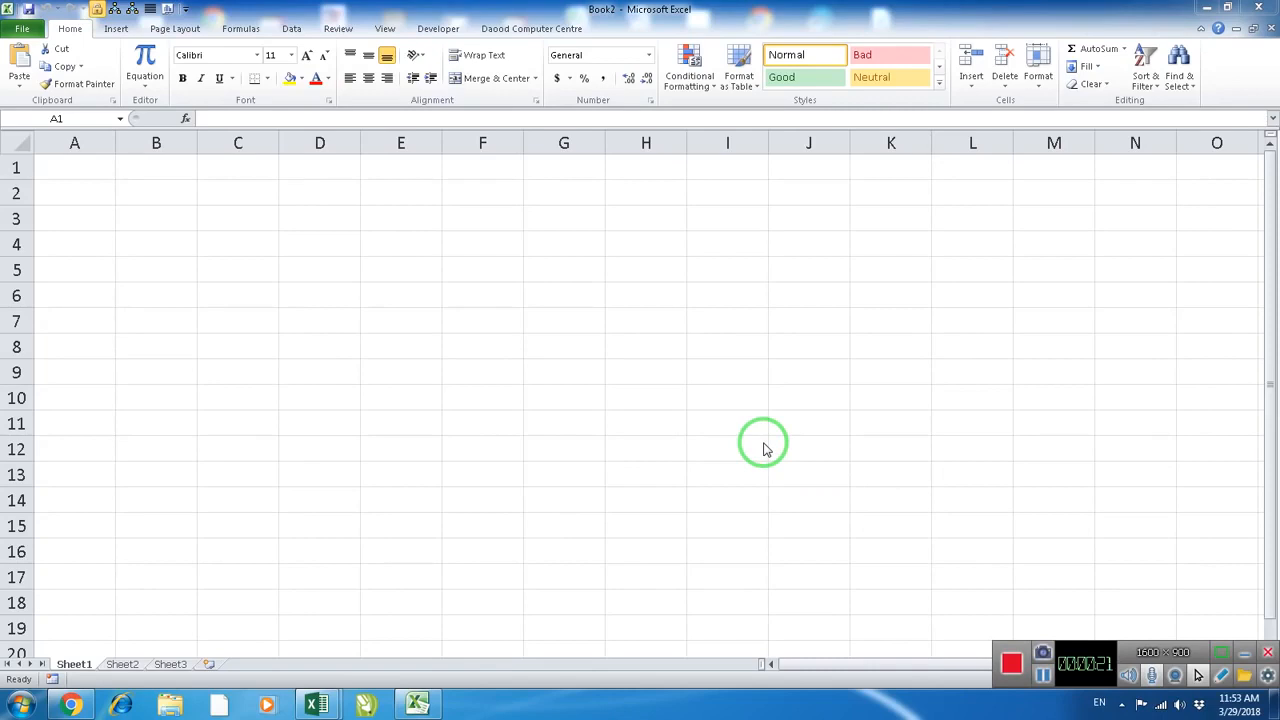
left_click(654, 380)
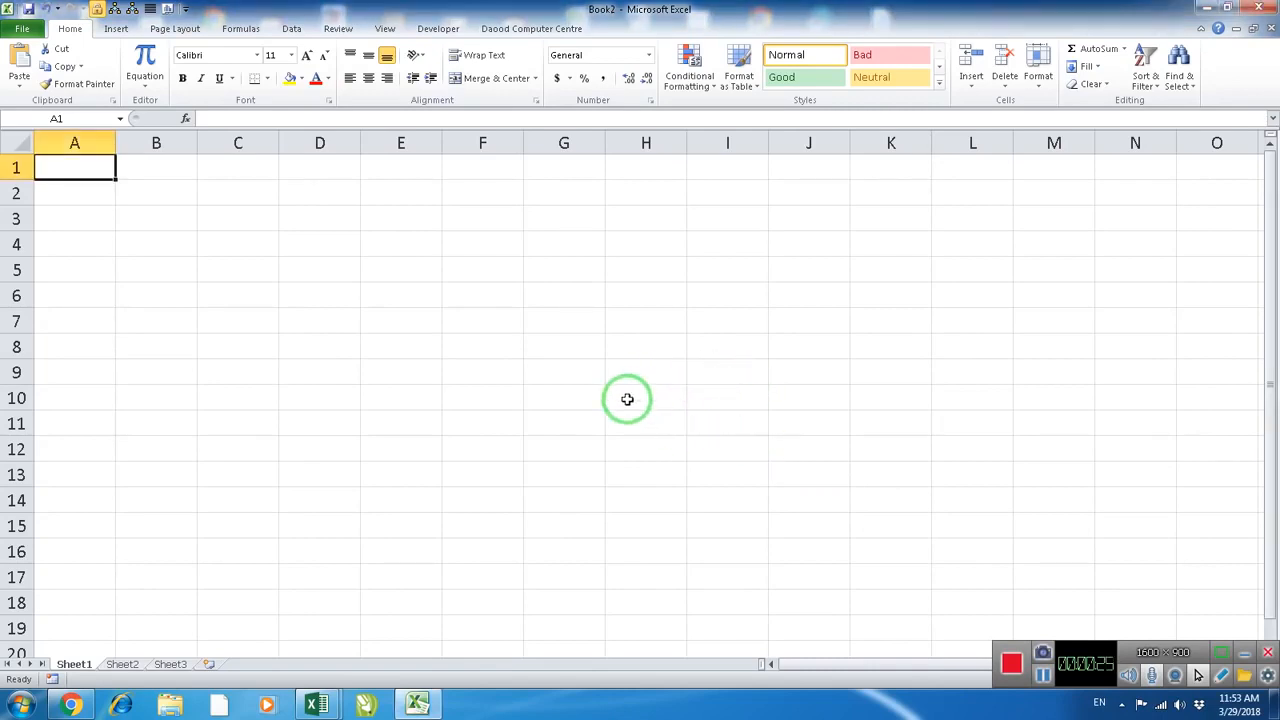
left_click(121, 668)
left_click(170, 668)
left_click(137, 668)
left_click(84, 668)
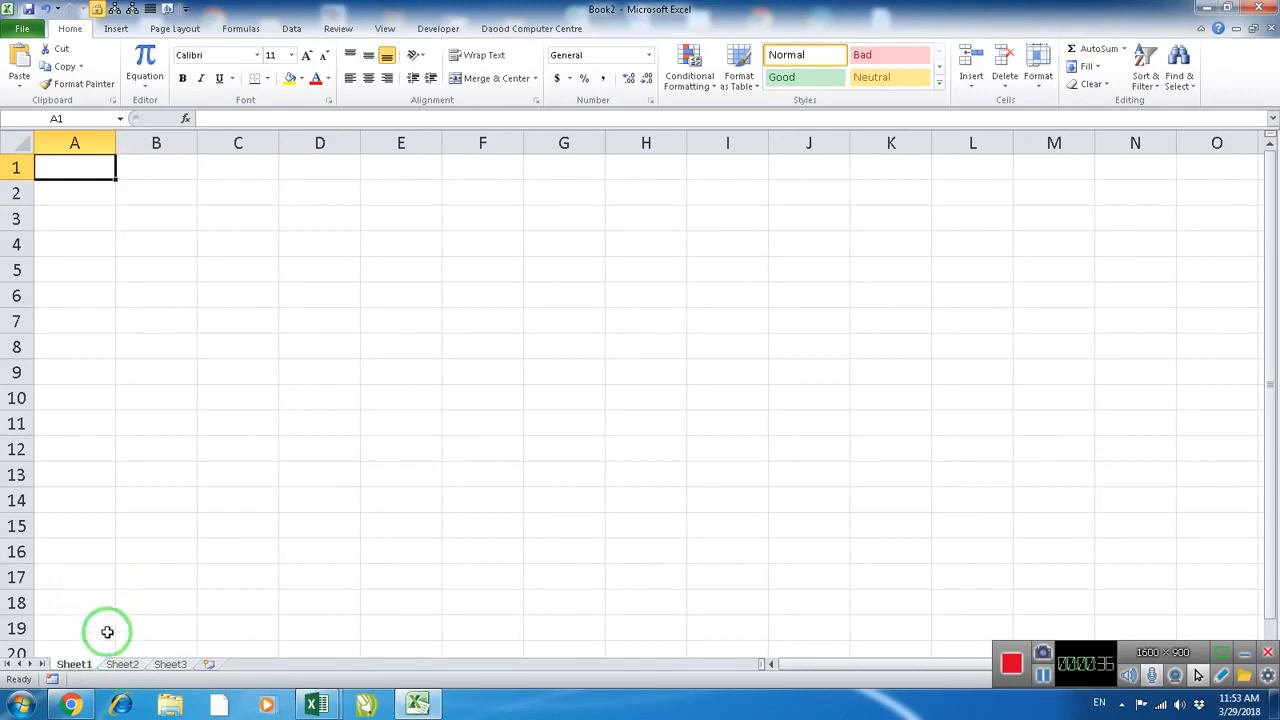
Rename Sheet1 as Receipt and Sheet2 as Payment
right_click(86, 668)
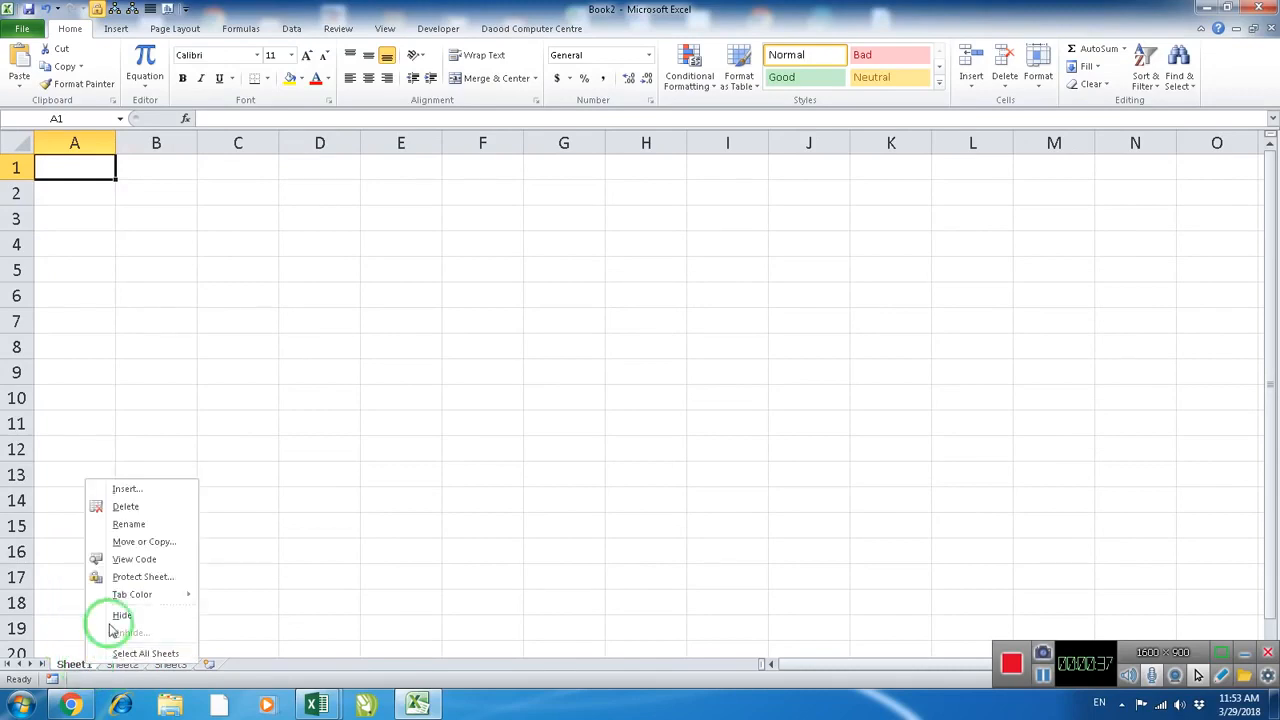
left_click(150, 526)
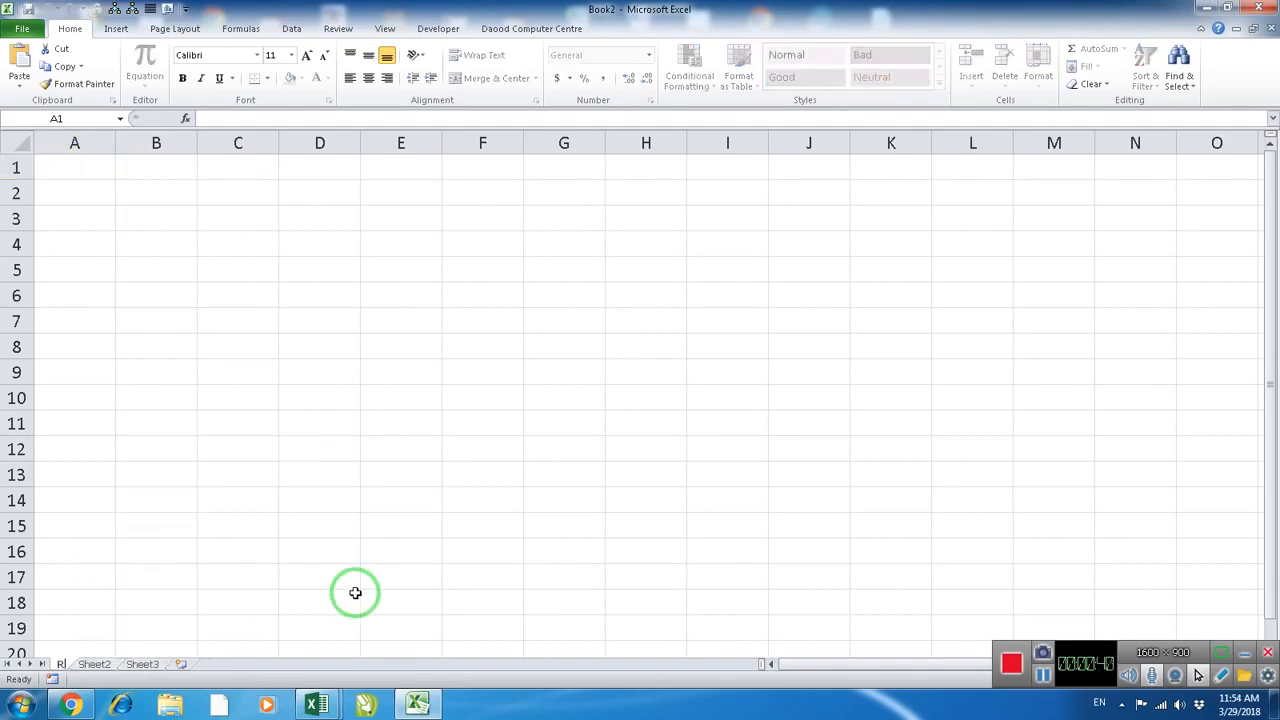
key("Return")
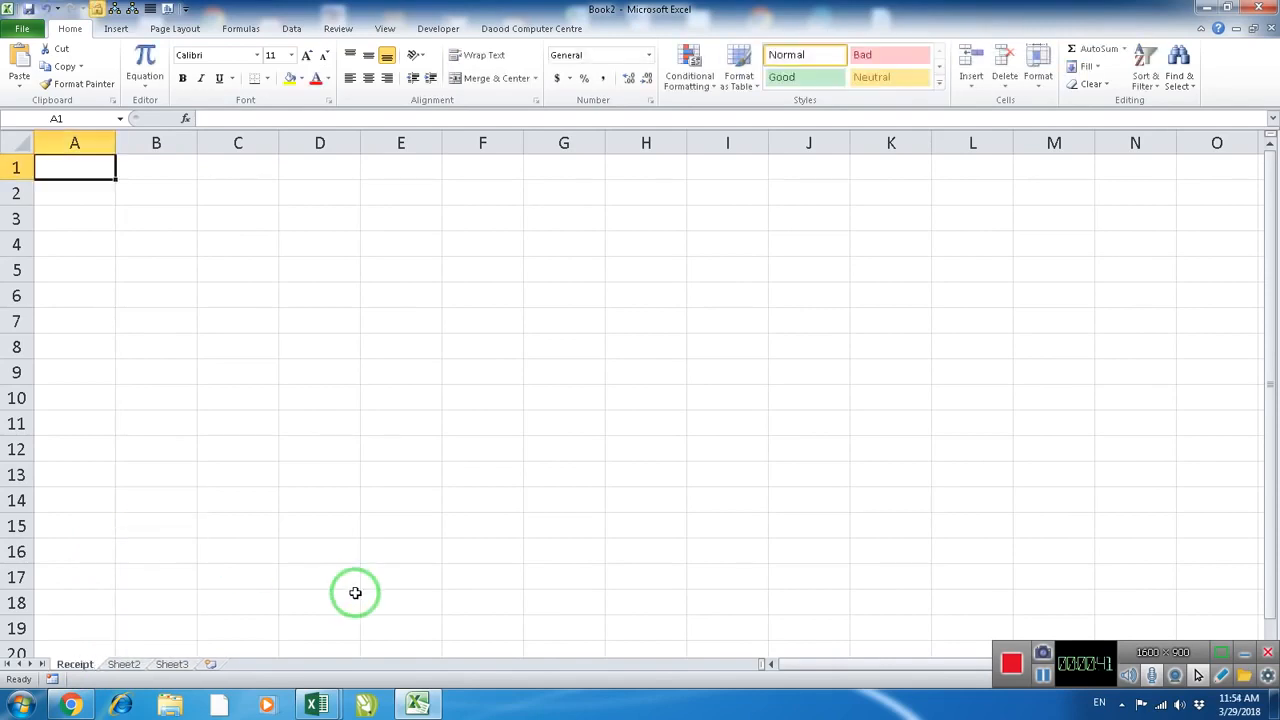
left_click(124, 664)
right_click(124, 664)
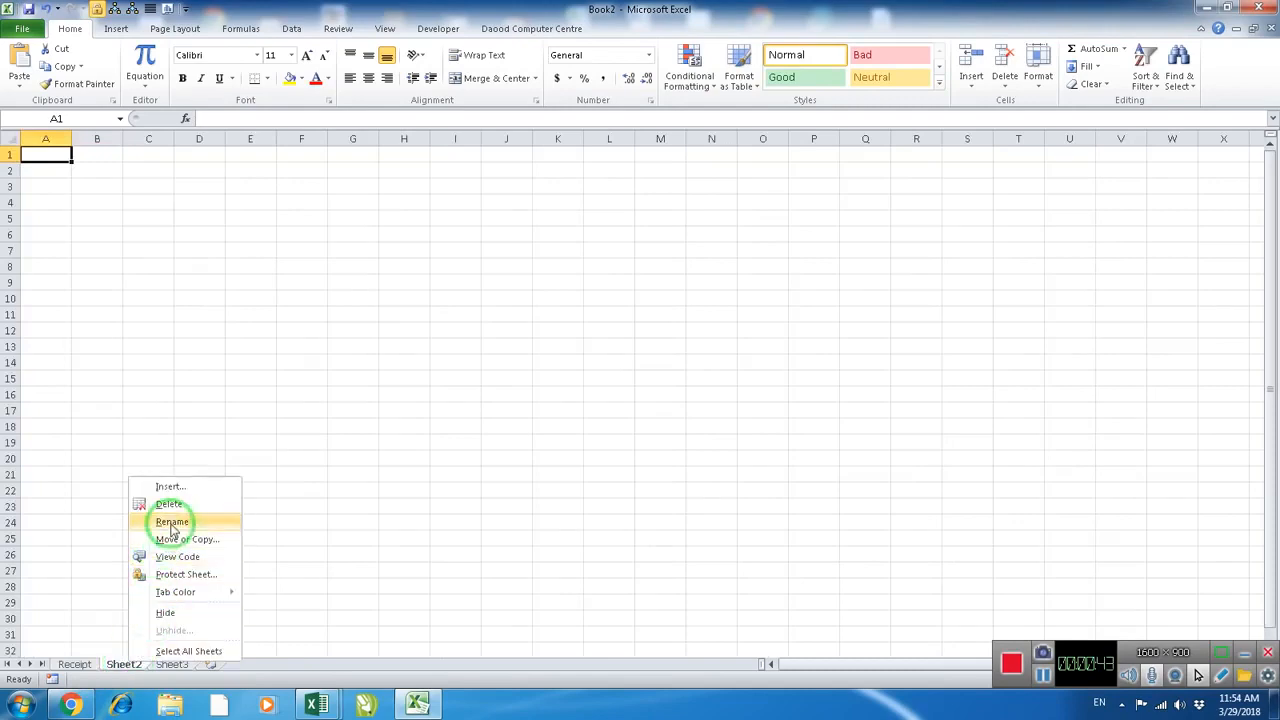
left_click(172, 522)
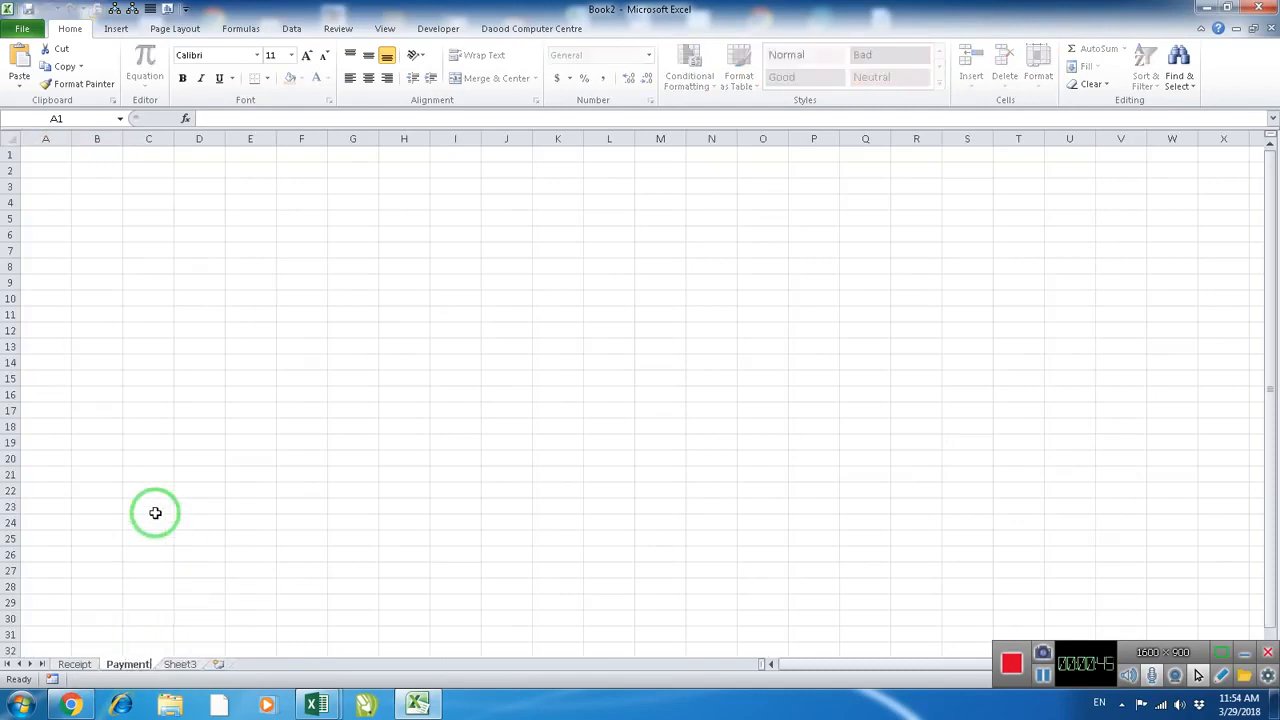
key("Return")
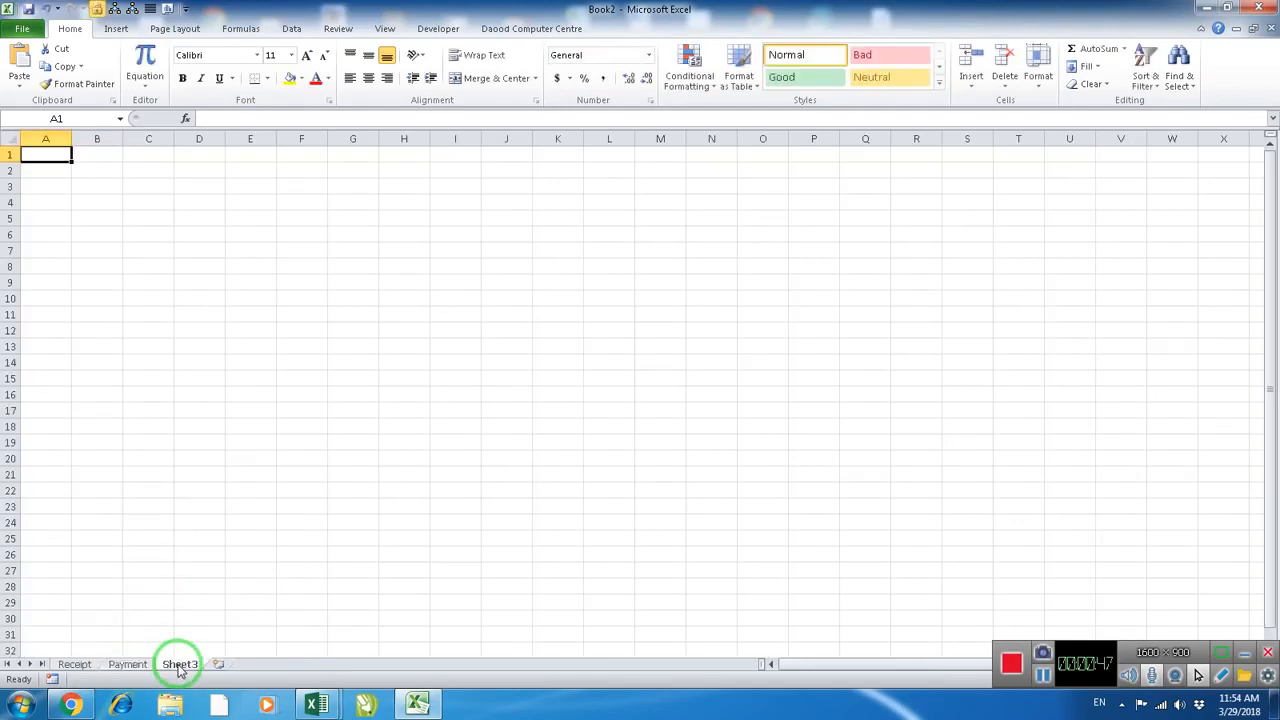
Rename Sheet3 as Day Book
right_click(180, 666)
left_click(230, 526)
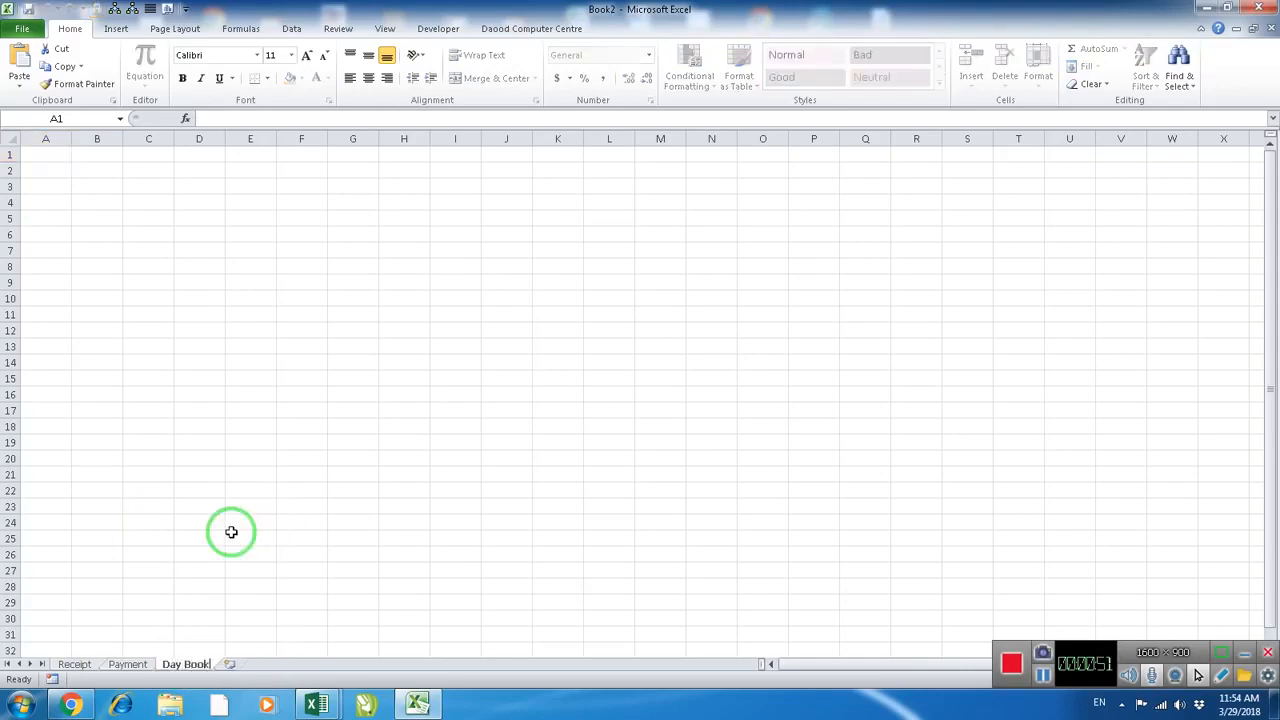
type("Day Book")
key("Return")
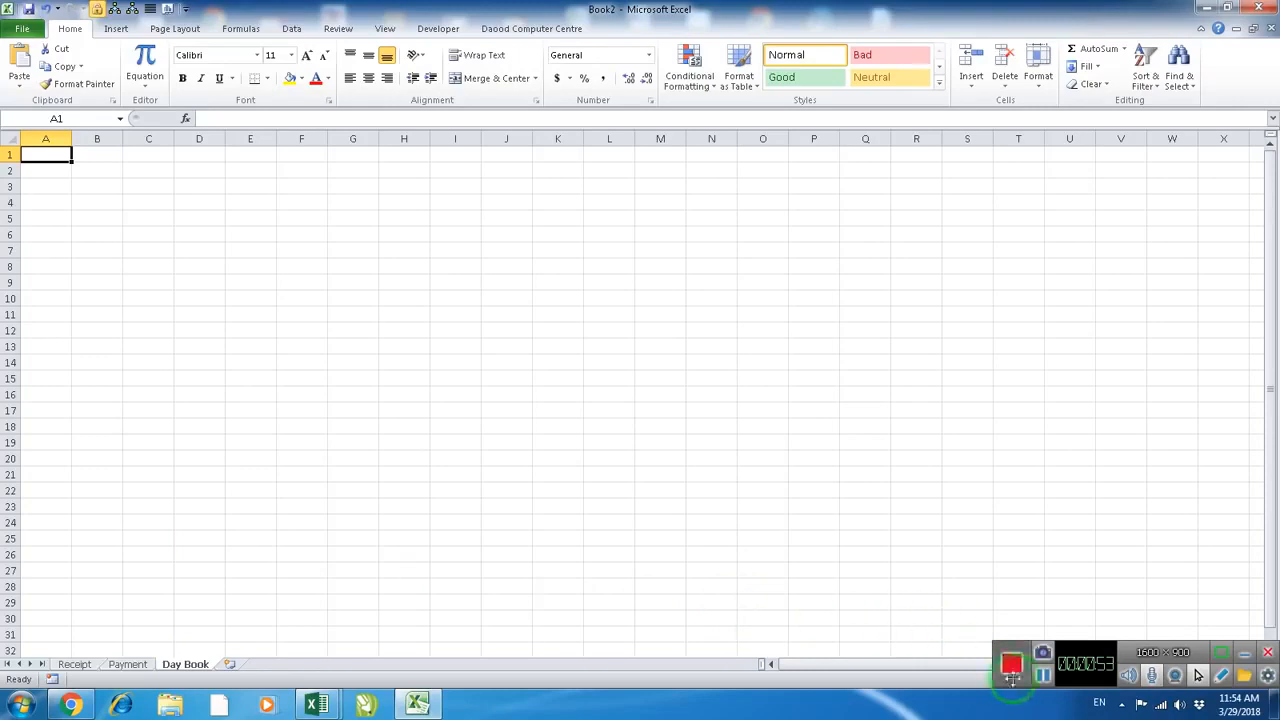
left_click(1043, 676)
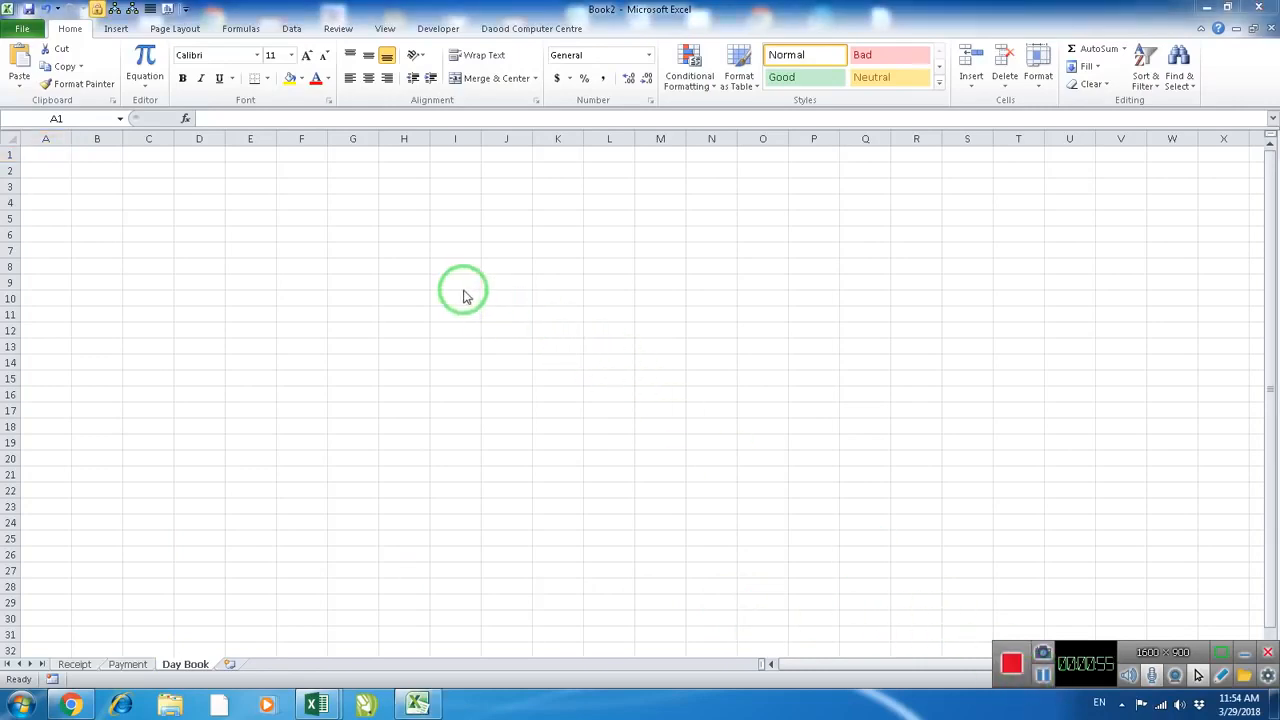
Enter the headings S.No., Date and Particular in cells A4 to C4 of the Day Book sheet
scroll(337, 357, "up", 8)
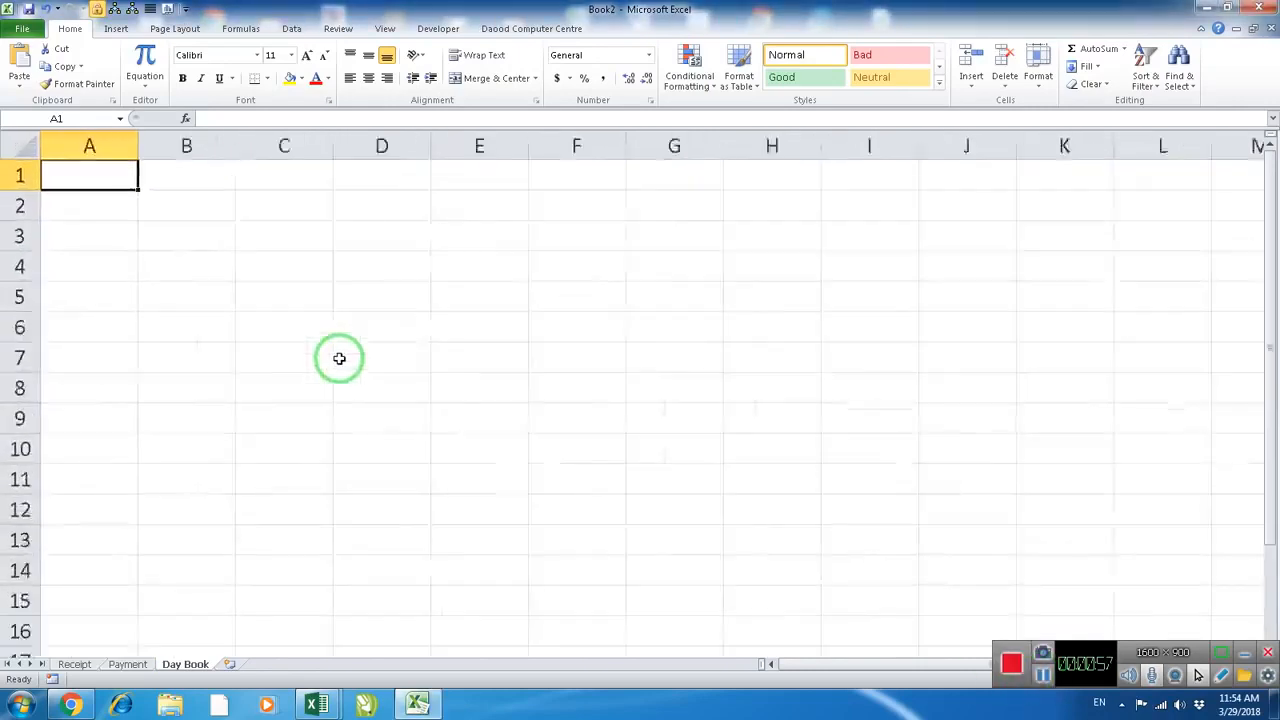
scroll(339, 358, "up", 2)
left_click(182, 336)
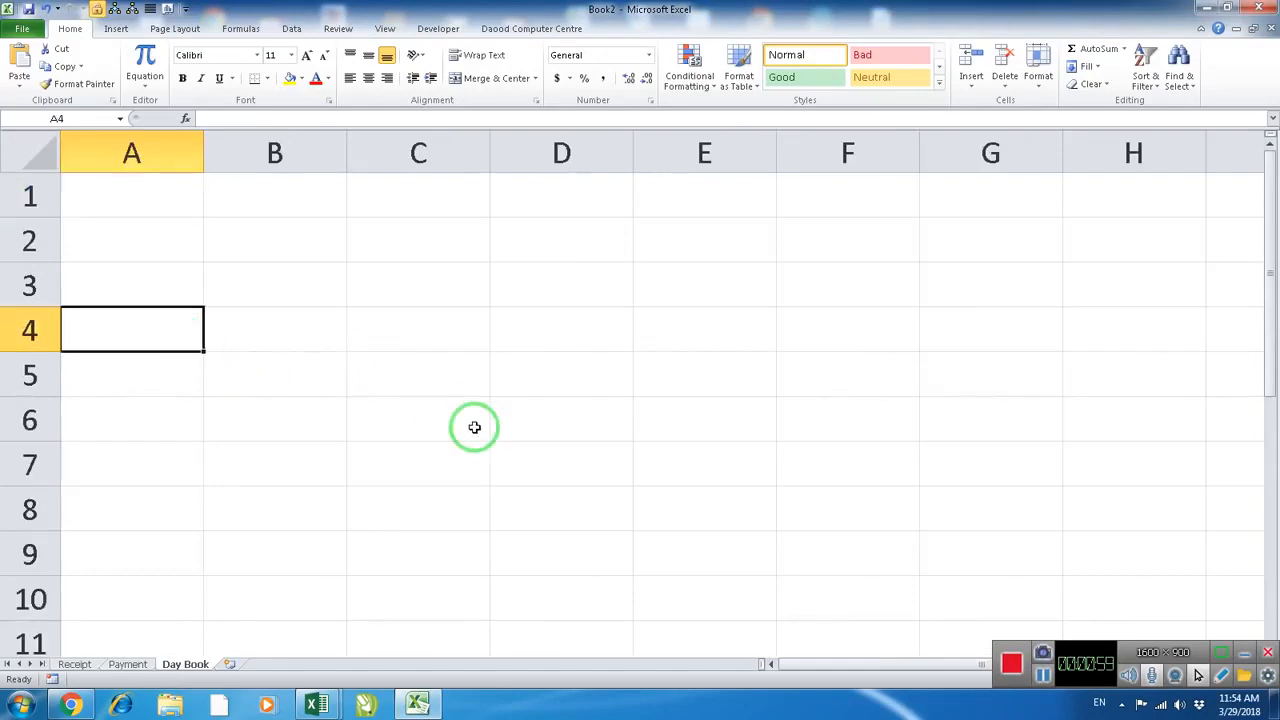
type("S.No.")
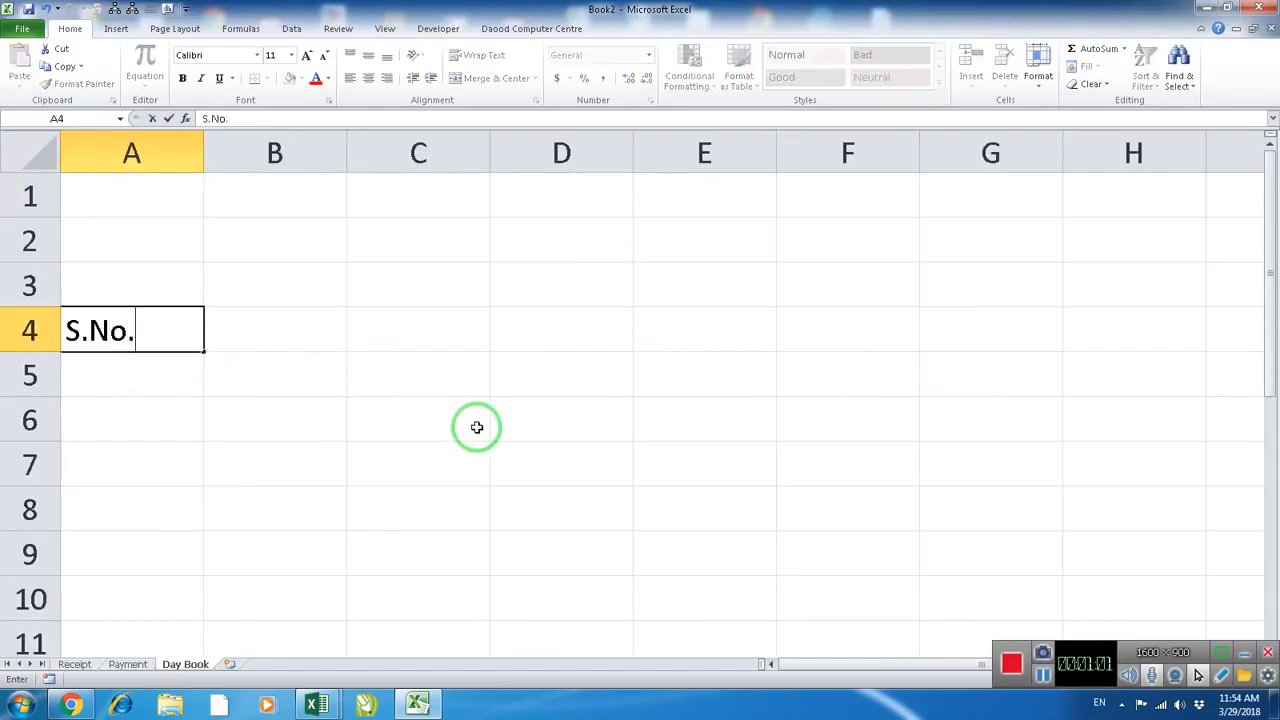
key("Tab")
type("Date")
key("Tab")
type("P")
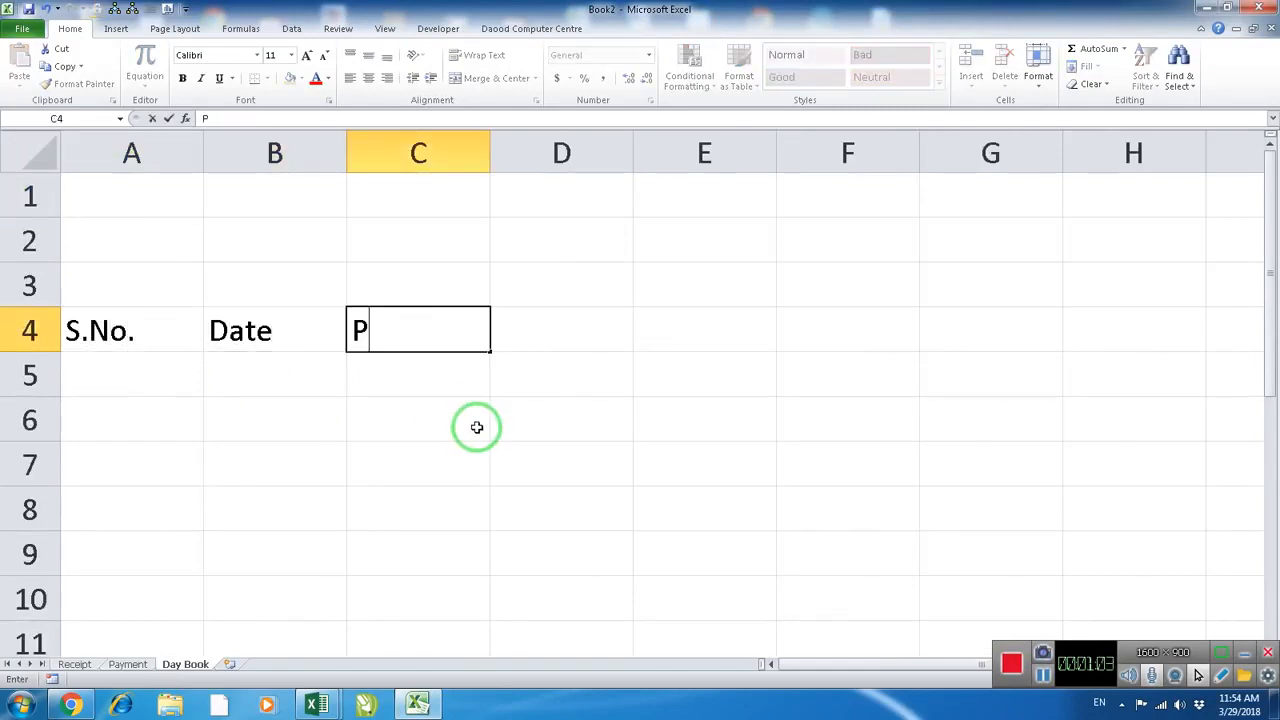
type("articular")
key("Tab")
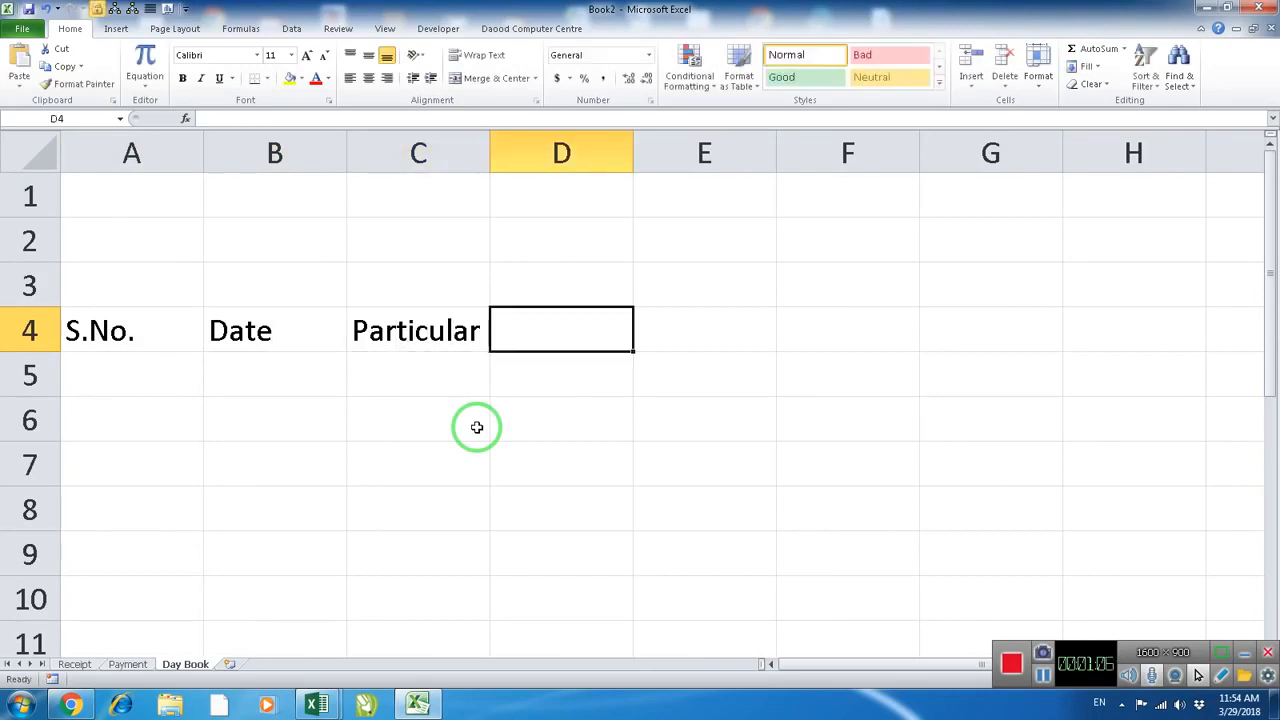
Continue the heading row with Cash / Card, Amount and Narration in cells D4 to F4
type("Cash / Ca")
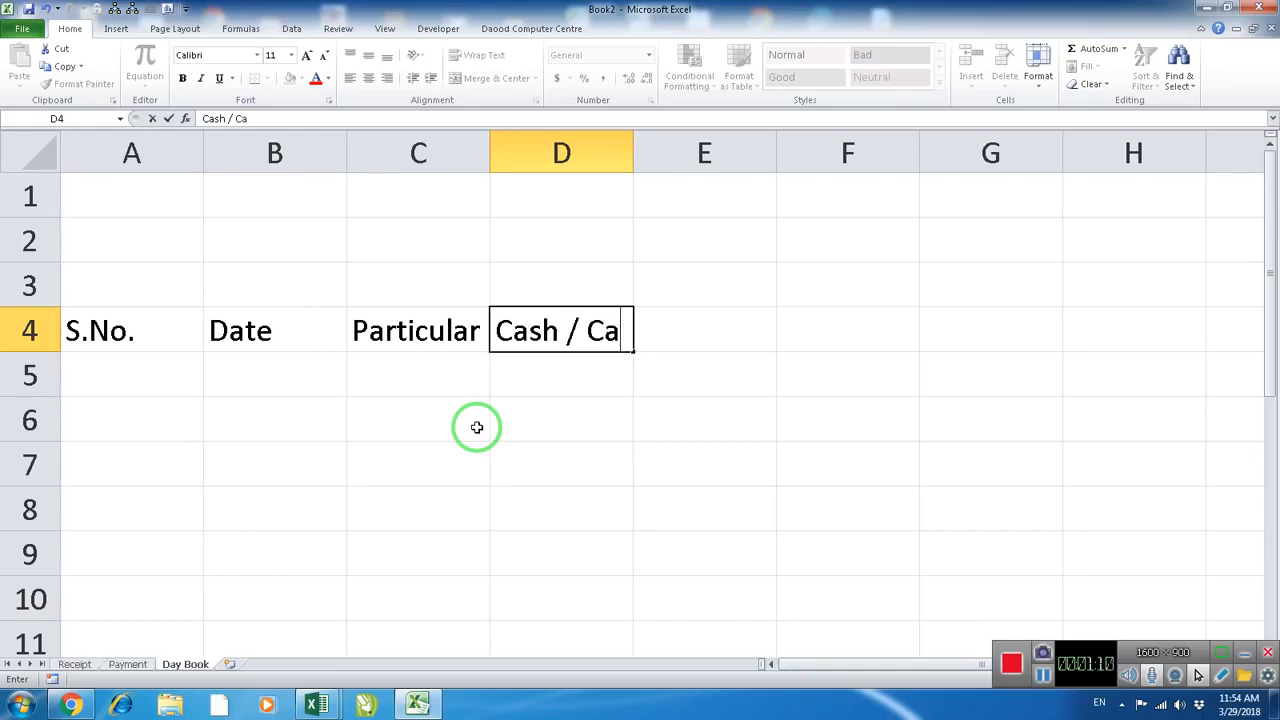
type("rd")
key("Tab")
type("Am")
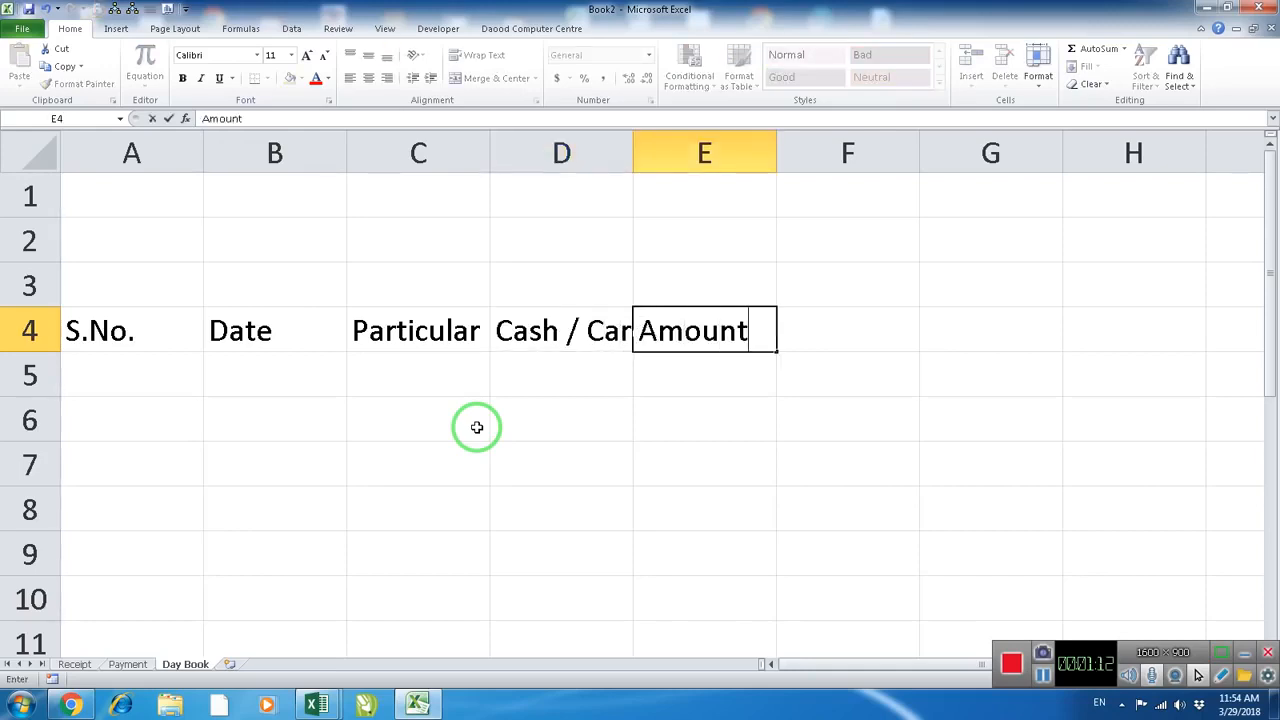
key("Tab")
type("Na")
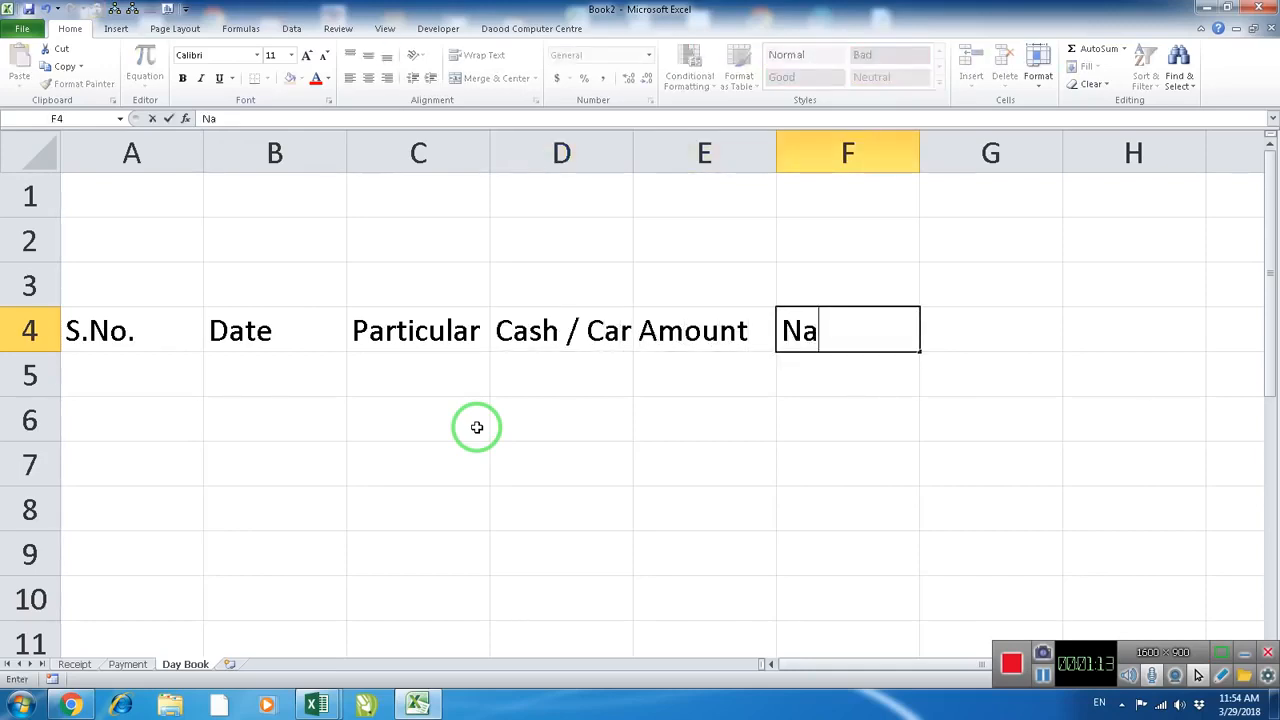
type("rration")
key("Return")
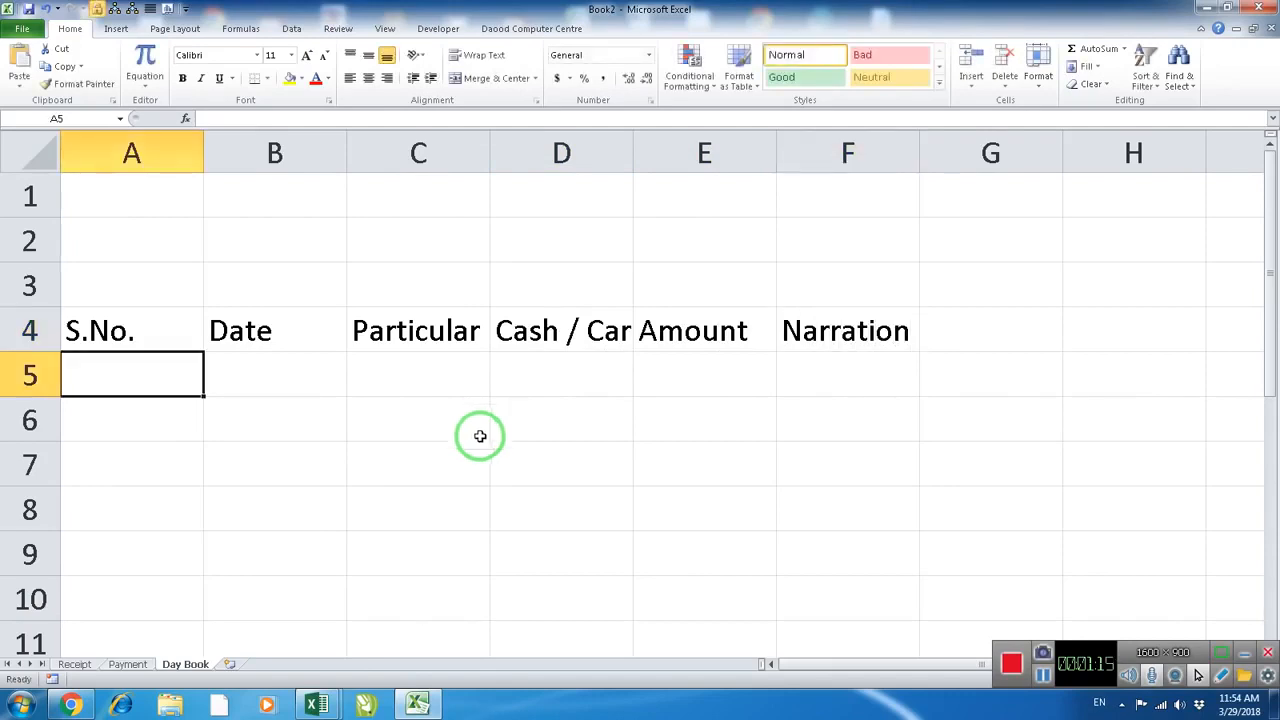
Widen columns B to F to fit their headings, giving Particular and Narration the most extra room
scroll(300, 240, "down", 2)
left_click_drag(266, 140, 288, 143)
left_click_drag(400, 148, 489, 148)
left_click_drag(602, 148, 640, 148)
left_click_drag(751, 148, 775, 148)
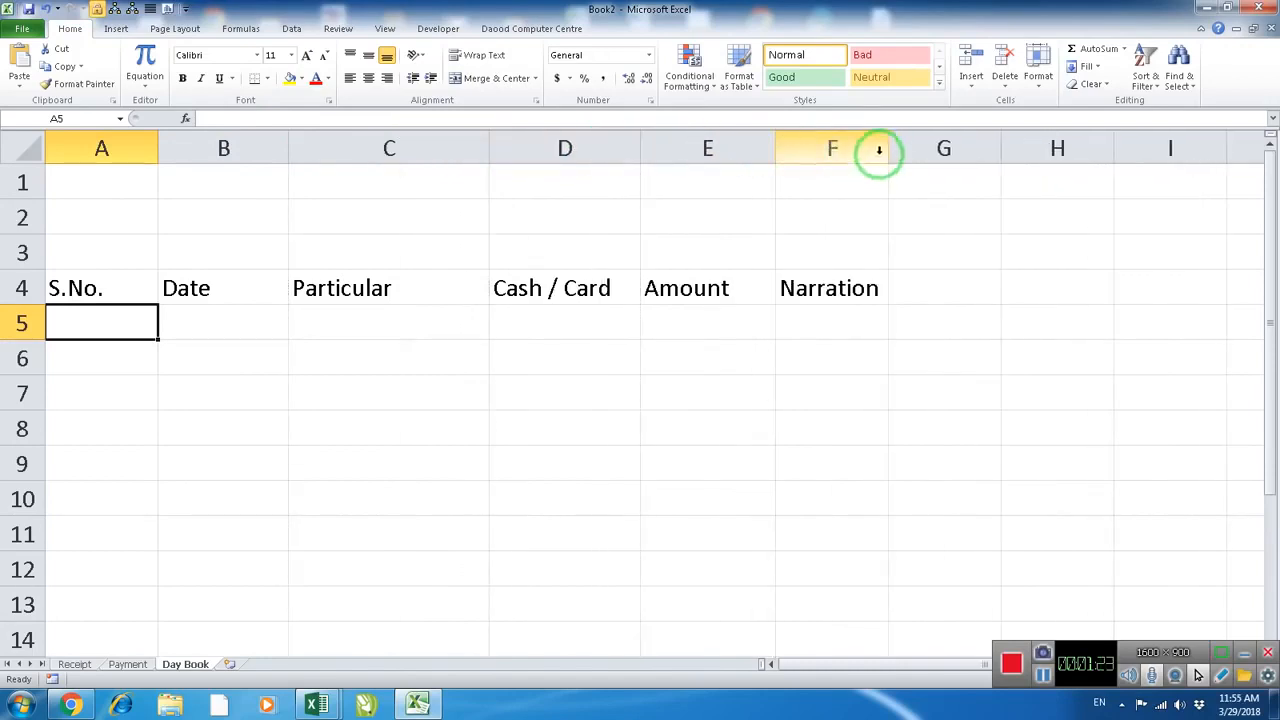
left_click_drag(891, 149, 1045, 169)
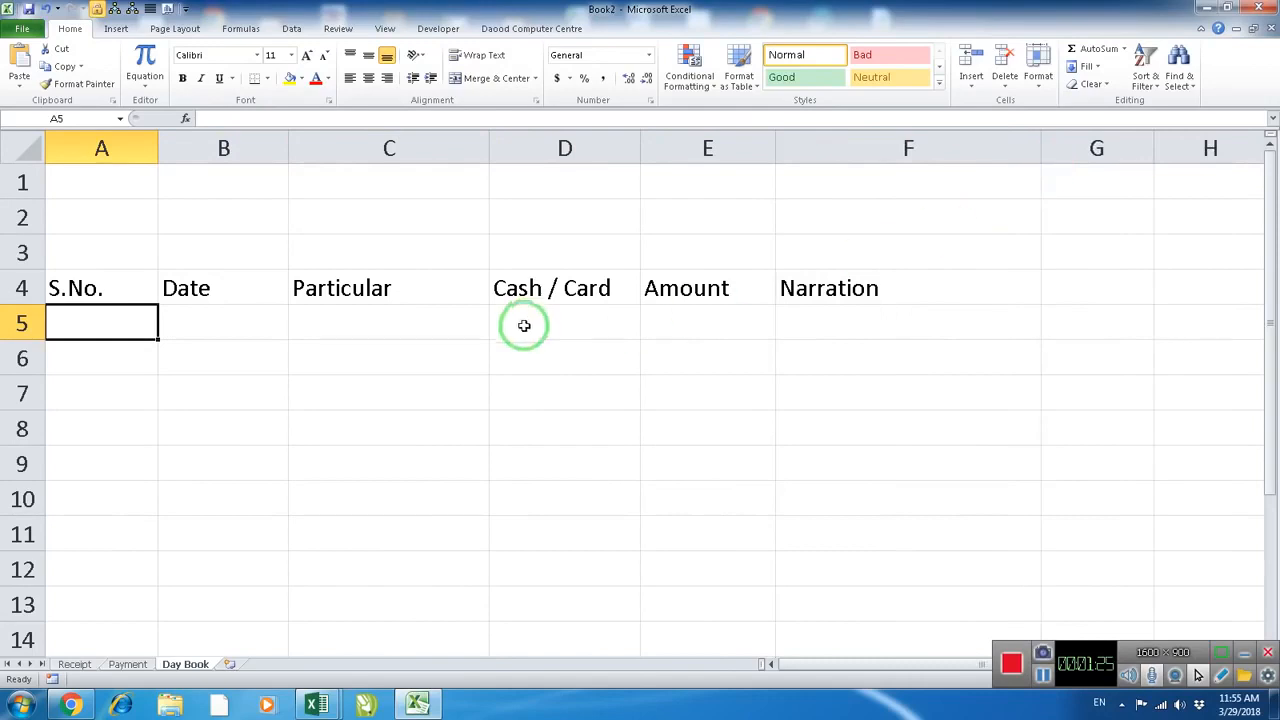
Copy the Day Book heading row A4:F4 and paste it at A4 of the Receipt sheet, keeping the source column widths
left_click(136, 285)
left_click_drag(136, 285, 837, 297)
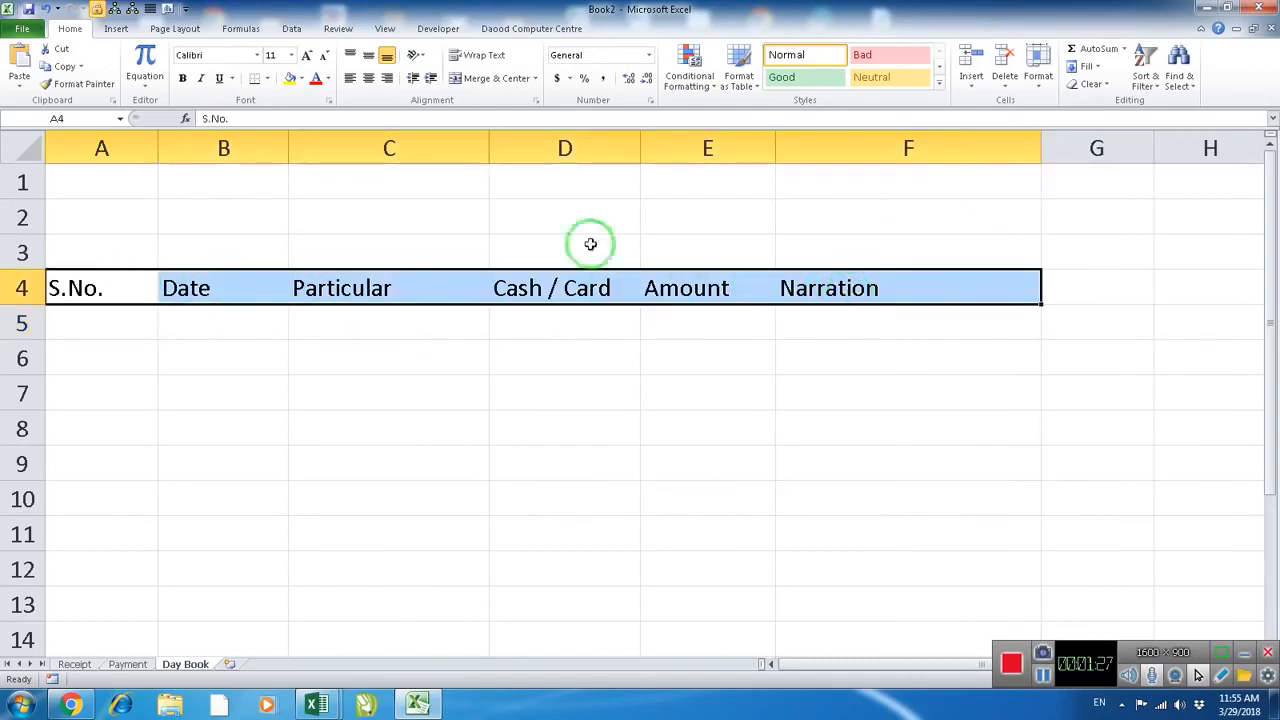
left_click(66, 66)
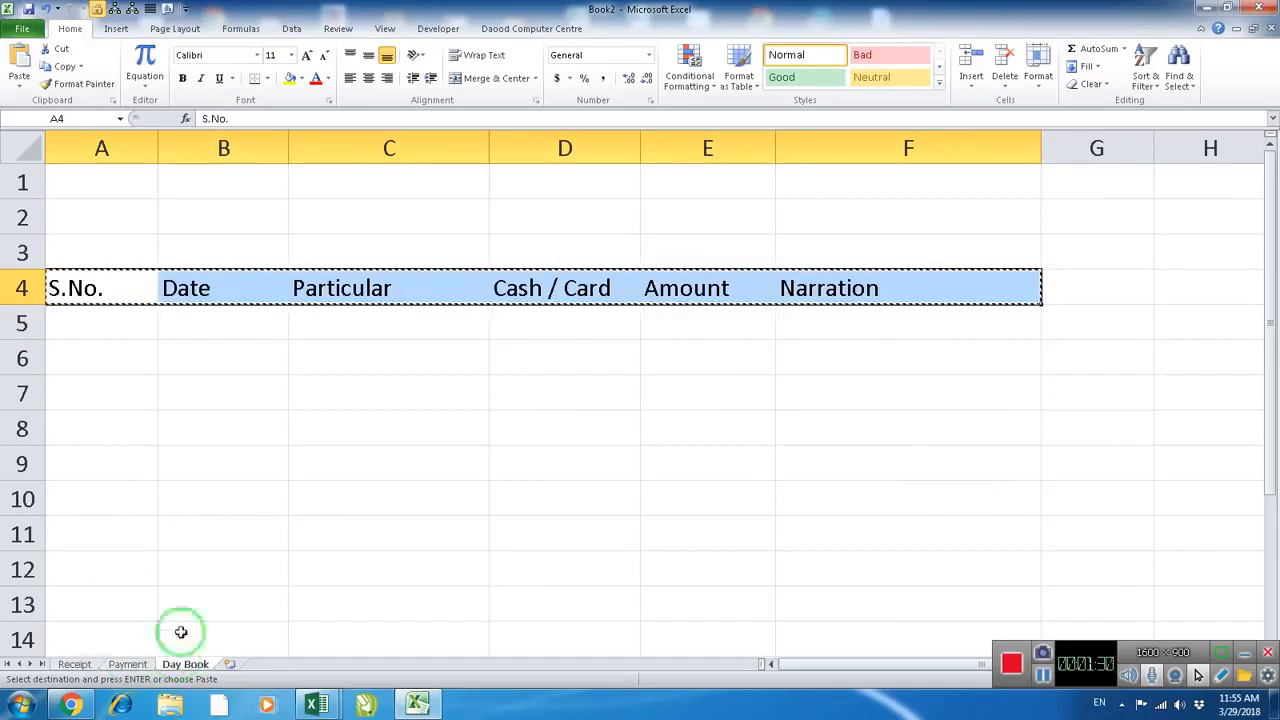
left_click(80, 664)
left_click(84, 243)
scroll(89, 240, "up", 4)
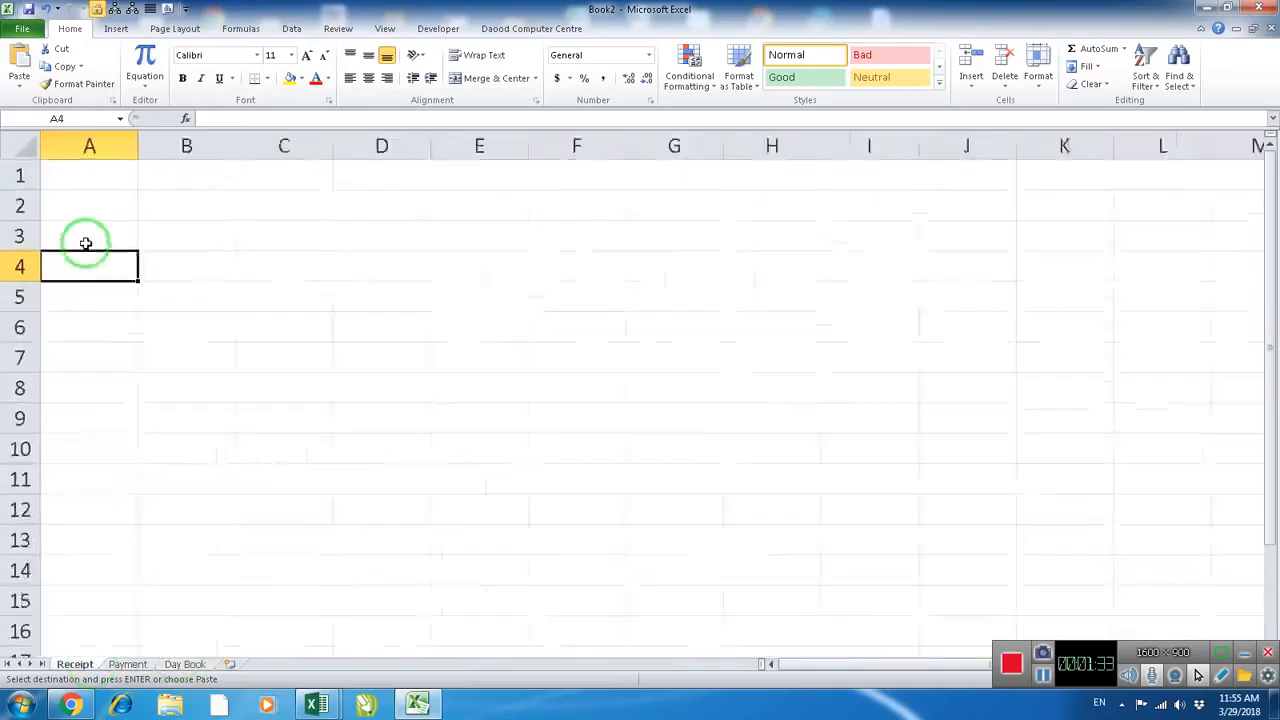
left_click(20, 86)
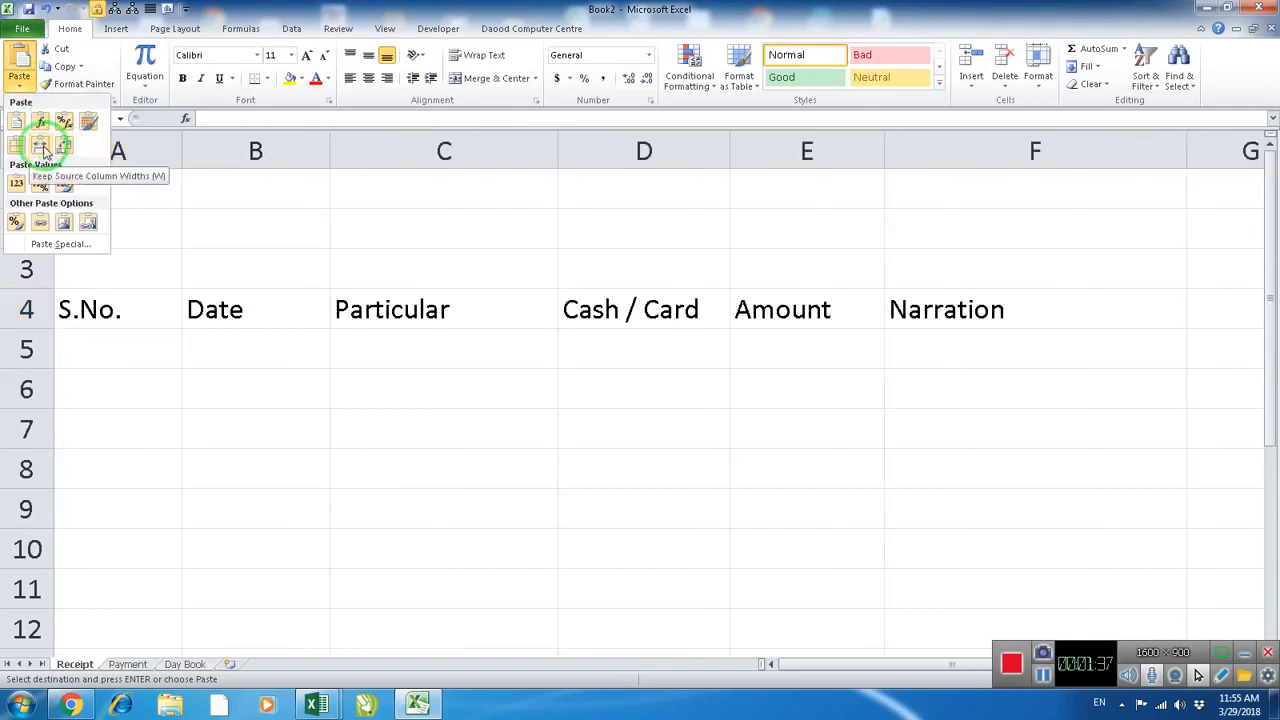
left_click(42, 147)
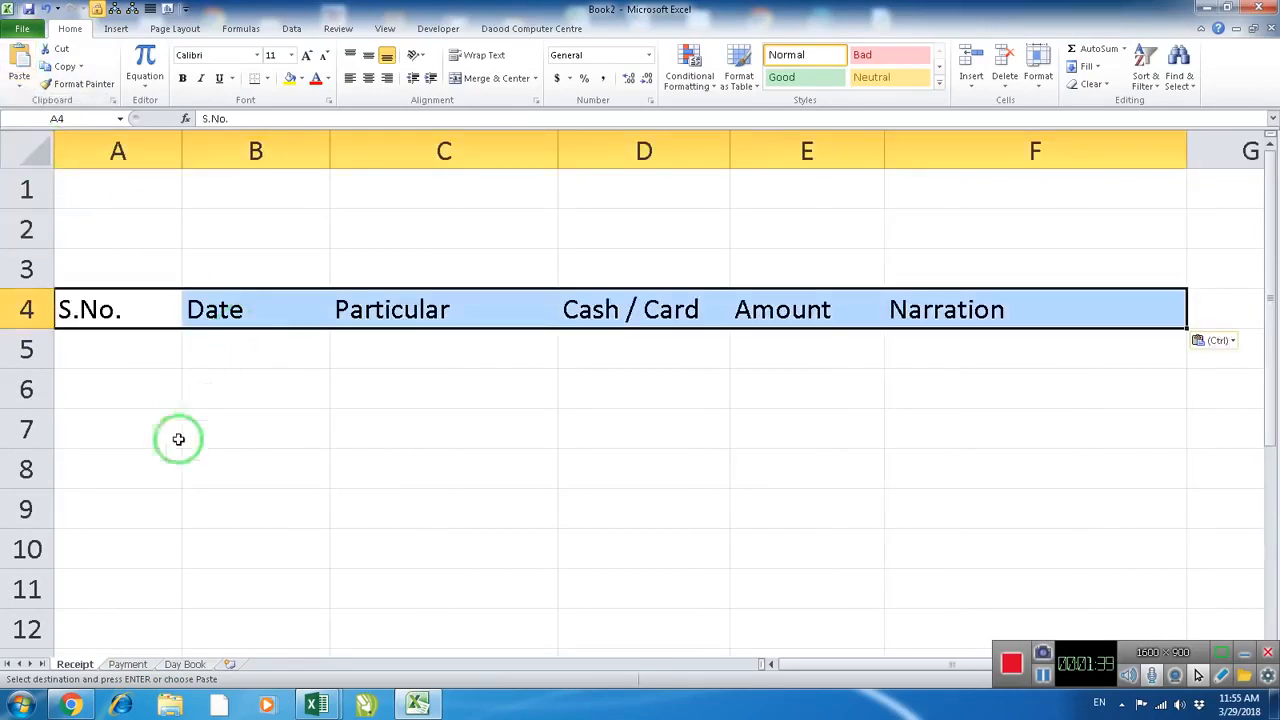
Paste the copied heading row at A4 of the Payment sheet, keeping the source column widths
left_click(127, 664)
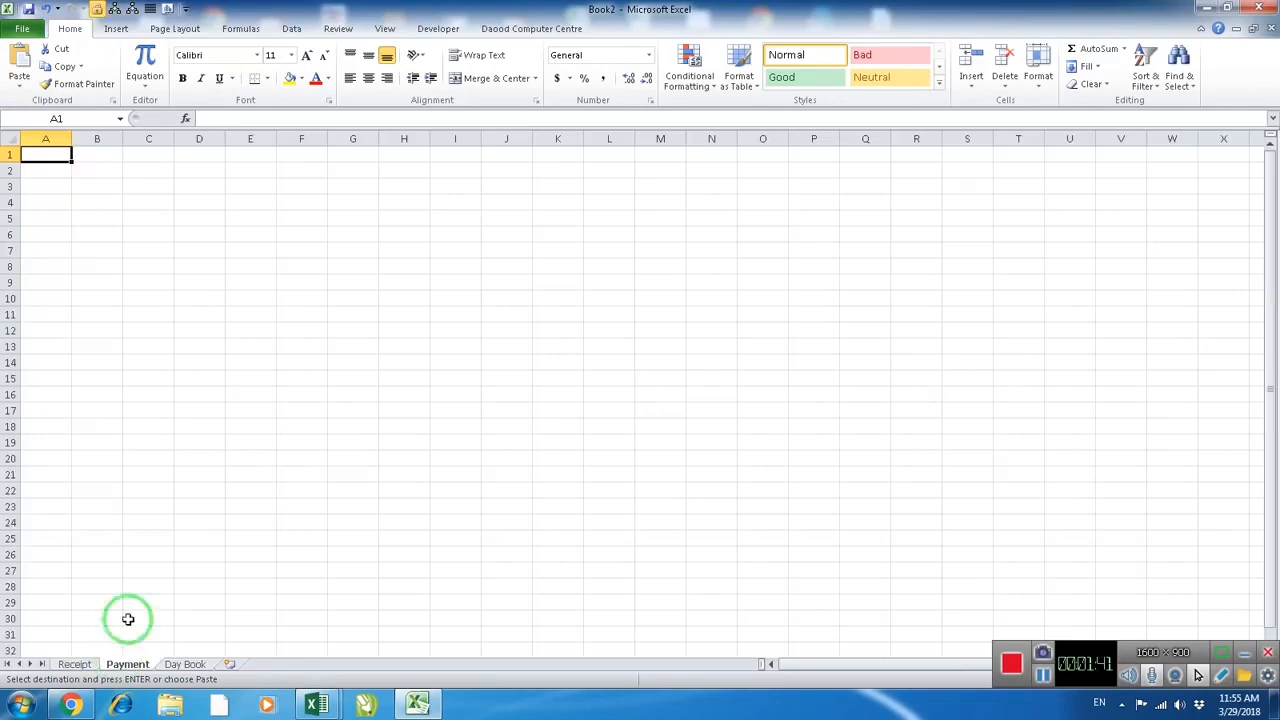
left_click(37, 200)
left_click(22, 86)
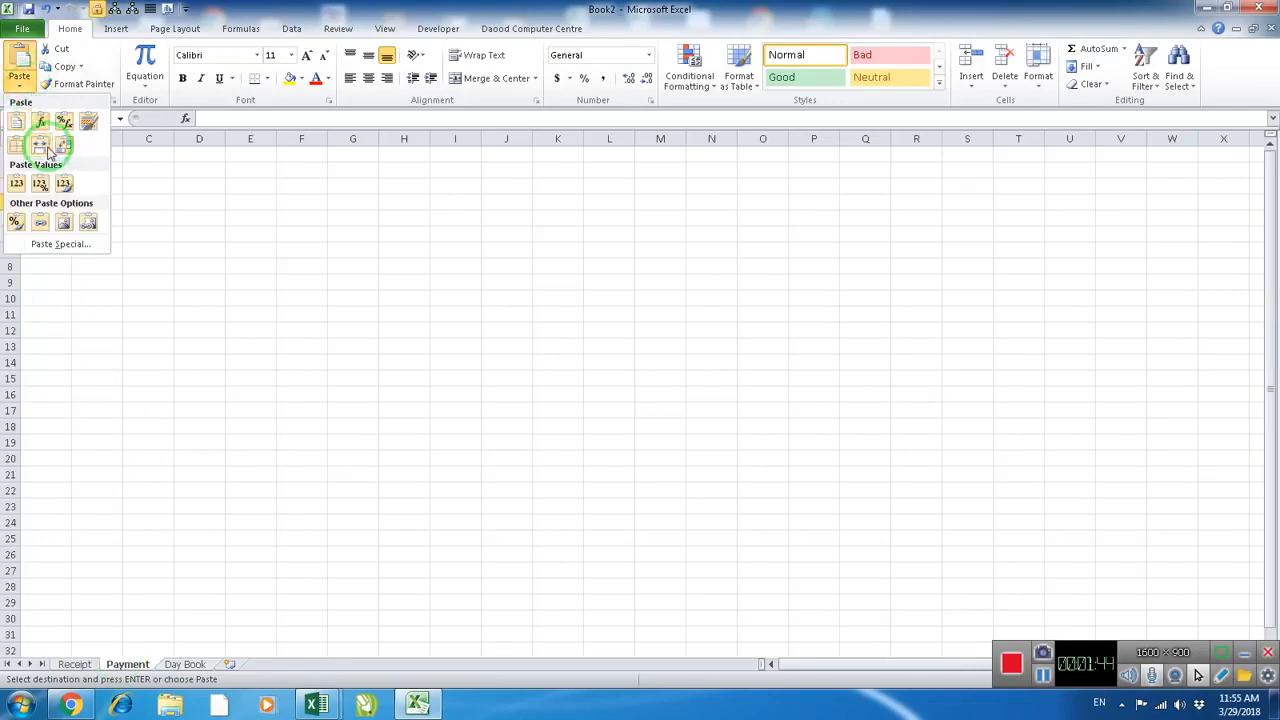
left_click(42, 147)
left_click(248, 400)
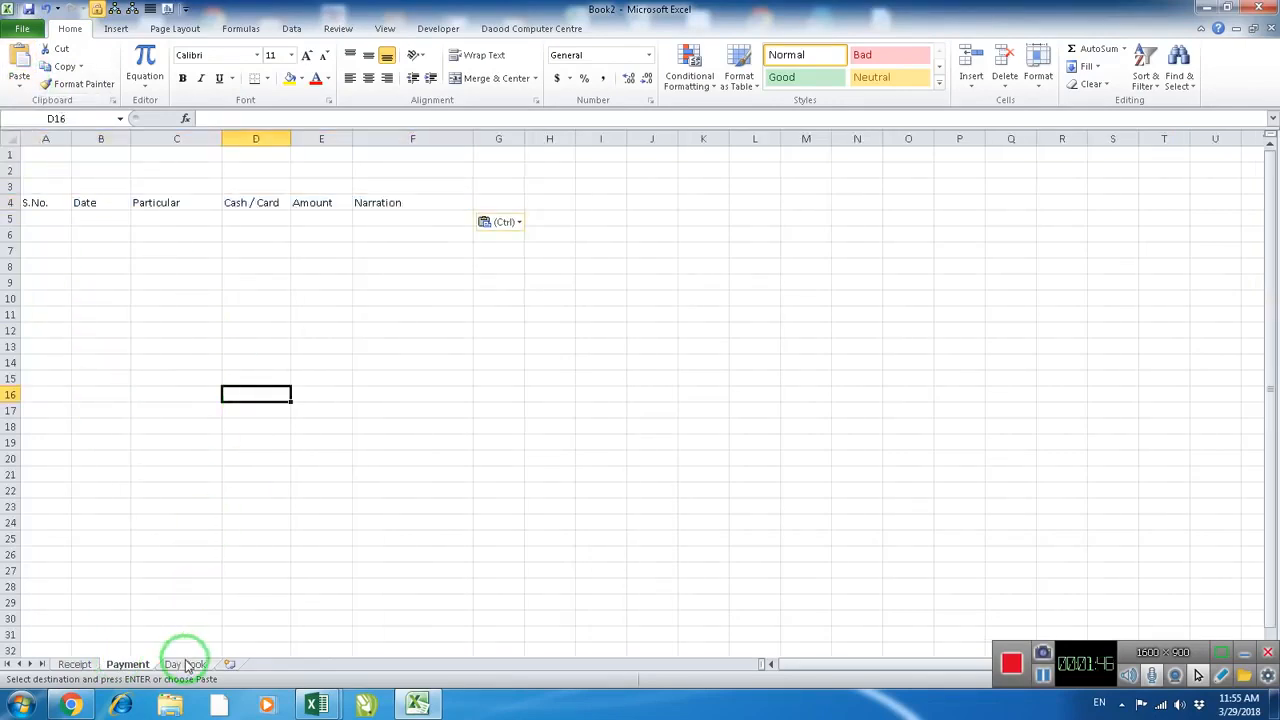
Clear the headings from A4:F4 on the Day Book sheet
left_click(186, 664)
left_click(214, 367)
key("Escape")
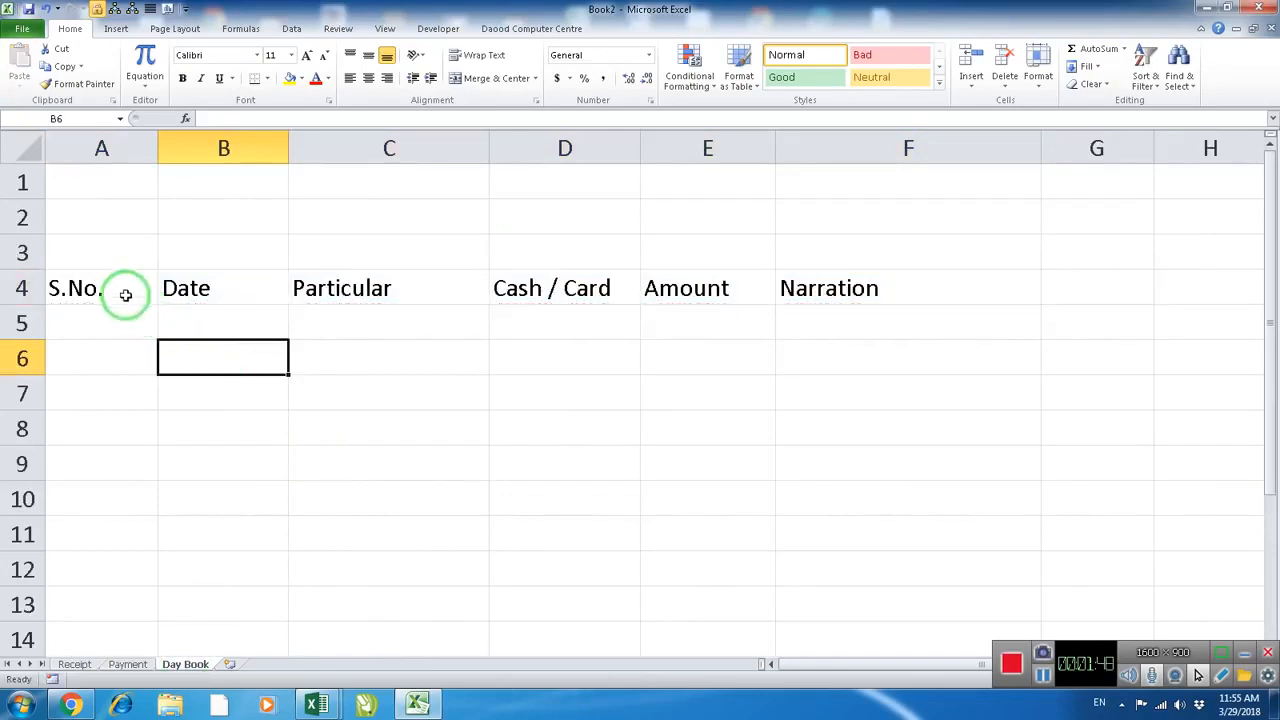
left_click_drag(125, 294, 826, 297)
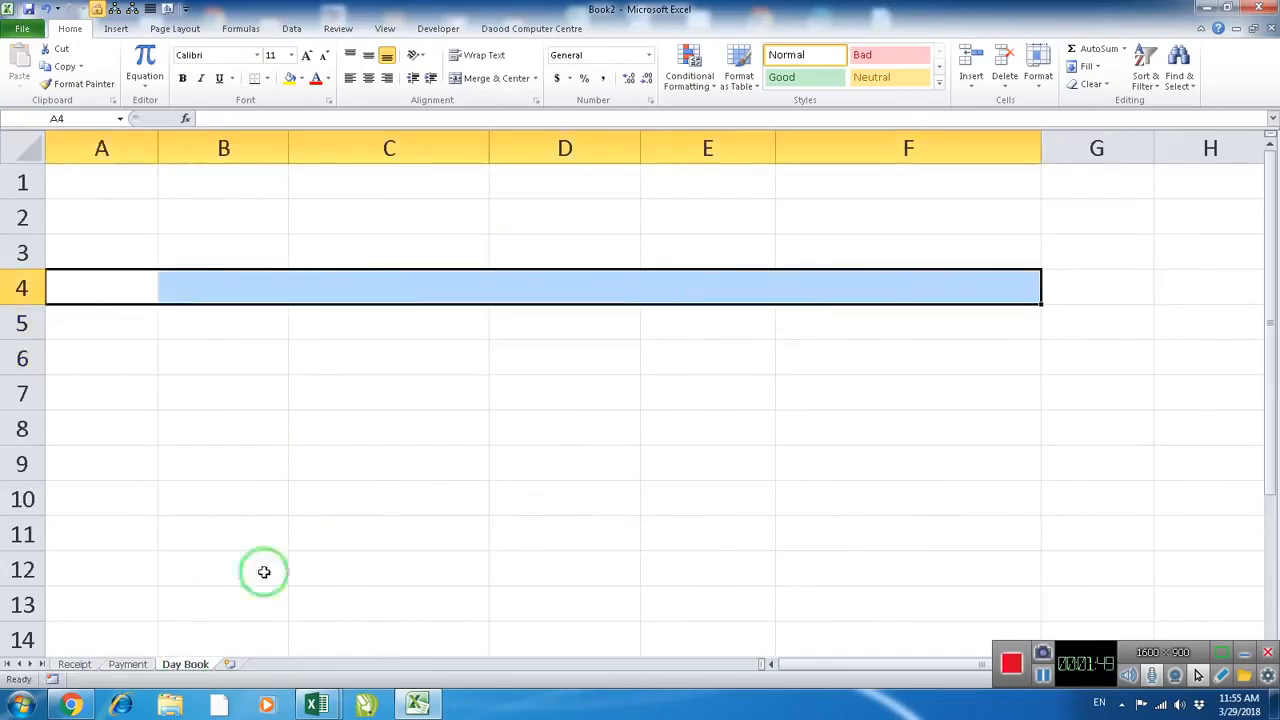
Check the heading rows on the Receipt and Payment sheets
left_click(76, 664)
left_click(305, 414)
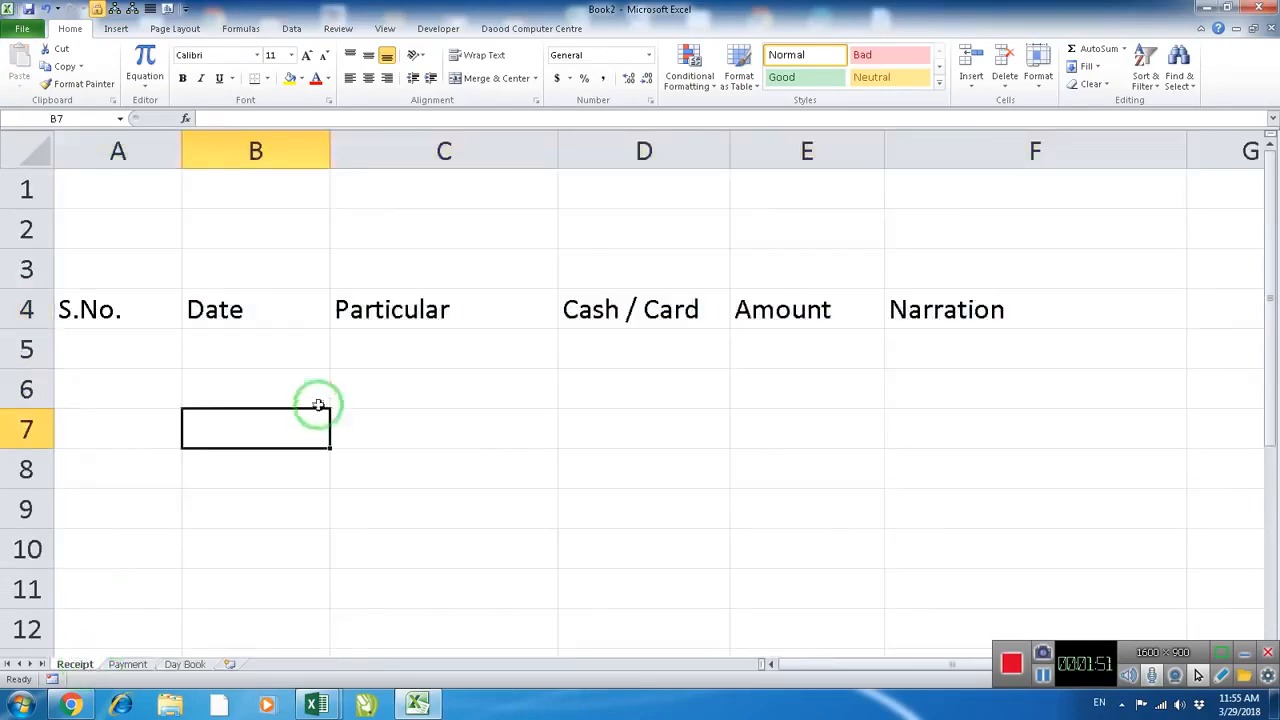
left_click(128, 664)
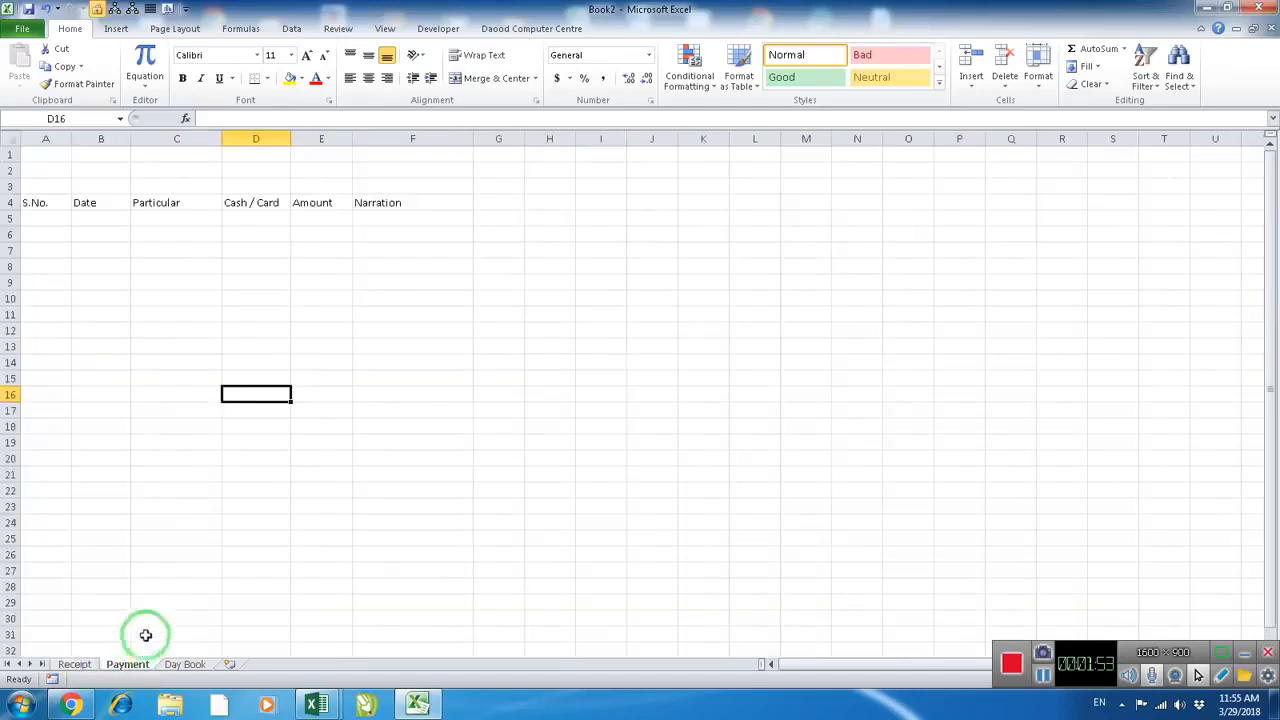
scroll(149, 323, "up", 6)
scroll(160, 315, "up", 1)
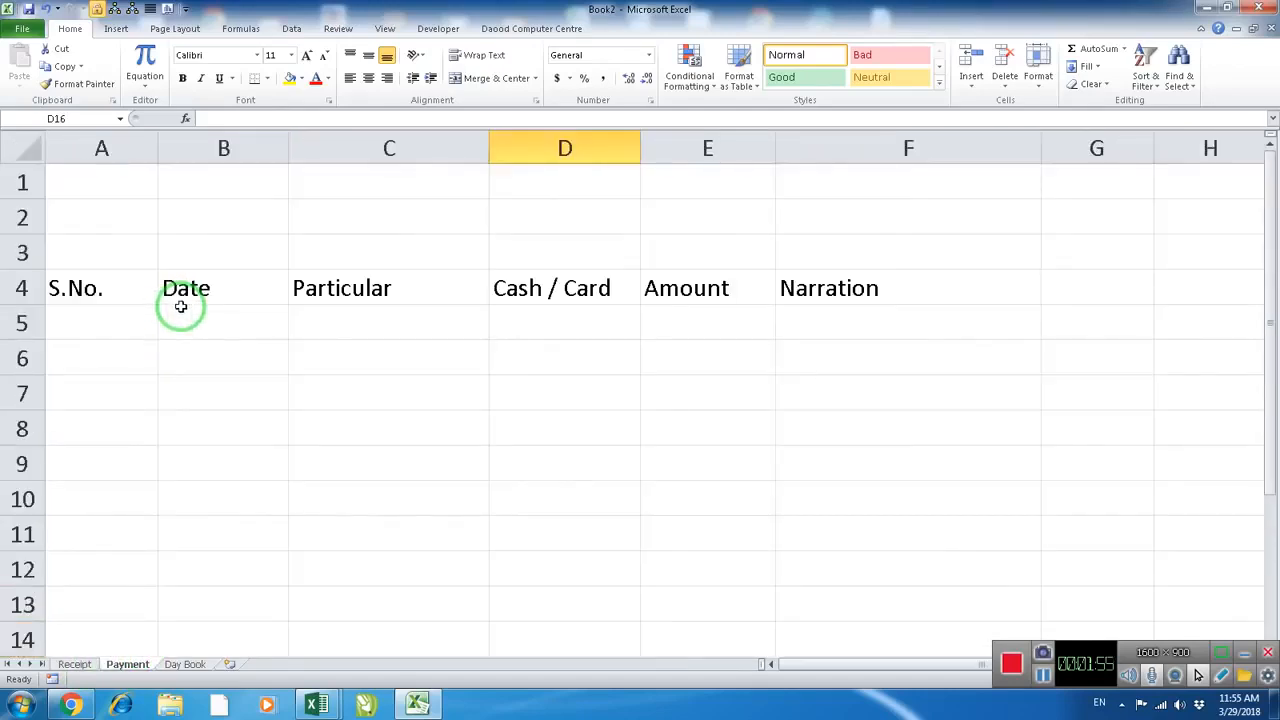
Enter the headings S.No. and Date in A5 and B5 of the Day Book sheet
left_click(172, 666)
left_click(214, 449)
left_click(145, 287)
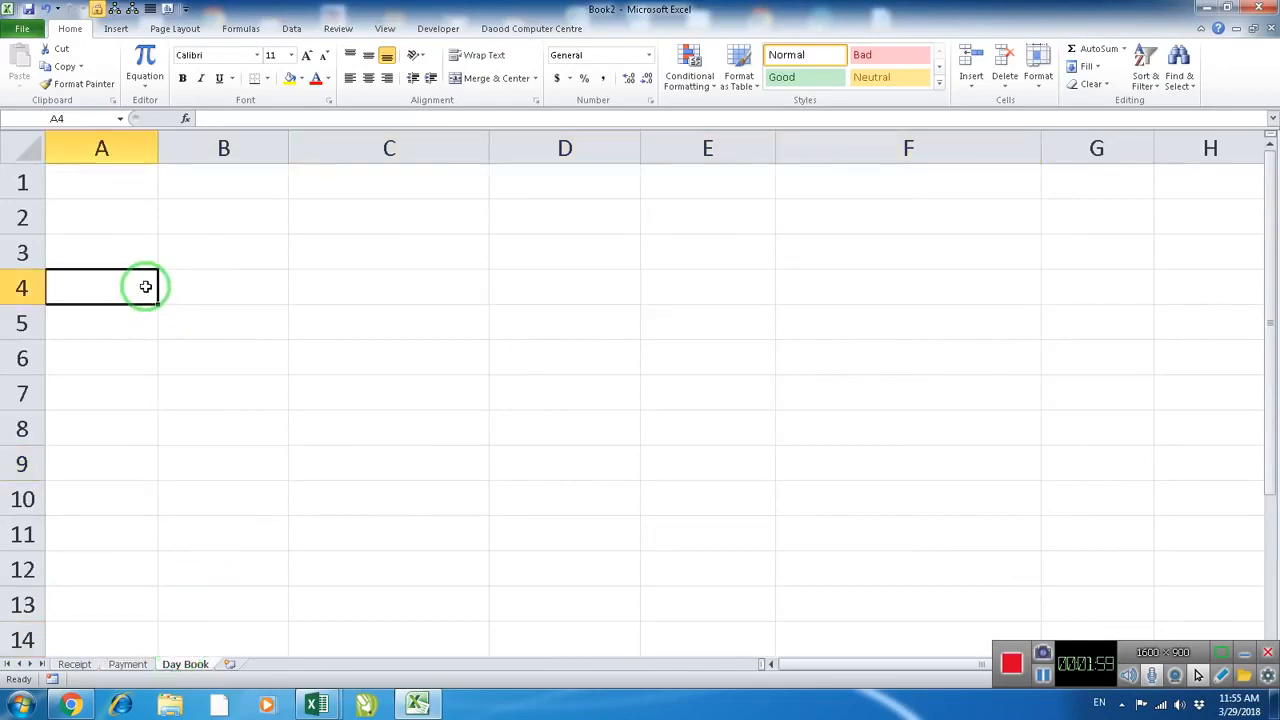
key("Return")
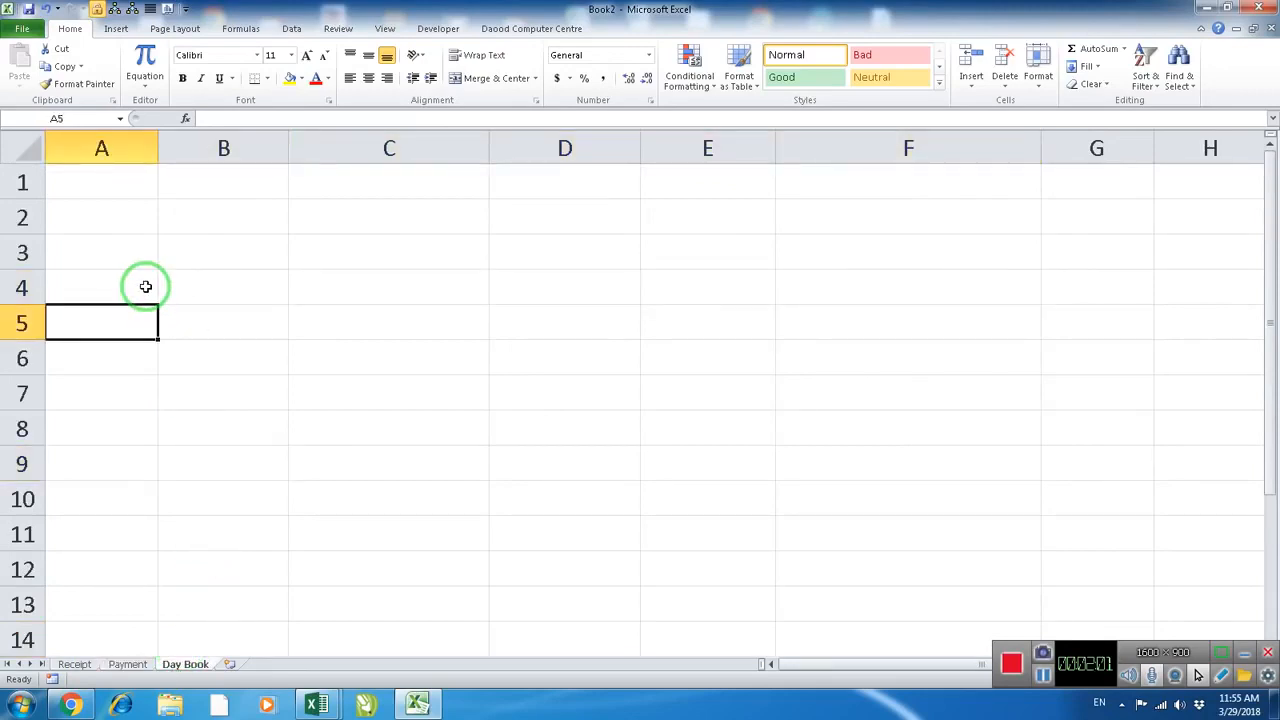
type("S.No.")
key("Tab")
type("Date")
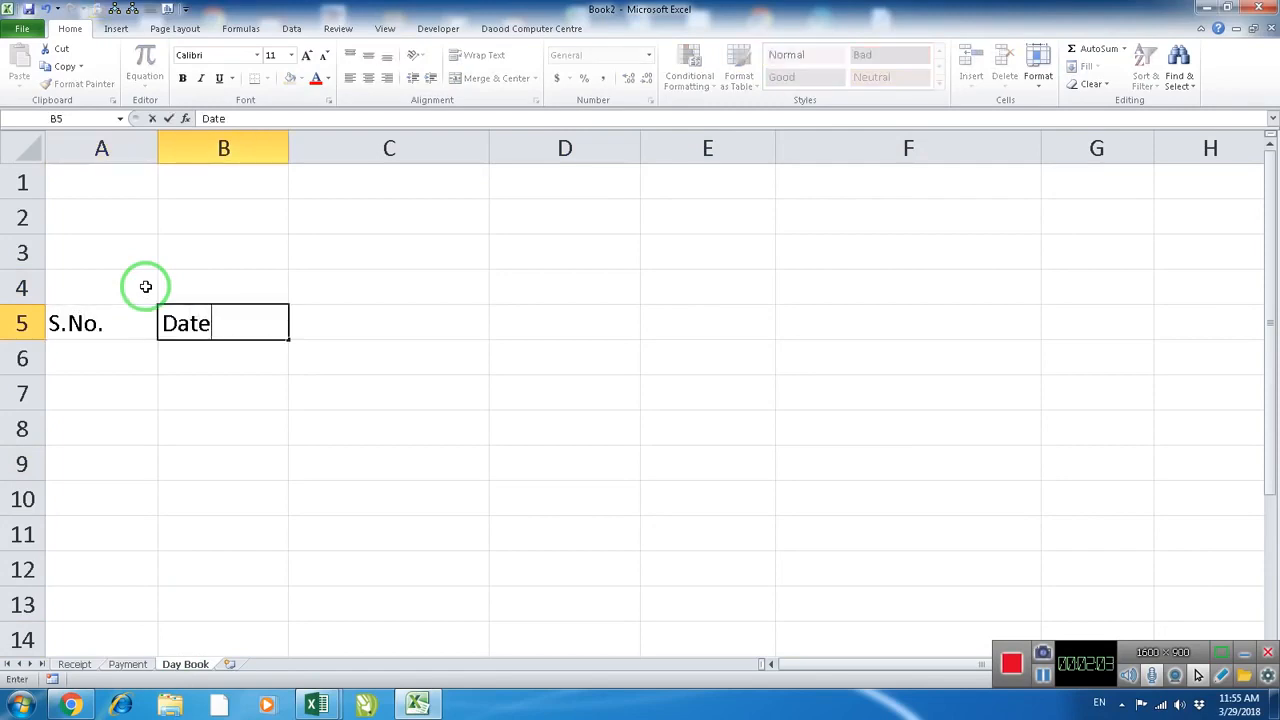
key("Tab")
Enter Amount Receipt, Amount Payment and Balance in C5:E5, then widen column D to fit its heading and narrow column A
type("Am")
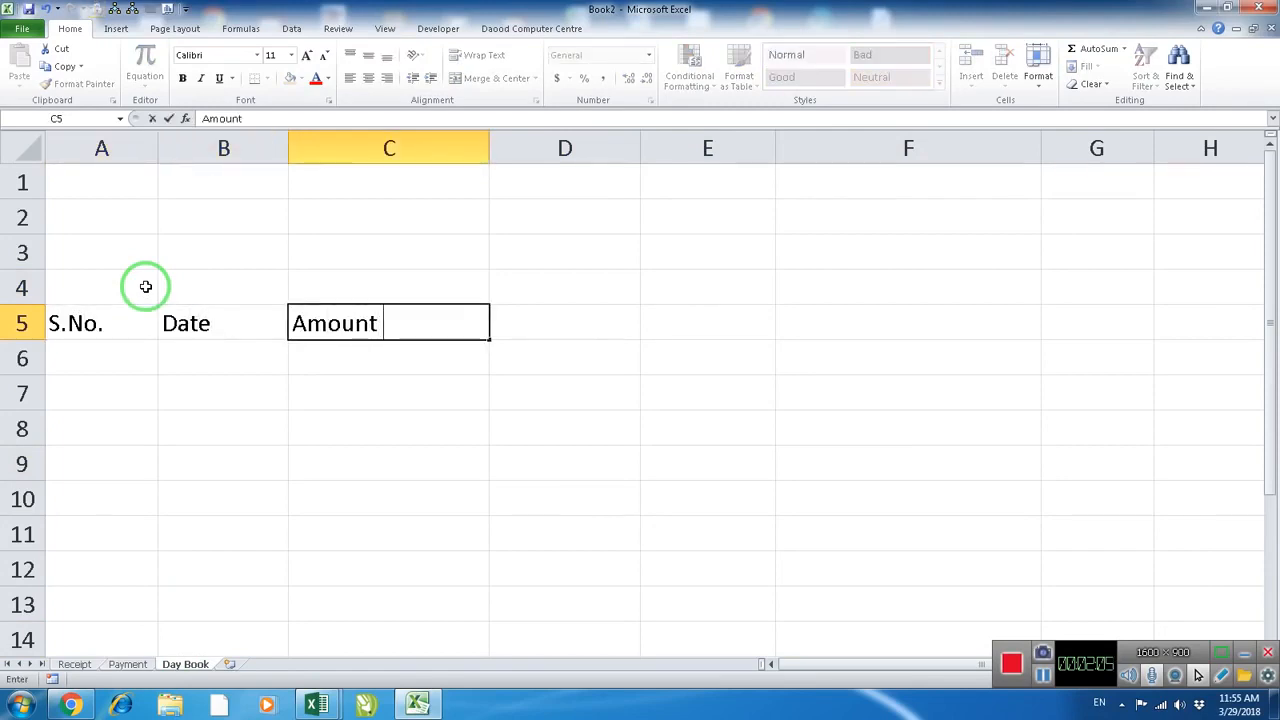
type("ount Receipt")
key("Tab")
type("A")
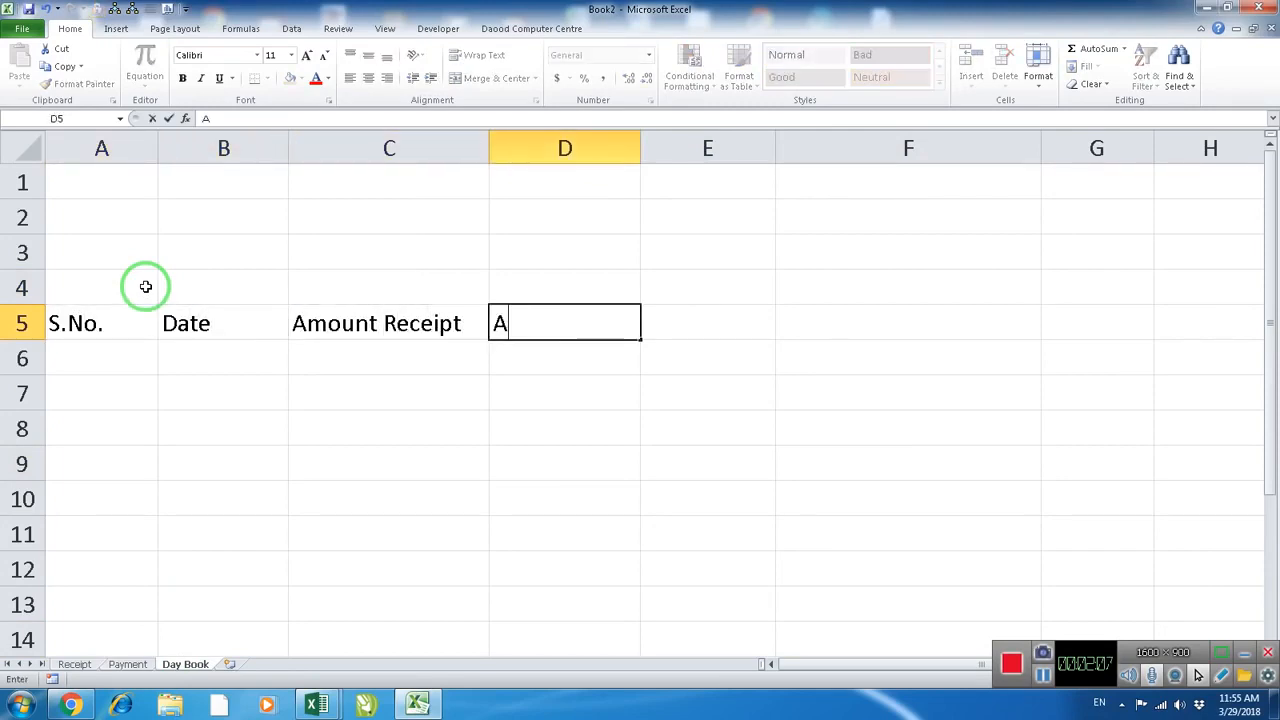
type("mount Paymen")
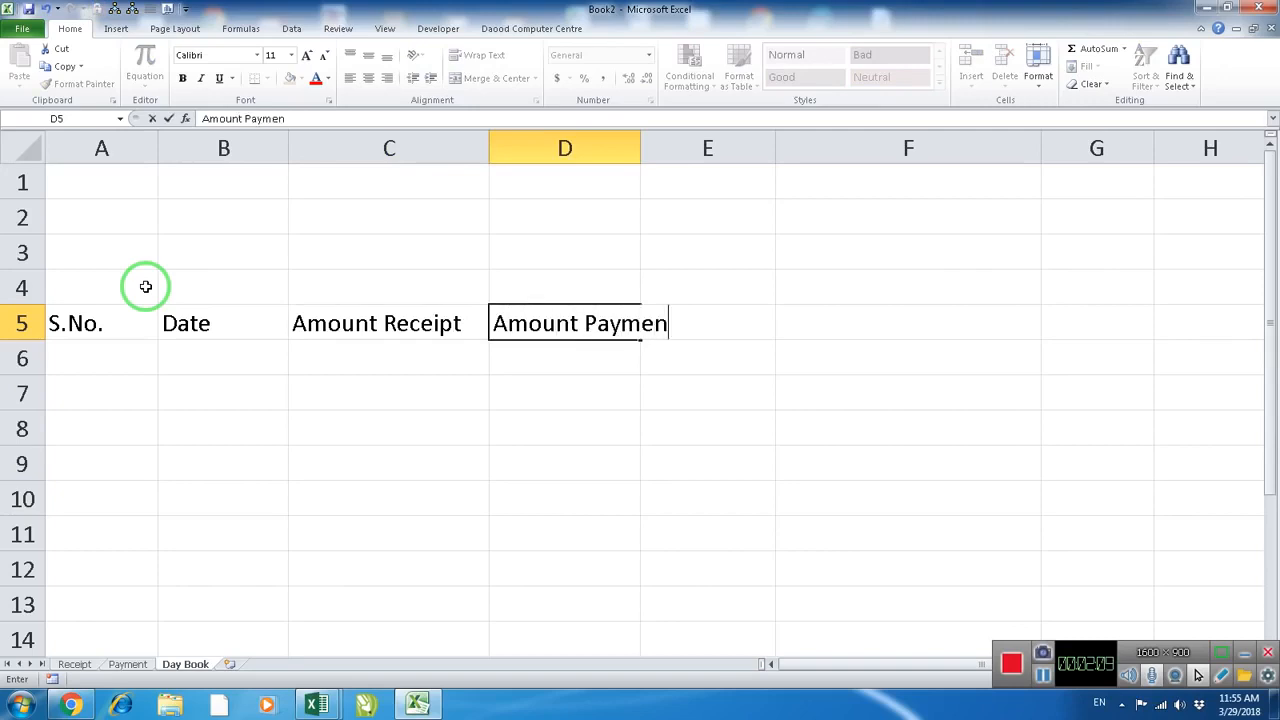
type("t")
key("Tab")
type("Bala")
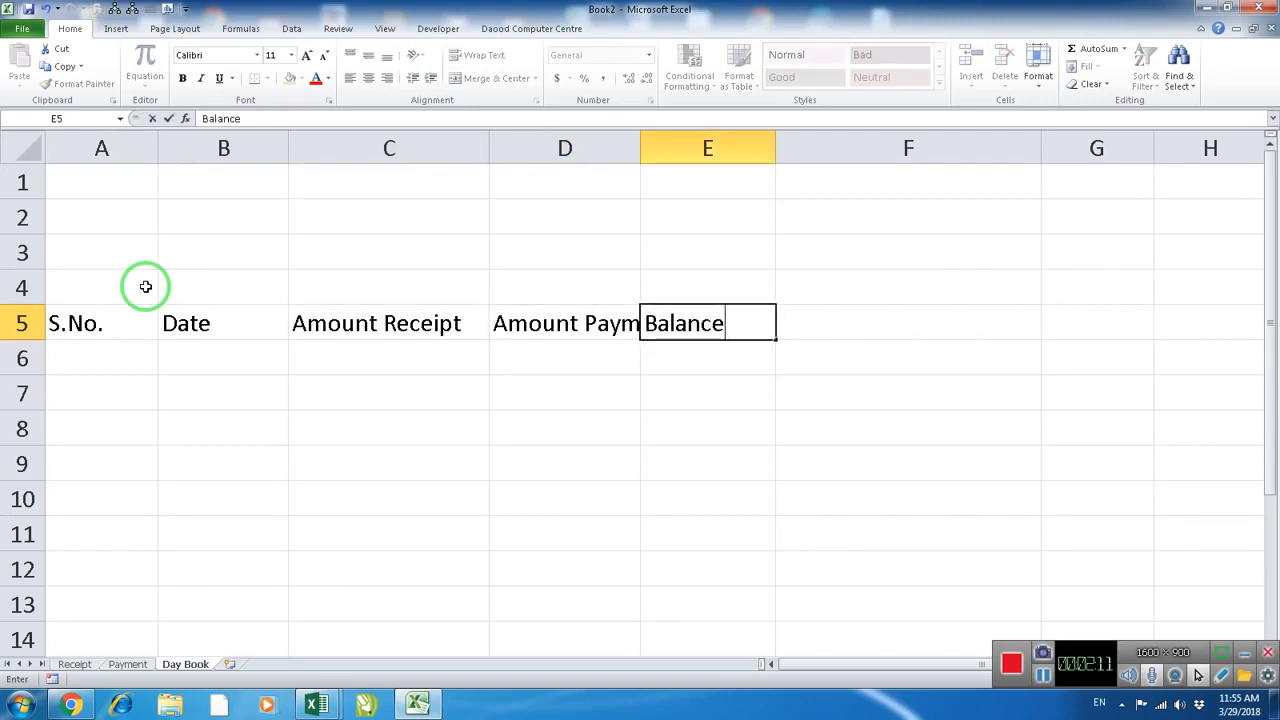
key("Return")
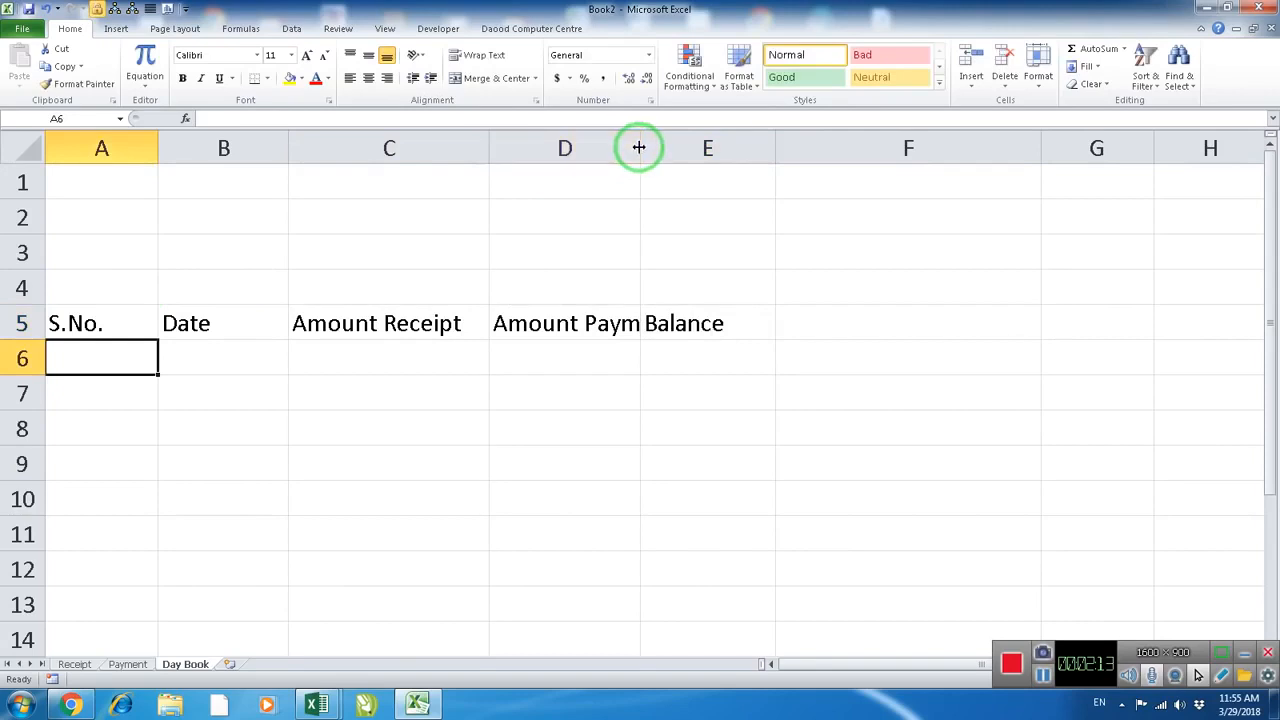
left_click_drag(639, 148, 684, 148)
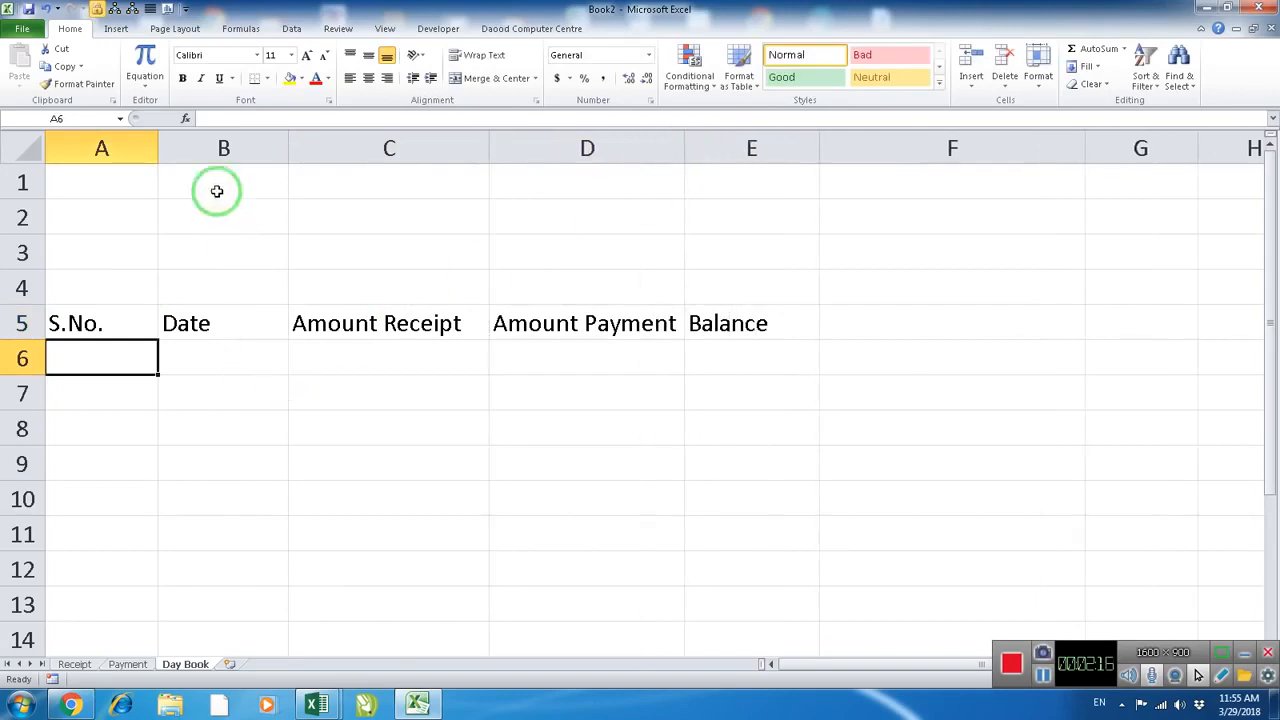
left_click_drag(158, 150, 118, 241)
Convert A4:F8 on the Receipt sheet into a table that uses row 4 as its headers
left_click(80, 664)
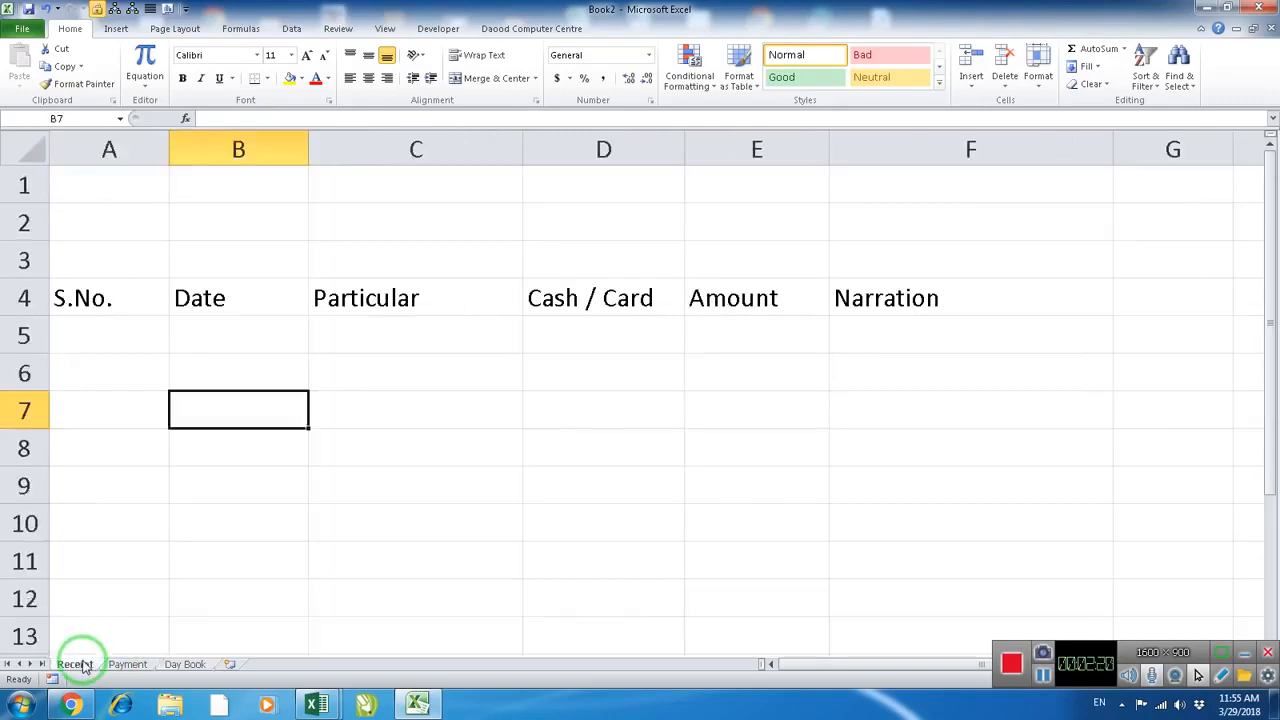
left_click(357, 421)
left_click(123, 331)
left_click(143, 293)
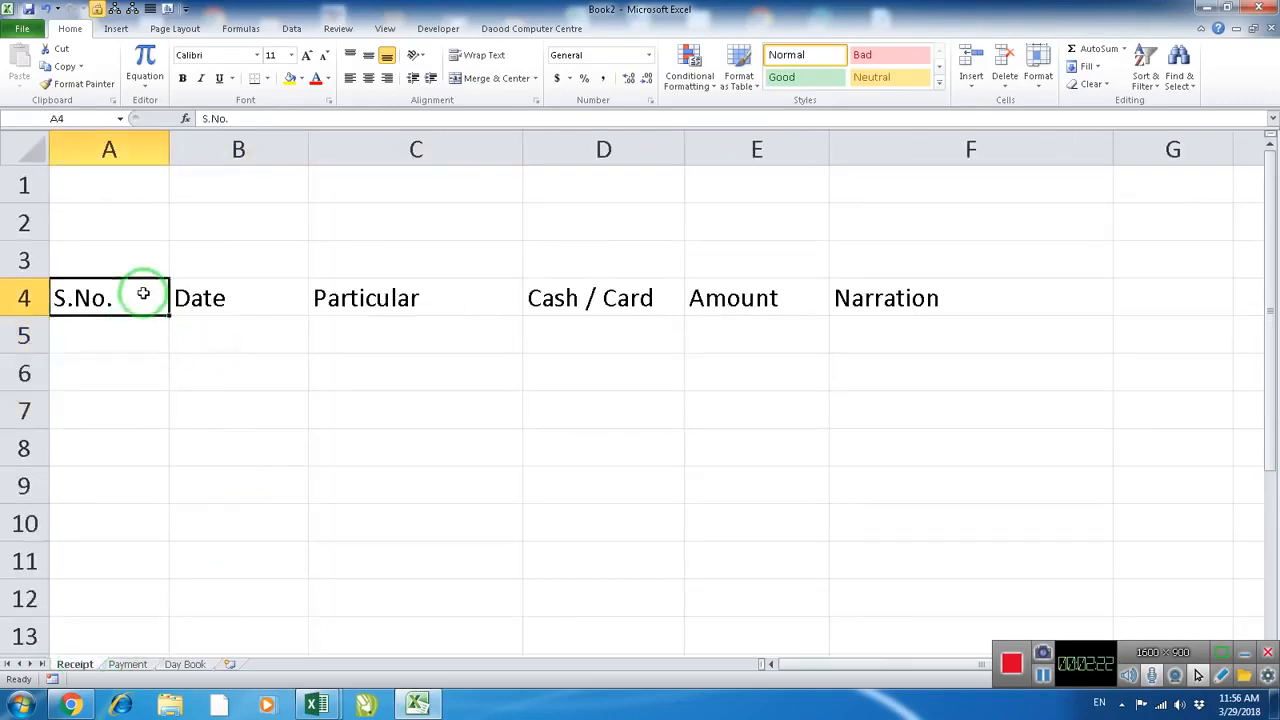
left_click_drag(143, 293, 873, 446)
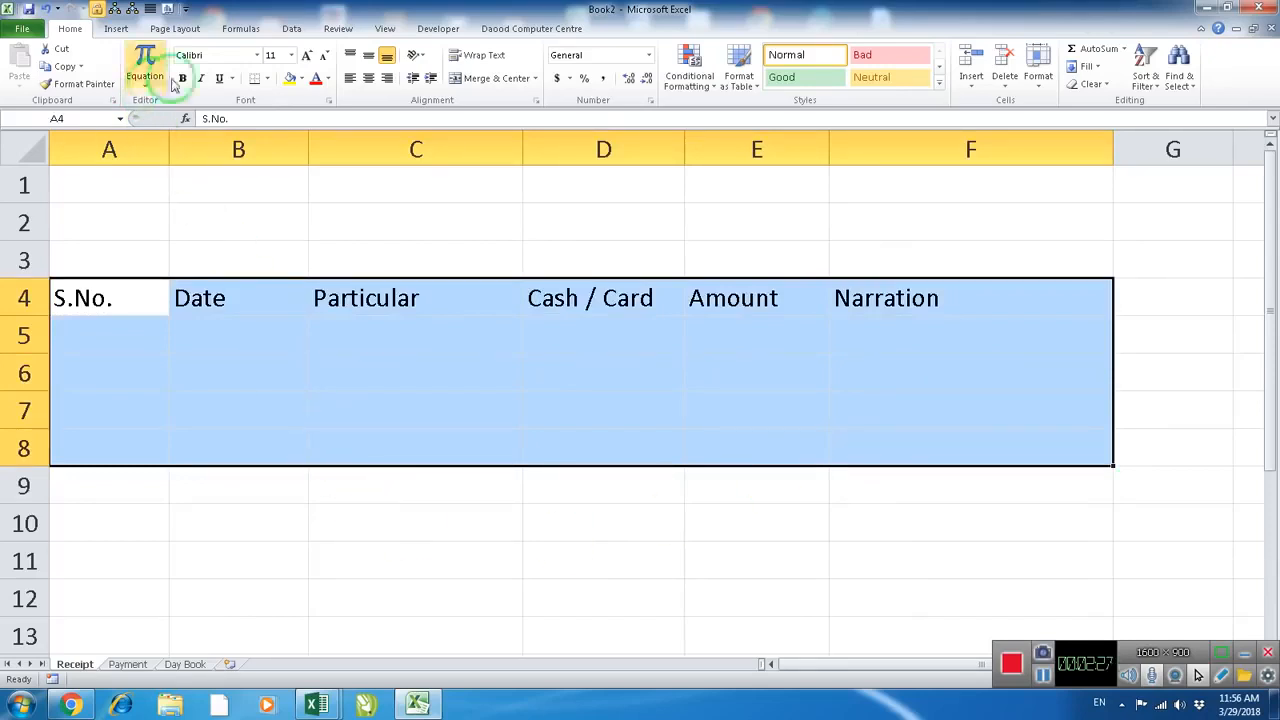
left_click(116, 29)
left_click(66, 70)
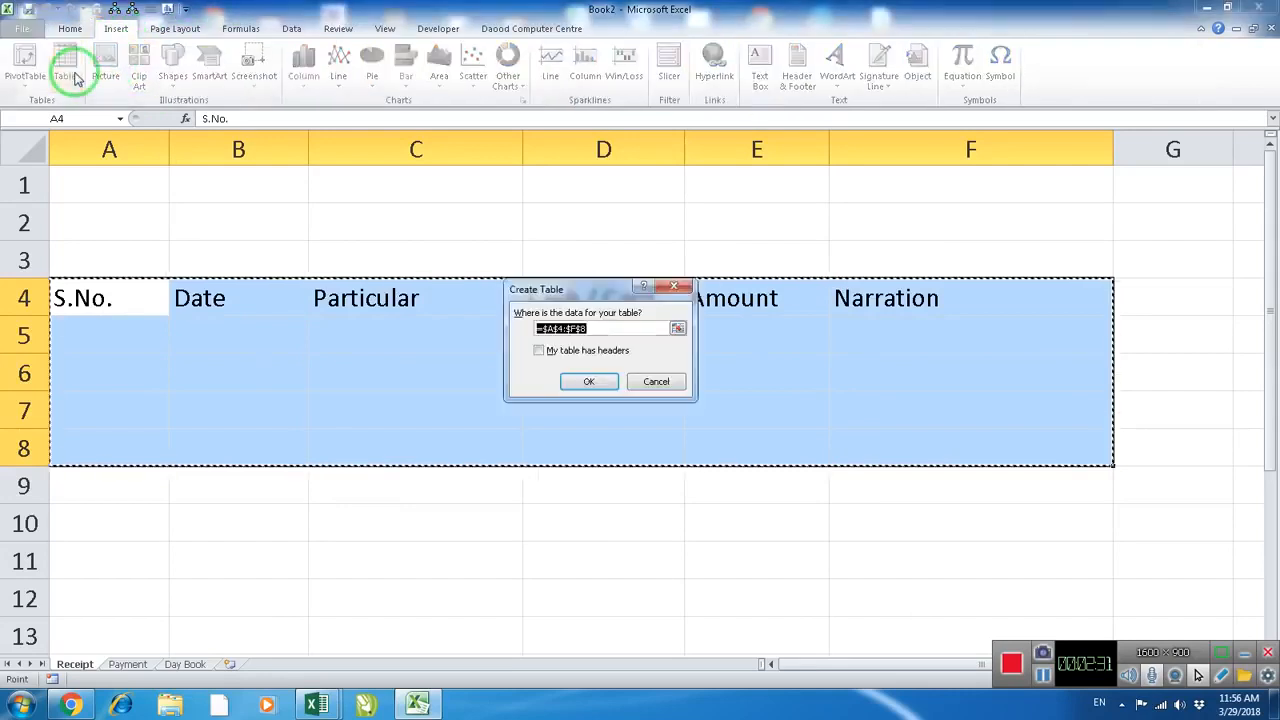
left_click(590, 383)
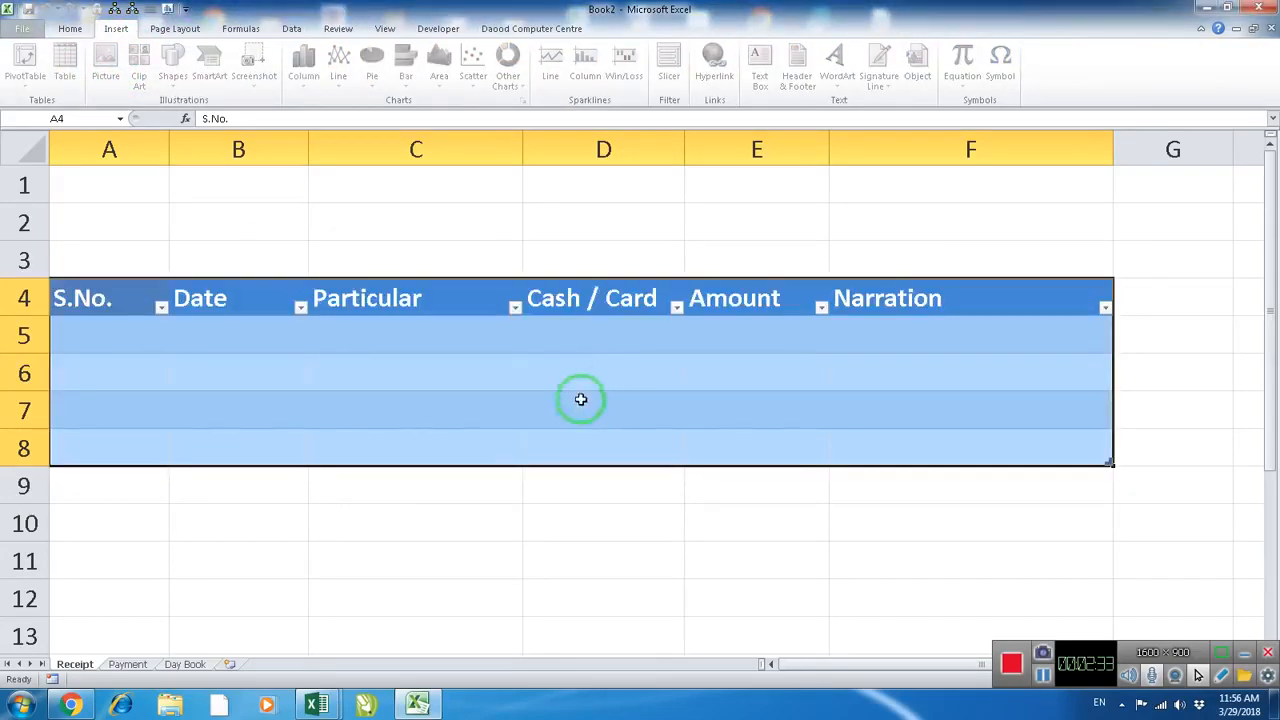
Name the table on the Receipt sheet tblreceipt
left_click(422, 400)
left_click(224, 346)
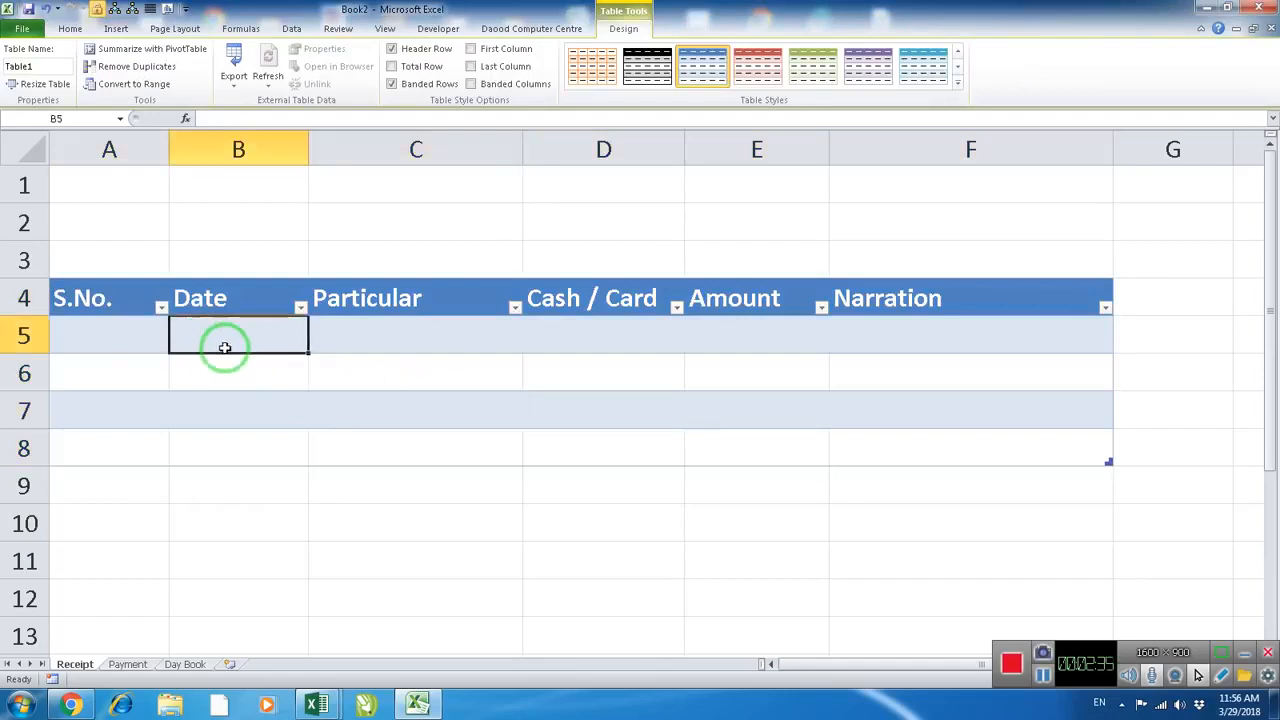
left_click(234, 300)
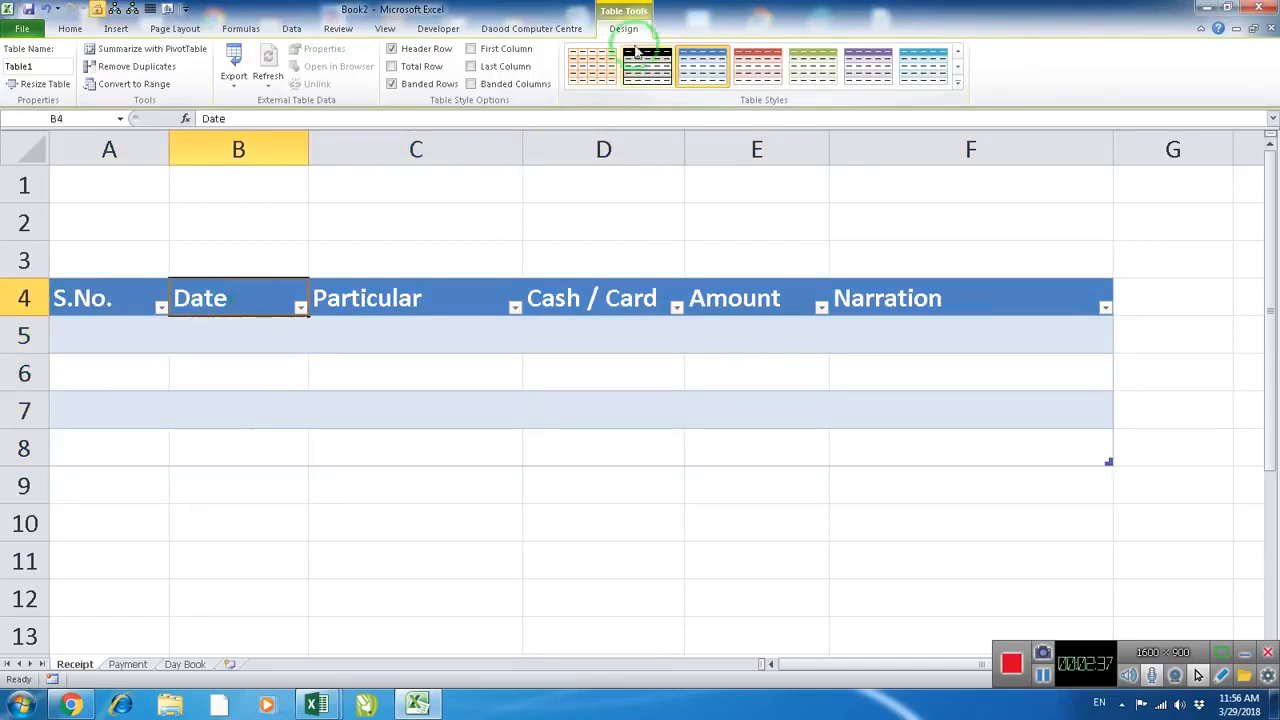
left_click(613, 18)
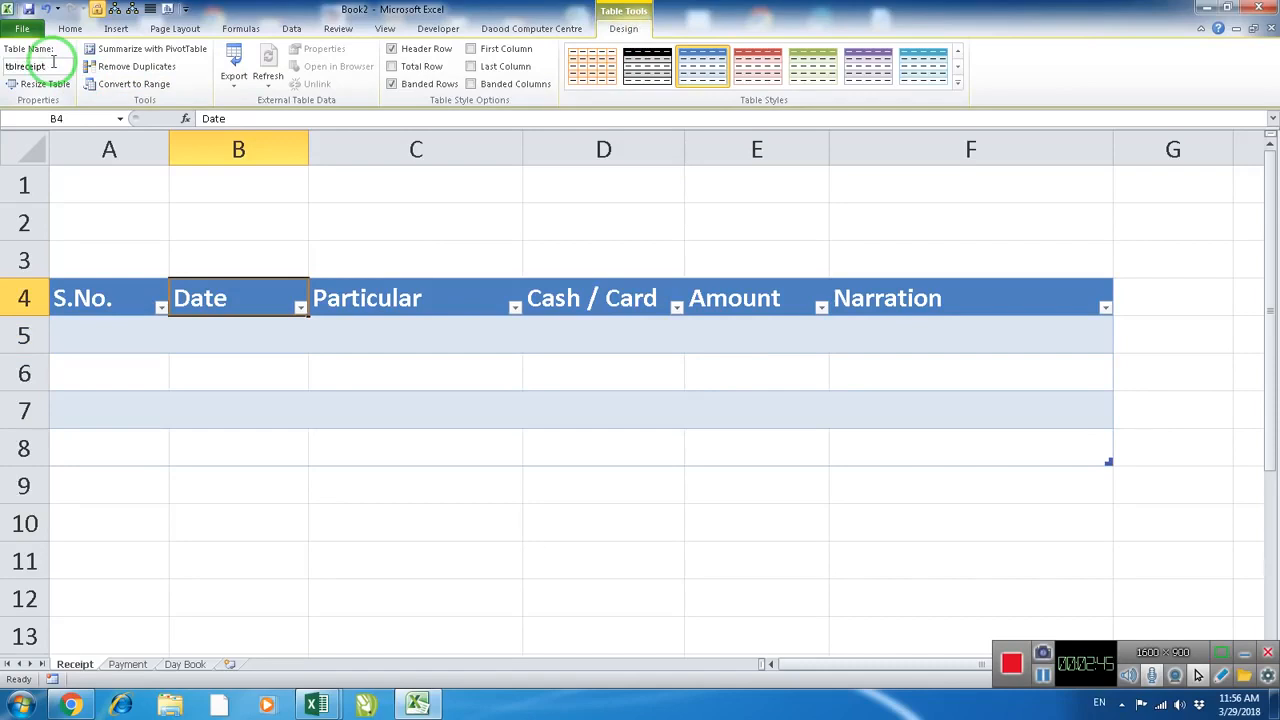
Convert A4:F10 on the Payment sheet into a table with row 4 as headers and name it tblpayment
left_click(128, 664)
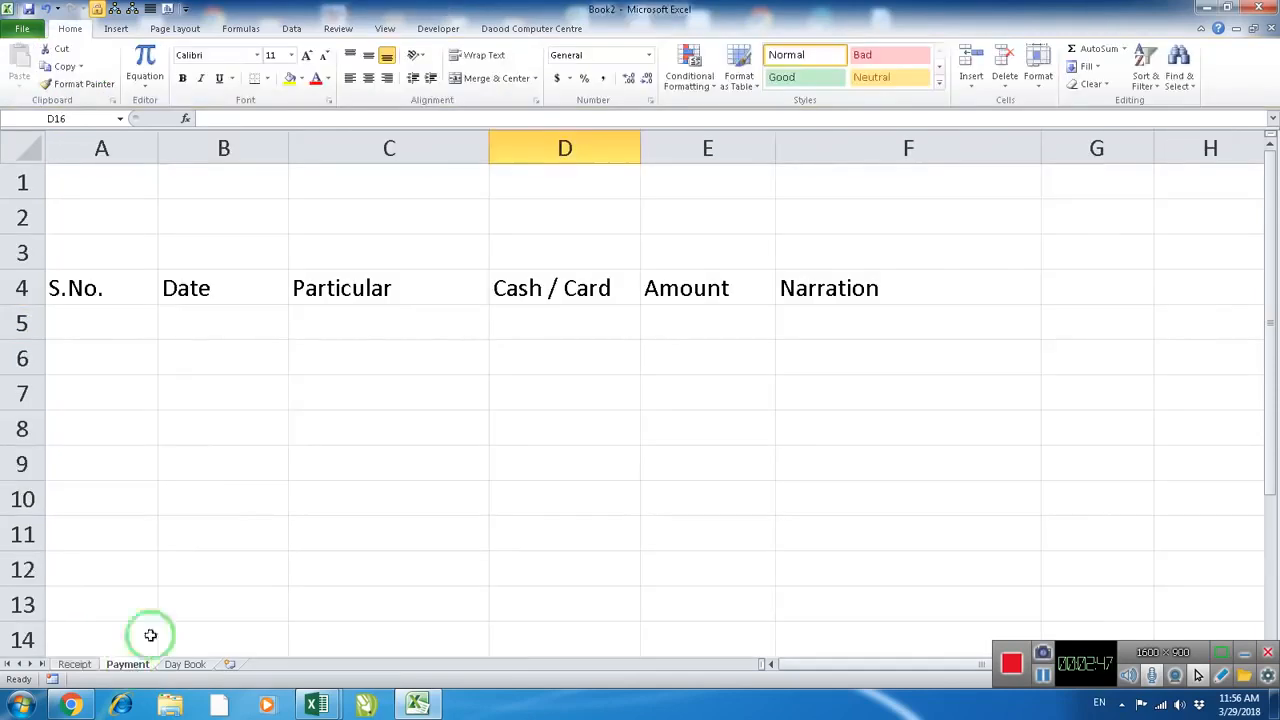
left_click_drag(123, 294, 825, 503)
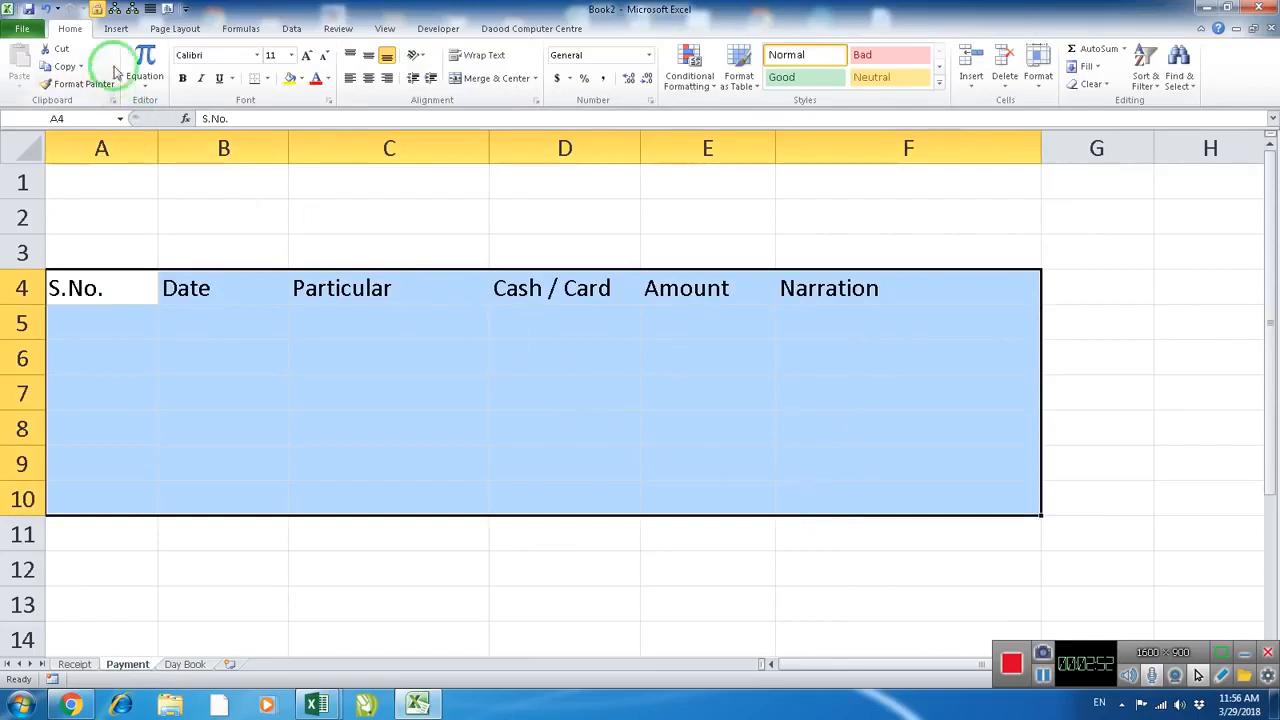
left_click(114, 30)
left_click(80, 70)
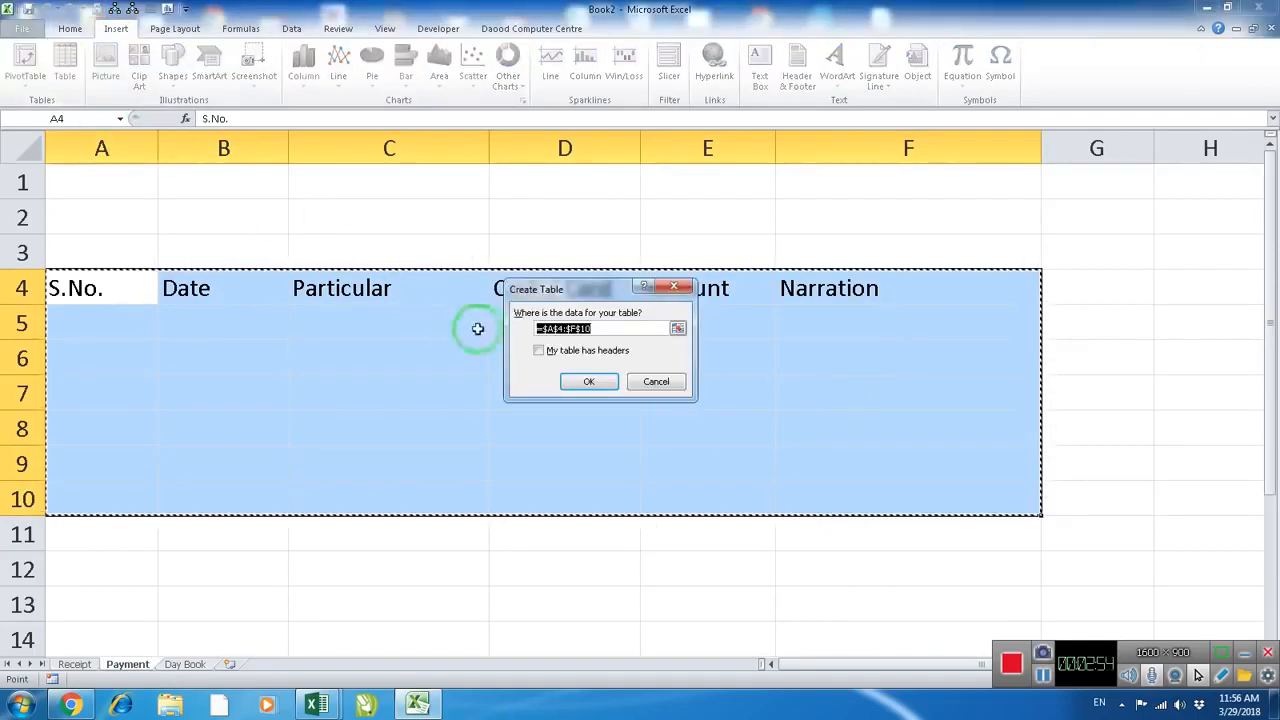
left_click(572, 352)
left_click(585, 383)
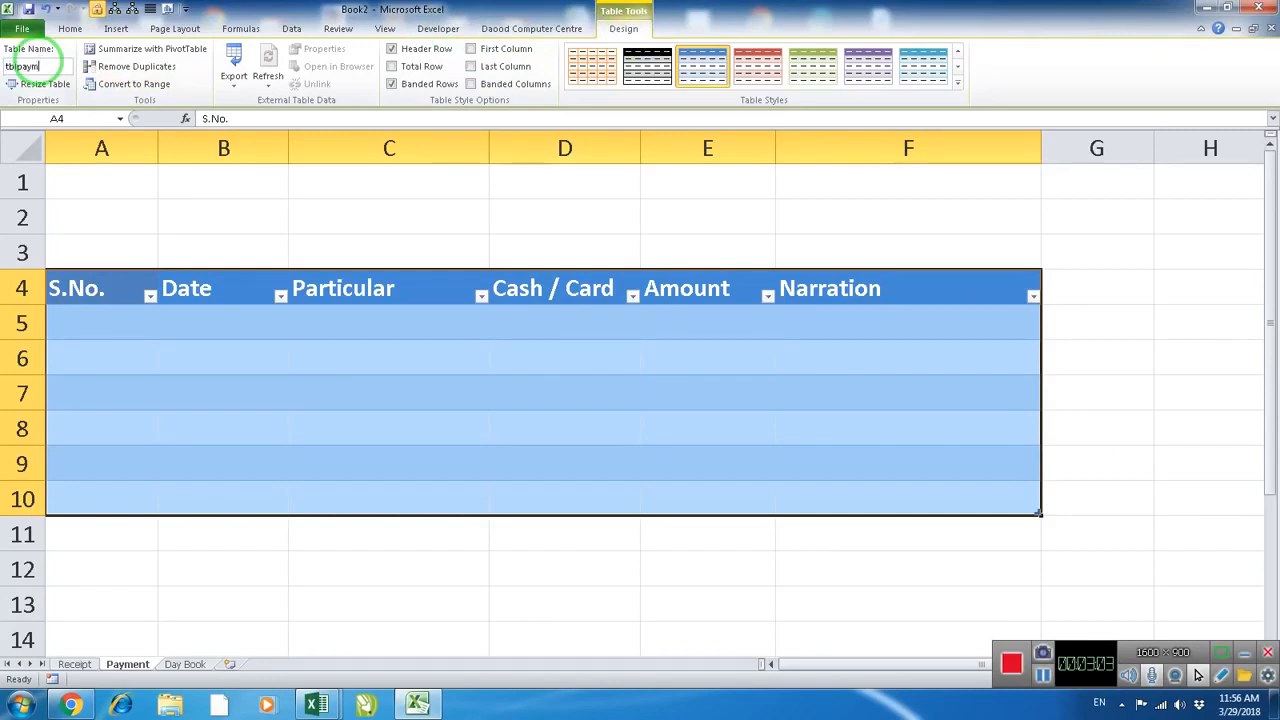
left_click(224, 328)
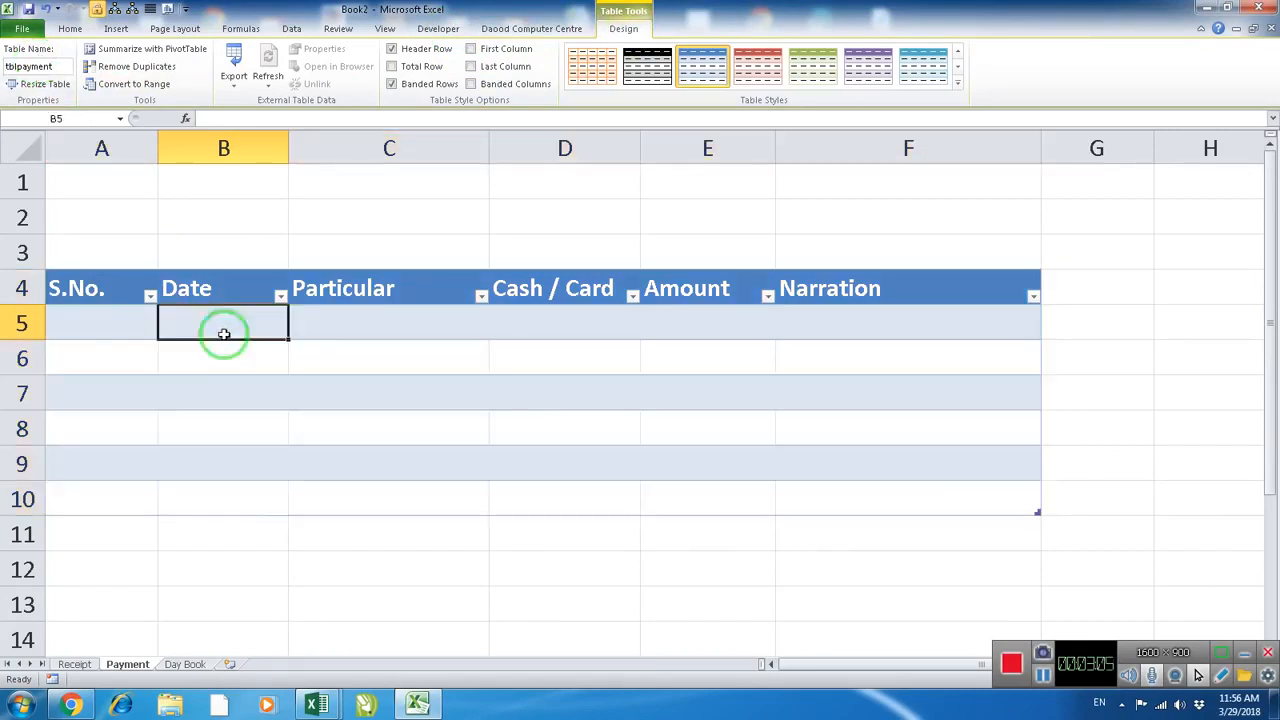
Enter 1 as the first serial number in A6 of the Day Book sheet
left_click(185, 664)
left_click(251, 429)
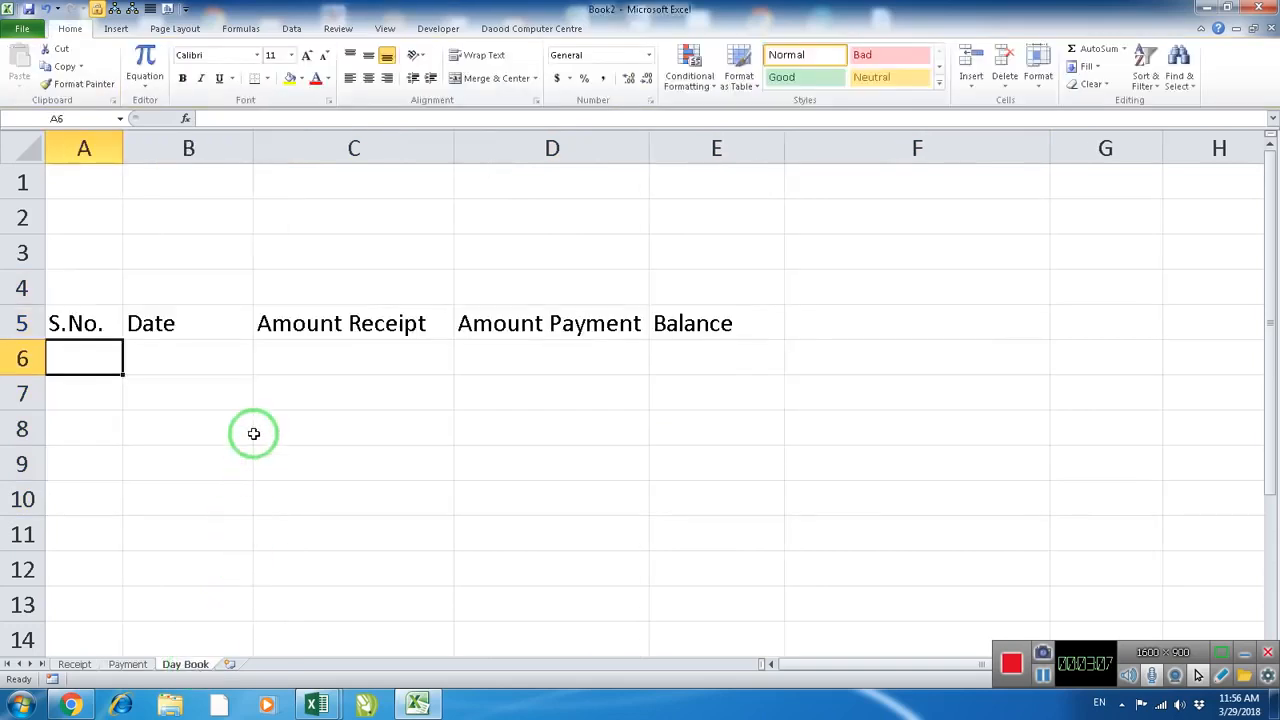
left_click(120, 366)
left_click(106, 322)
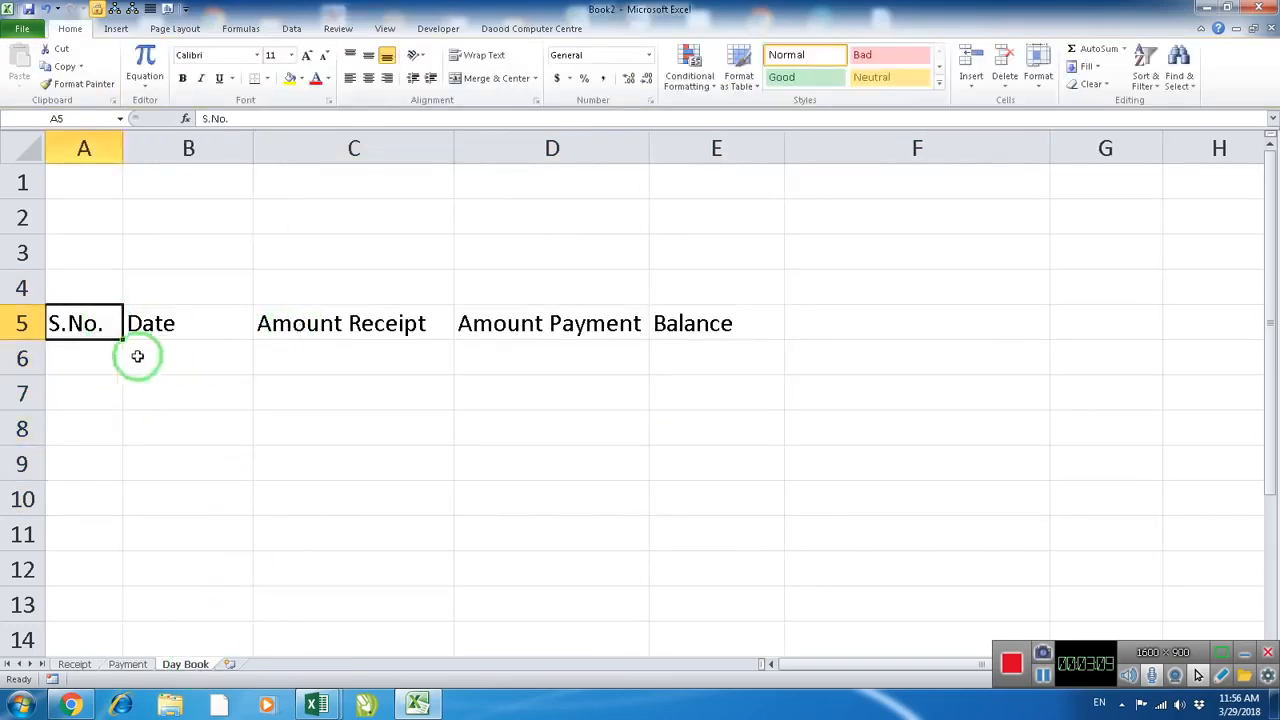
scroll(264, 310, "down", 1)
scroll(283, 310, "up", 1)
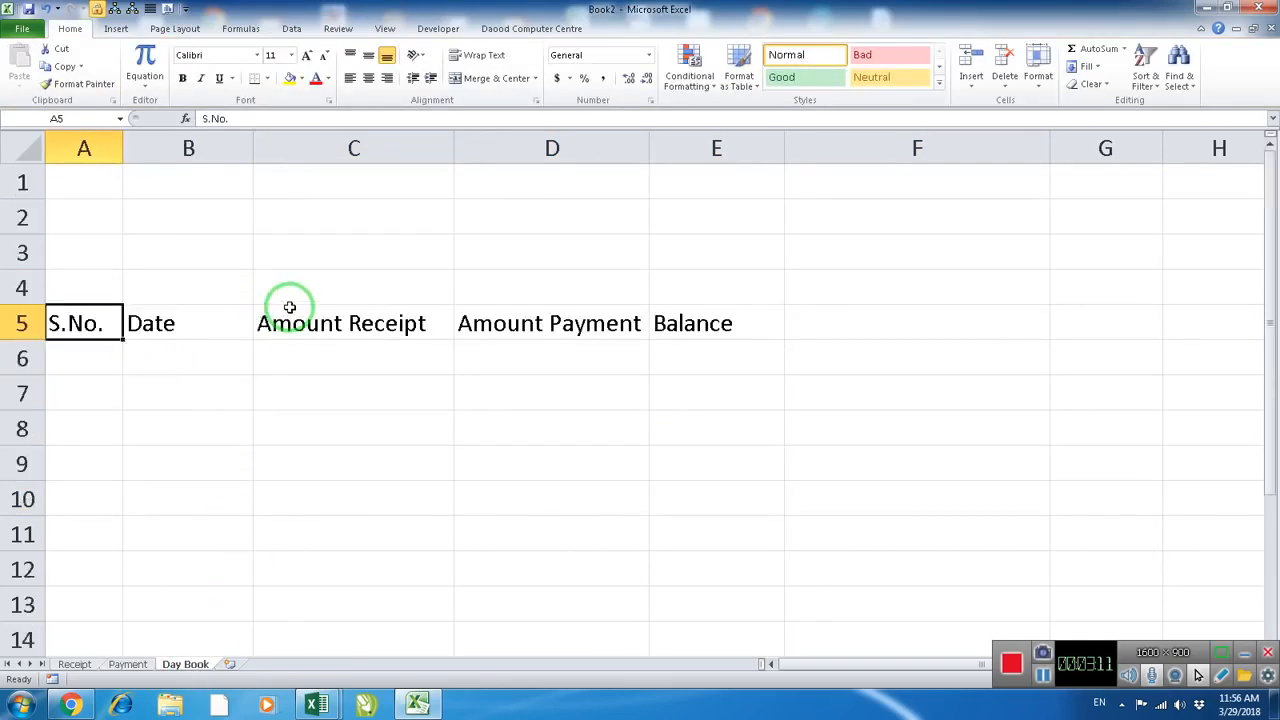
left_click(109, 358)
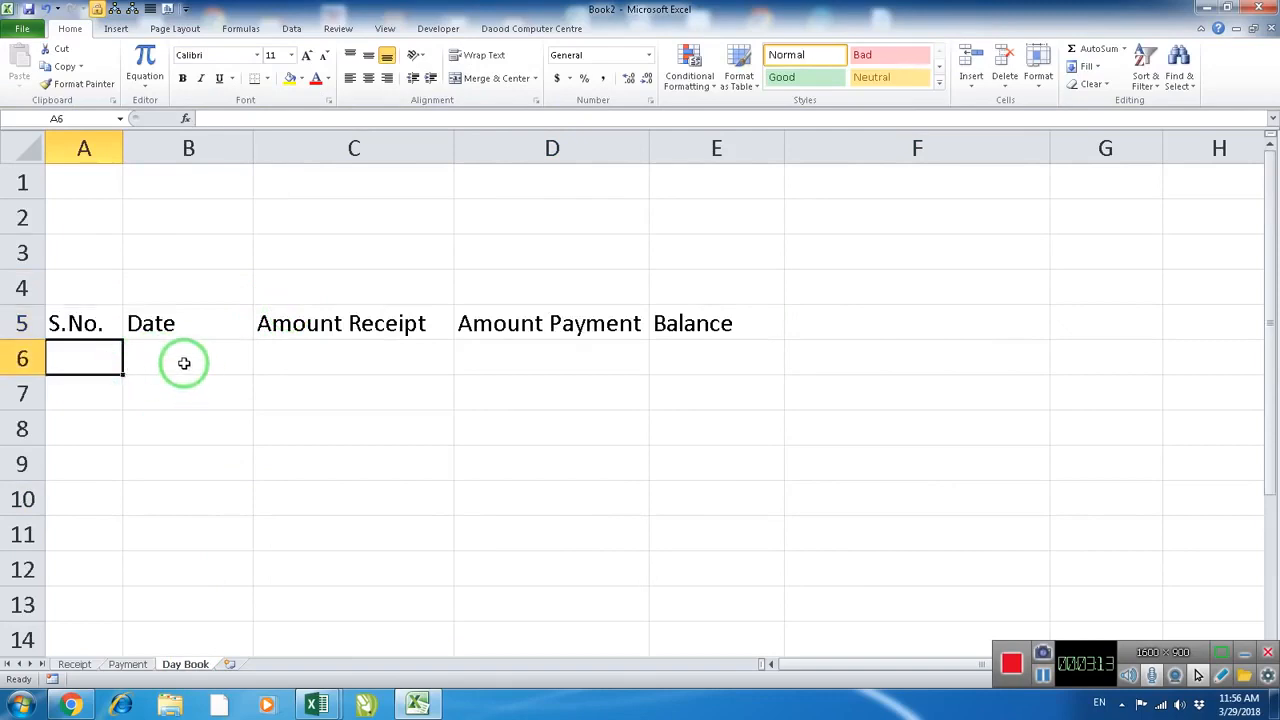
type("1")
key("Return")
Fill a linear series down column A from A6 with step value 1 and stop value 365, and dismiss the notification pop-up
left_click(89, 357)
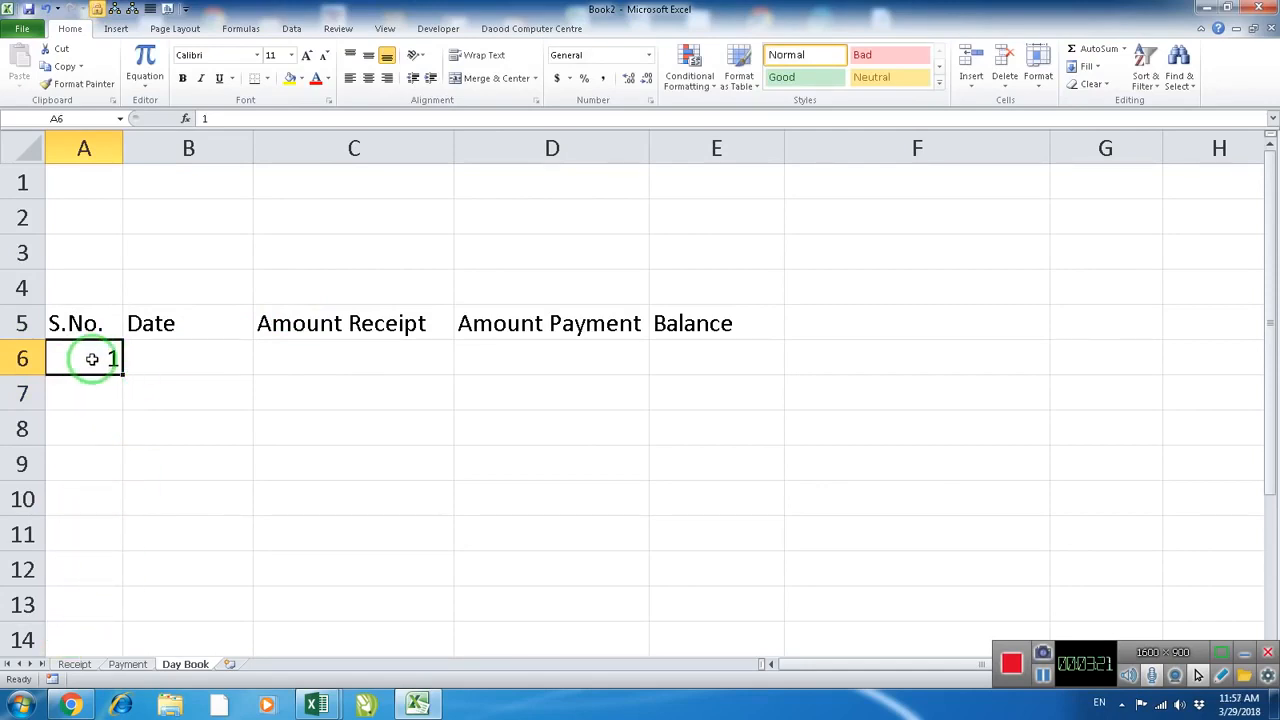
left_click(1087, 66)
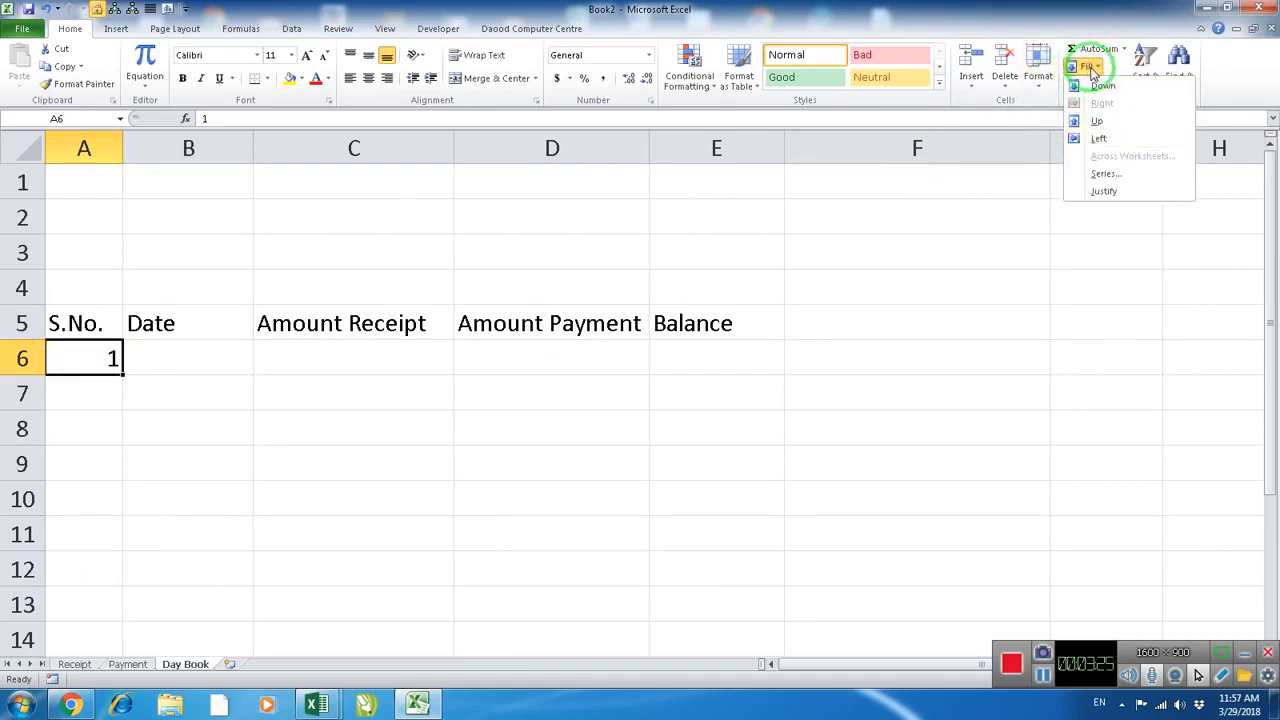
left_click(1105, 174)
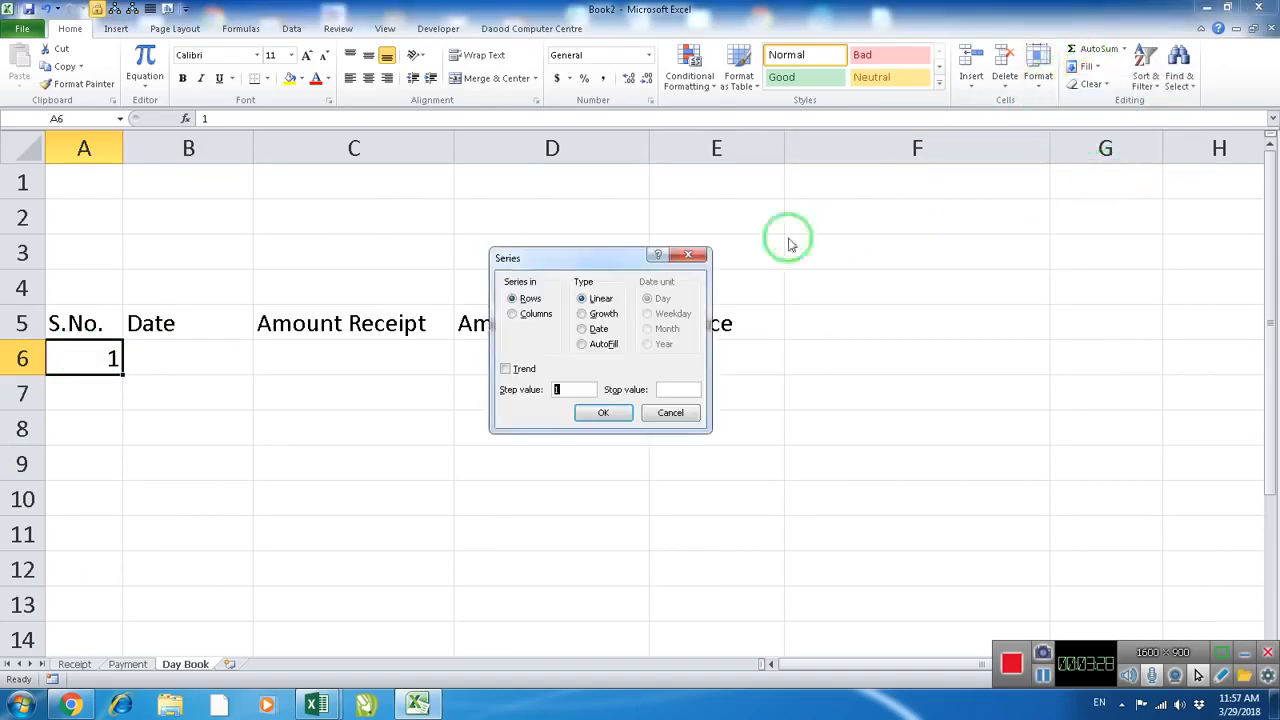
left_click_drag(586, 257, 486, 206)
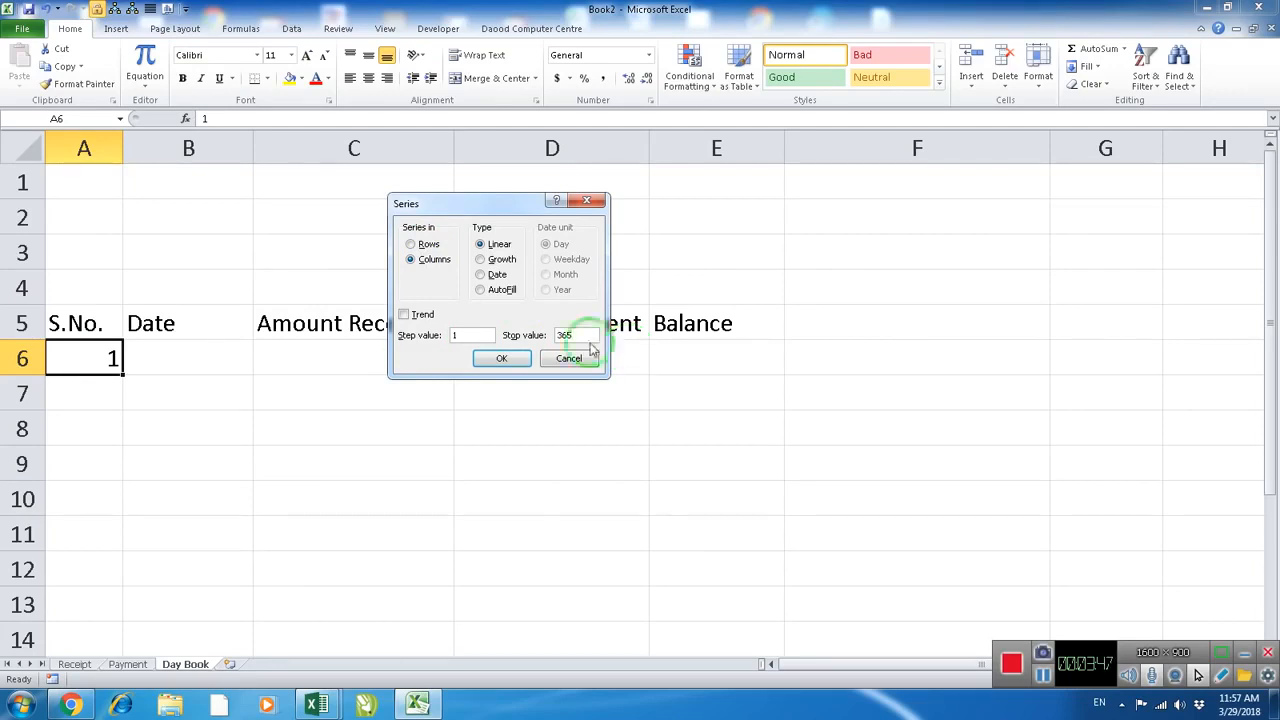
left_click(503, 359)
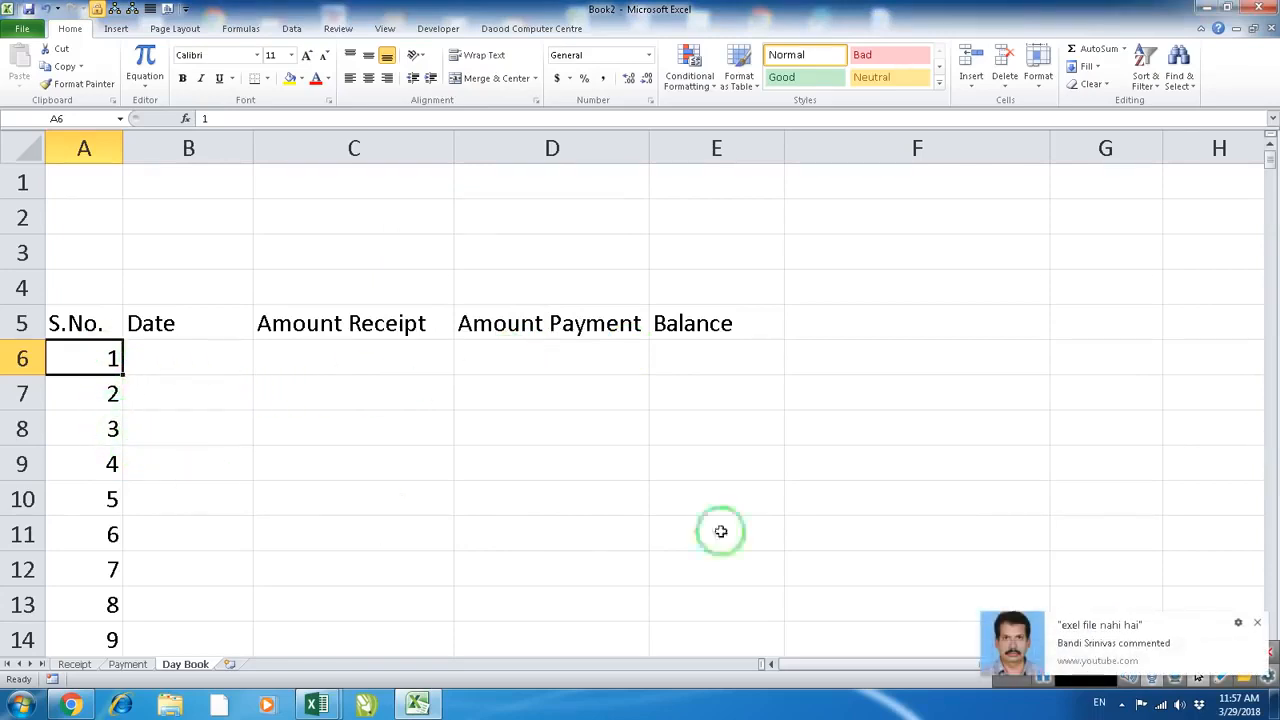
left_click(1259, 623)
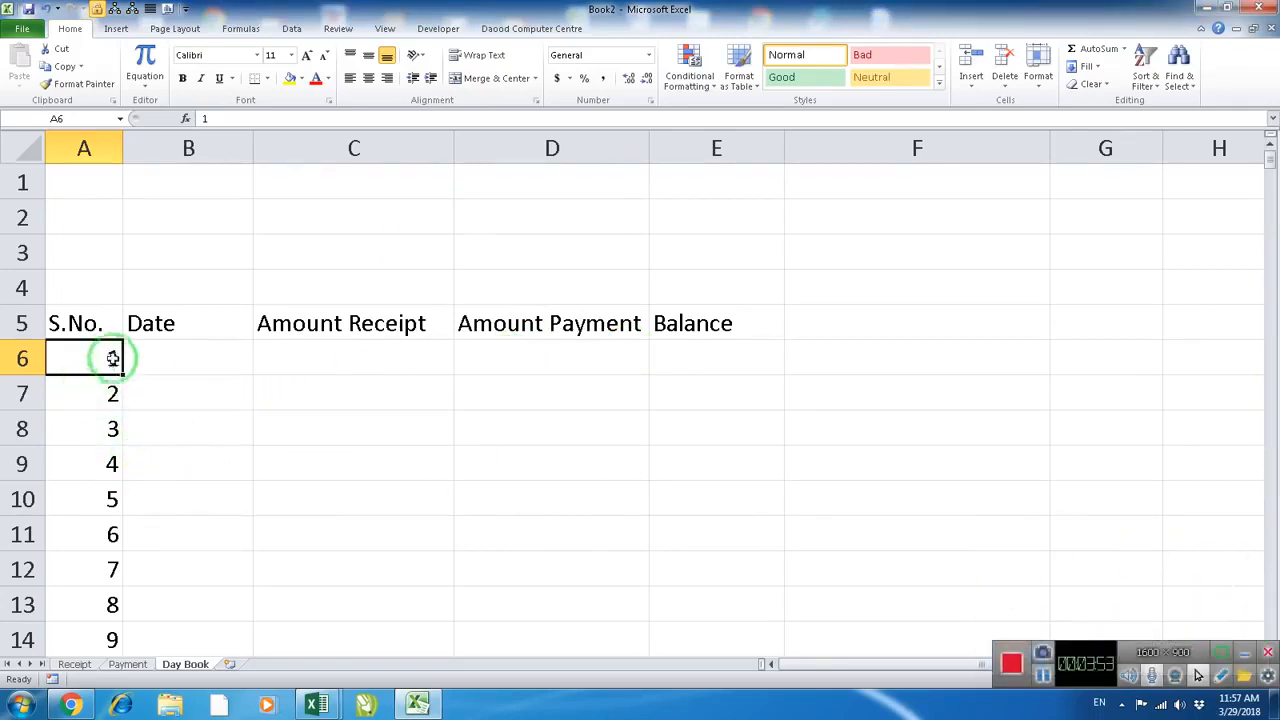
Look over the filled serial numbers in column A and select the first Date cell, B6
scroll(110, 505, "down", 4)
scroll(115, 514, "down", 20)
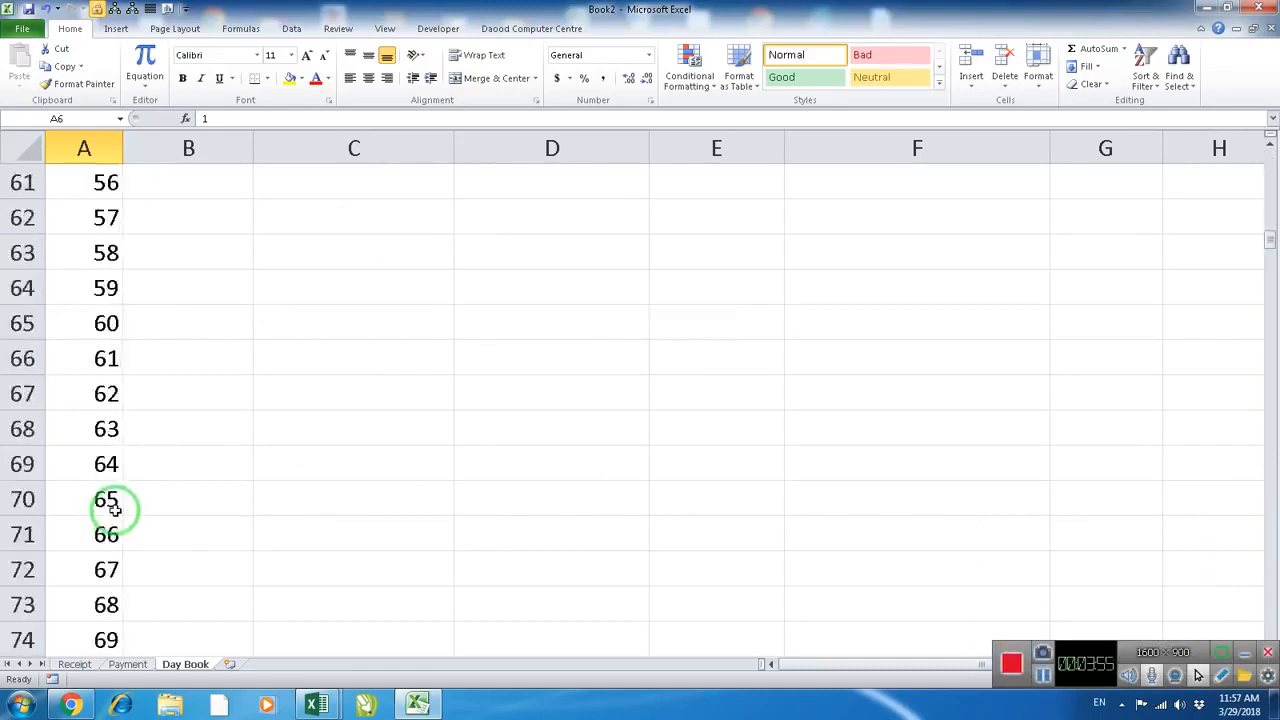
scroll(115, 509, "up", 20)
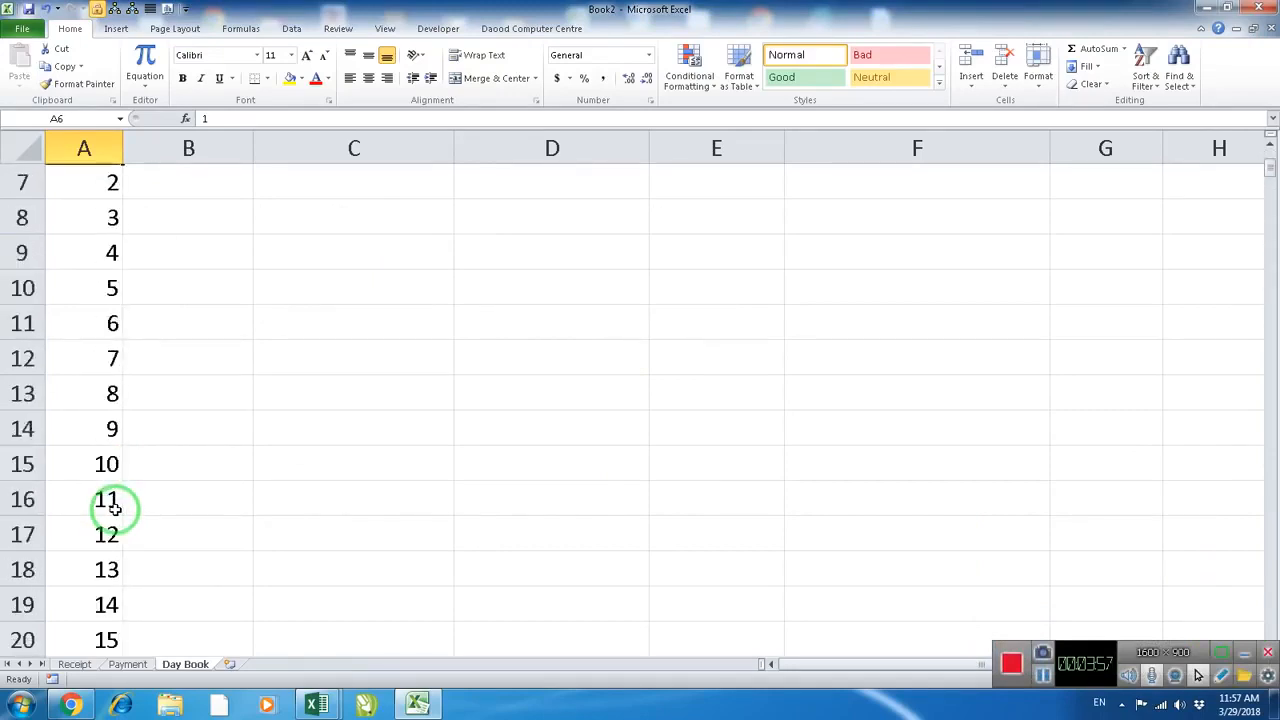
left_click(184, 368)
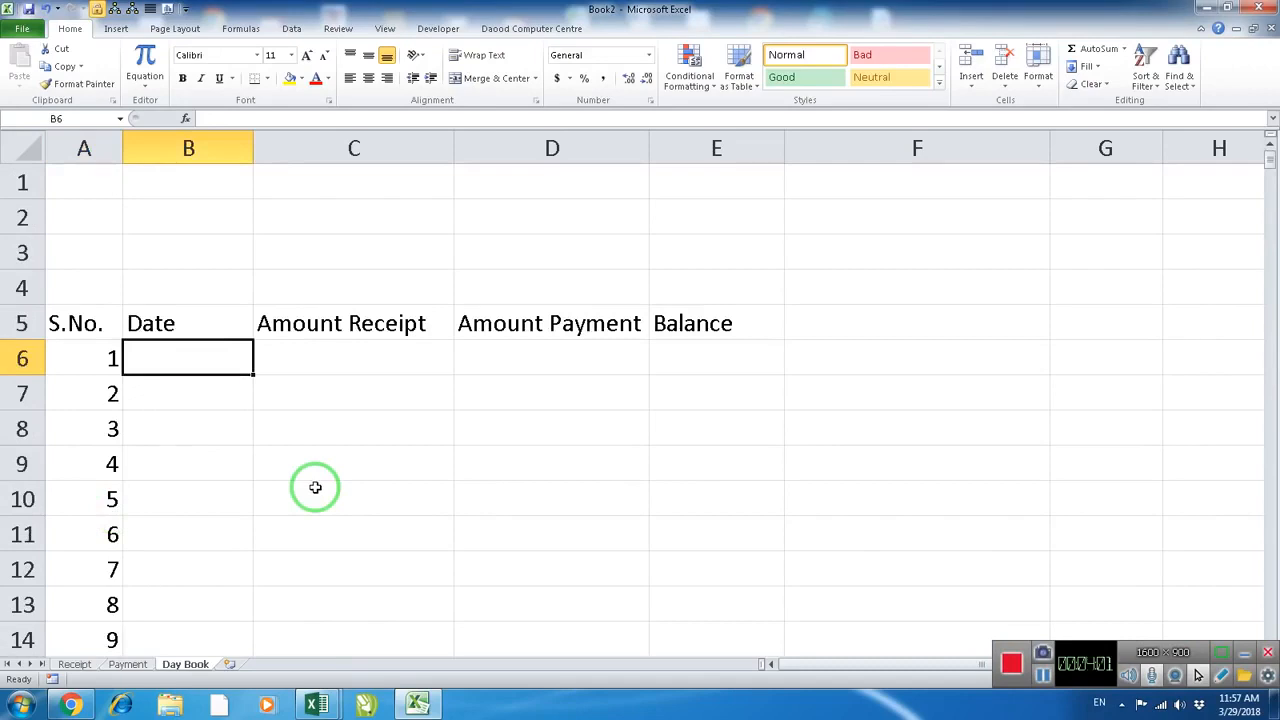
Enter 4/1/2018 in B6 and fill consecutive dates down column B alongside the serial numbers
type("4/1/201")
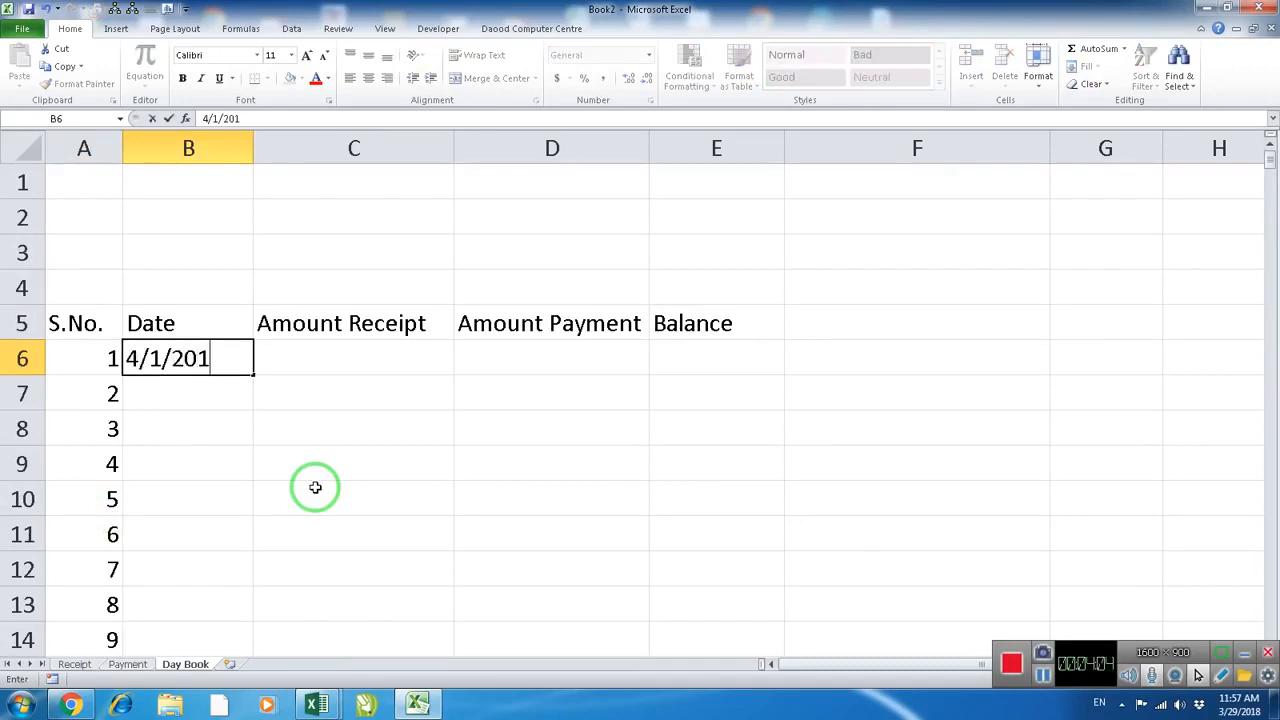
type("8")
key("Return")
left_click(220, 366)
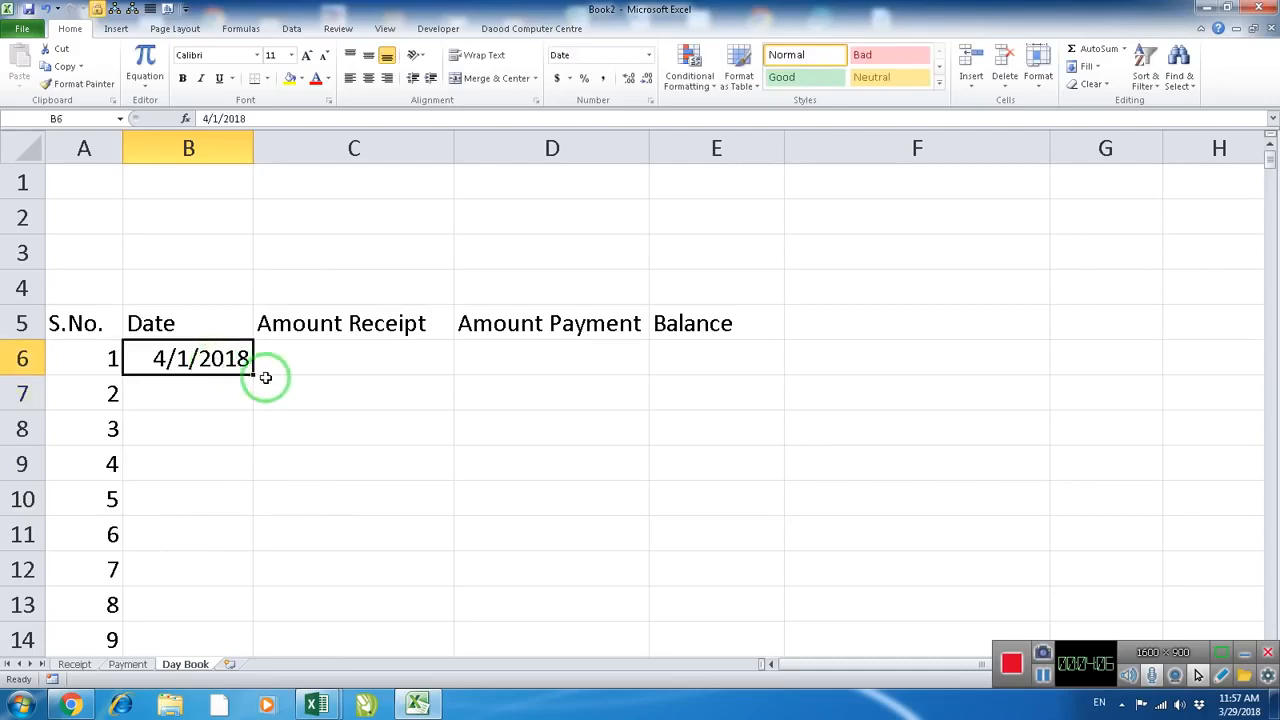
left_click_drag(253, 375, 258, 643)
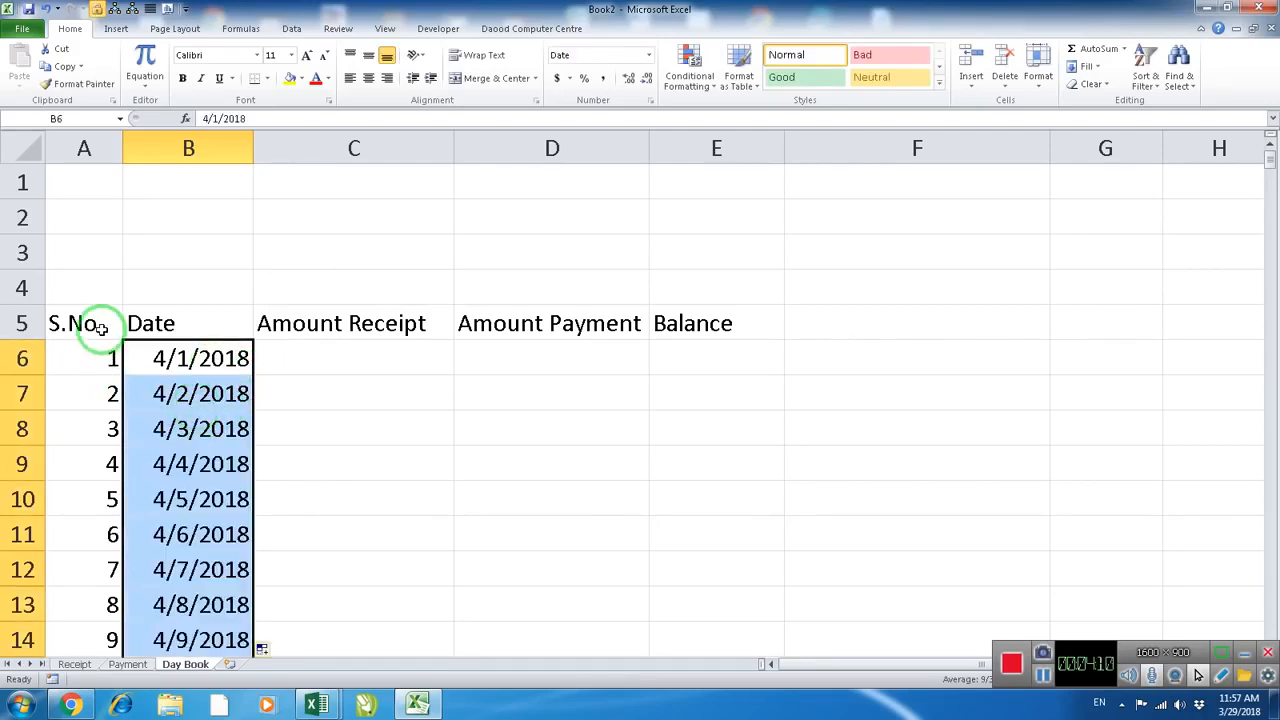
Format the filled dates in column B with the 14-Mar-01 date type
right_click(181, 366)
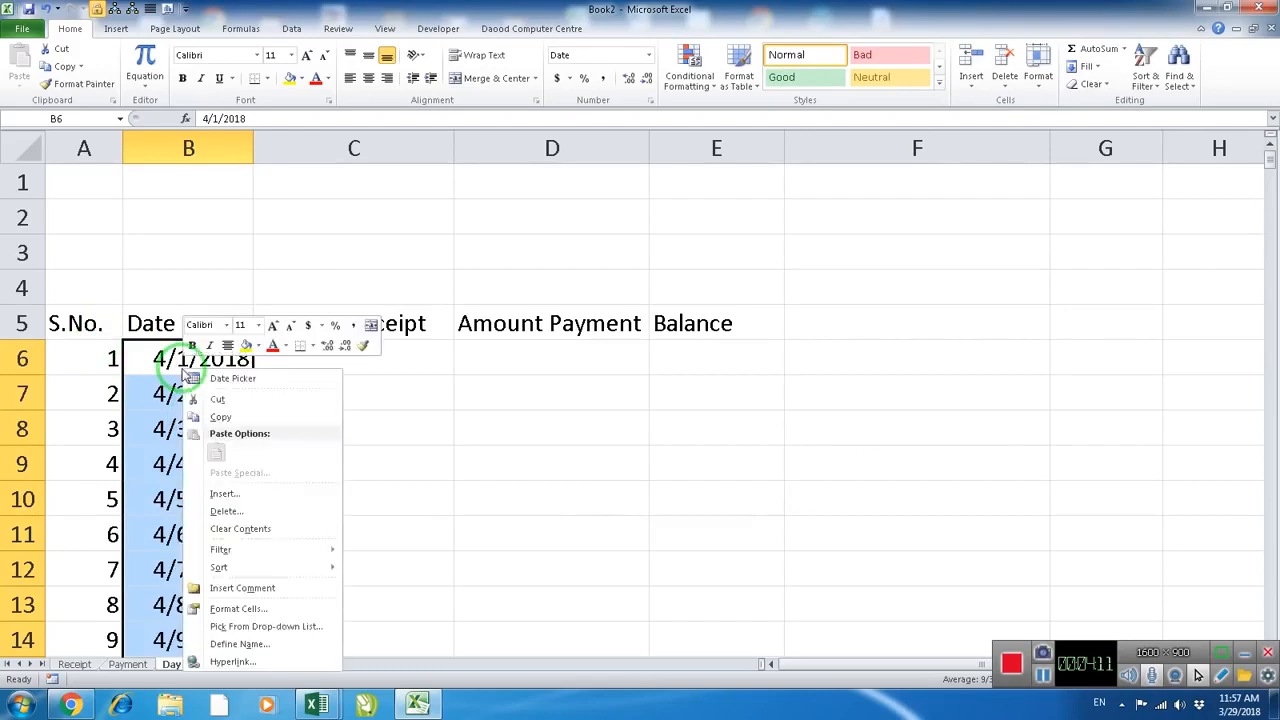
left_click(238, 609)
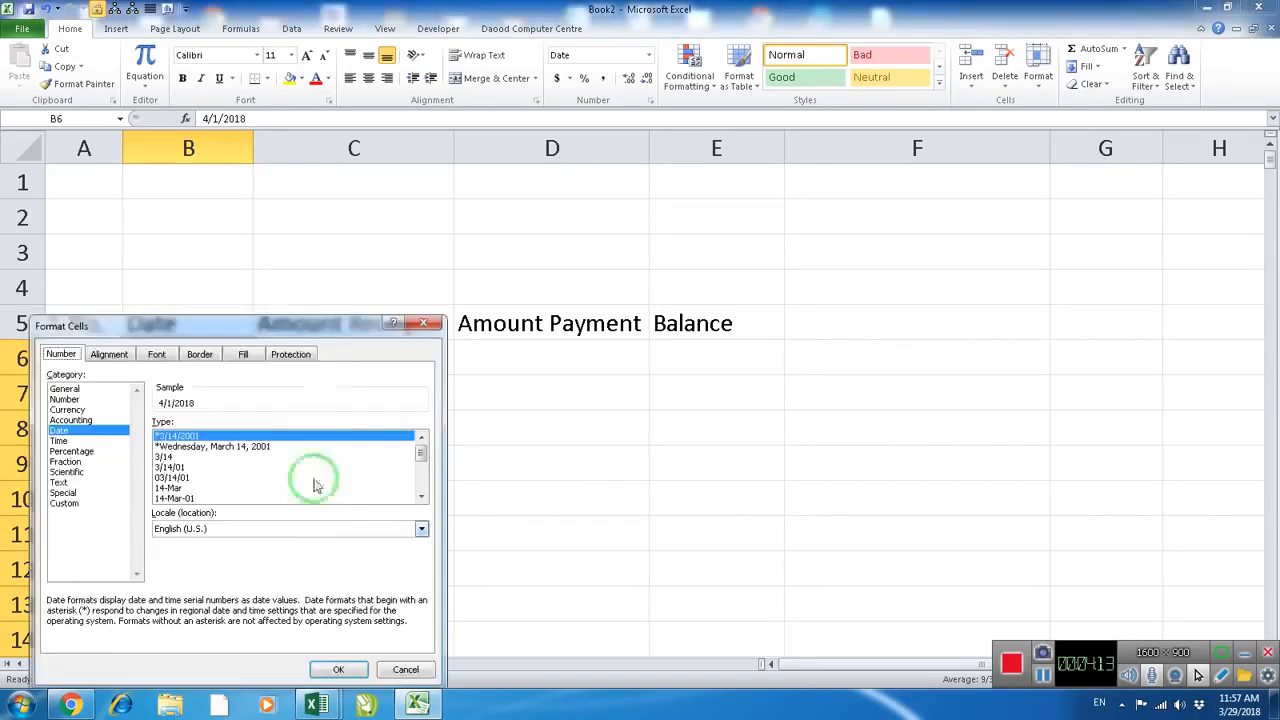
left_click_drag(310, 325, 659, 101)
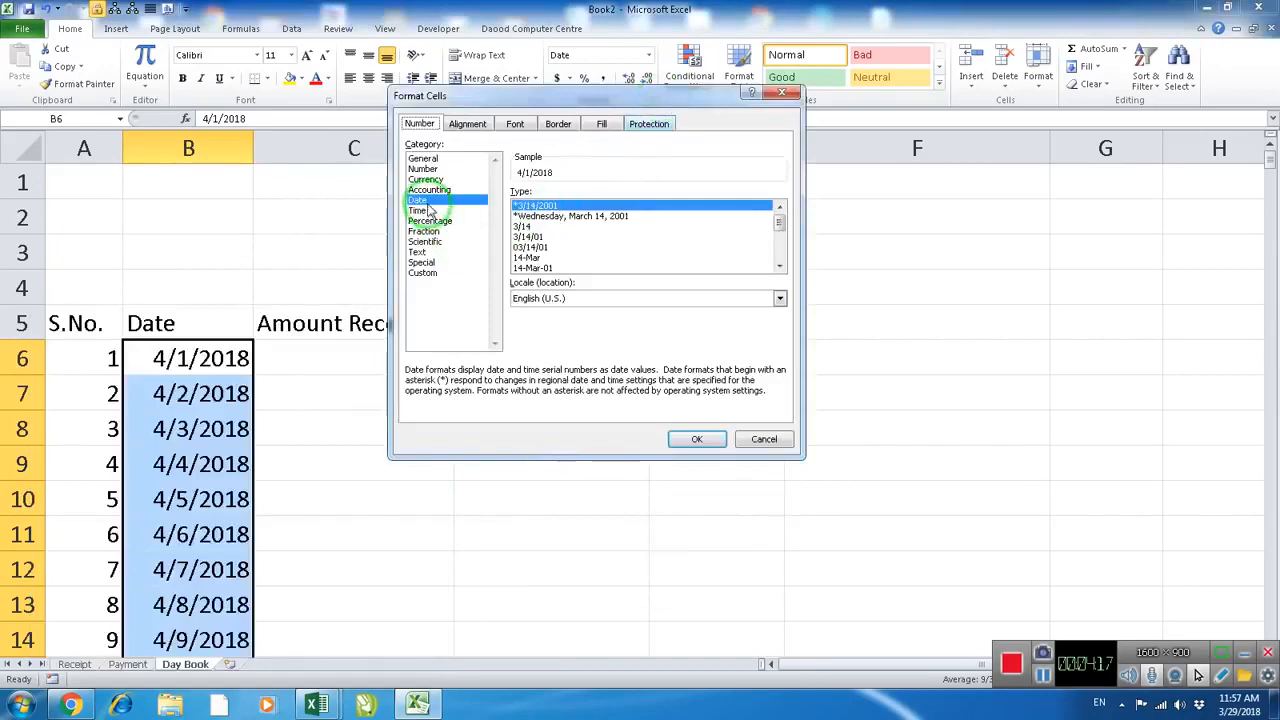
left_click(531, 268)
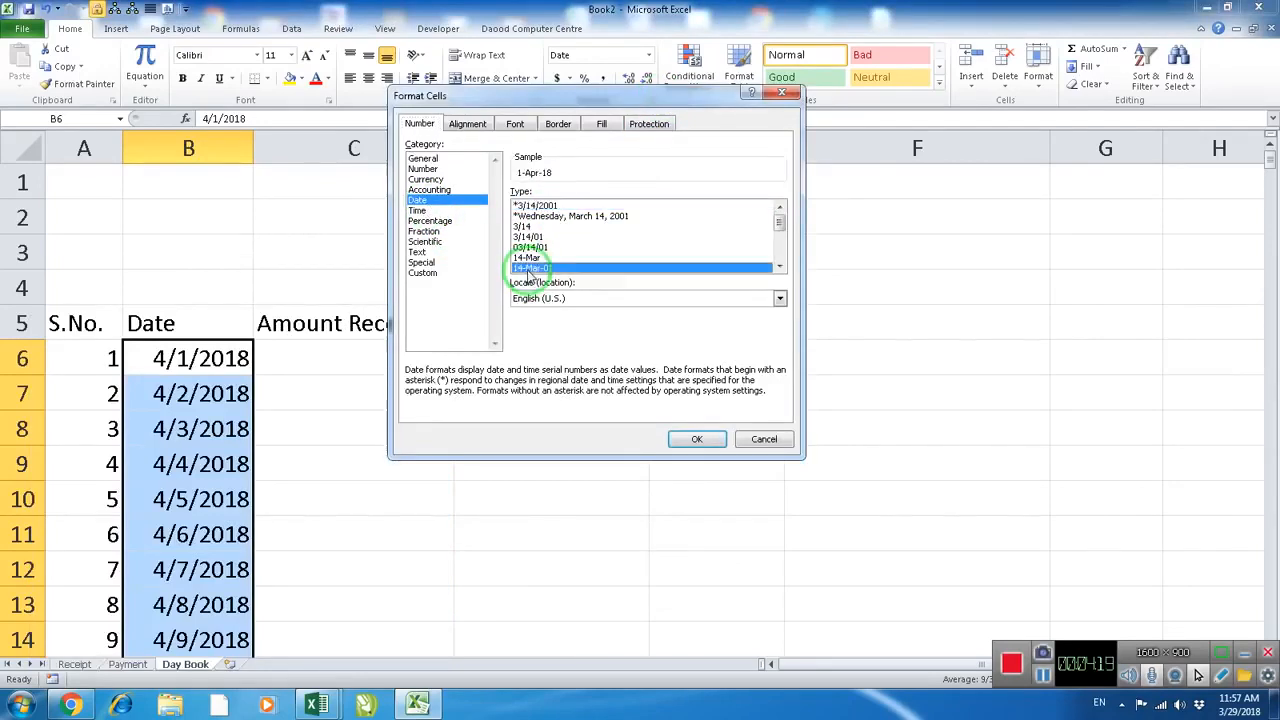
left_click(697, 439)
left_click(333, 423)
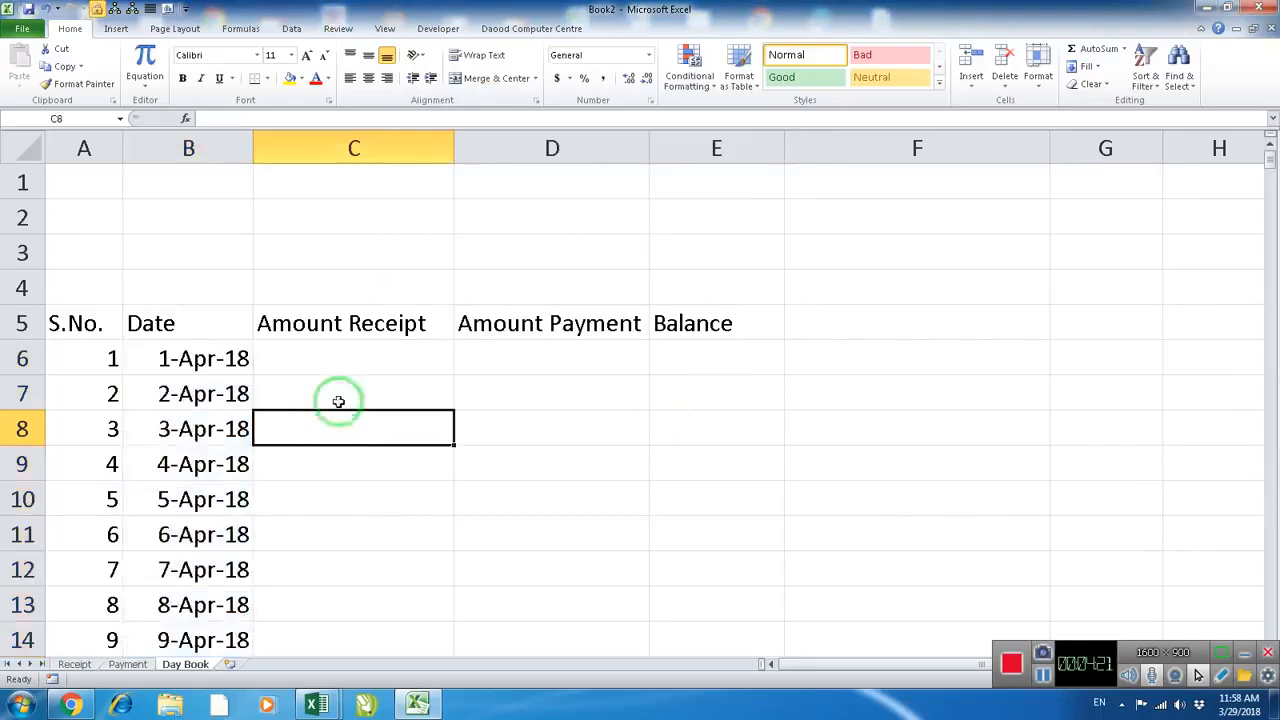
Look over the filled dates in column B from row 6 down to the last serial number and back up
scroll(346, 354, "down", 2)
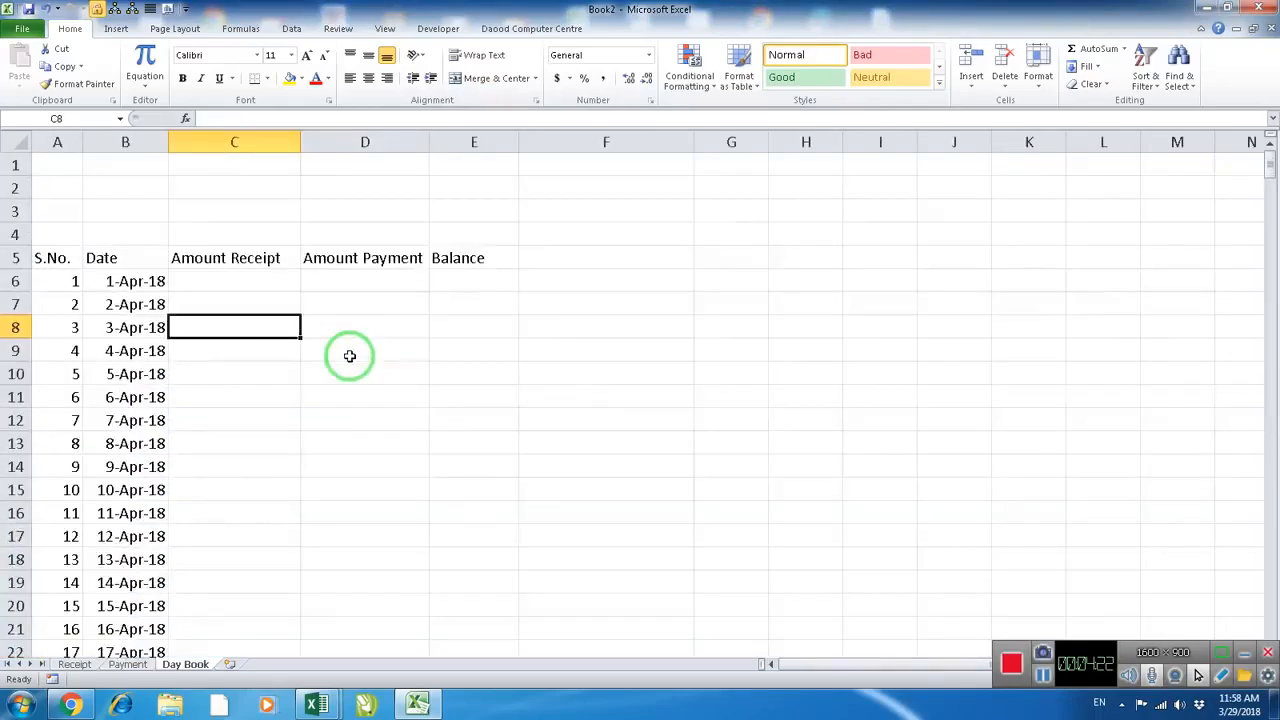
left_click(140, 284)
scroll(211, 341, "down", 3)
scroll(211, 341, "down", 20)
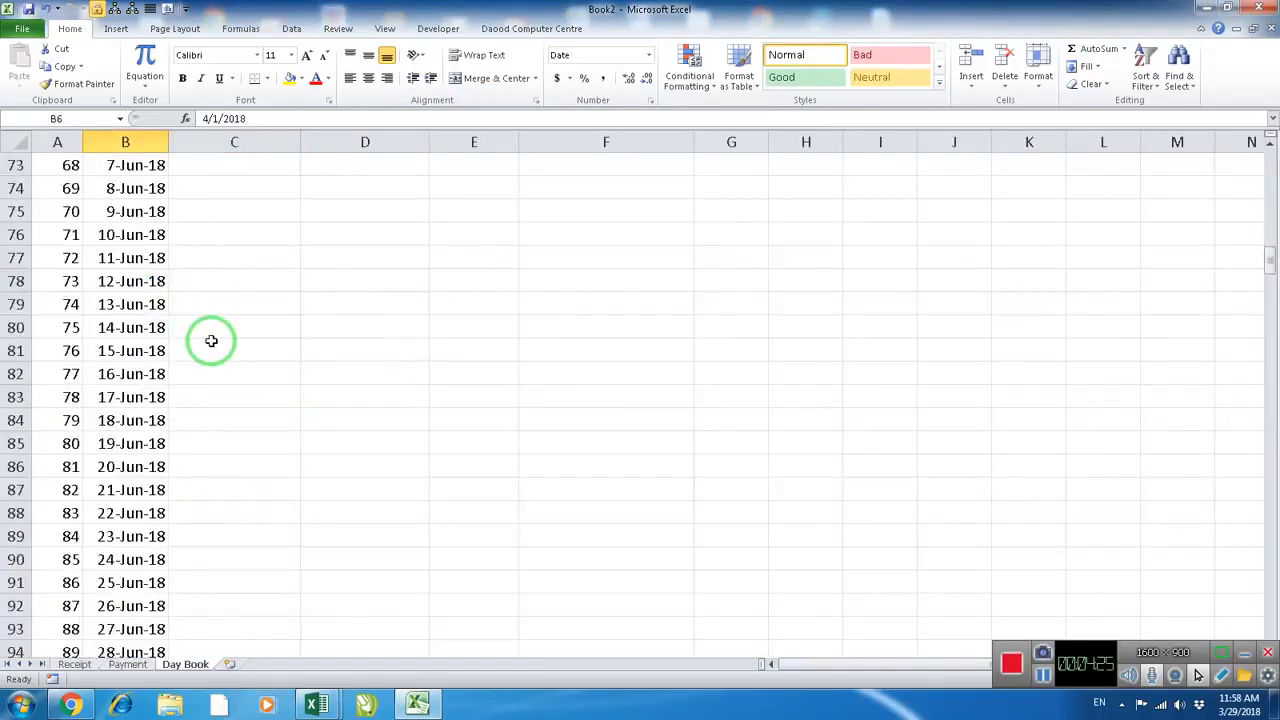
scroll(212, 341, "down", 20)
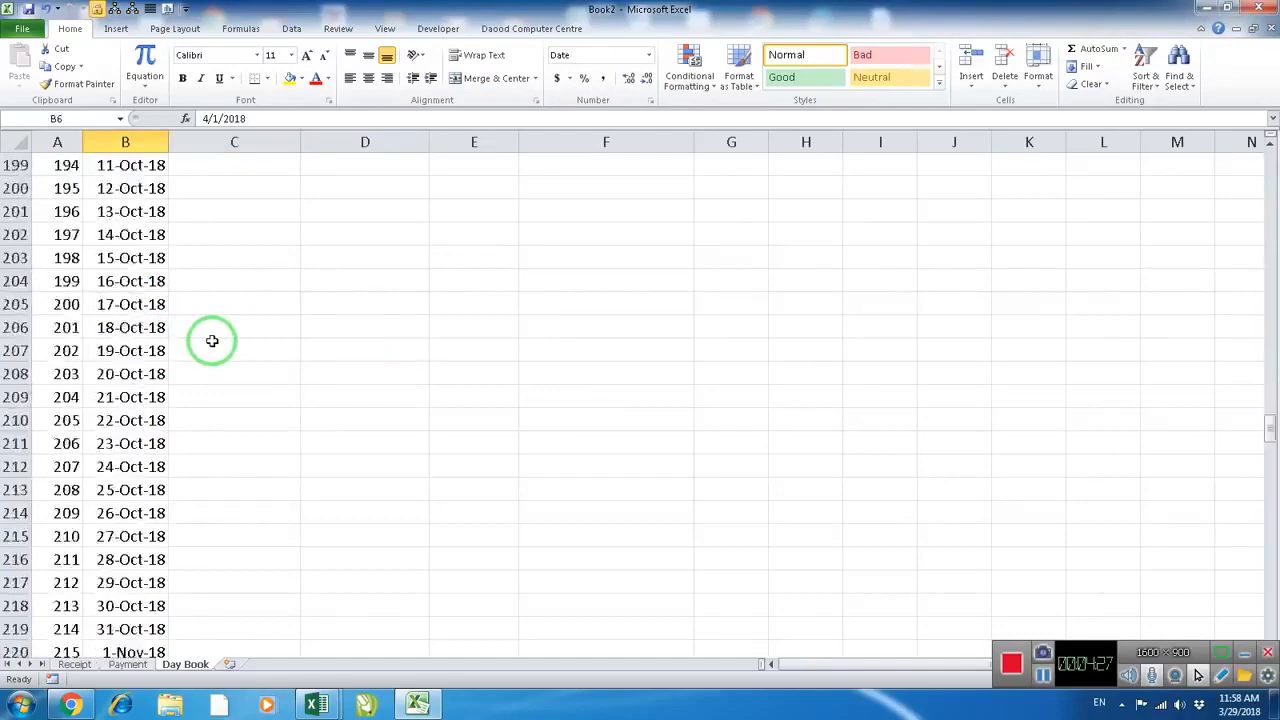
scroll(212, 341, "down", 20)
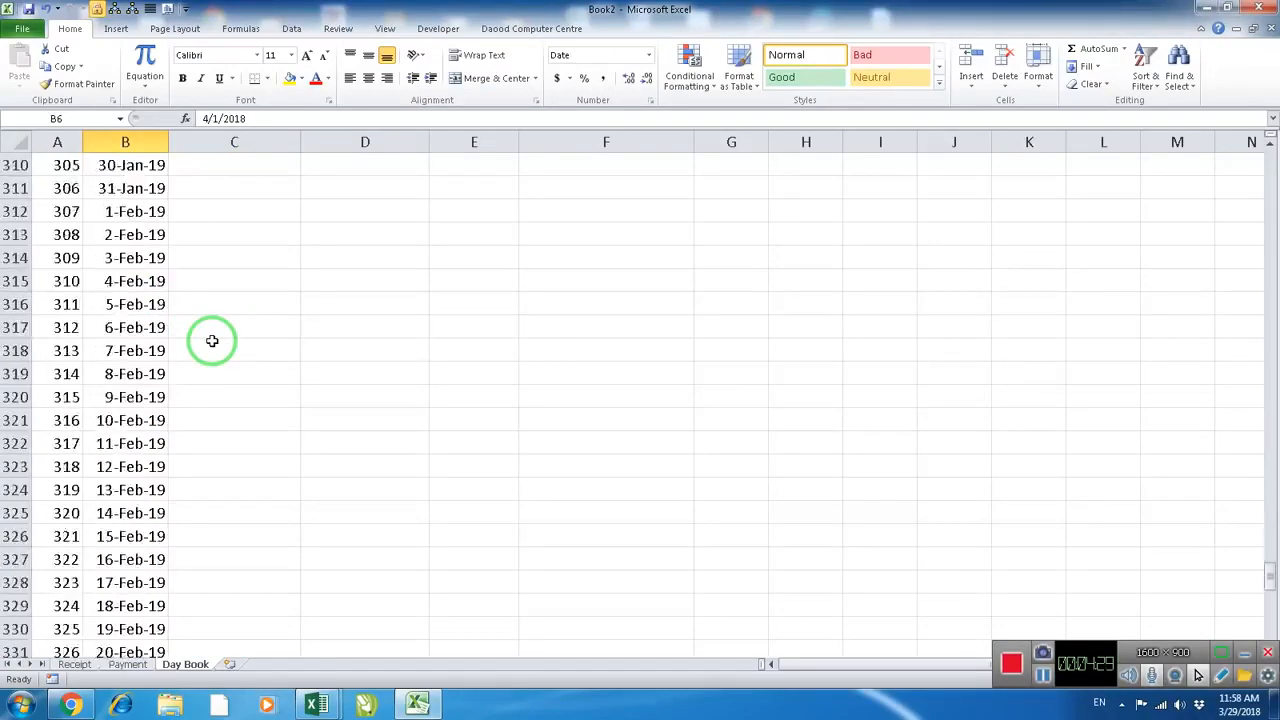
scroll(212, 341, "down", 5)
scroll(212, 341, "up", 20)
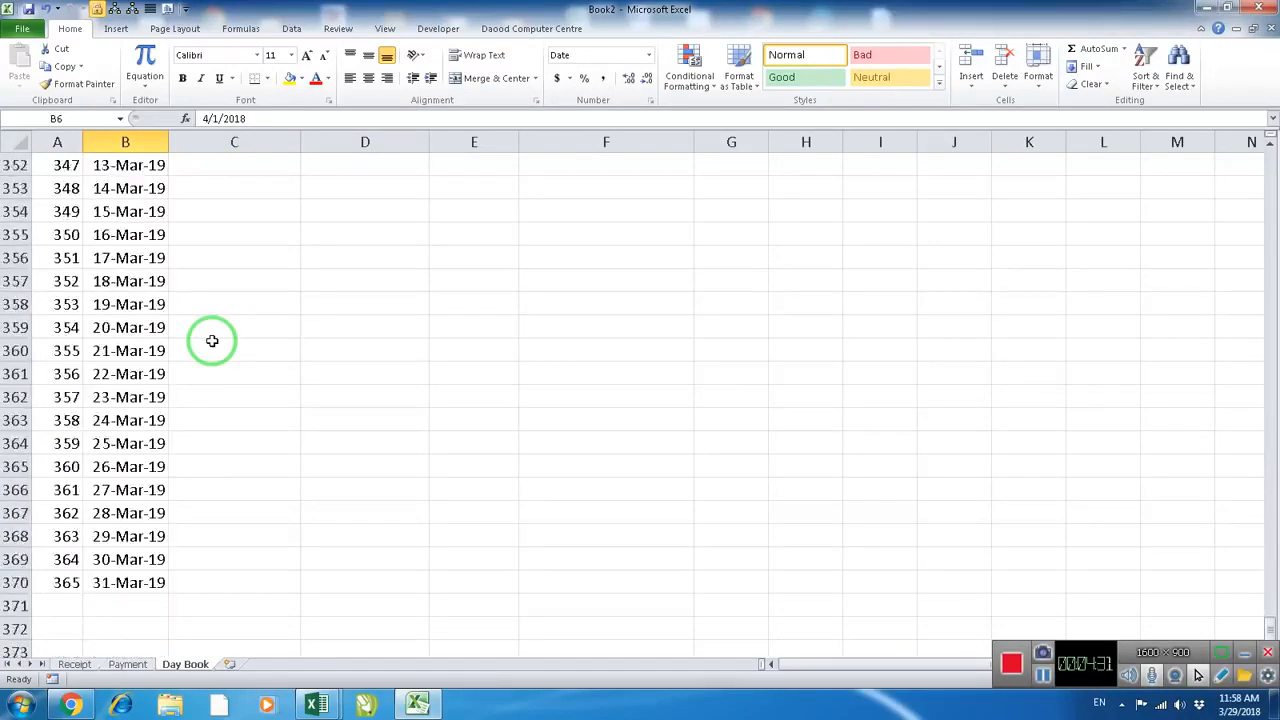
scroll(212, 341, "down", 19)
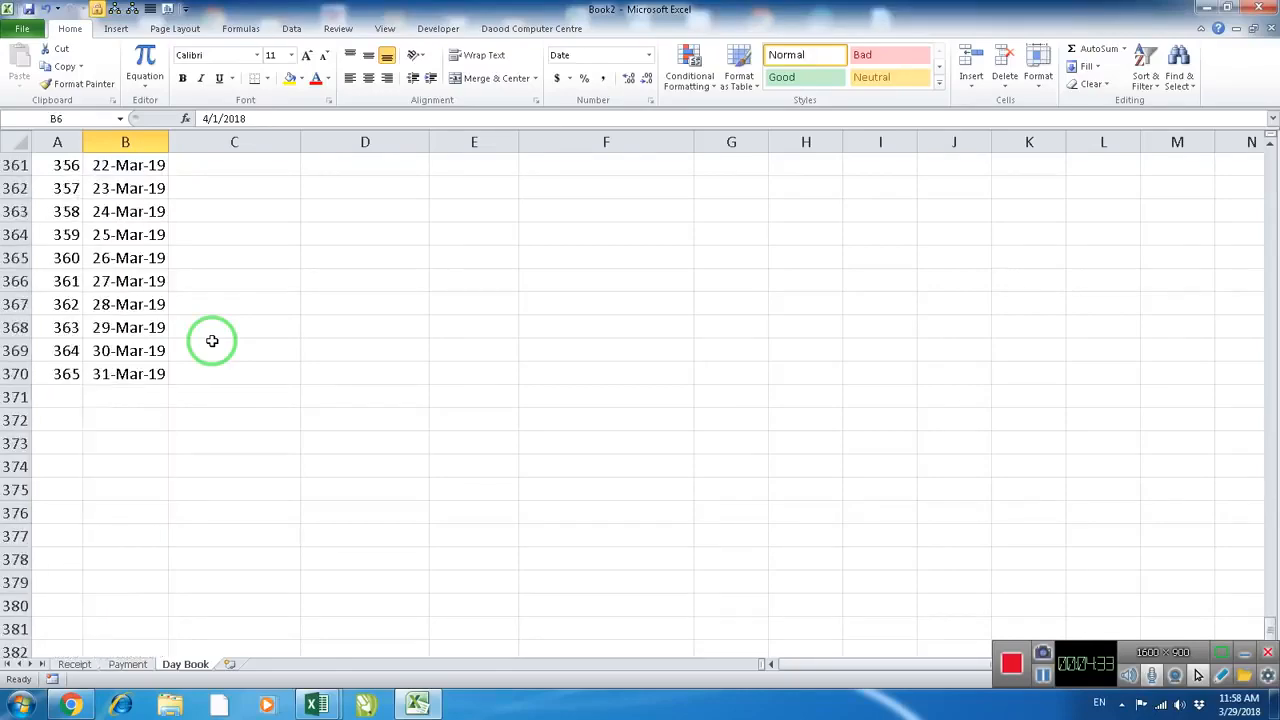
scroll(152, 351, "up", 20)
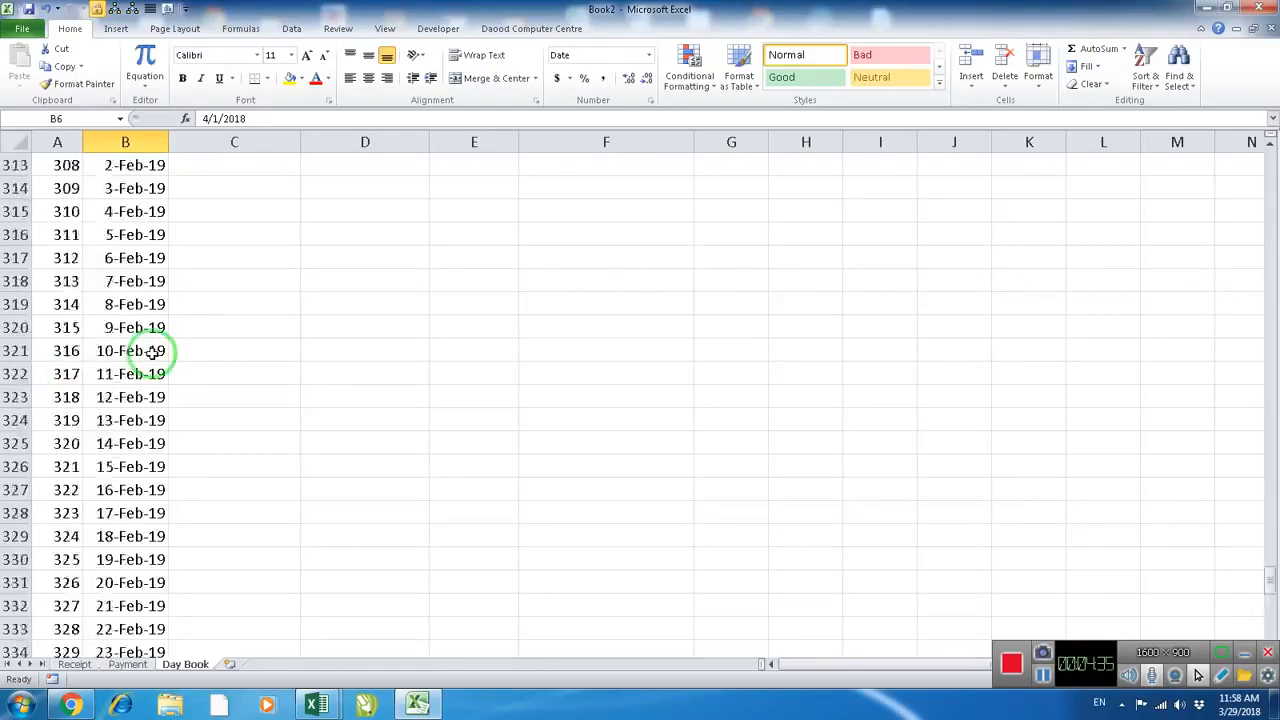
scroll(152, 351, "up", 20)
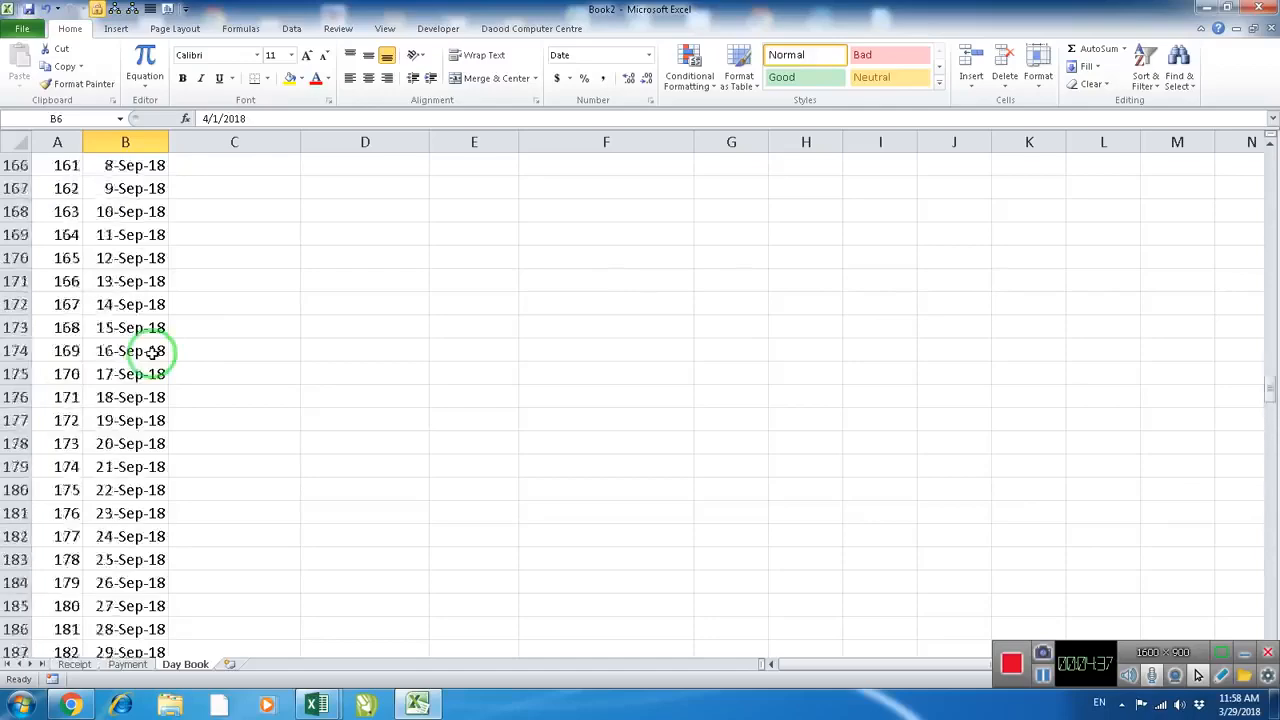
scroll(152, 351, "up", 20)
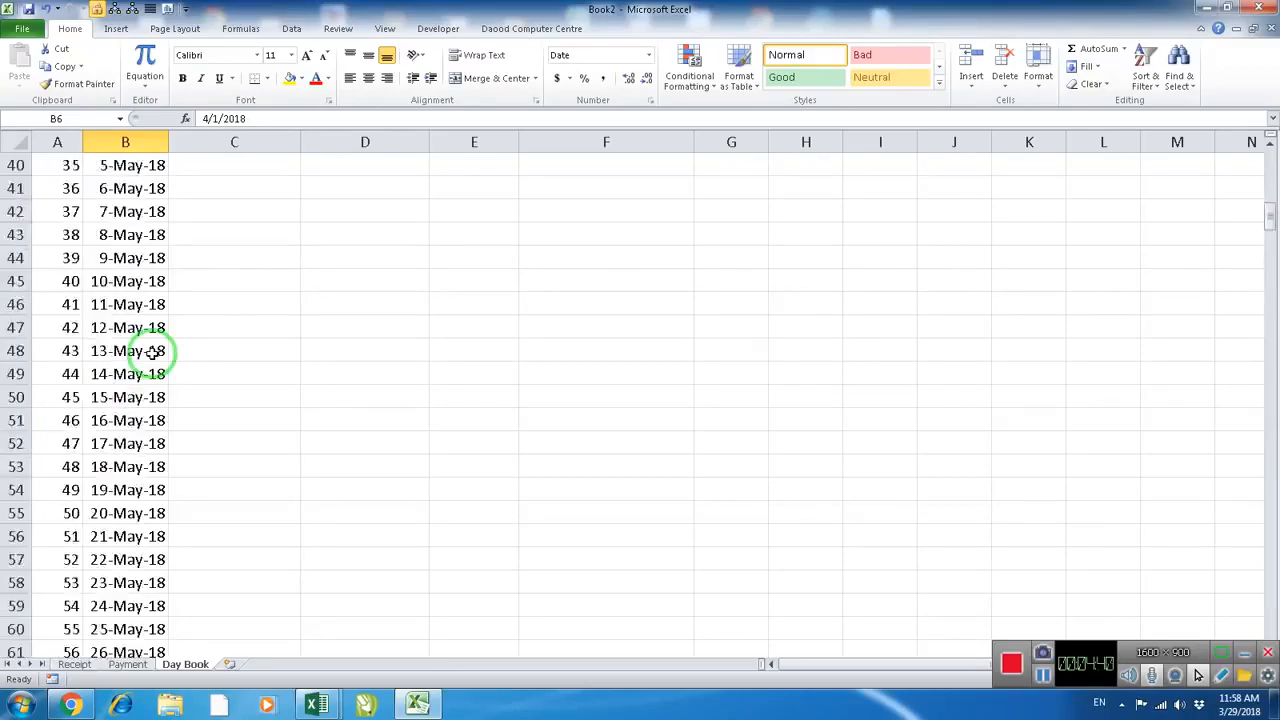
left_click(143, 328)
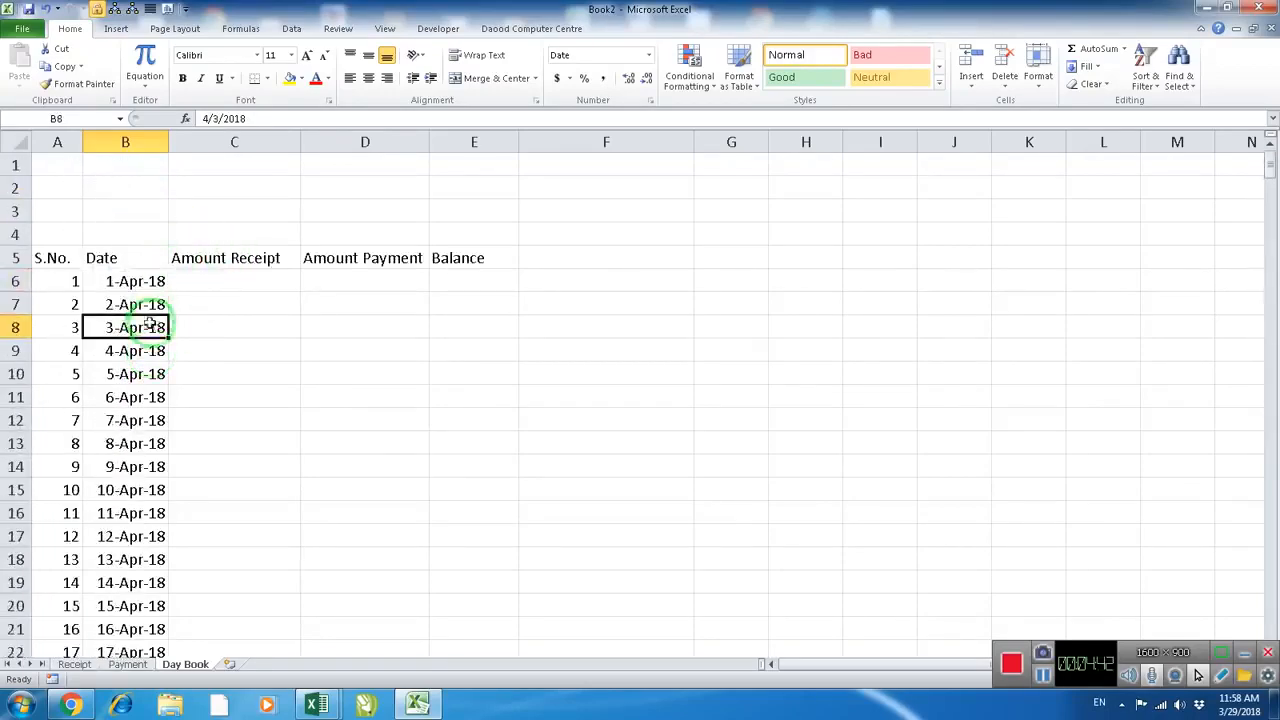
Center the contents of column A on the Day Book sheet
left_click(57, 142)
left_click(370, 80)
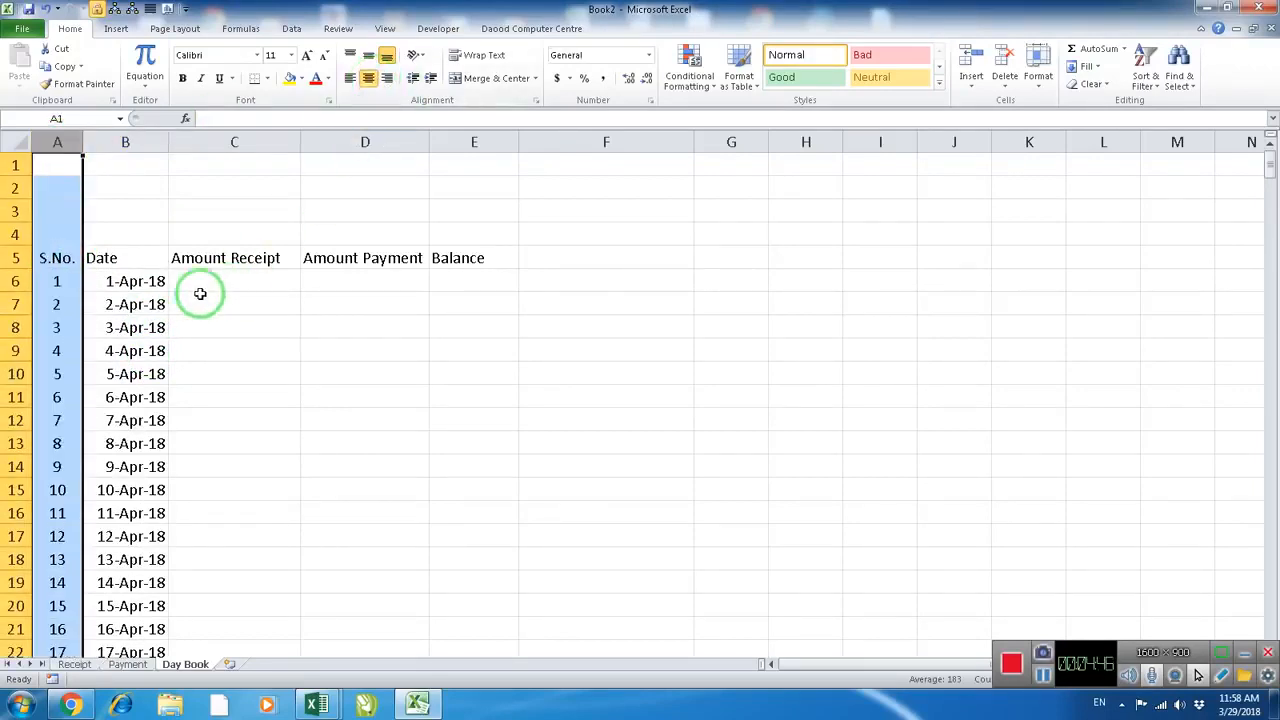
scroll(194, 293, "up", 4)
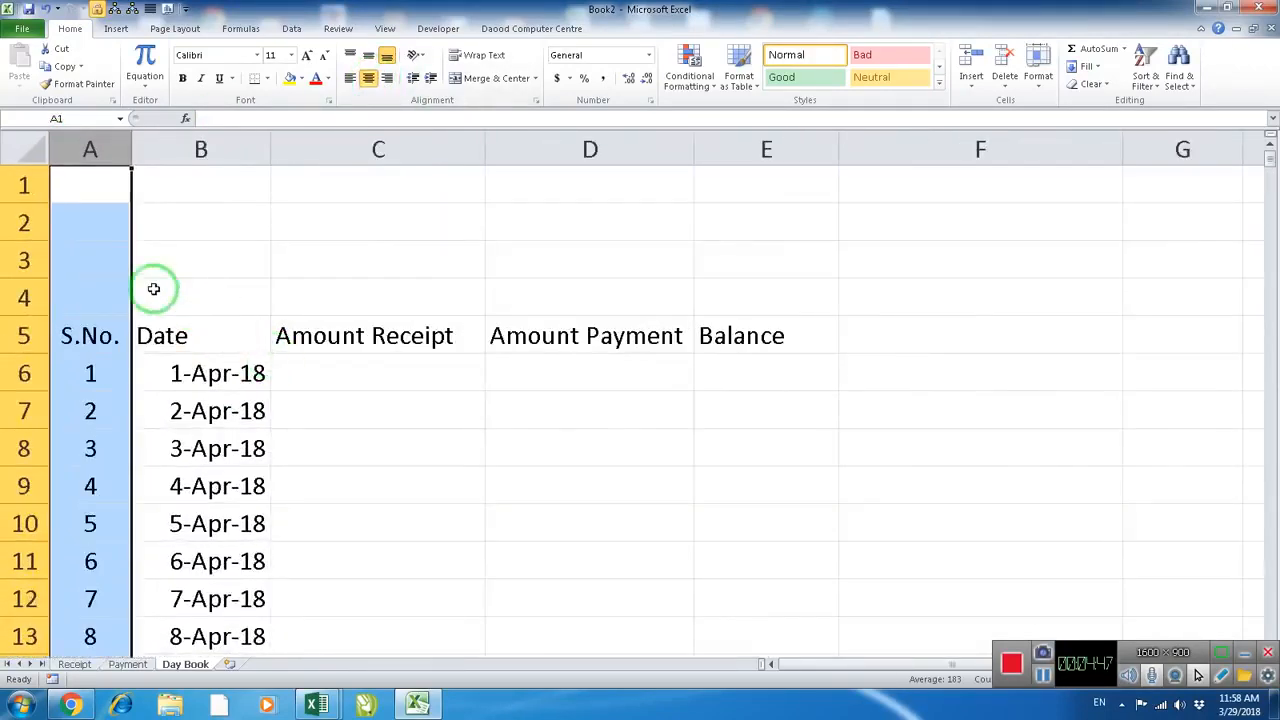
left_click(158, 290)
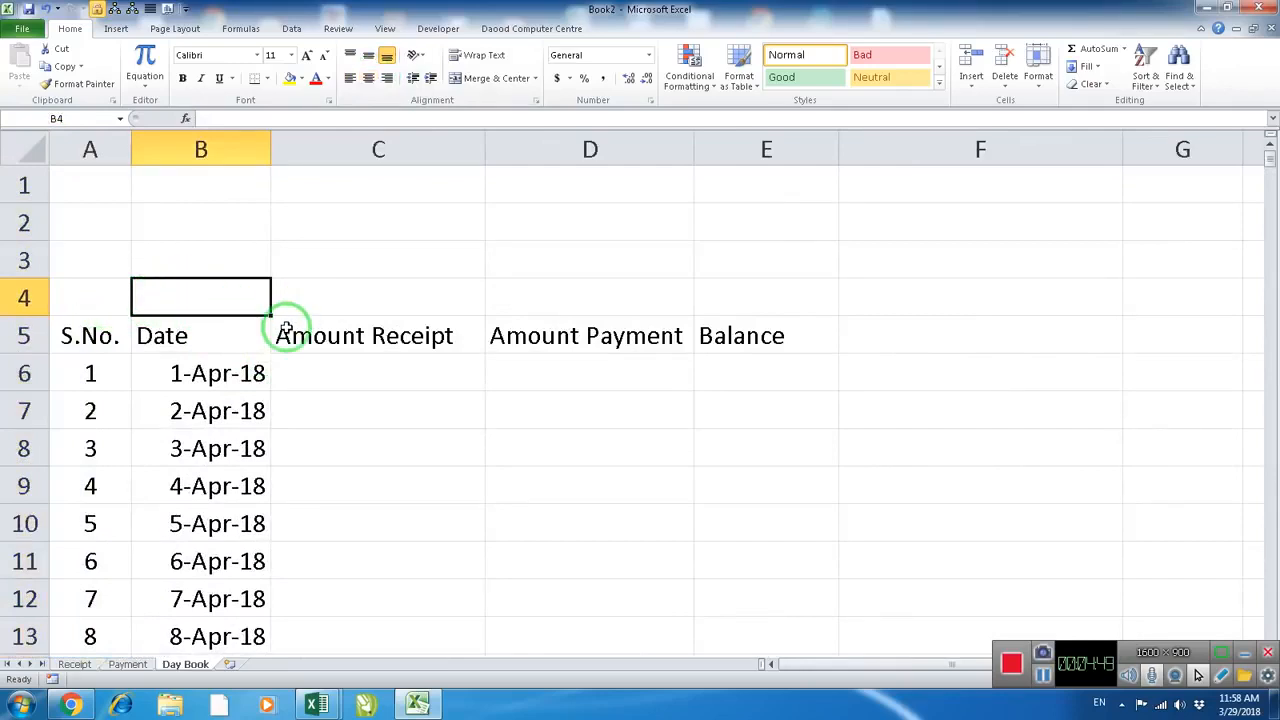
Review the Day Book headings from Date to Balance, and the first empty row of the table on the Receipt sheet
scroll(280, 326, "down", 1)
left_click(234, 229)
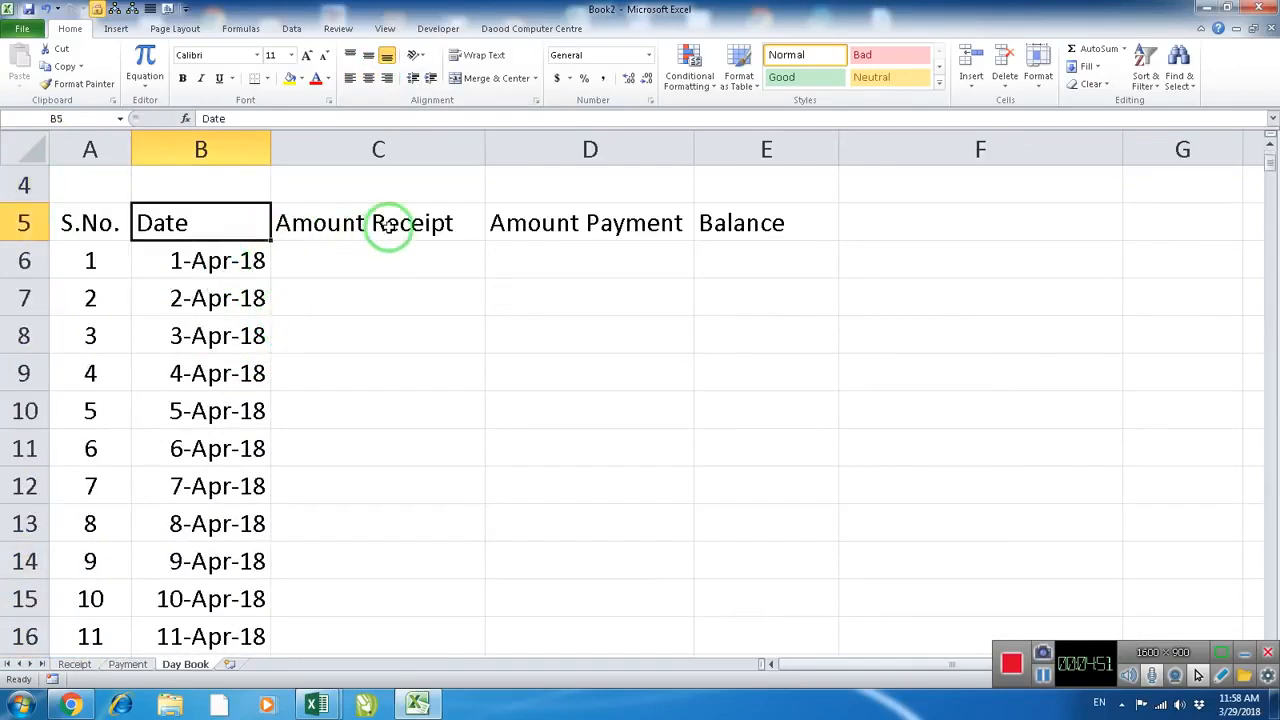
left_click(389, 223)
left_click(560, 229)
left_click(705, 225)
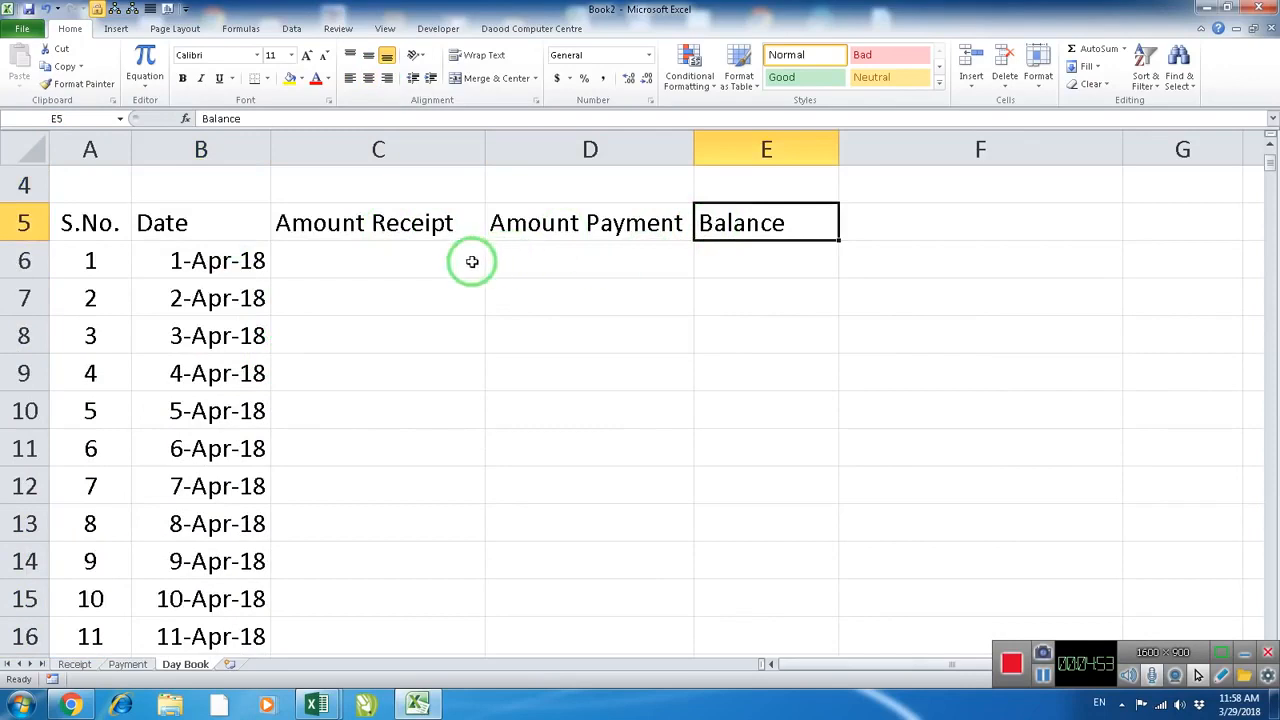
left_click(471, 260)
left_click(75, 664)
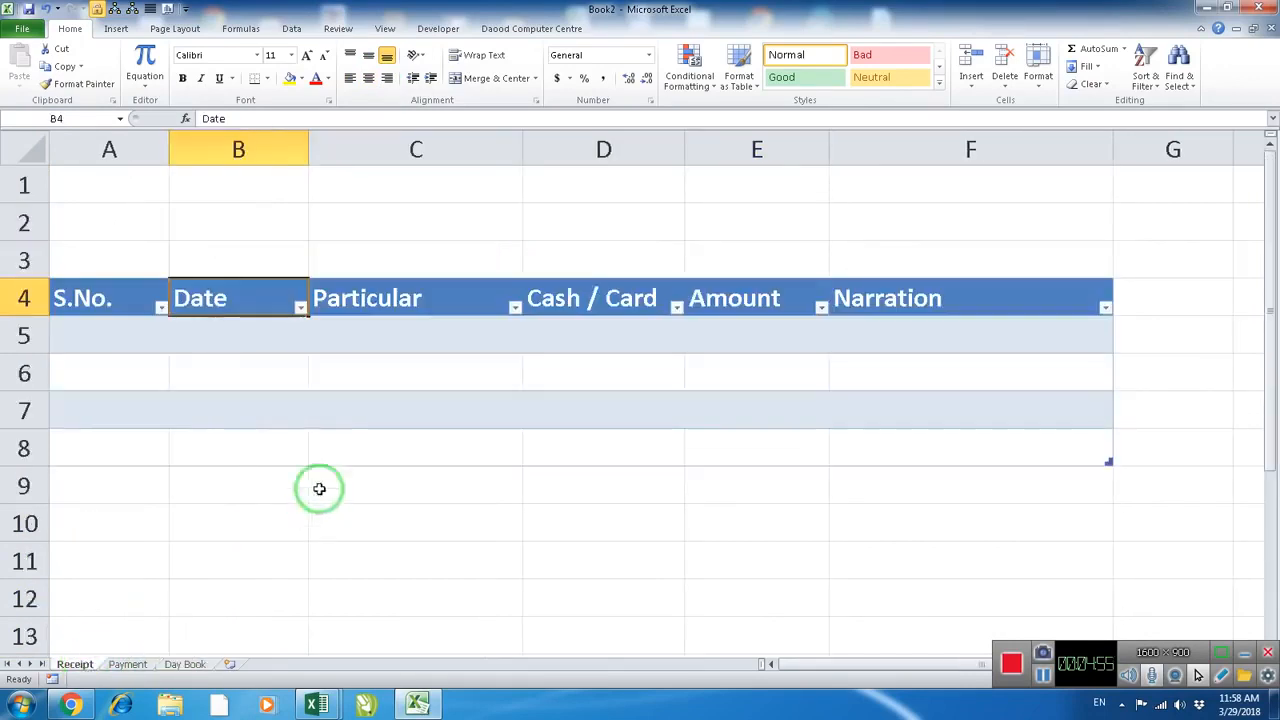
left_click(213, 339)
left_click(130, 336)
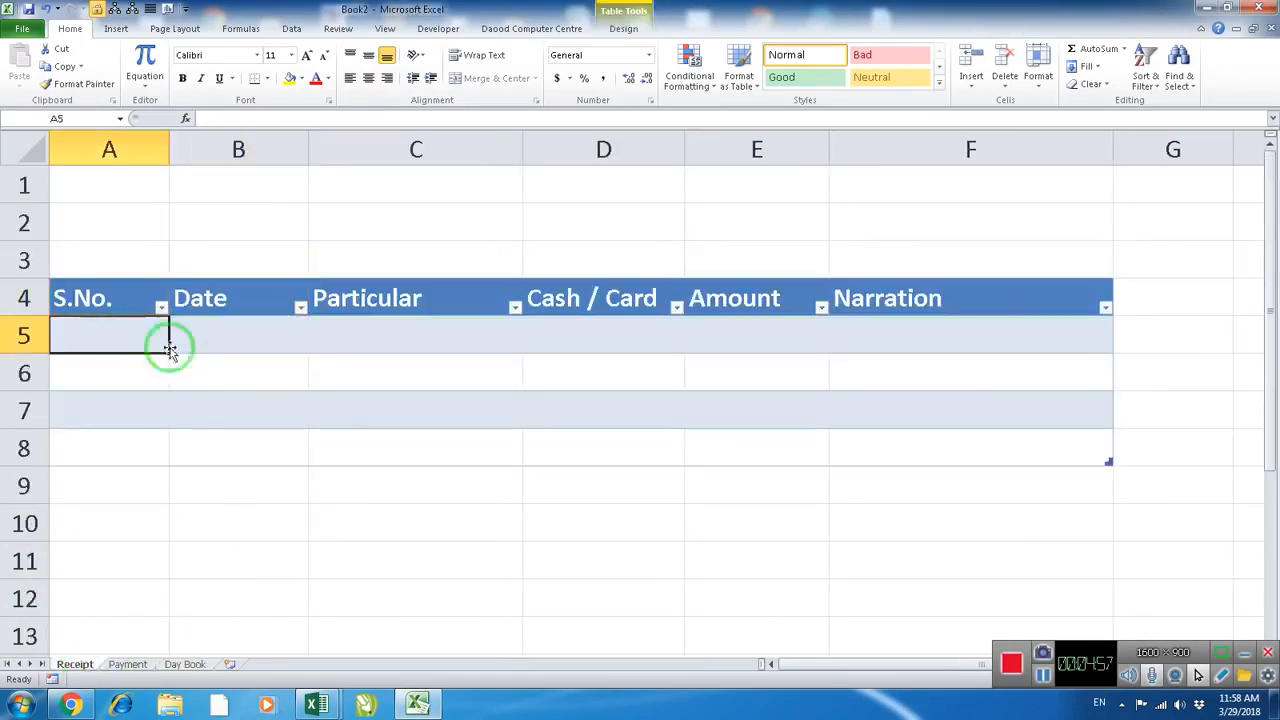
left_click(234, 337)
mouse_move(108, 331)
left_mouse_down()
mouse_move(119, 463)
mouse_move(114, 350)
left_mouse_up()
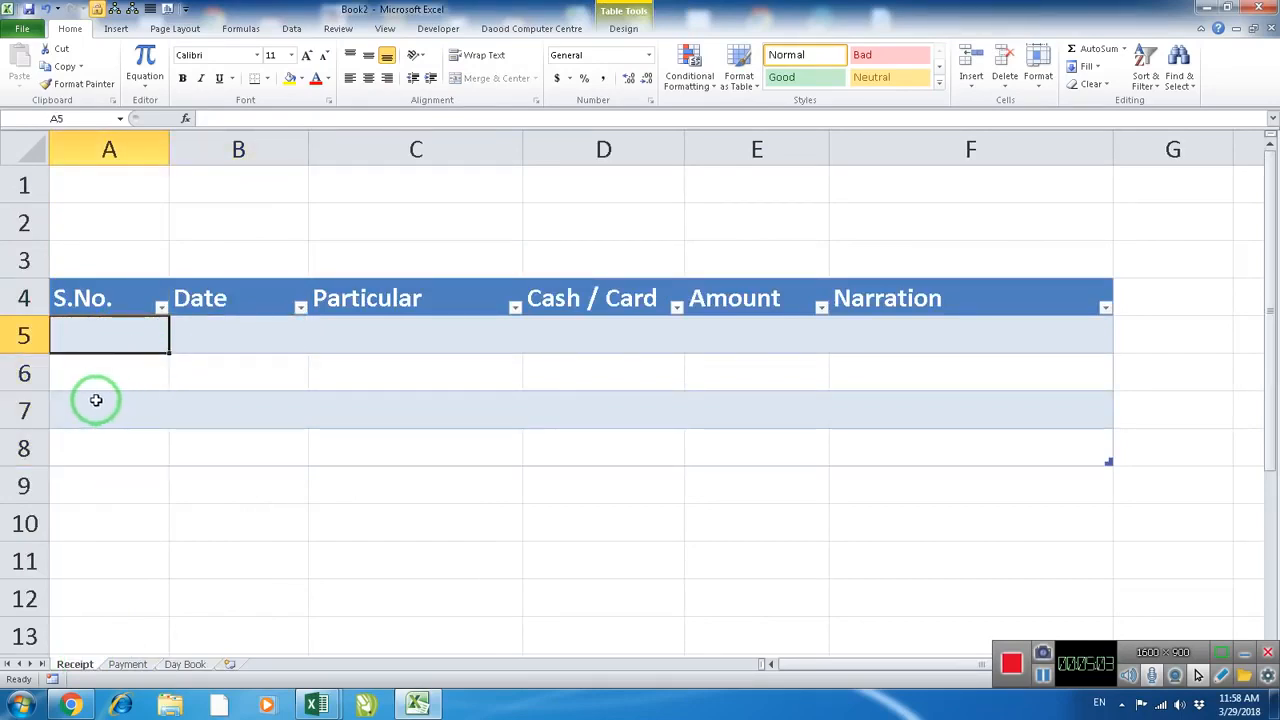
scroll(95, 392, "up", 1)
scroll(95, 392, "up", 1)
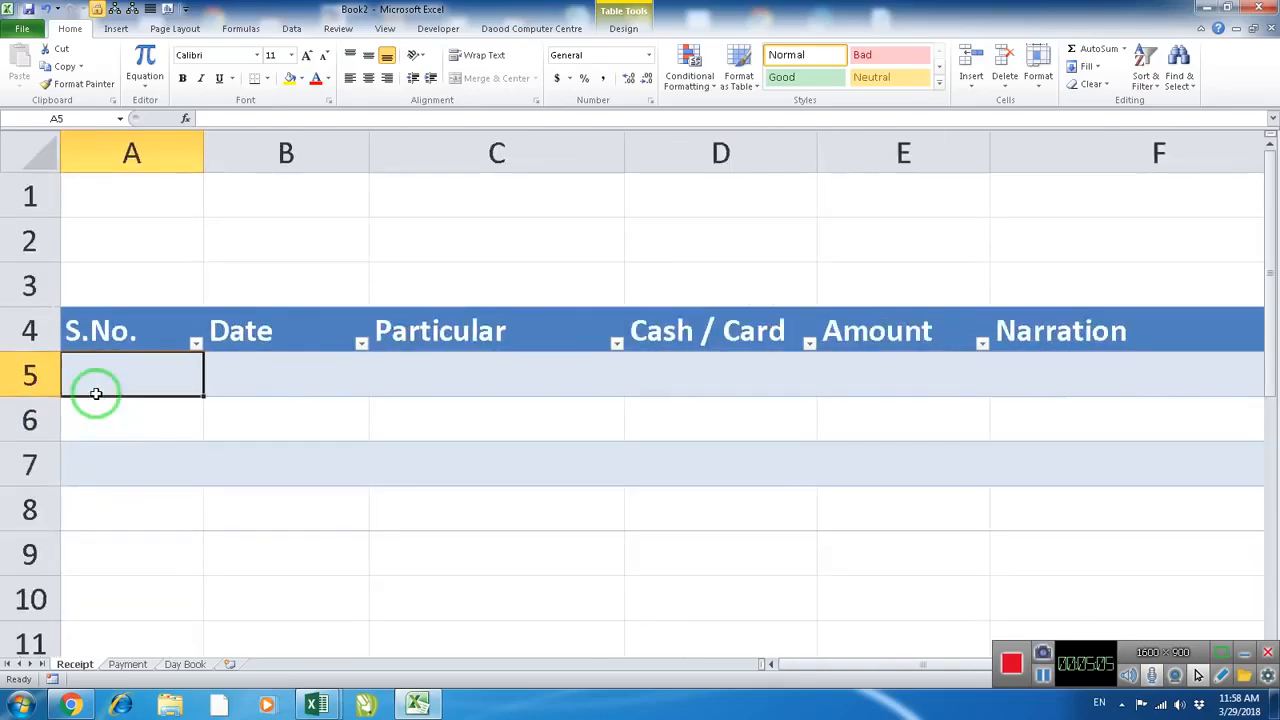
type("=")
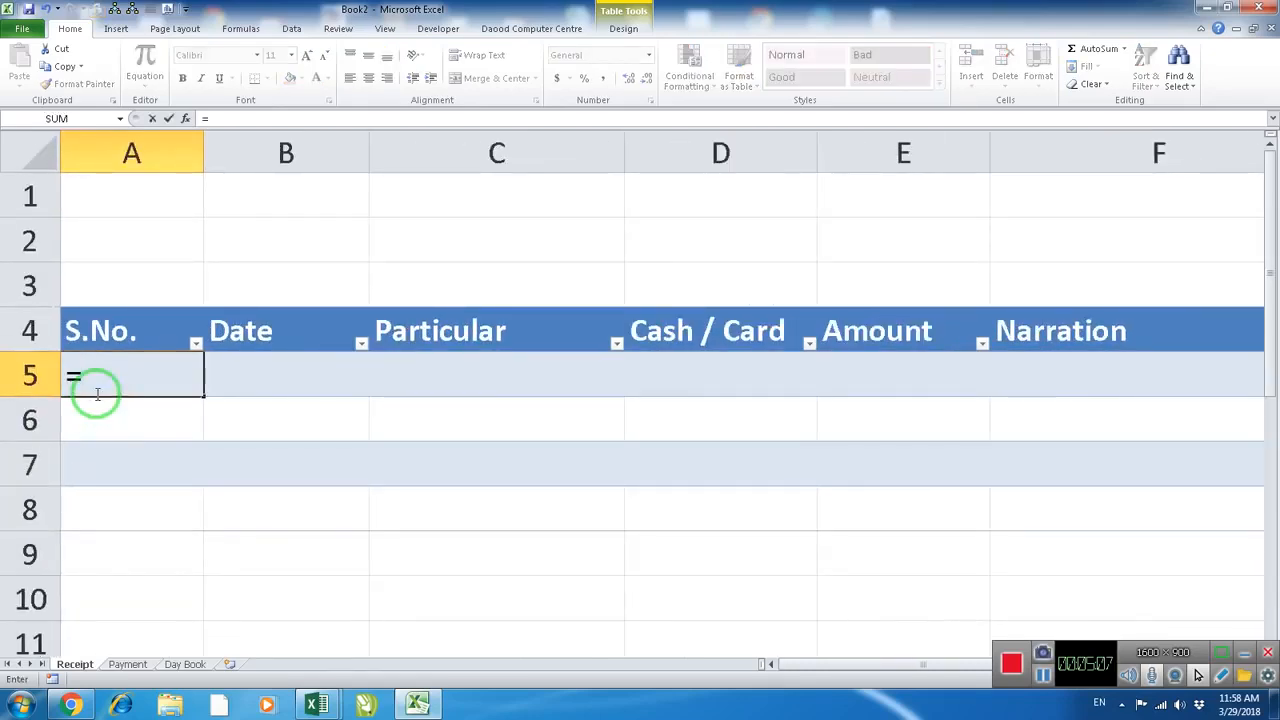
type("if(")
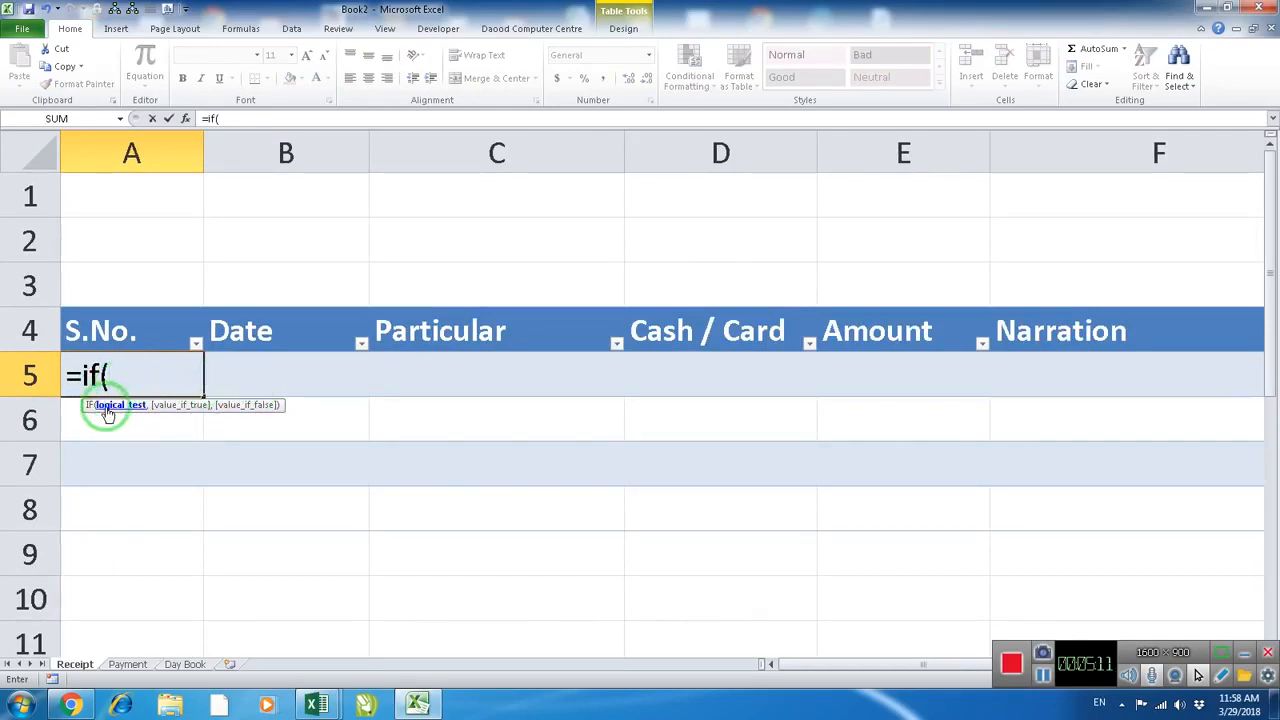
left_click(251, 384)
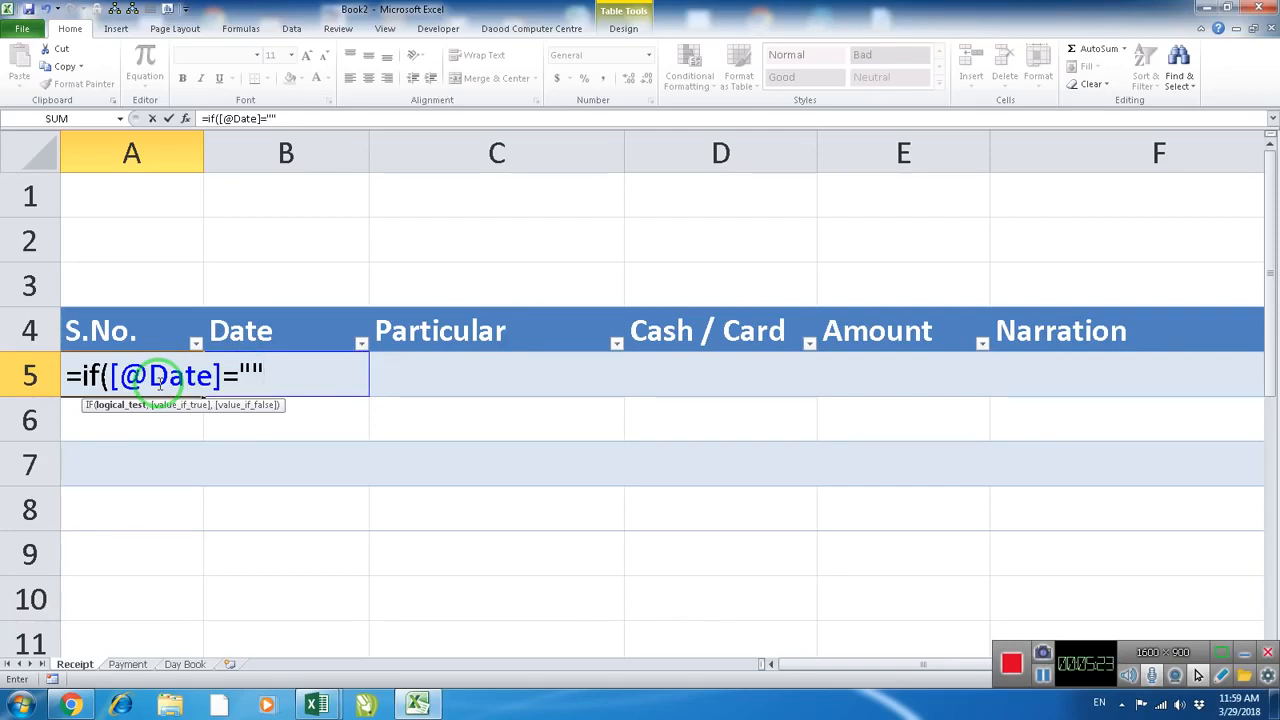
type(",")
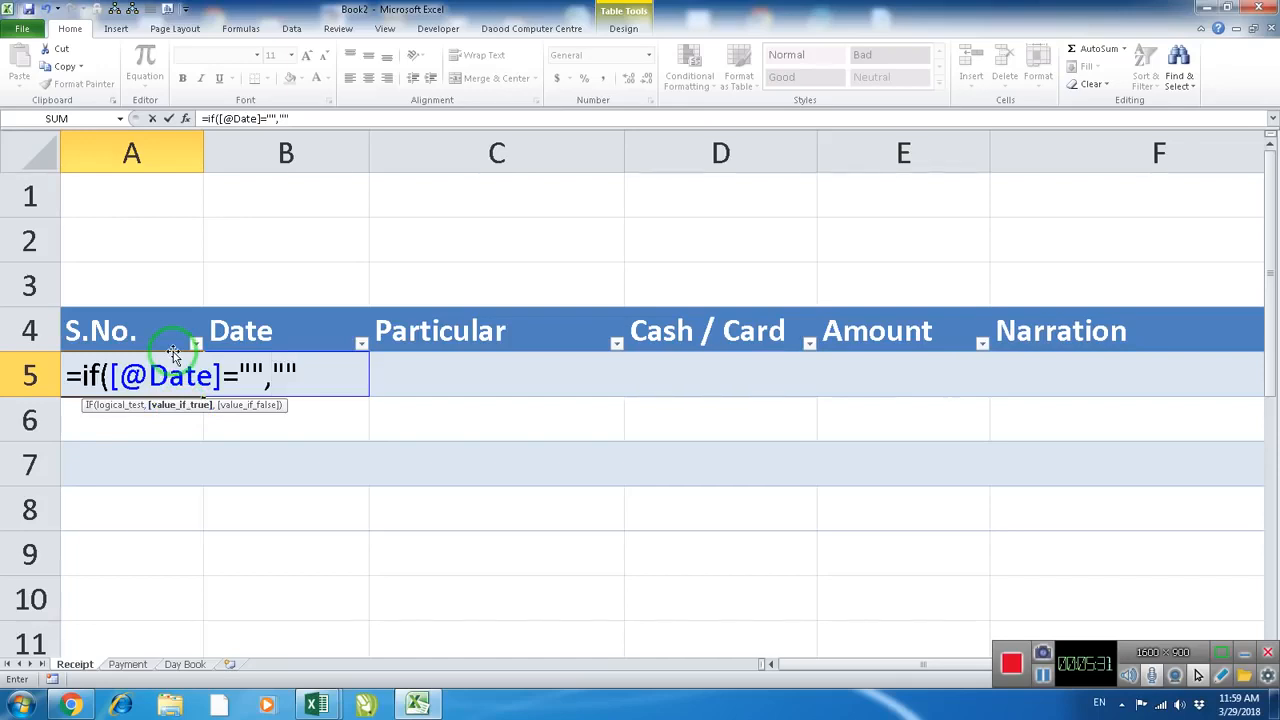
type("\"\",")
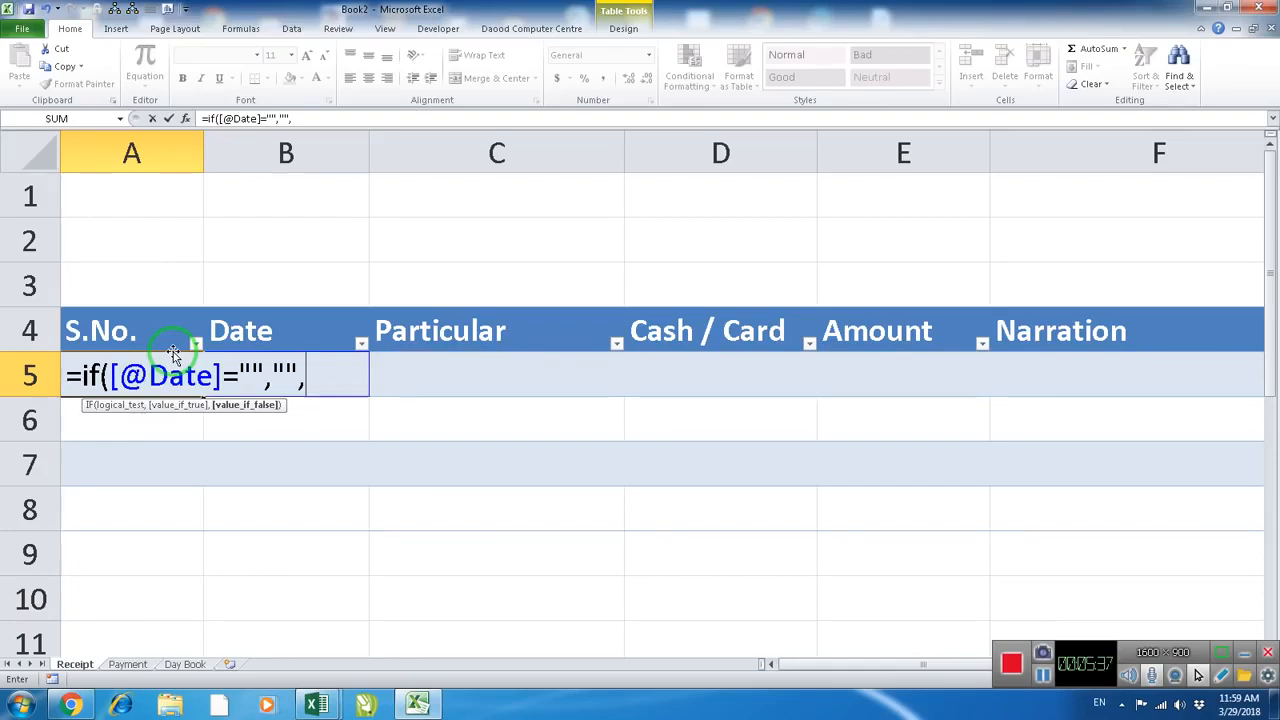
type("row")
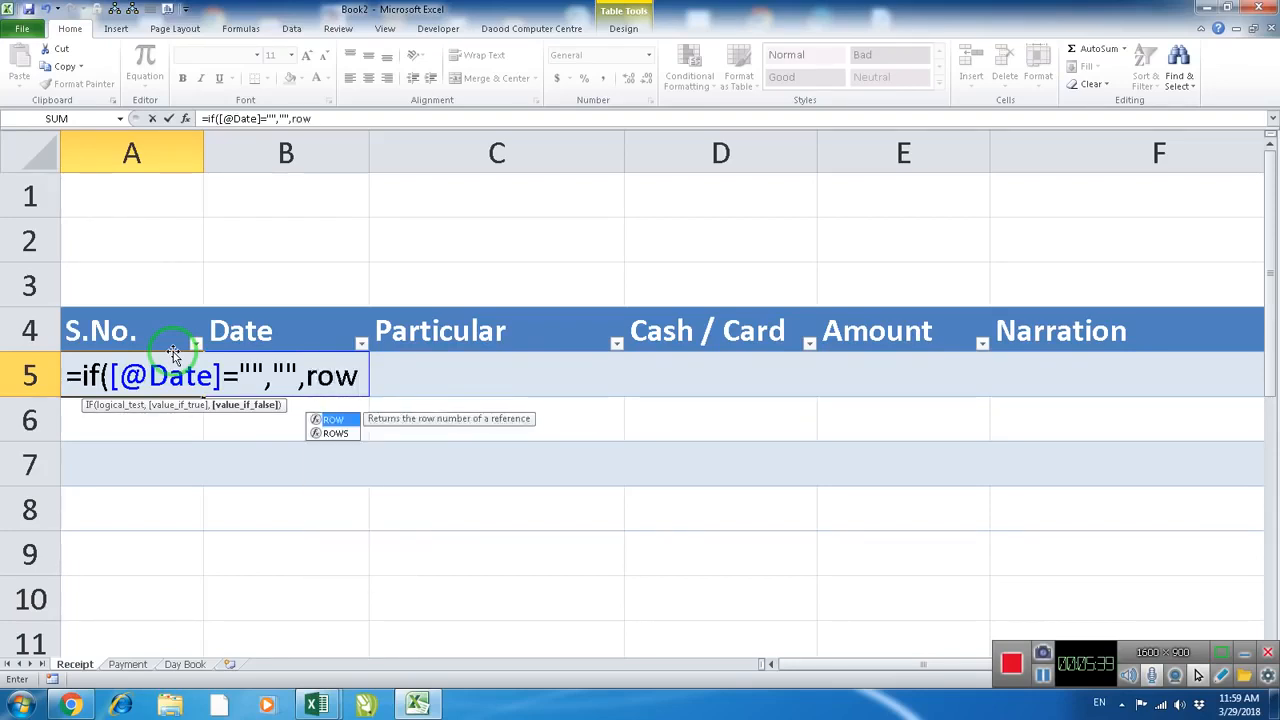
type("(1:")
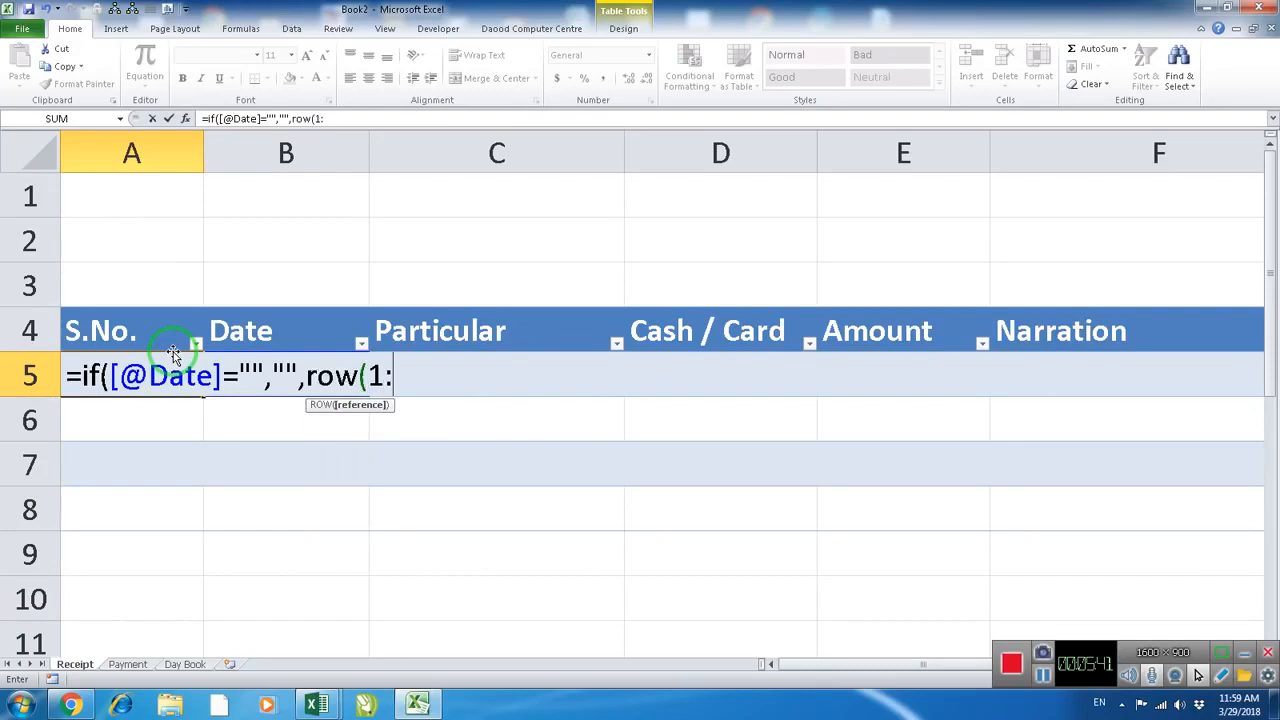
type("1")
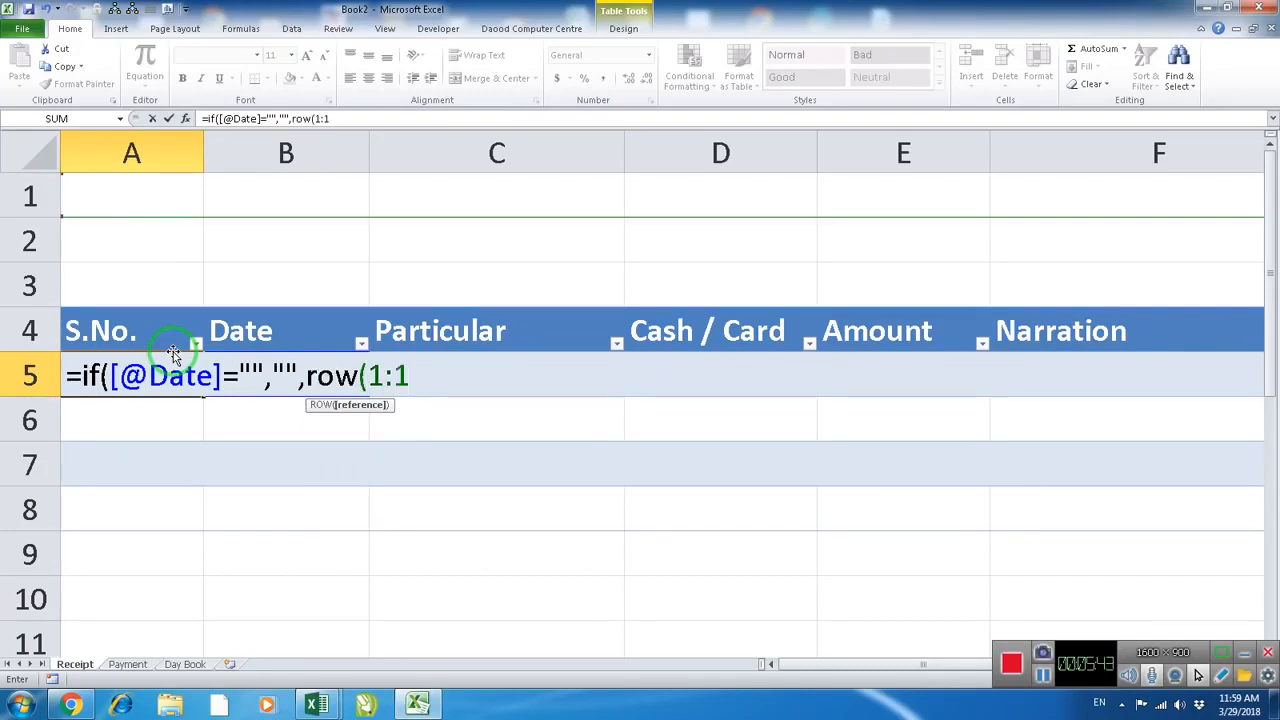
type(")")
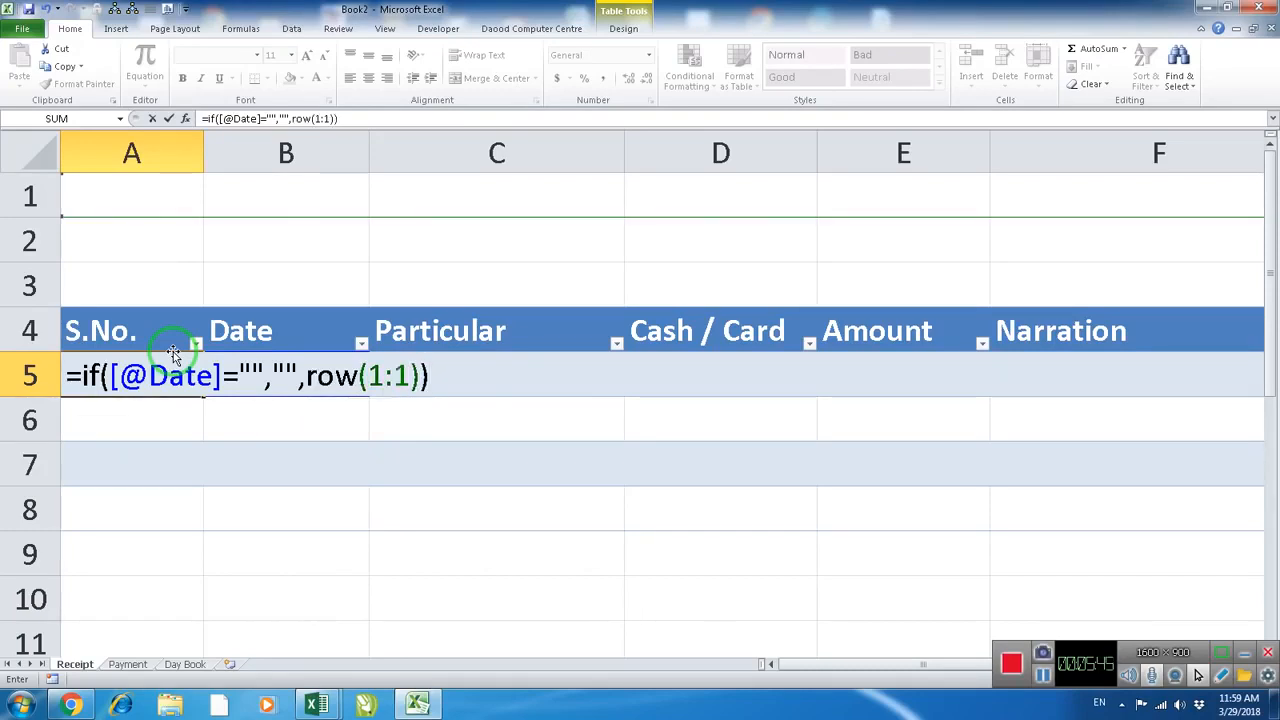
key("Return")
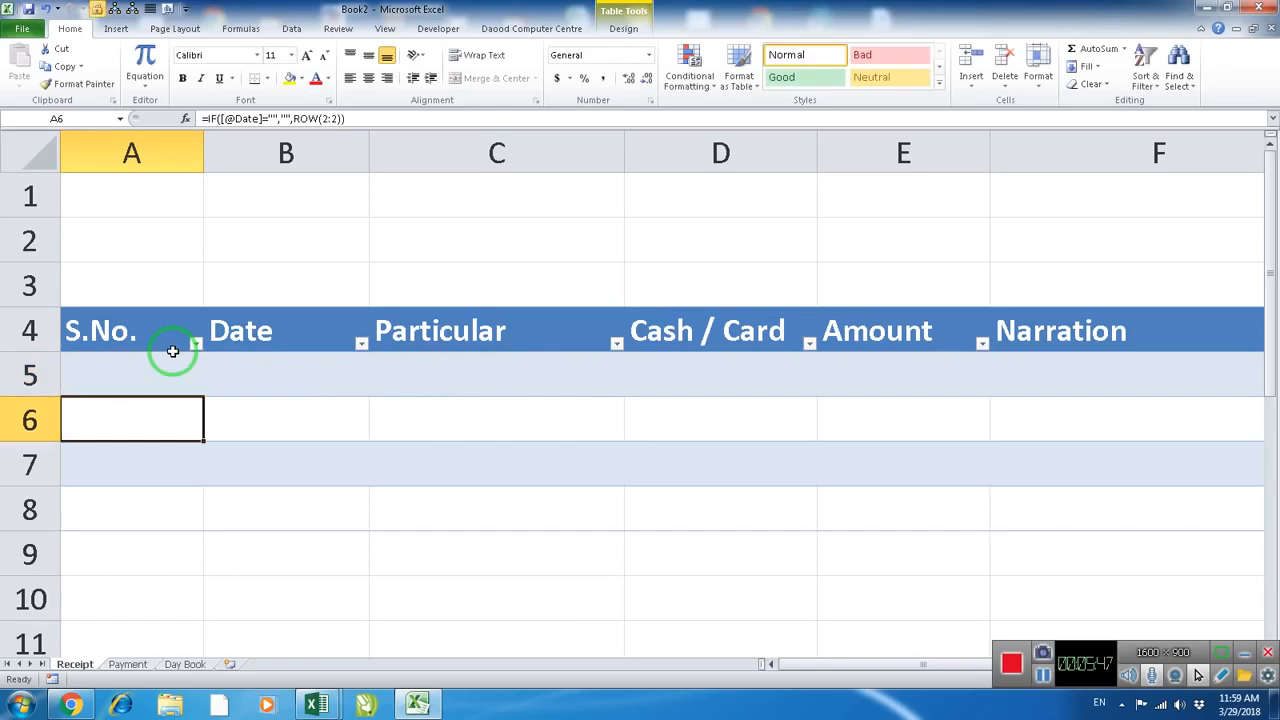
Check the filled S.No. formulas down to row 7, and enter the date 4/1/2018 in cell B5
left_click(166, 375)
left_click(162, 420)
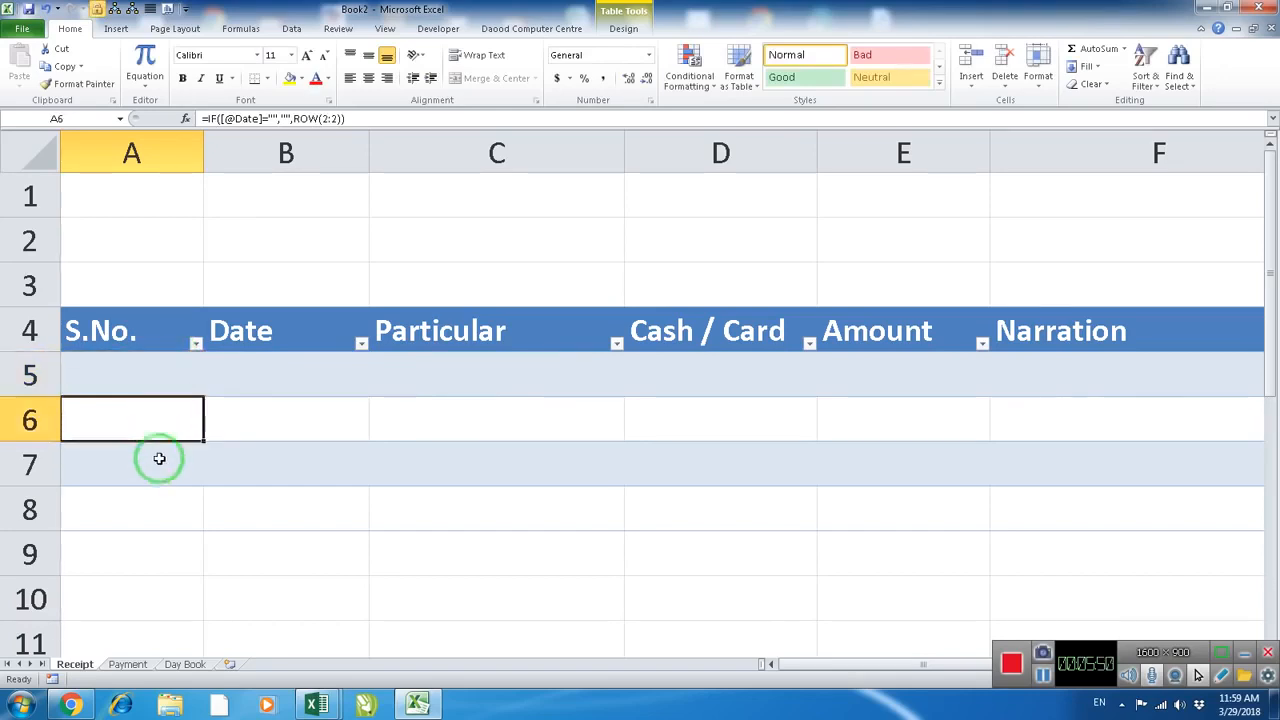
left_click(158, 463)
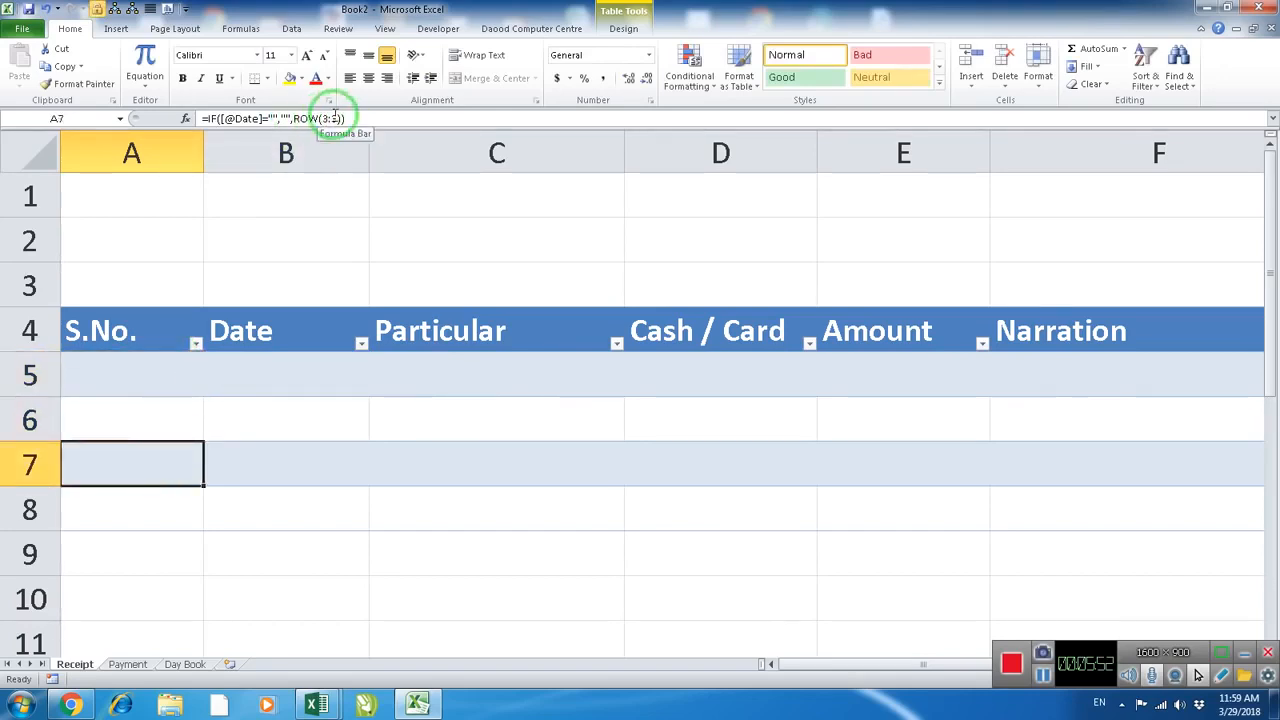
left_click(263, 372)
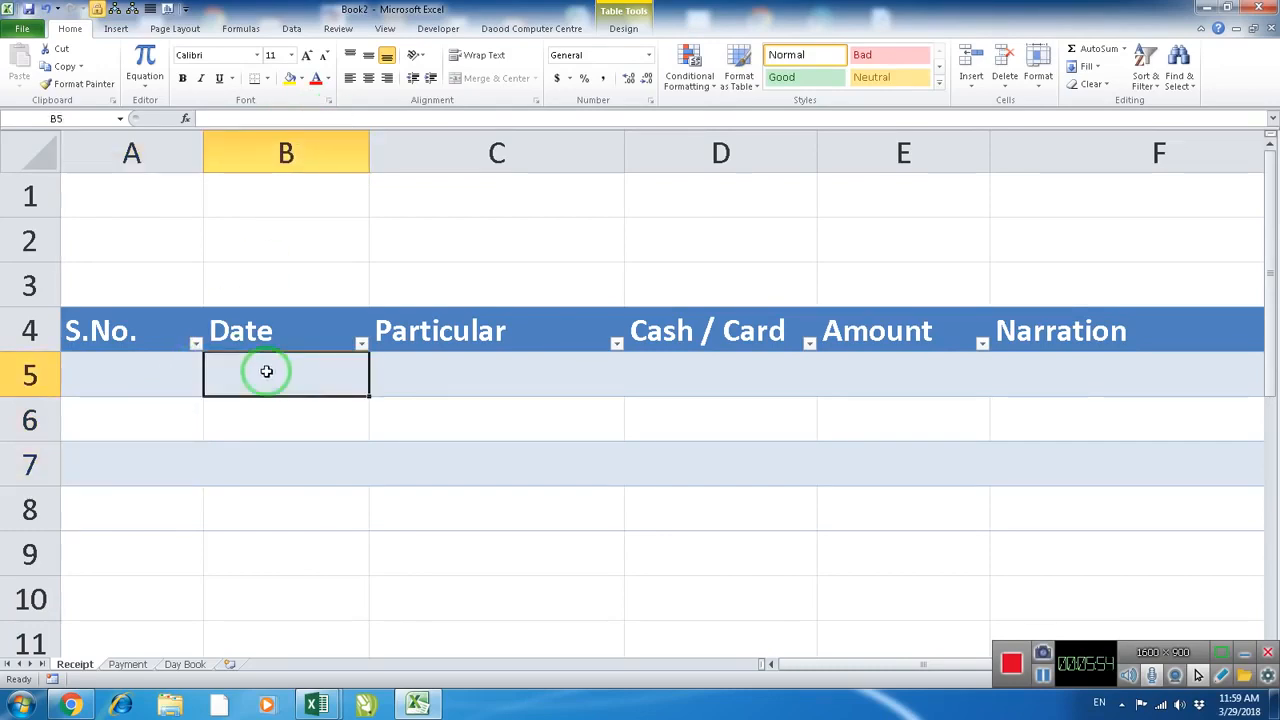
type("4/1/2018")
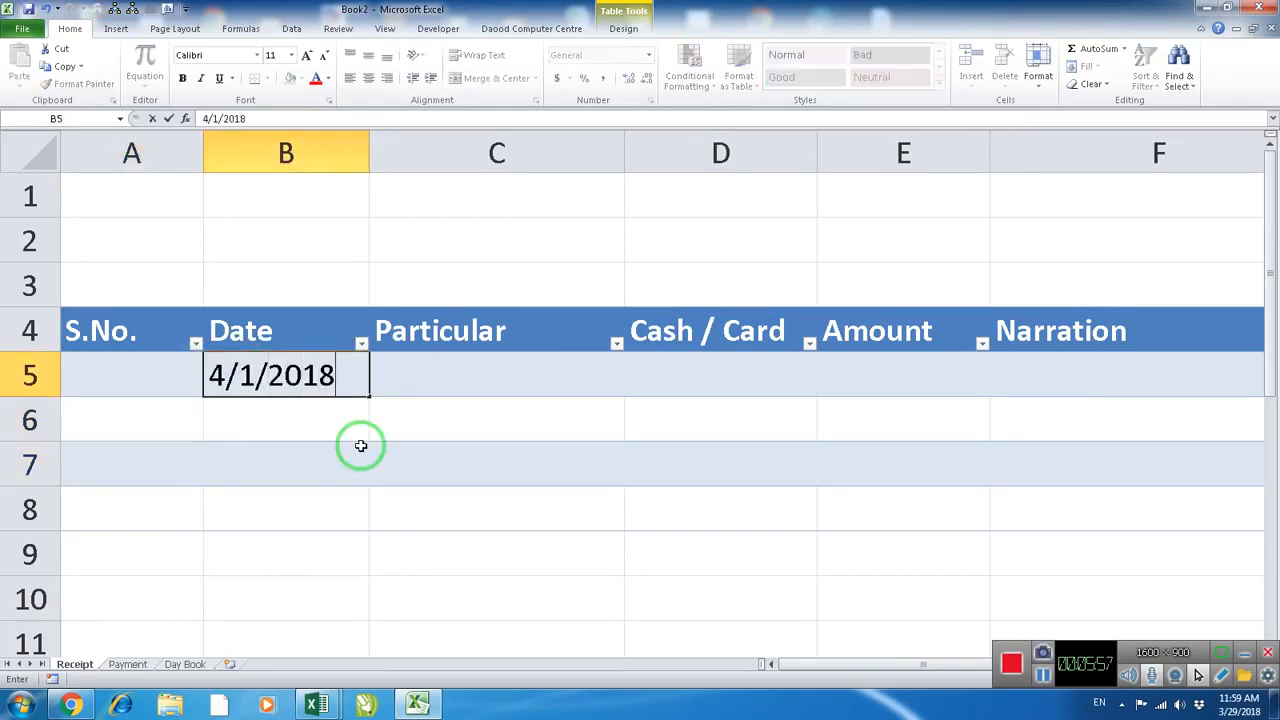
key("Return")
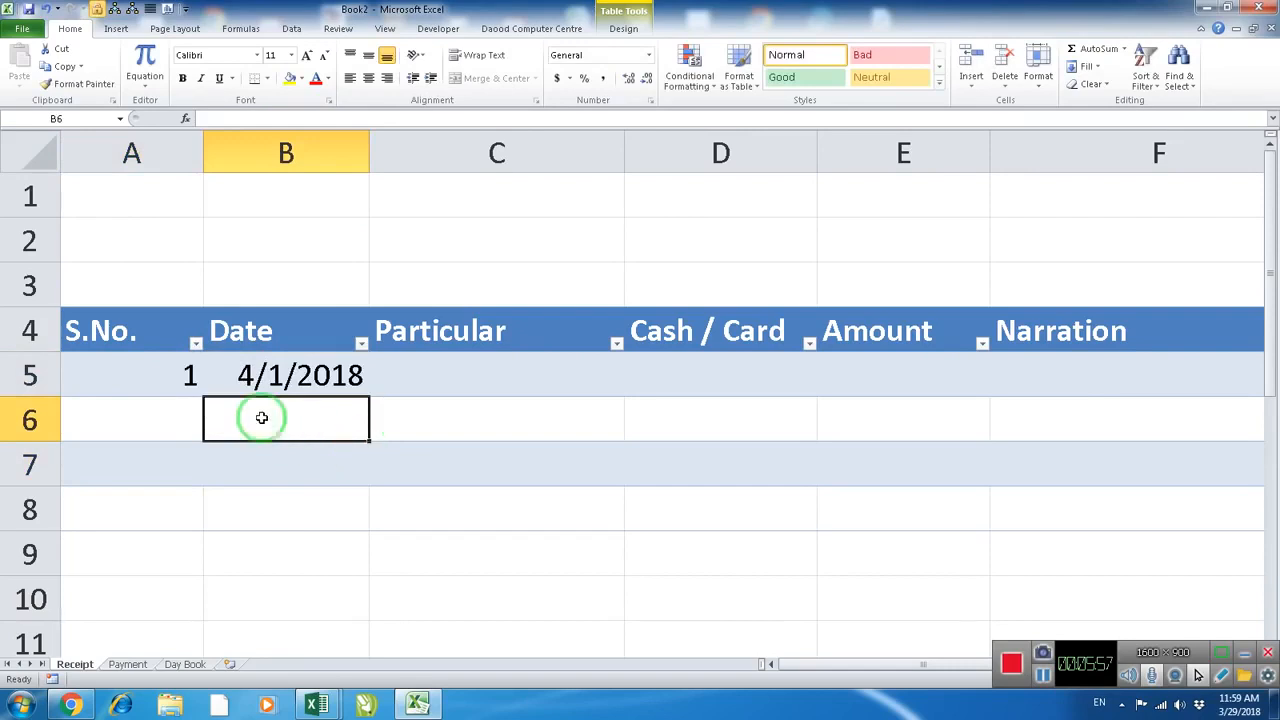
Center the S.No. cells of the Receipt table and narrow column A to about the width of its heading
left_click(161, 306)
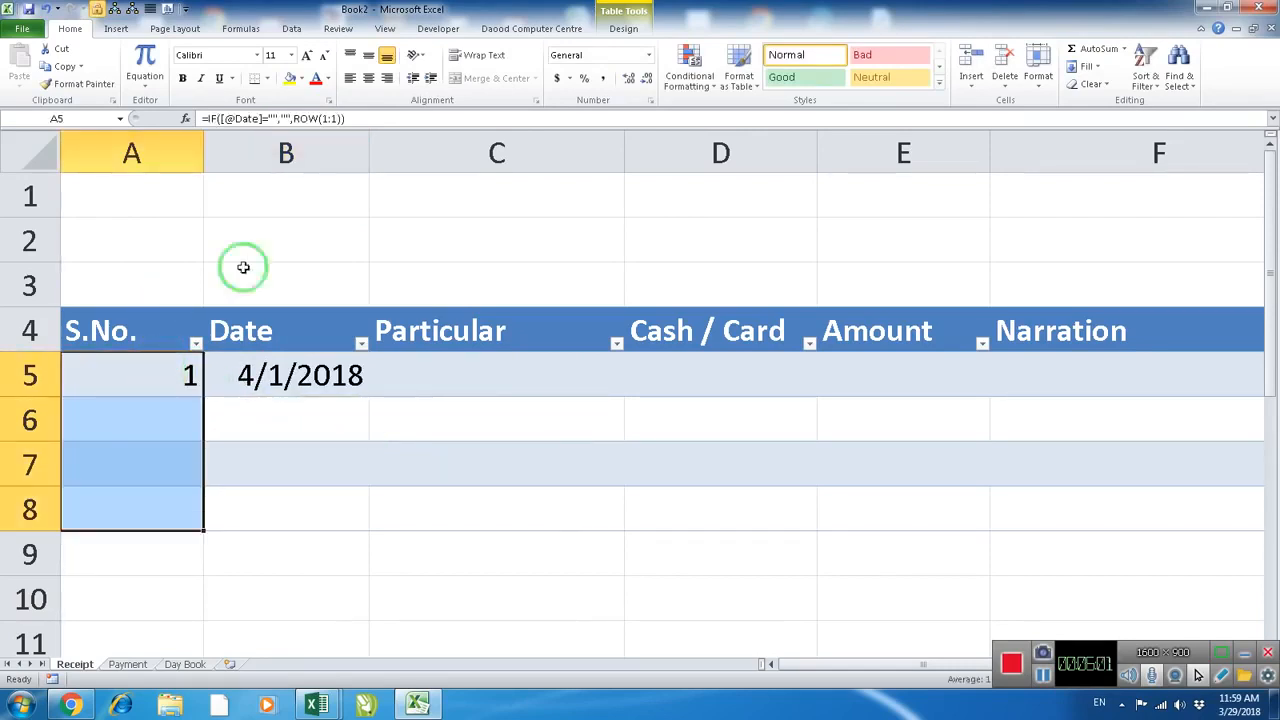
left_click(368, 78)
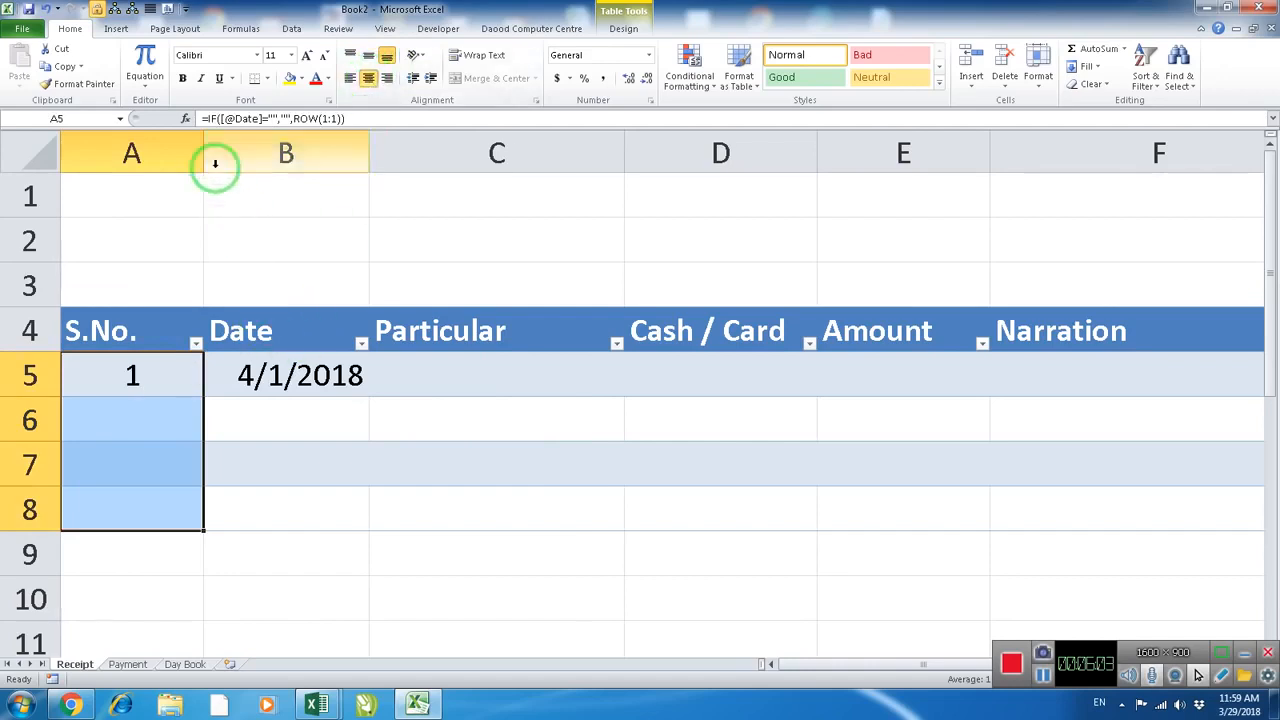
left_click_drag(203, 157, 157, 163)
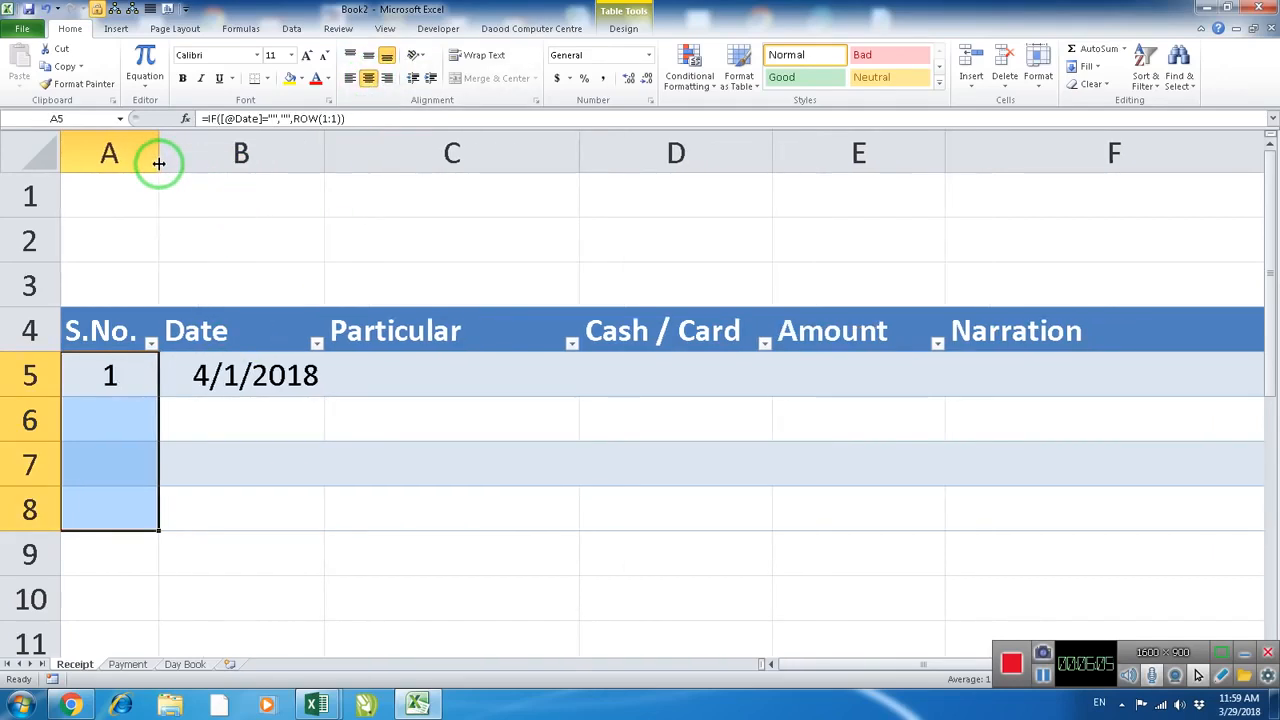
Format the Date cells B5:B8 of the Receipt table with the 14-Mar-01 date type
left_click_drag(236, 416, 236, 507)
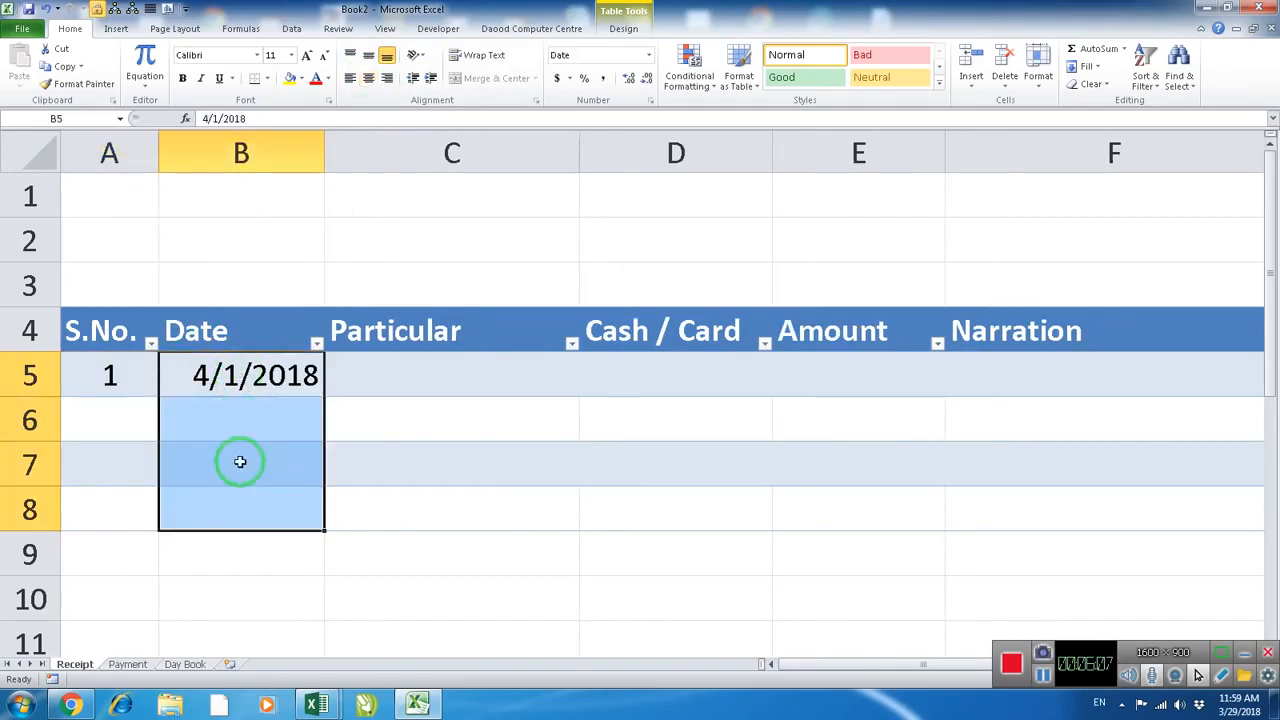
right_click(240, 459)
left_click(300, 412)
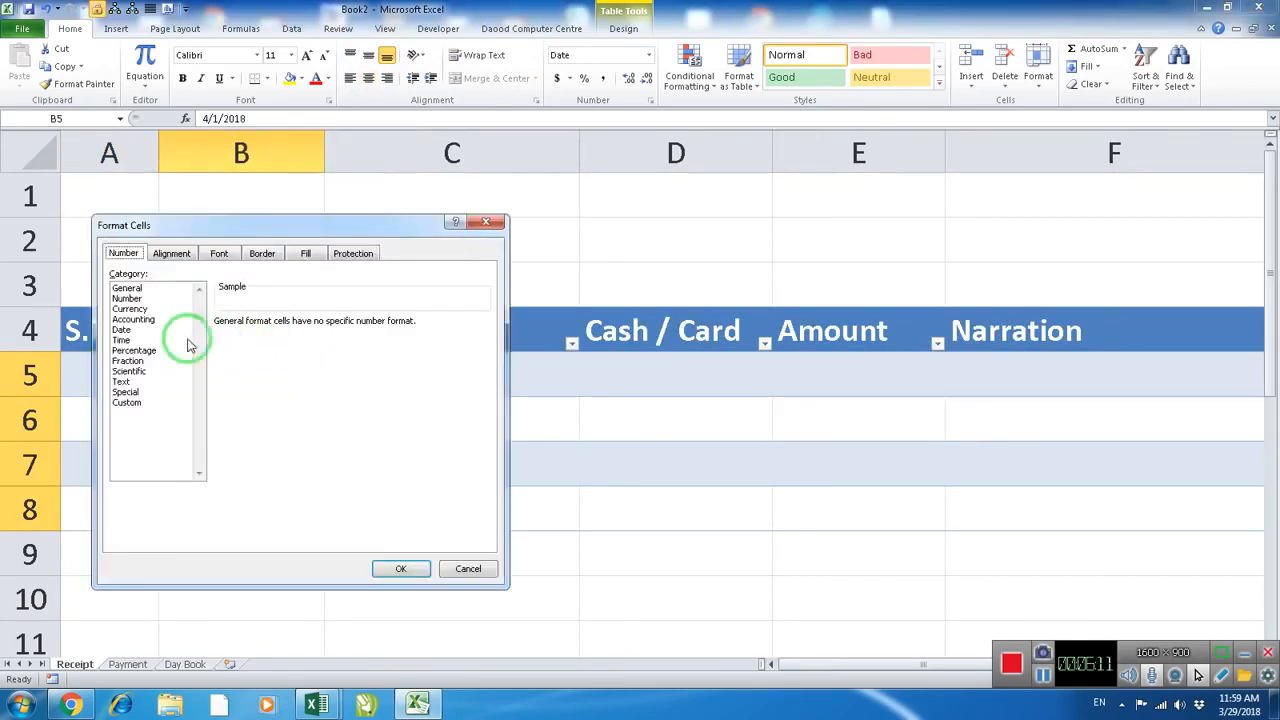
left_click(125, 330)
left_click(350, 397)
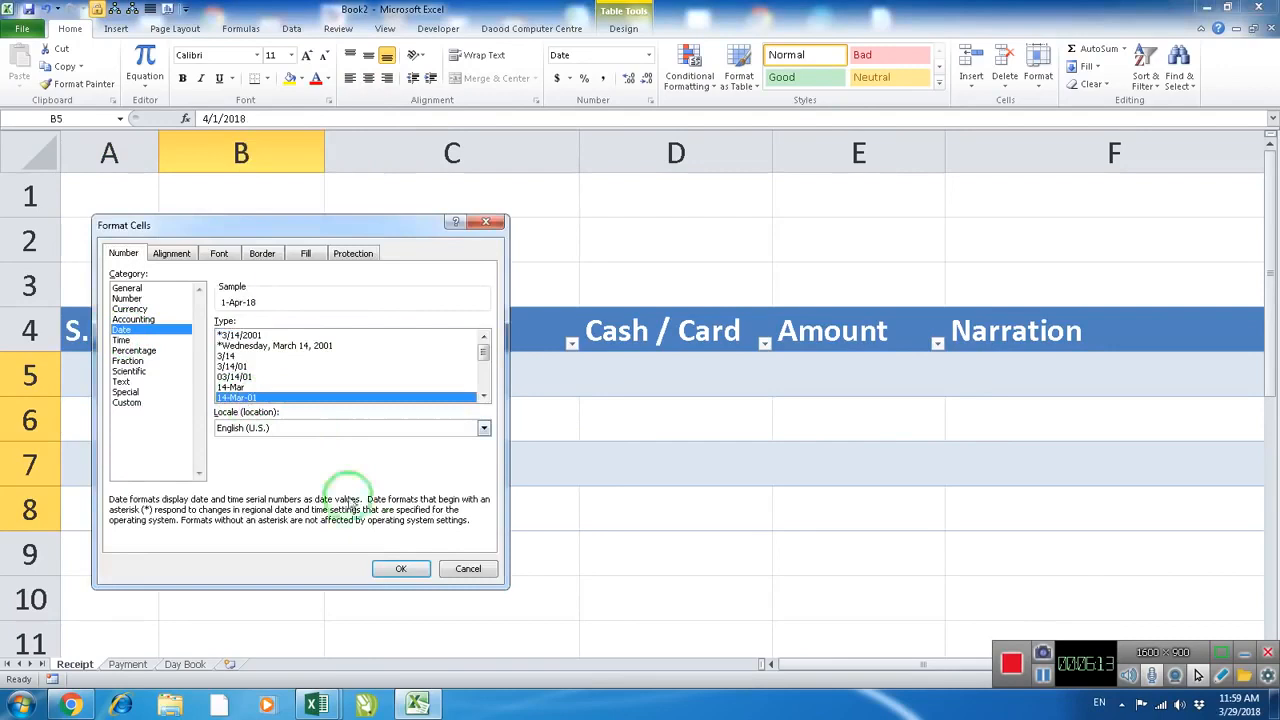
left_click(395, 566)
left_click(271, 414)
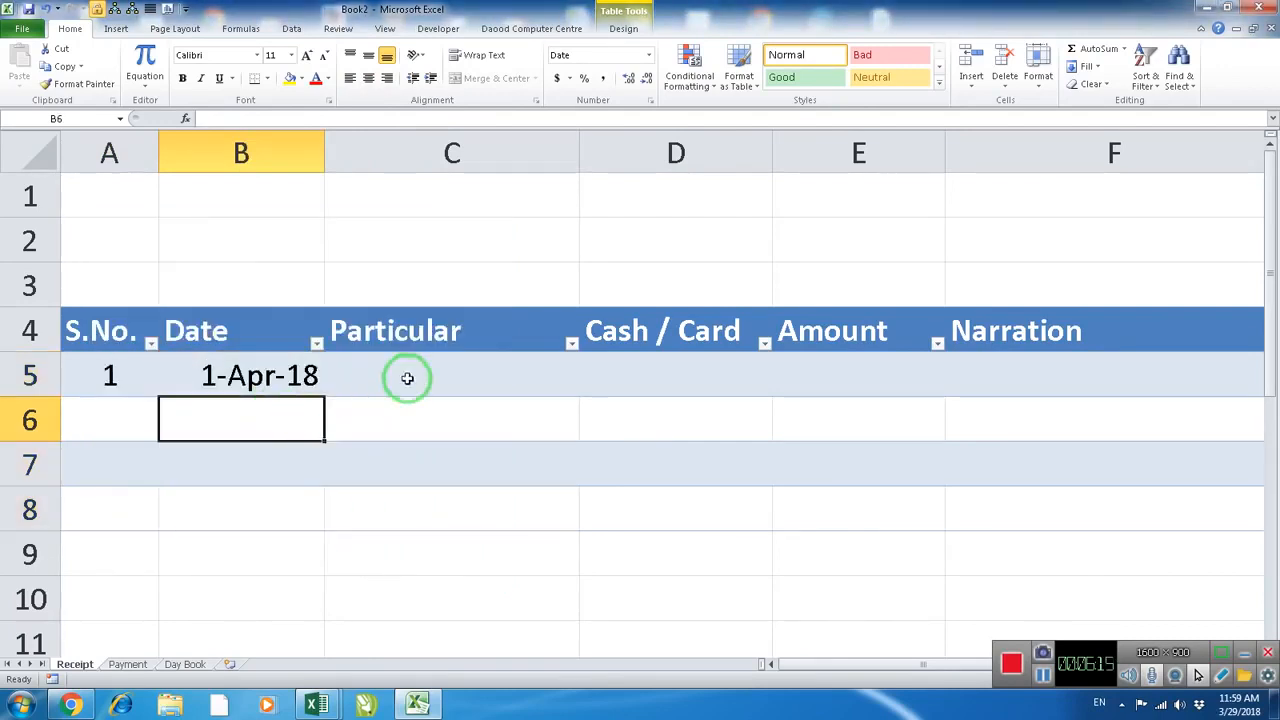
Fill in the first receipt with the payer's name as Particular, Cash as the payment type and 50000 as the Amount
left_click(408, 375)
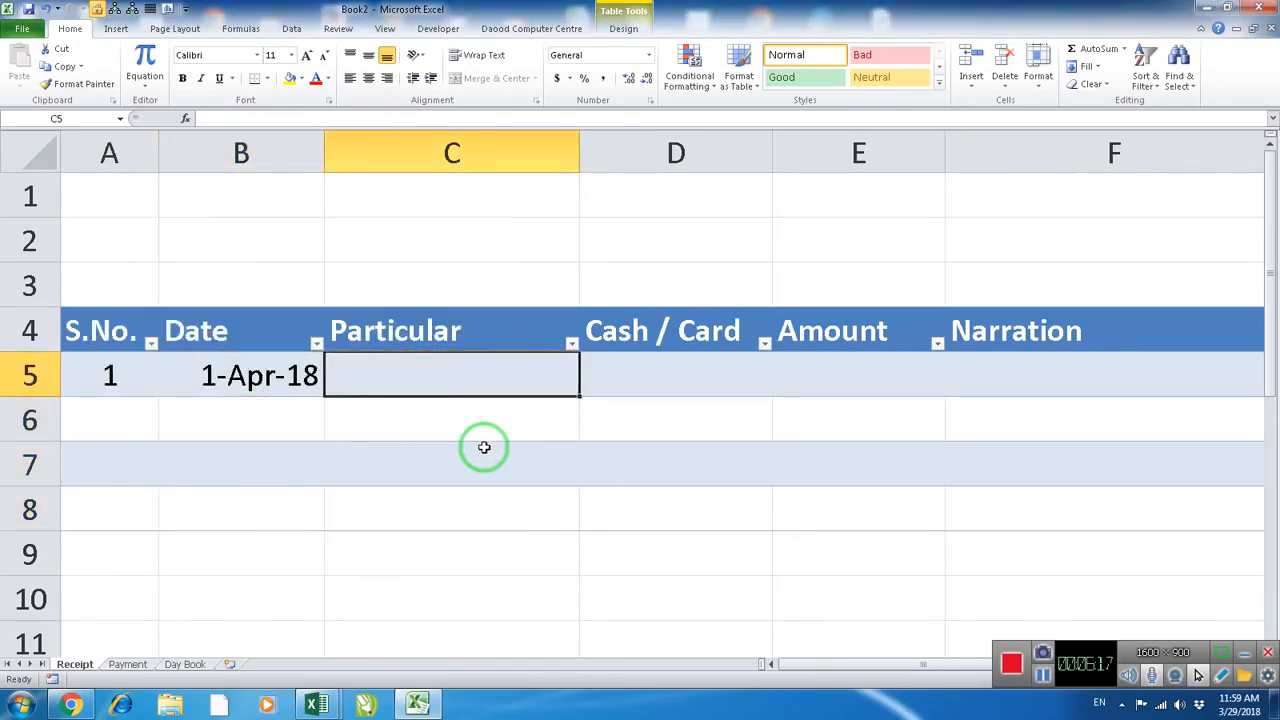
type("mr")
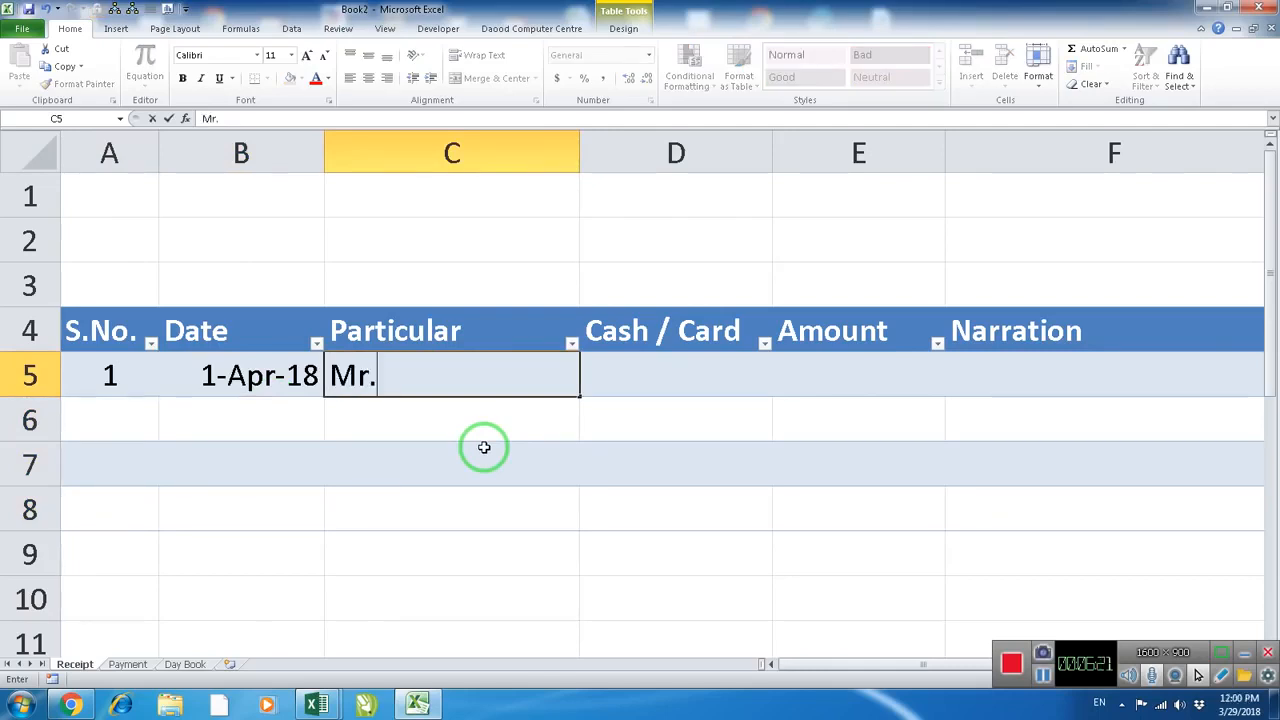
key("Tab")
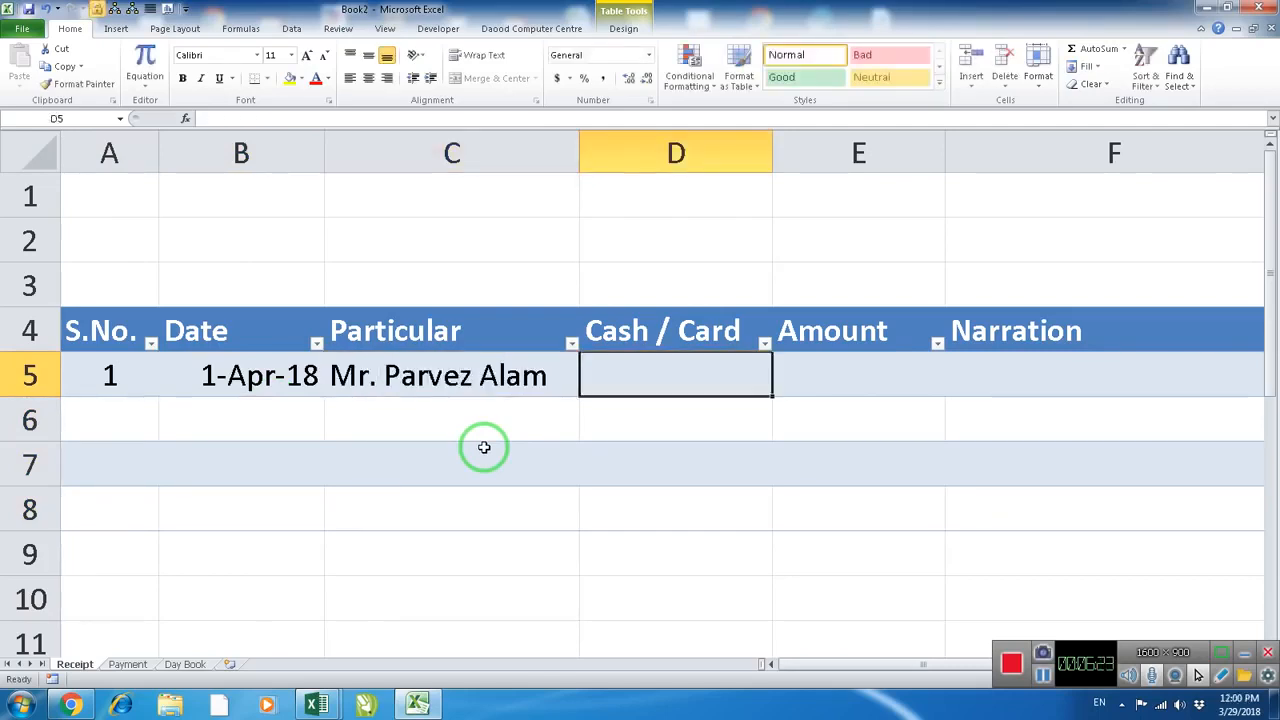
type("Cash")
key("Tab")
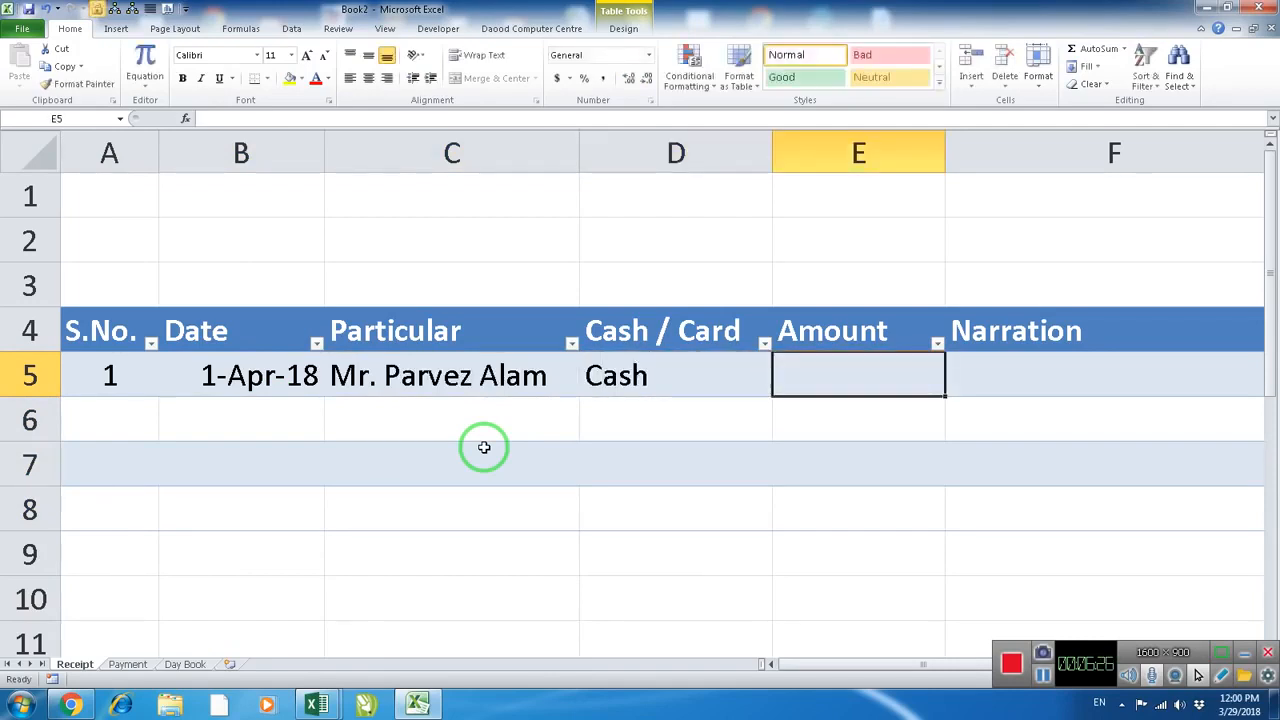
type("50000")
key("Tab")
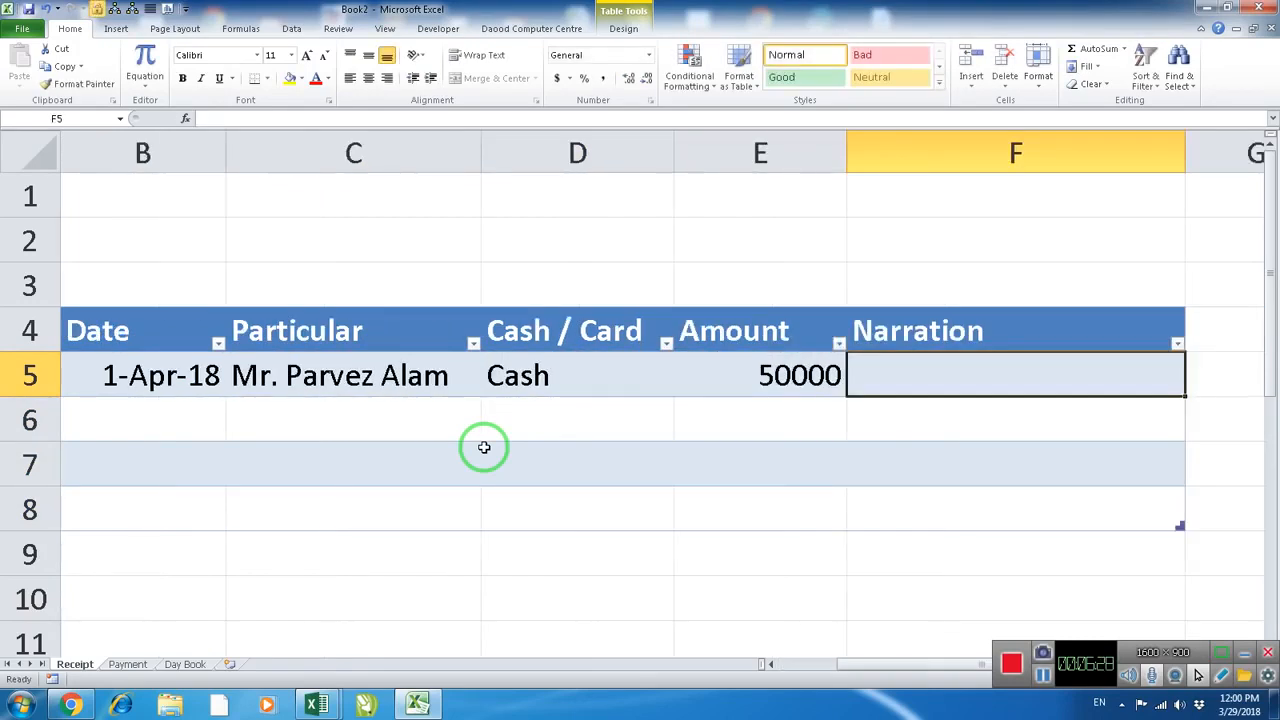
Enter the narration "Being Cash Receipt from Owner" for the first receipt and widen column F to fit the text
type("Being Cash Receipt f")
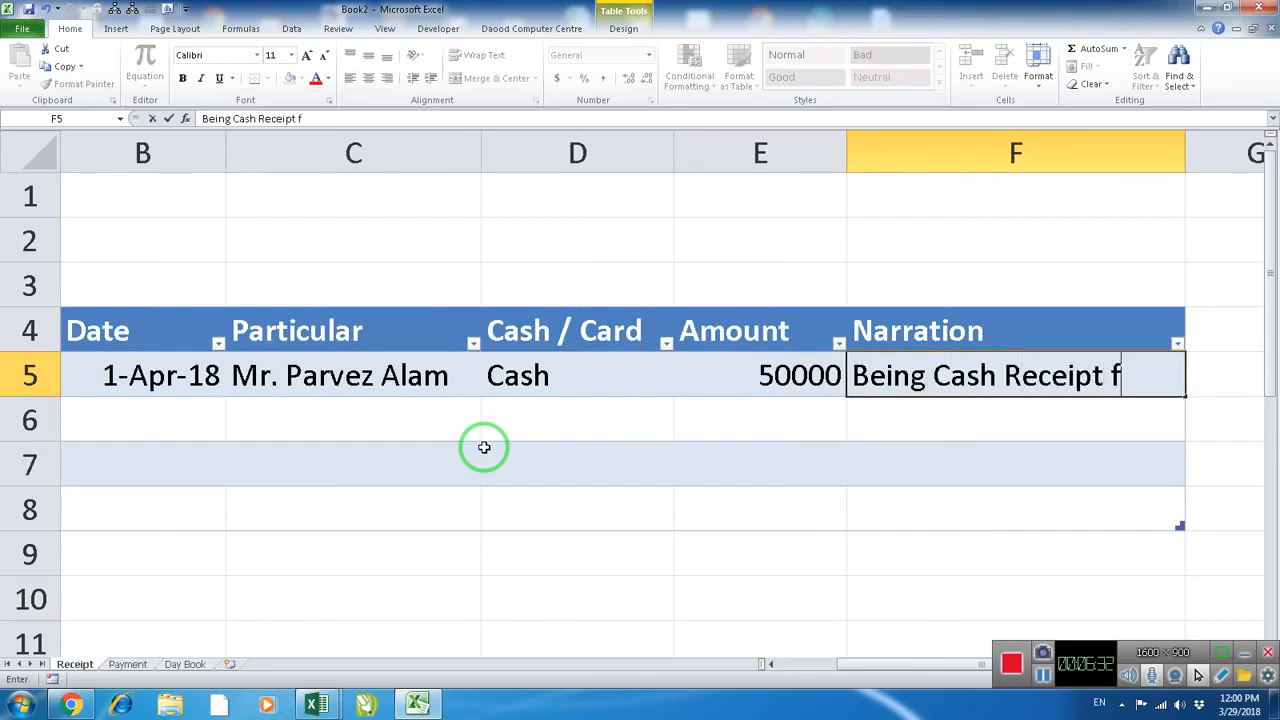
type("rom Owner")
key("Return")
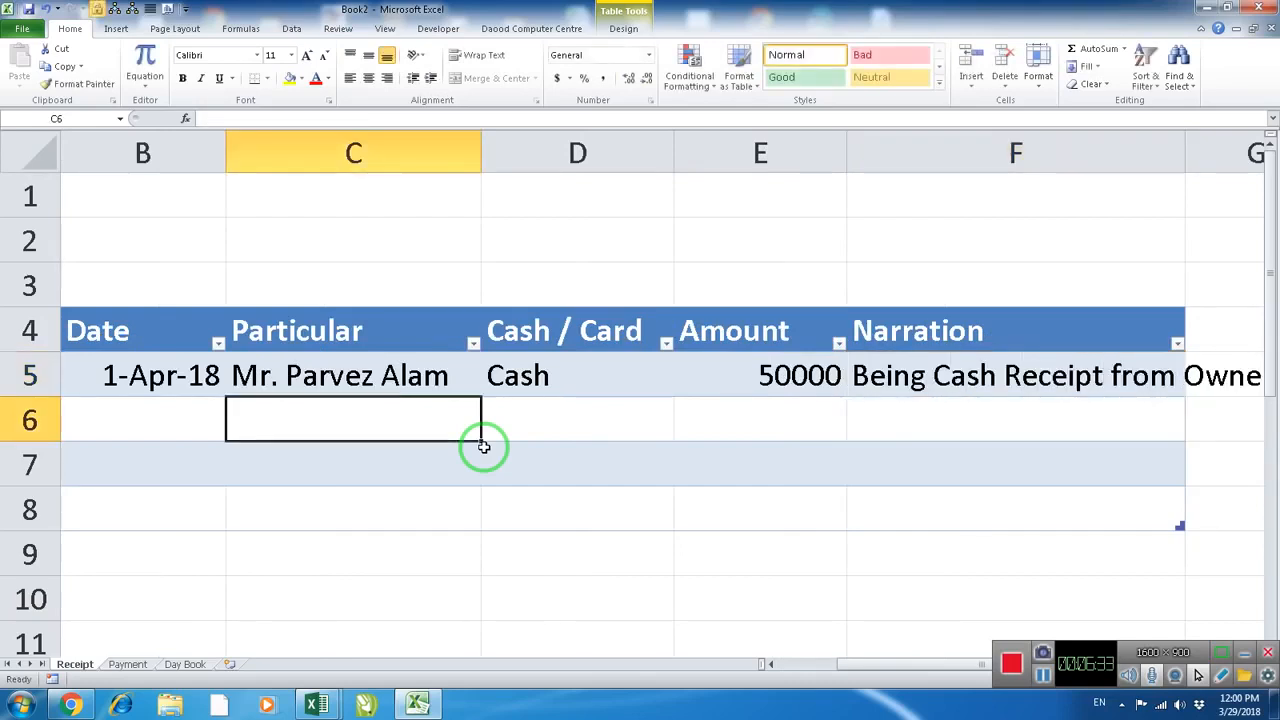
left_click_drag(1187, 159, 1246, 158)
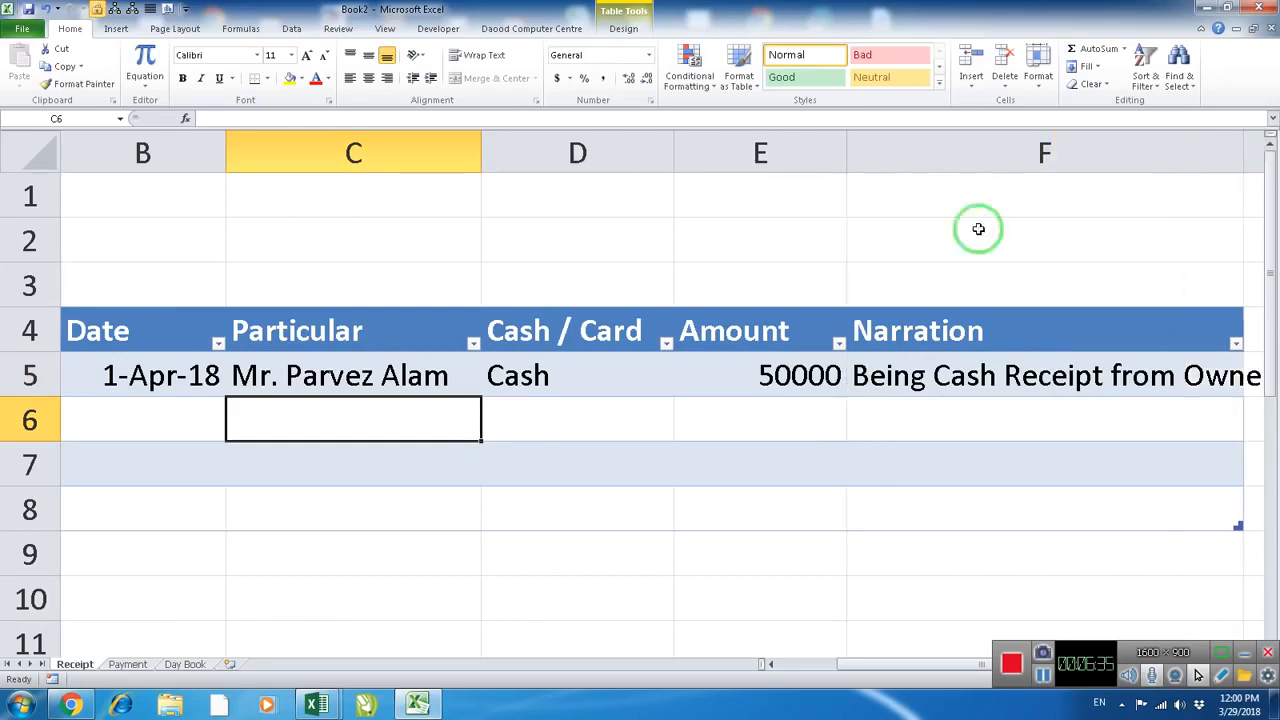
scroll(854, 257, "down", 2)
scroll(852, 252, "down", 1)
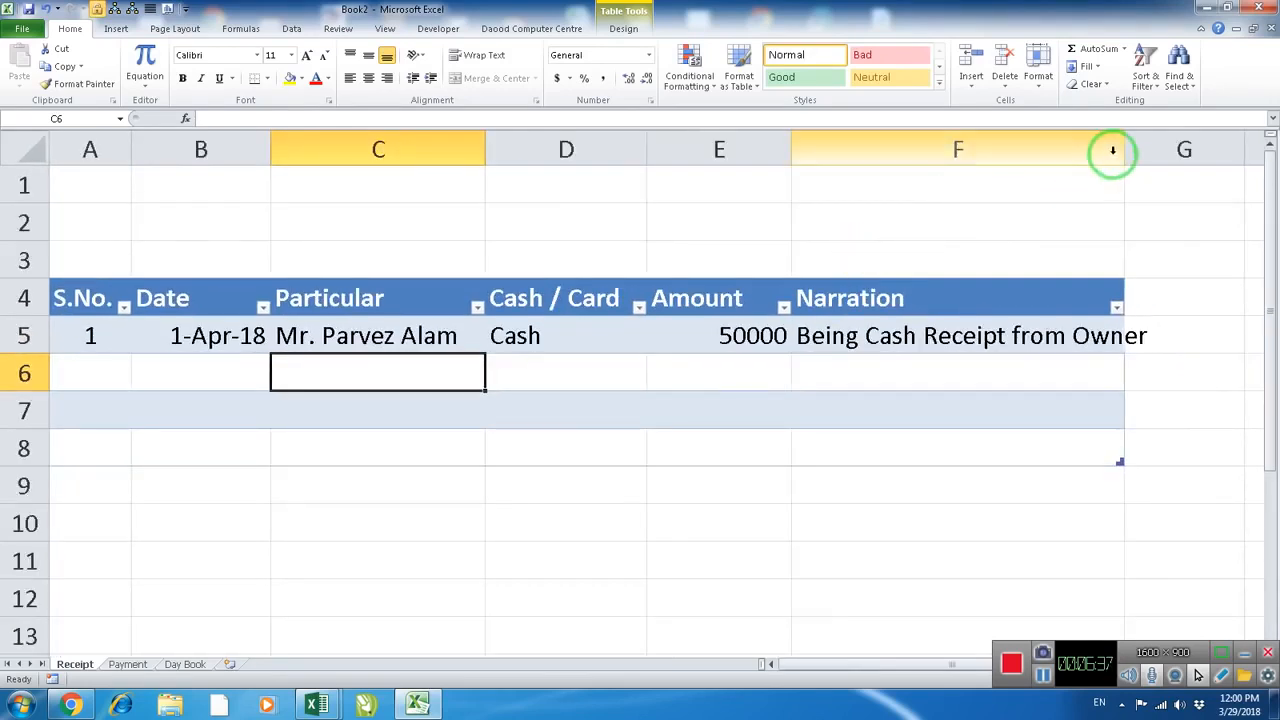
left_click_drag(1122, 148, 1158, 146)
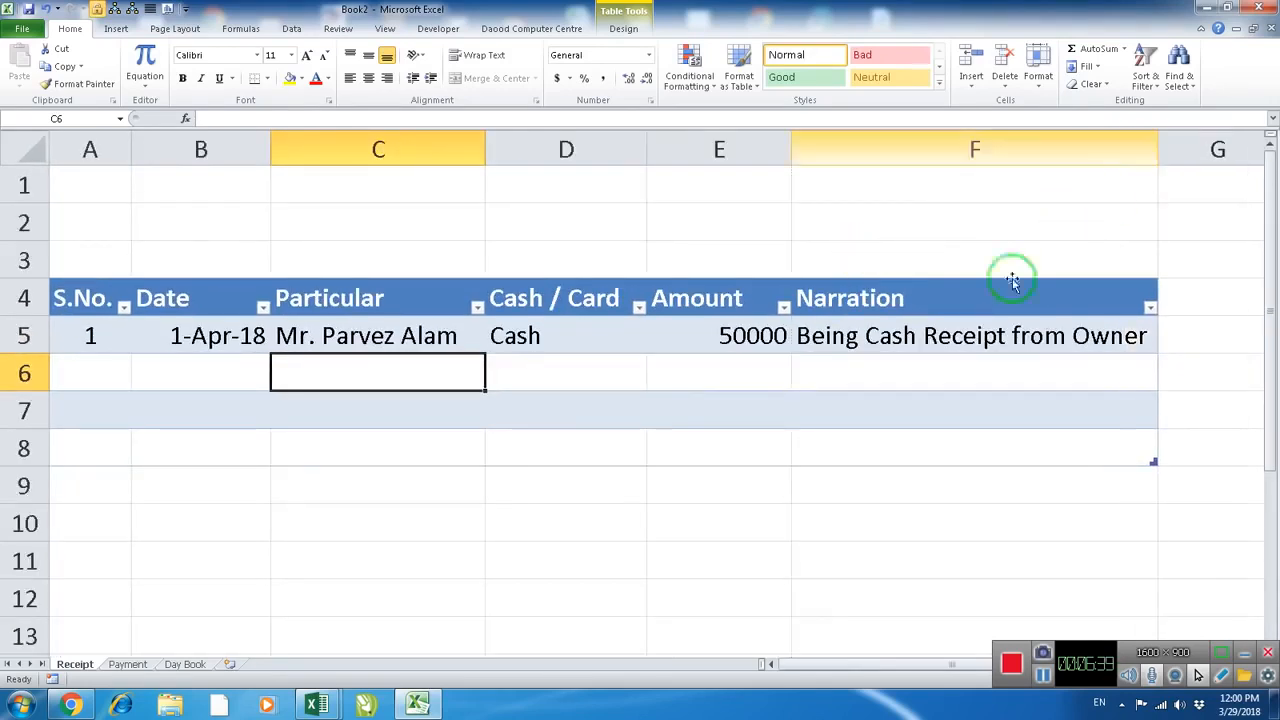
left_click(110, 335)
left_click(222, 334)
left_click(354, 333)
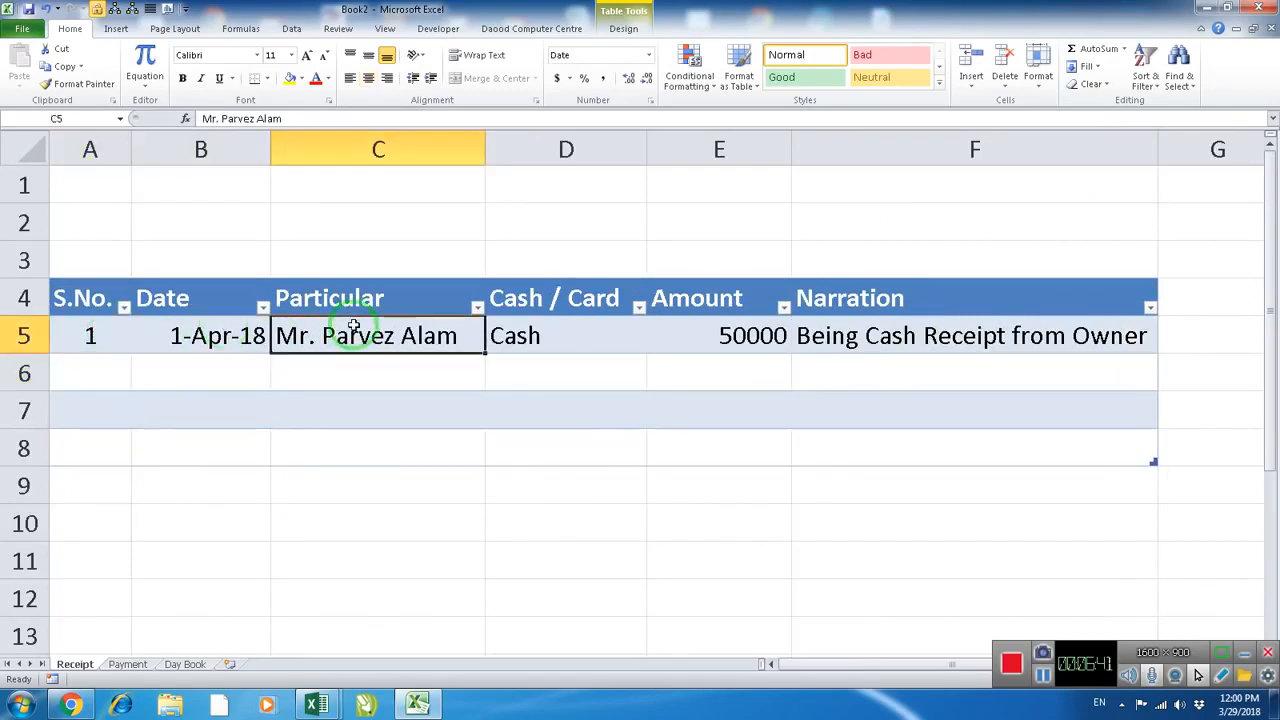
left_click(532, 336)
left_click(766, 342)
left_click(866, 348)
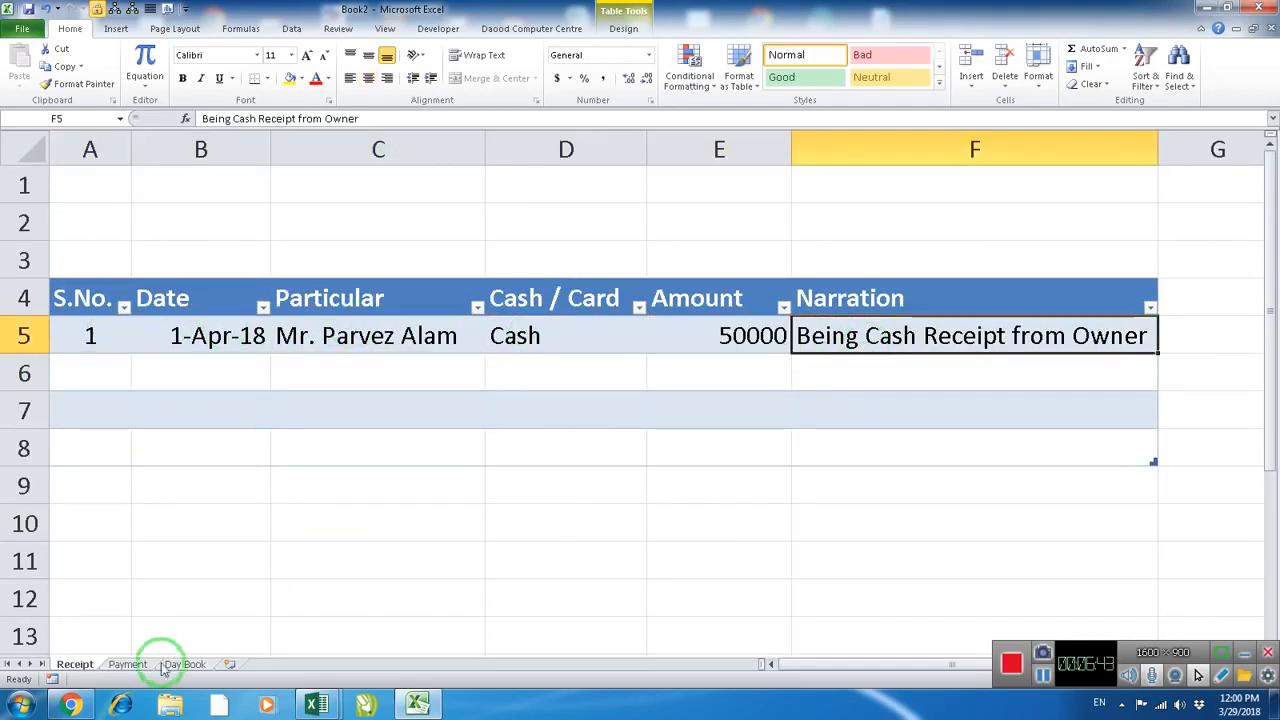
left_click(128, 665)
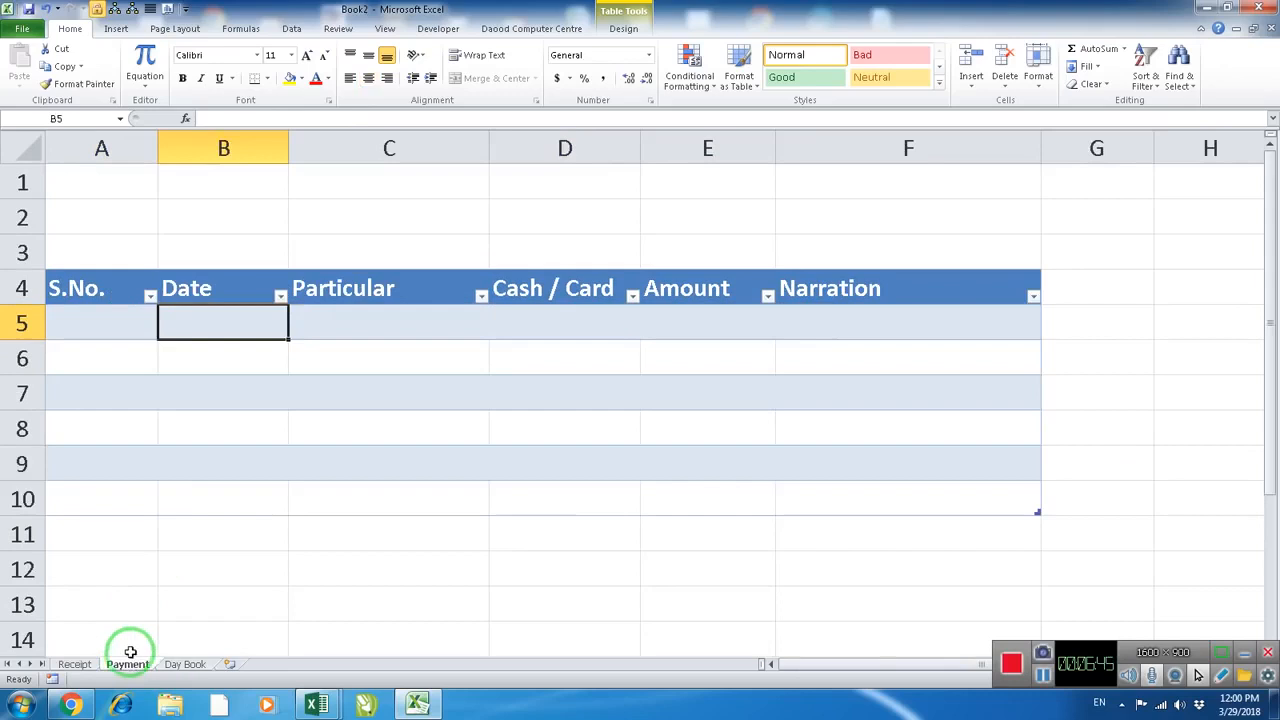
left_click(100, 323)
type("=")
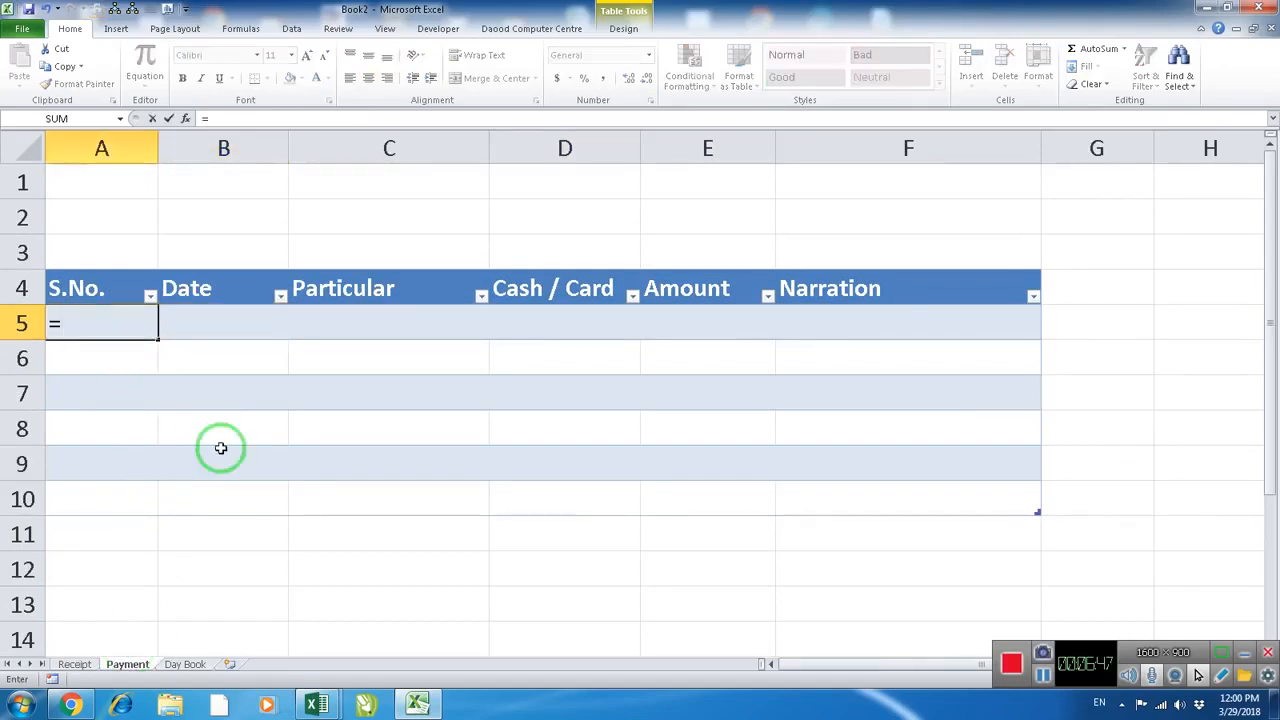
type("if(")
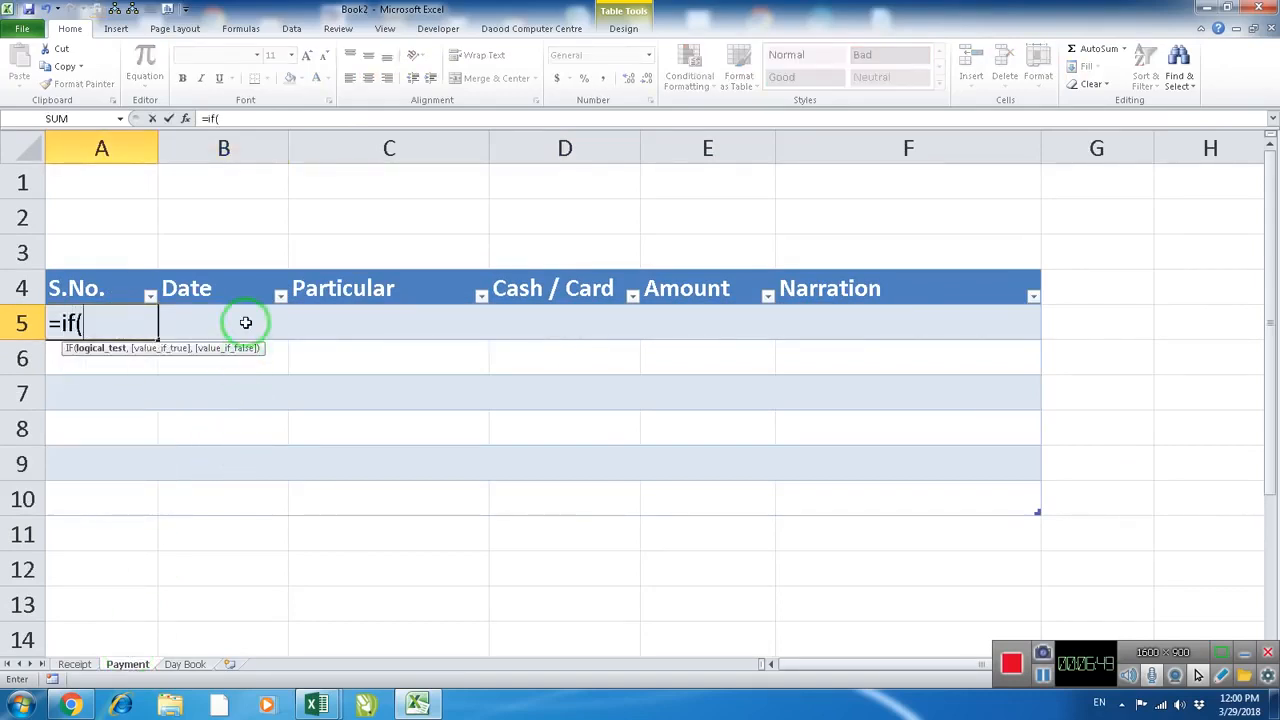
left_click(245, 322)
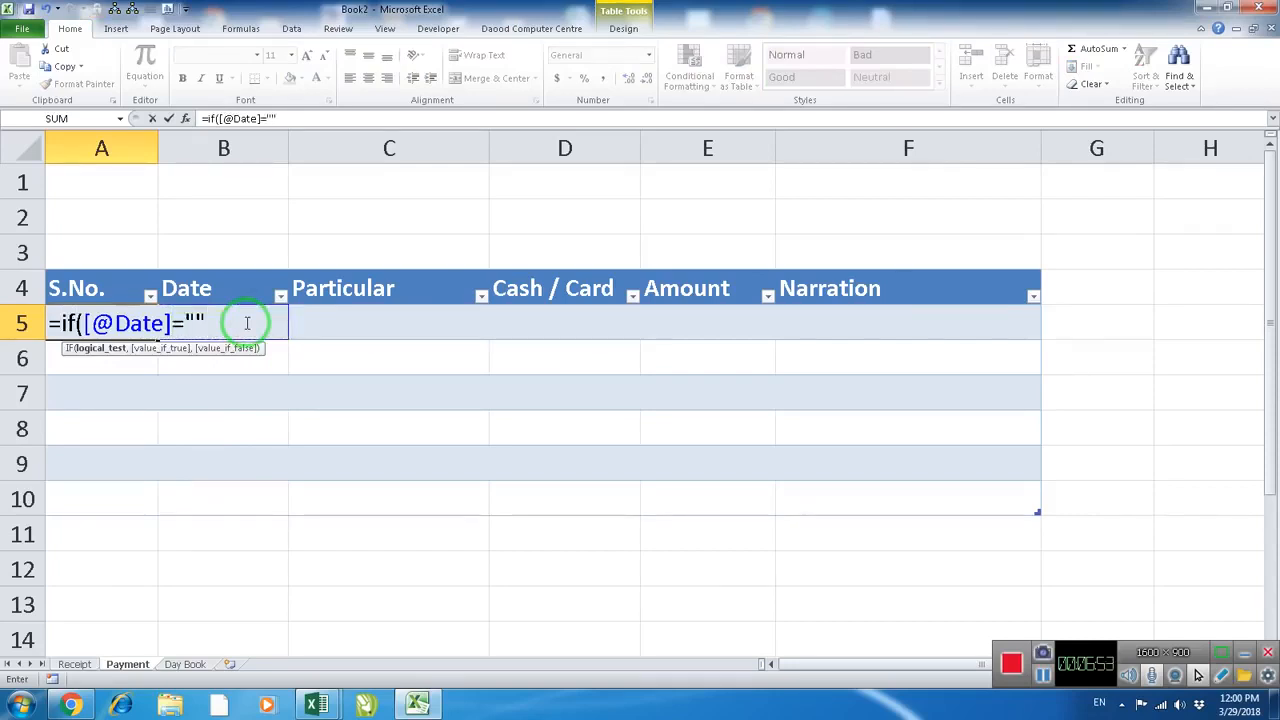
type("=\"\",")
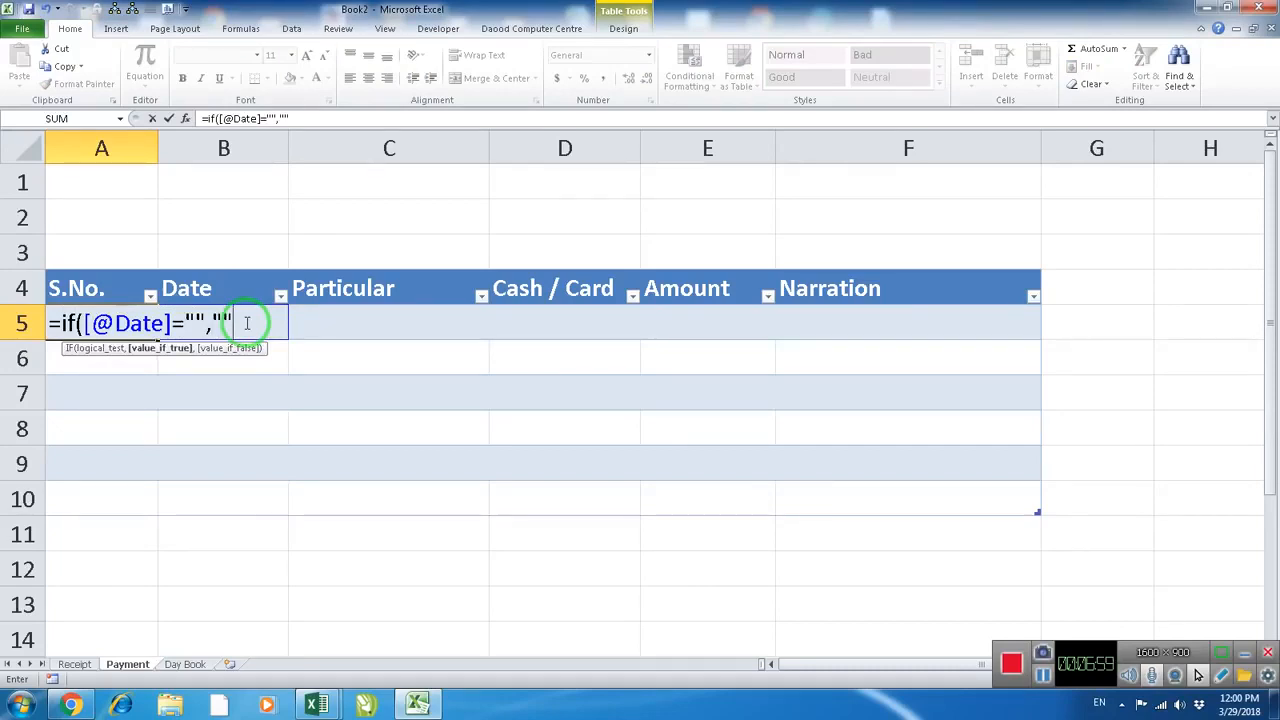
type("\"\",row")
type("(")
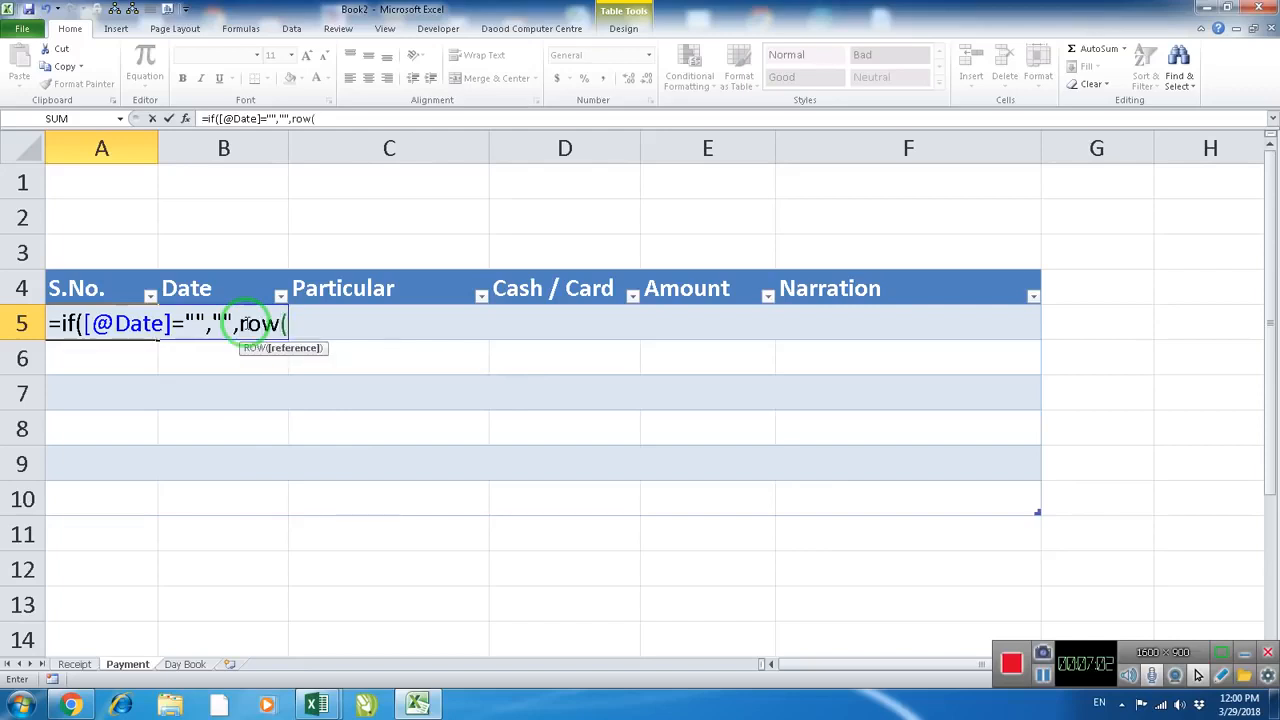
type("1:1")
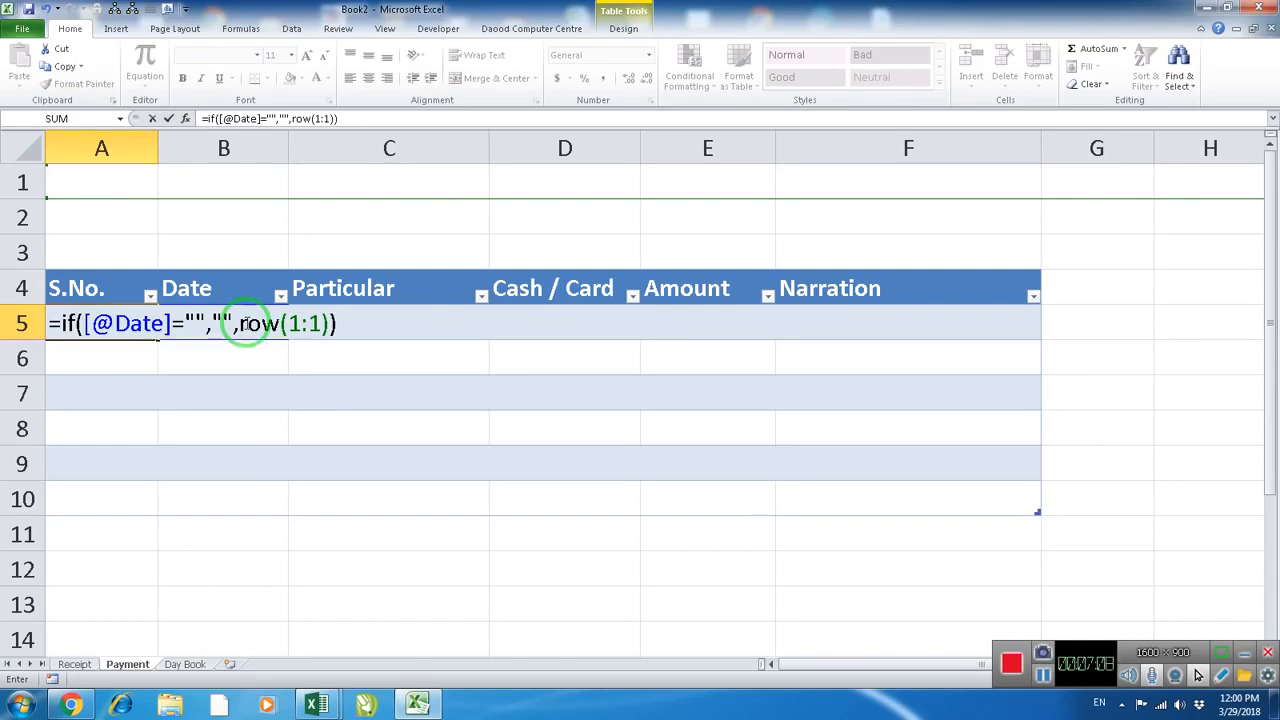
key("Return")
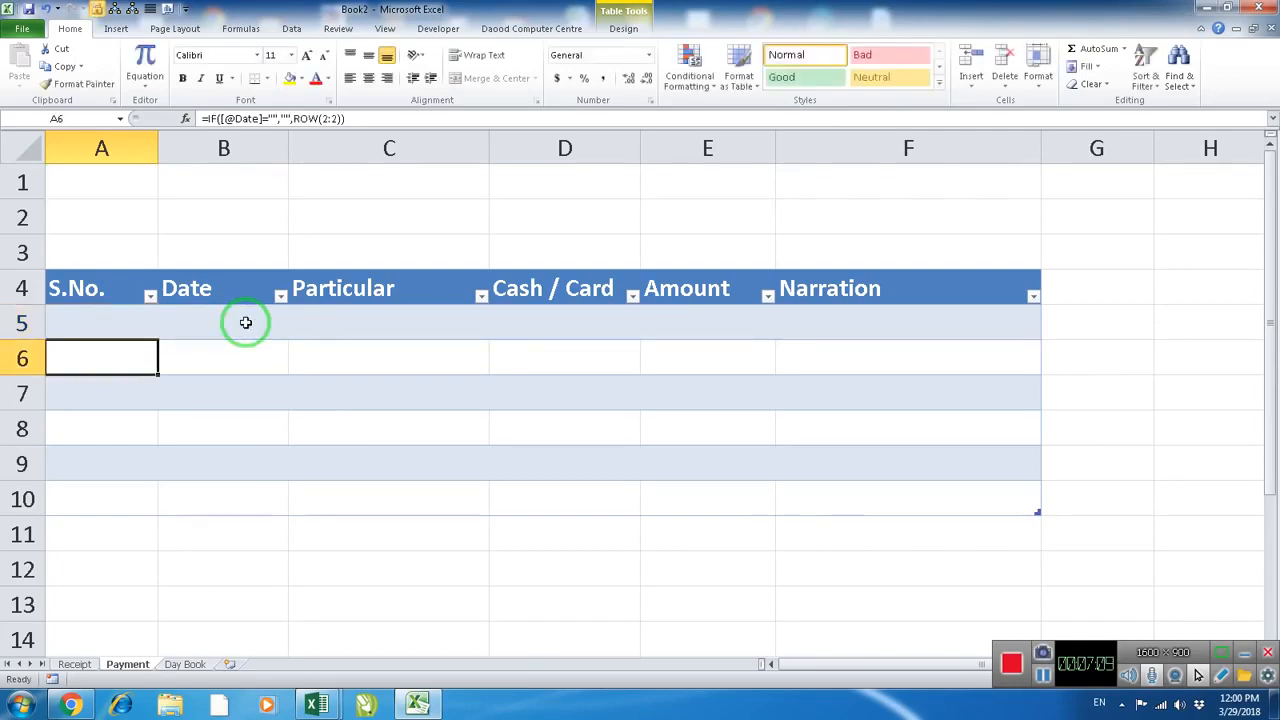
Enter 4/1/2018 as the Date of the first payment in cell B5
left_click(245, 322)
type("4/1/20")
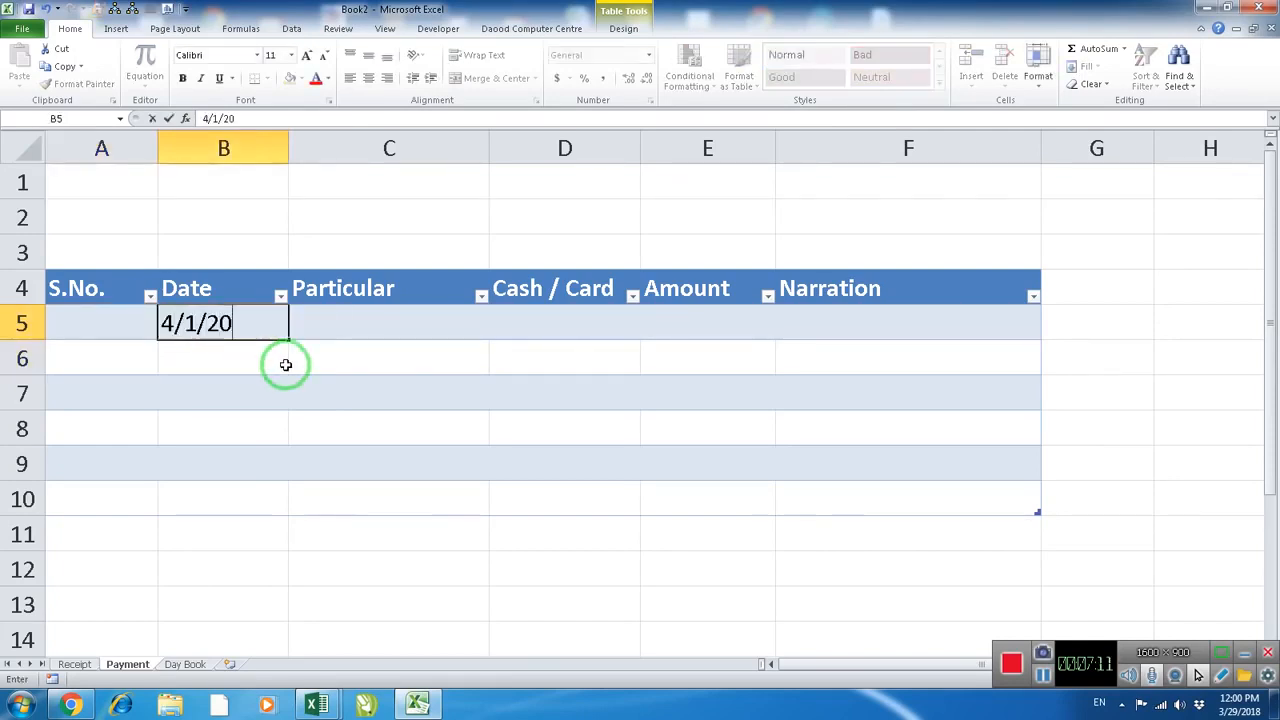
type("18")
key("Return")
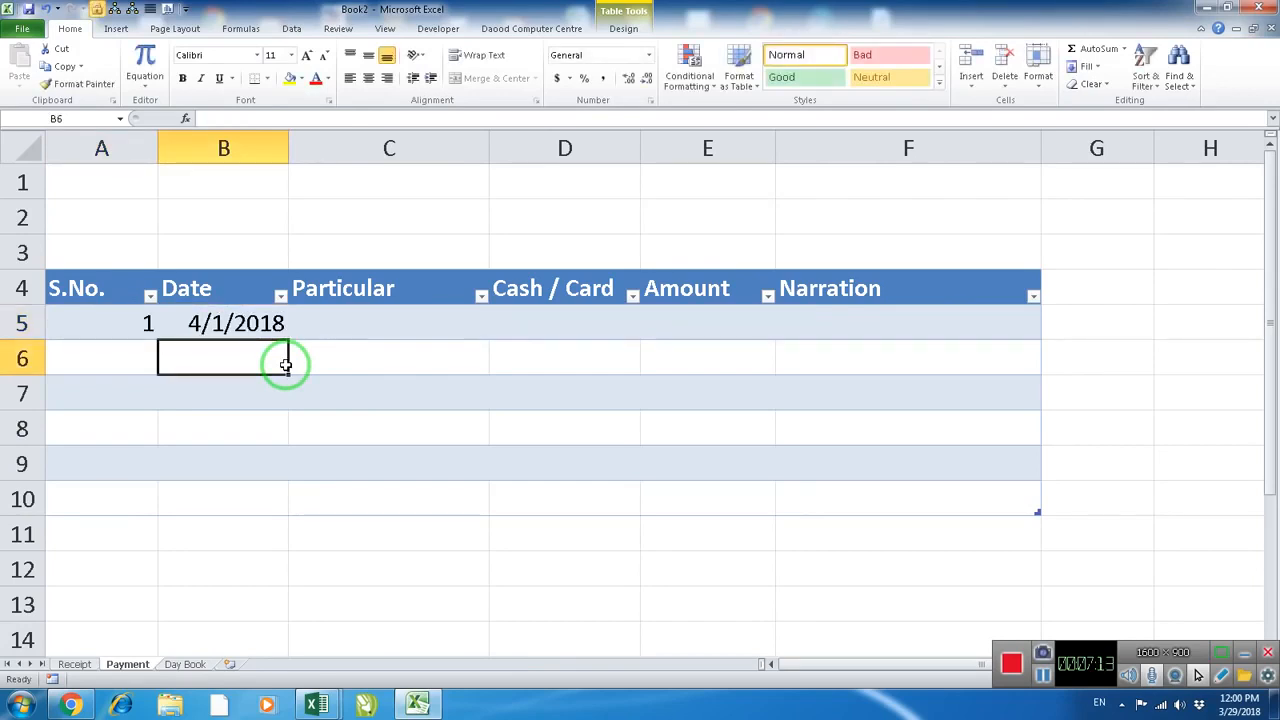
Format the Date cells B5:B10 of the Payment table with the 14-Mar-01 date type
key("Up")
left_click_drag(265, 322, 240, 488)
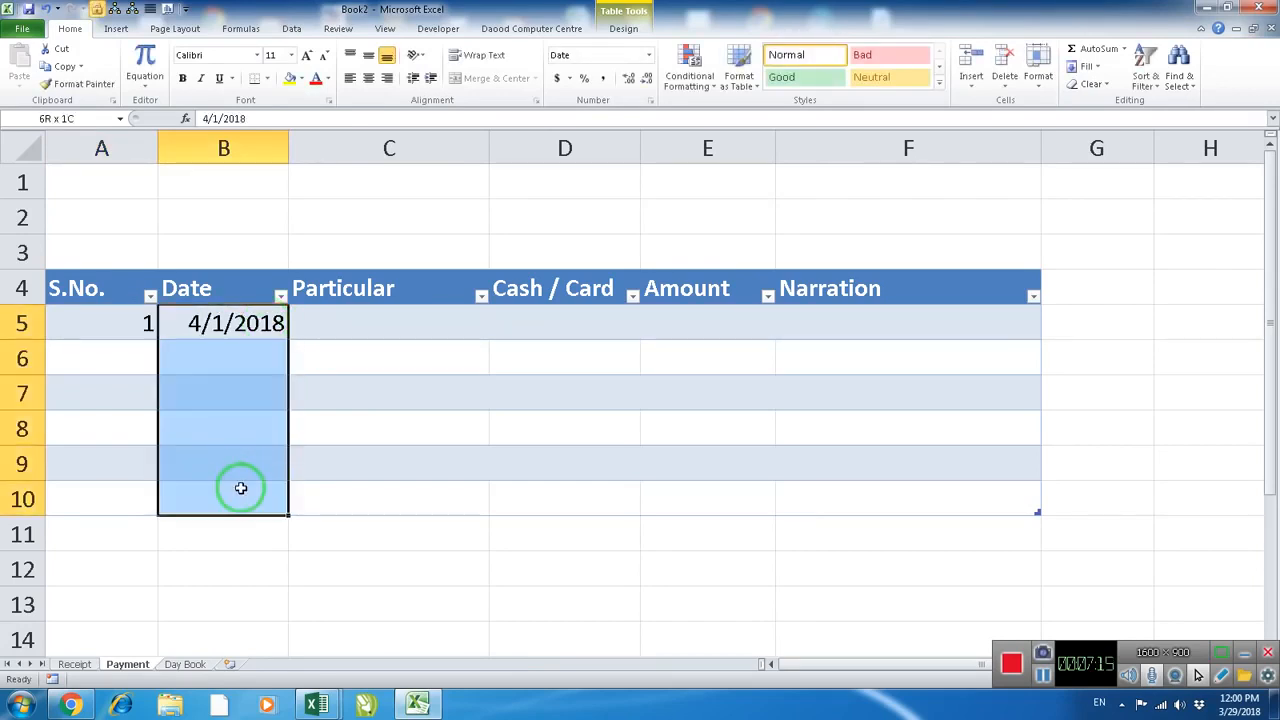
right_click(240, 325)
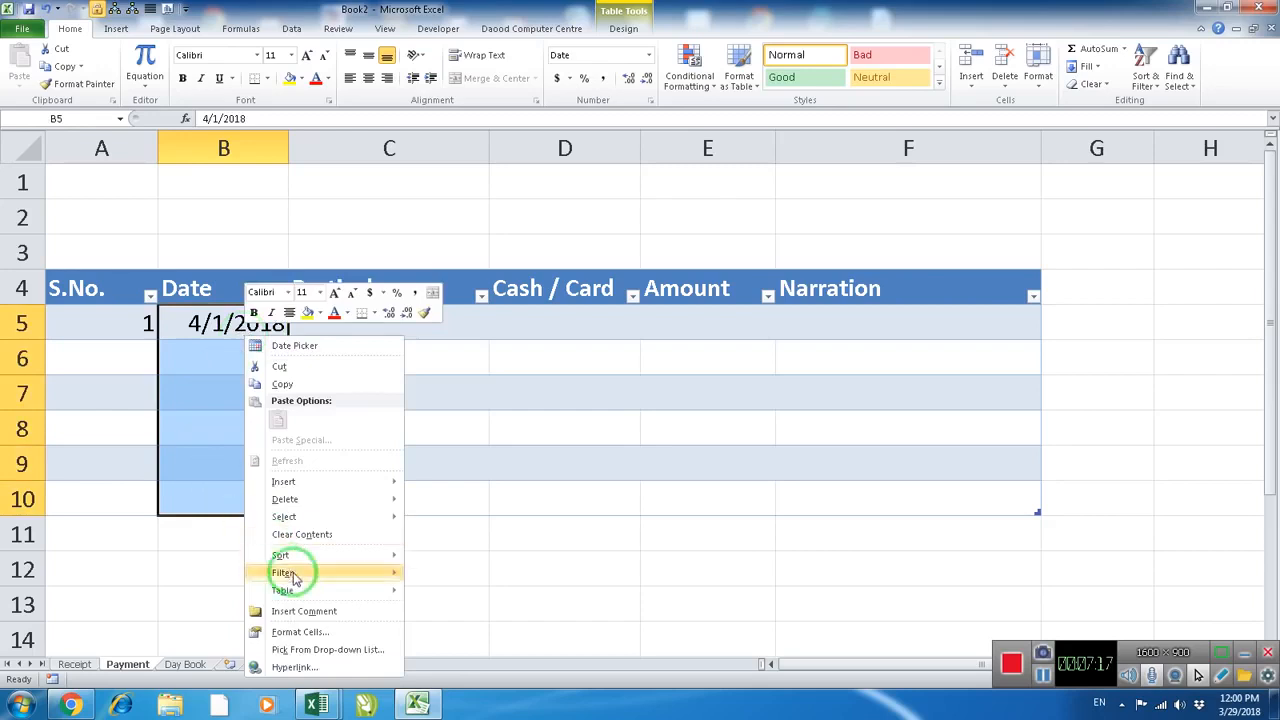
left_click(300, 631)
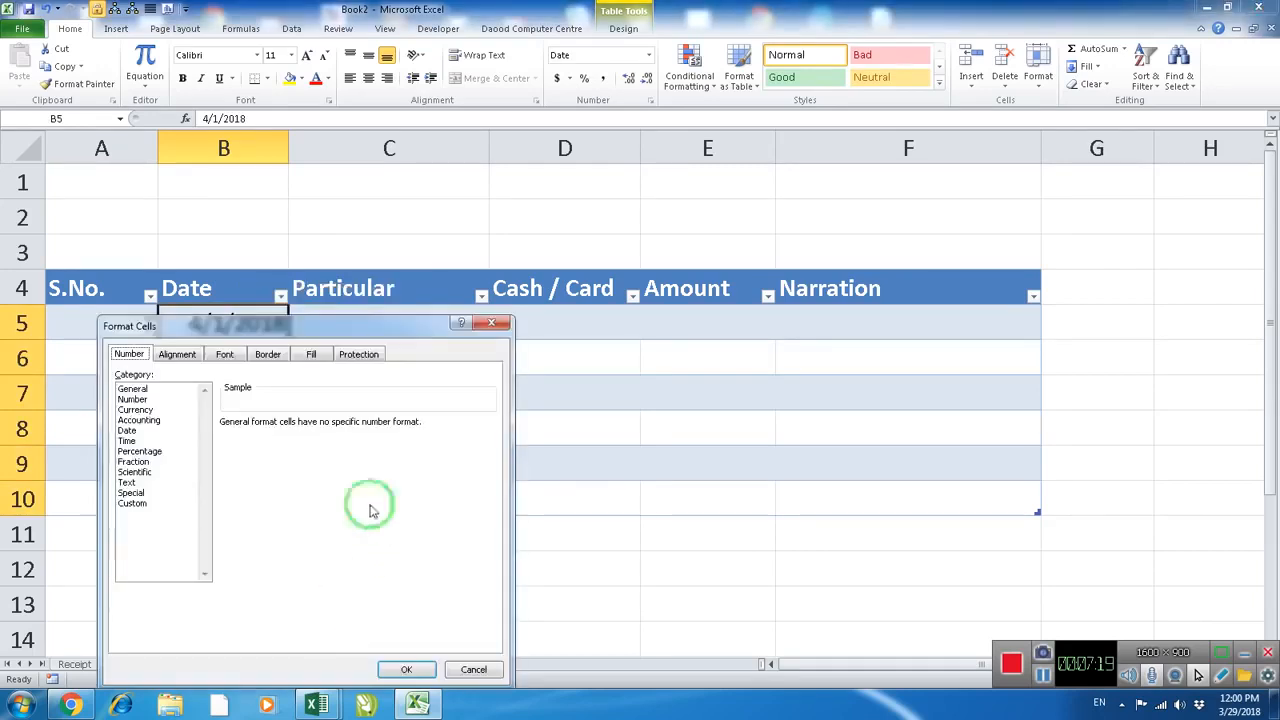
left_click(127, 431)
left_click(240, 497)
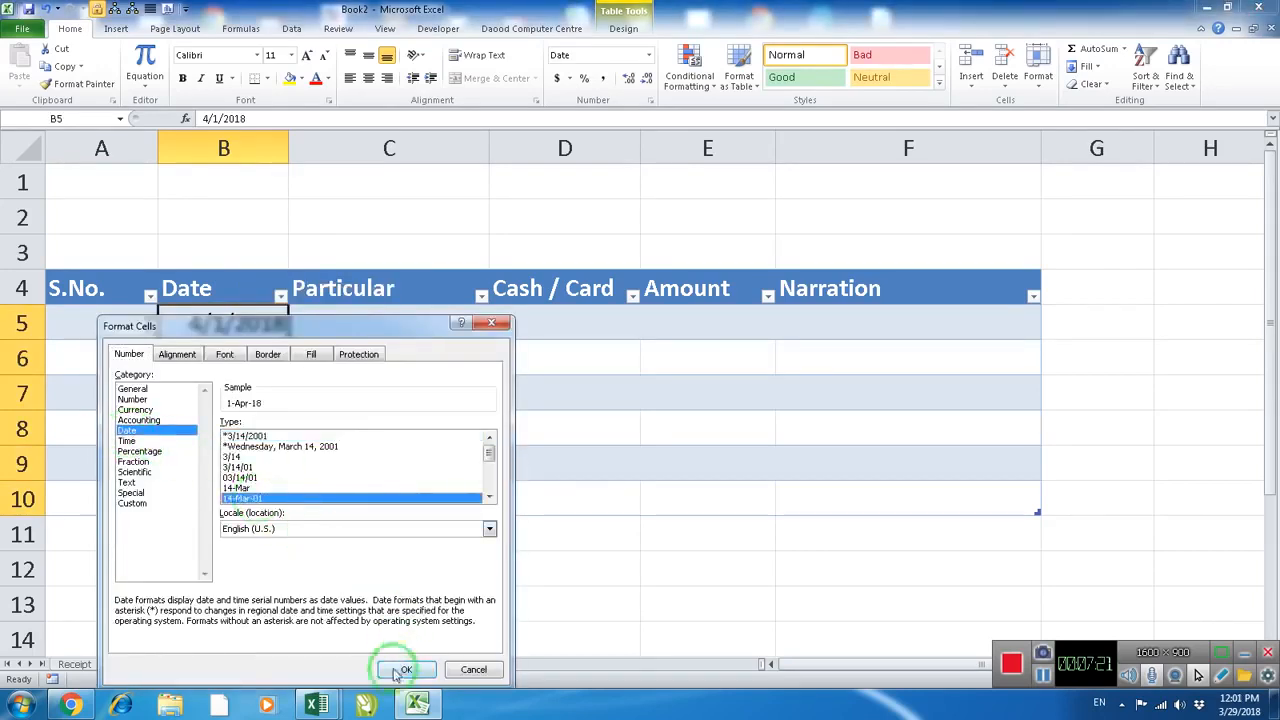
left_click(406, 670)
left_click(356, 384)
Fill in the first payment with Rent of Building as Particular, Cash as the payment type and 5000 as the Amount
left_click(384, 326)
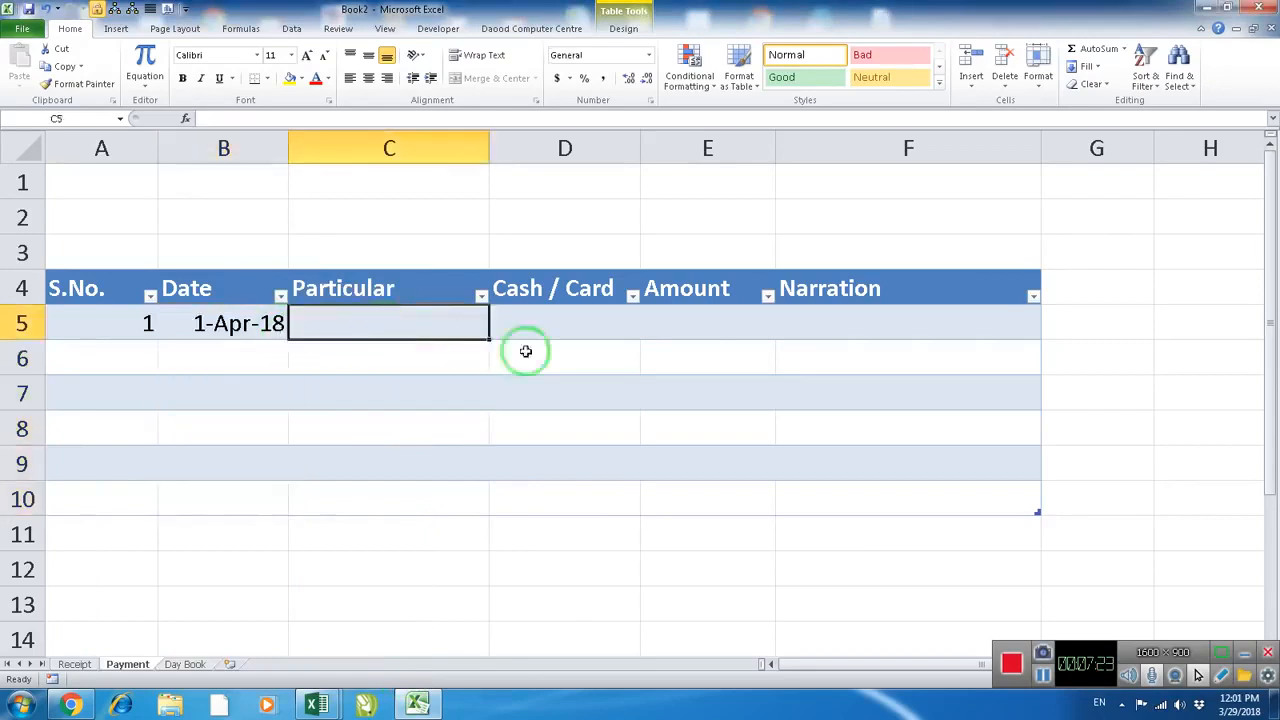
type("Rent of ")
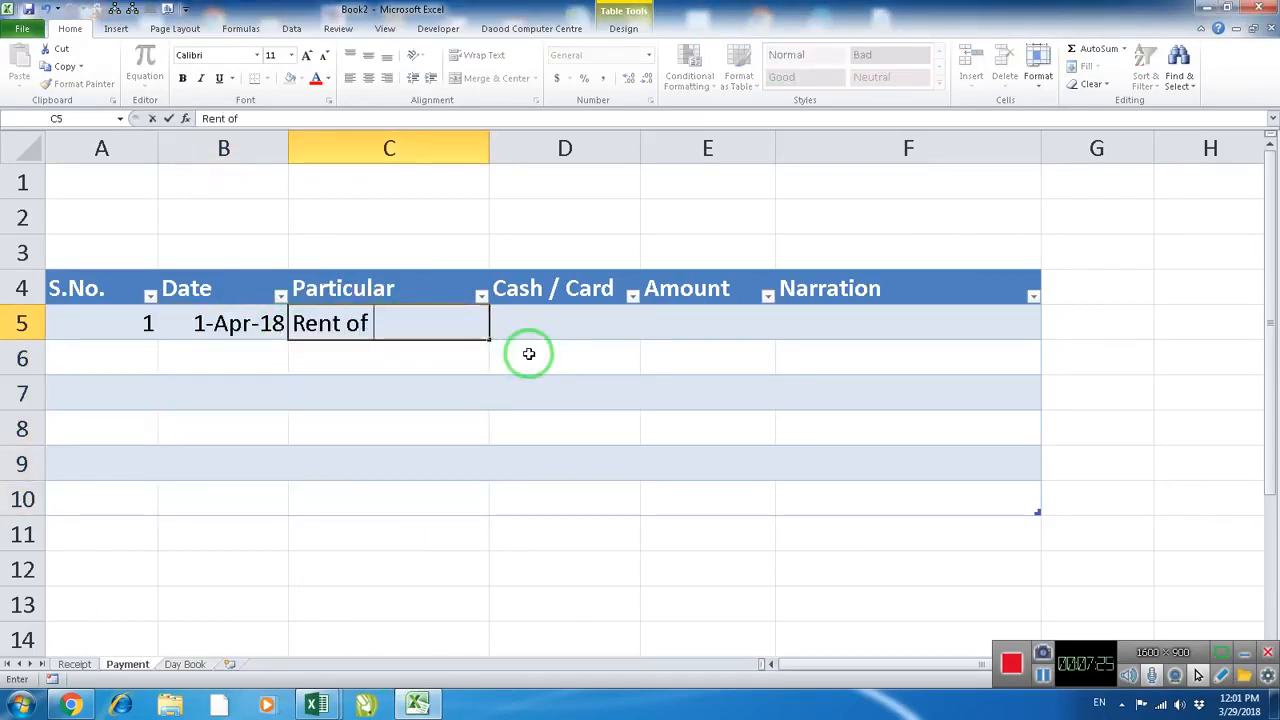
type("Building")
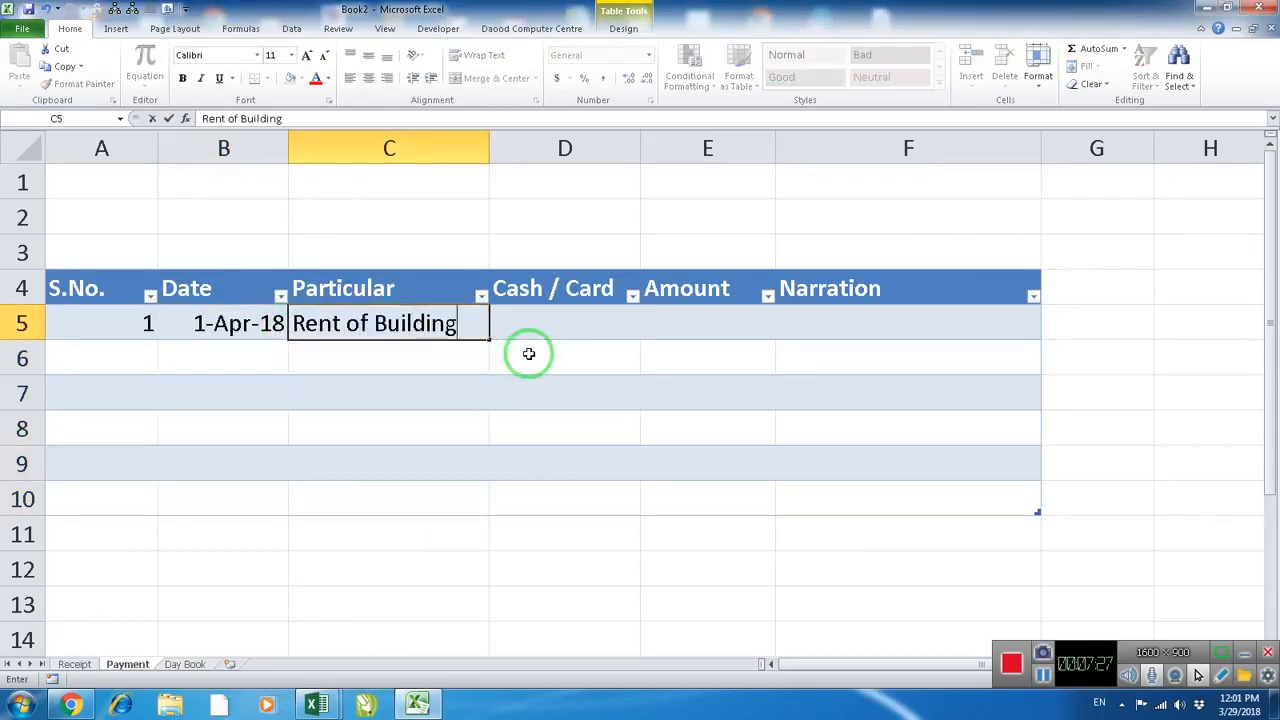
key("Tab")
type("Cash")
key("Tab")
type("5")
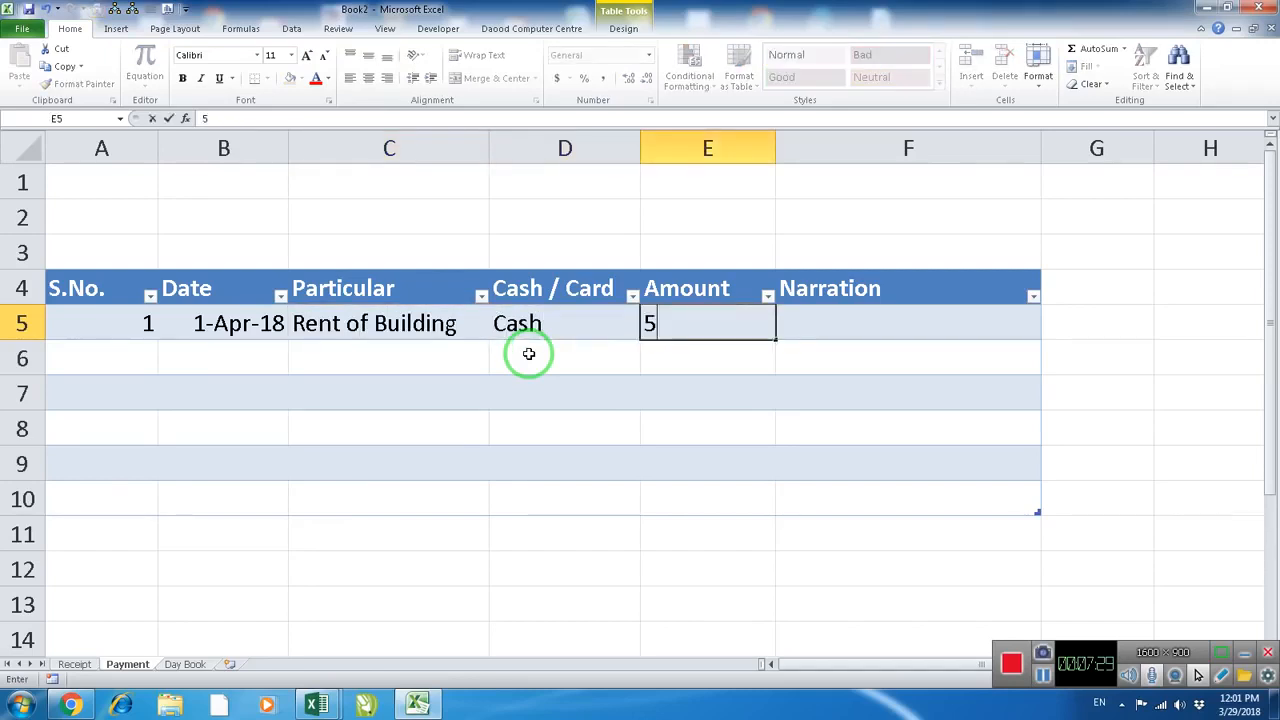
type("000")
Enter the narration "being rent paid of the month Apr" for the first payment and widen column F to fit the text
key("Tab")
type("bei")
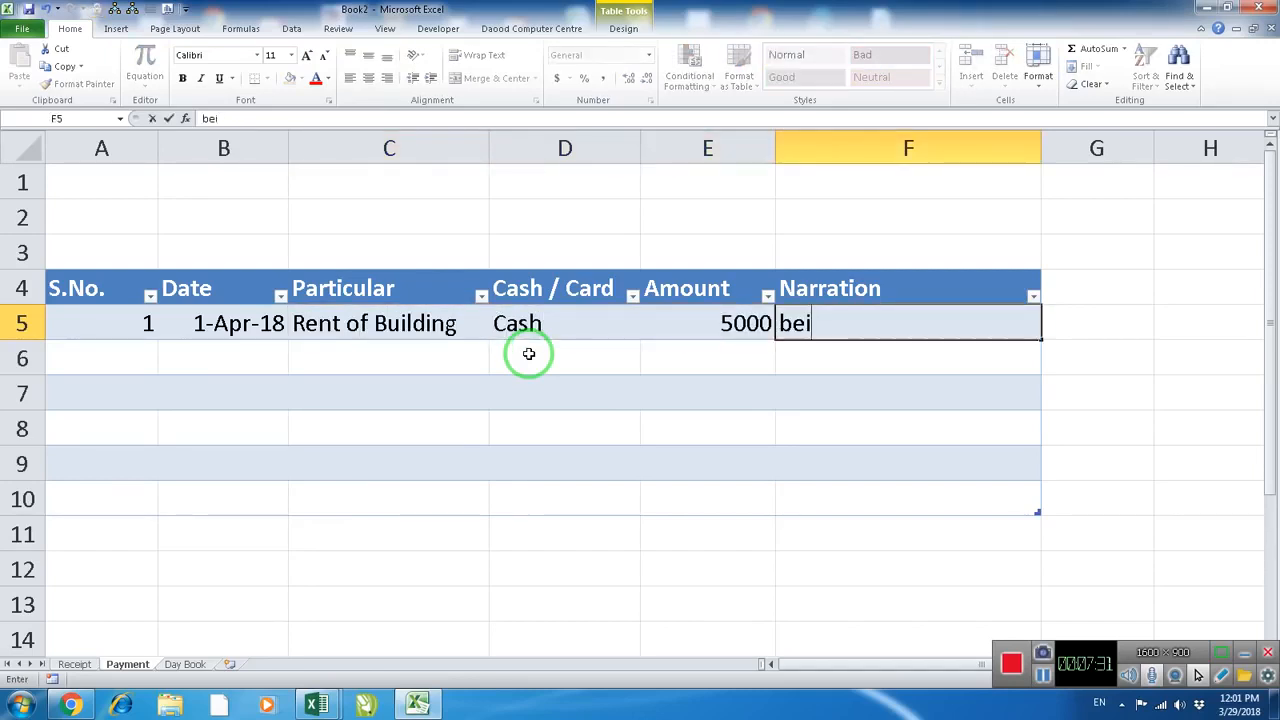
type("ng rent pa")
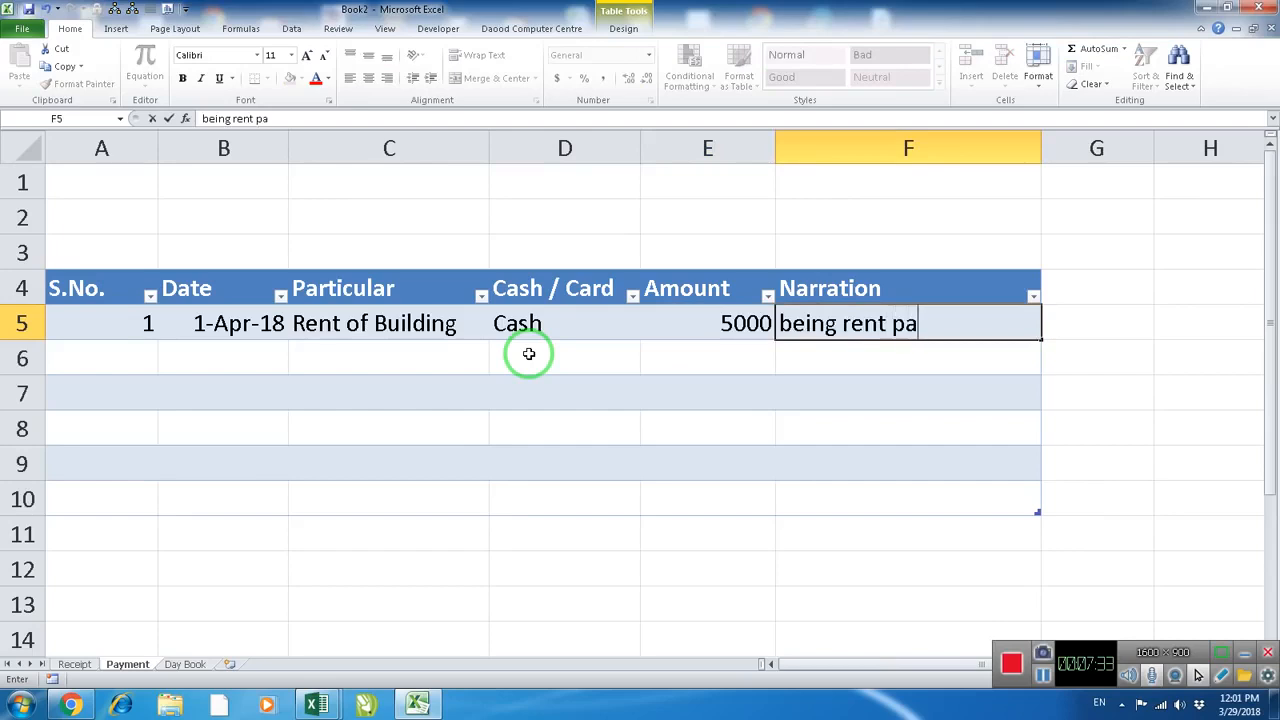
type("id of the ")
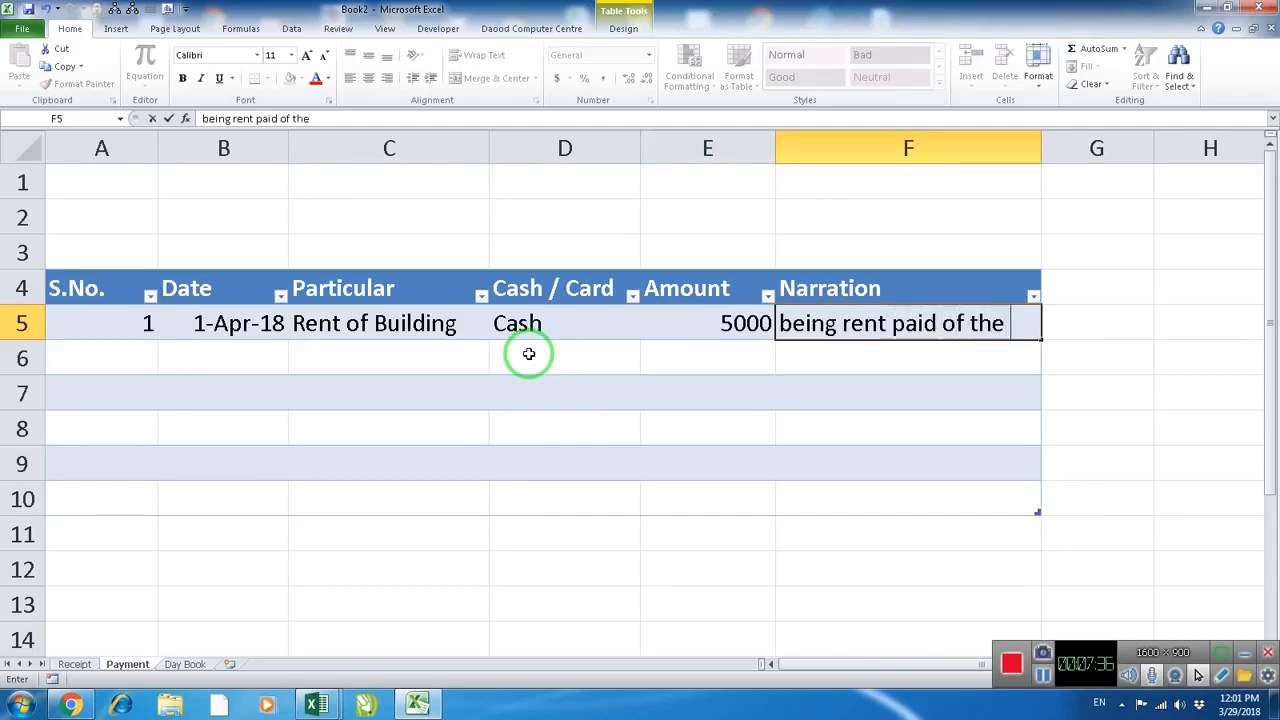
type("month Apr")
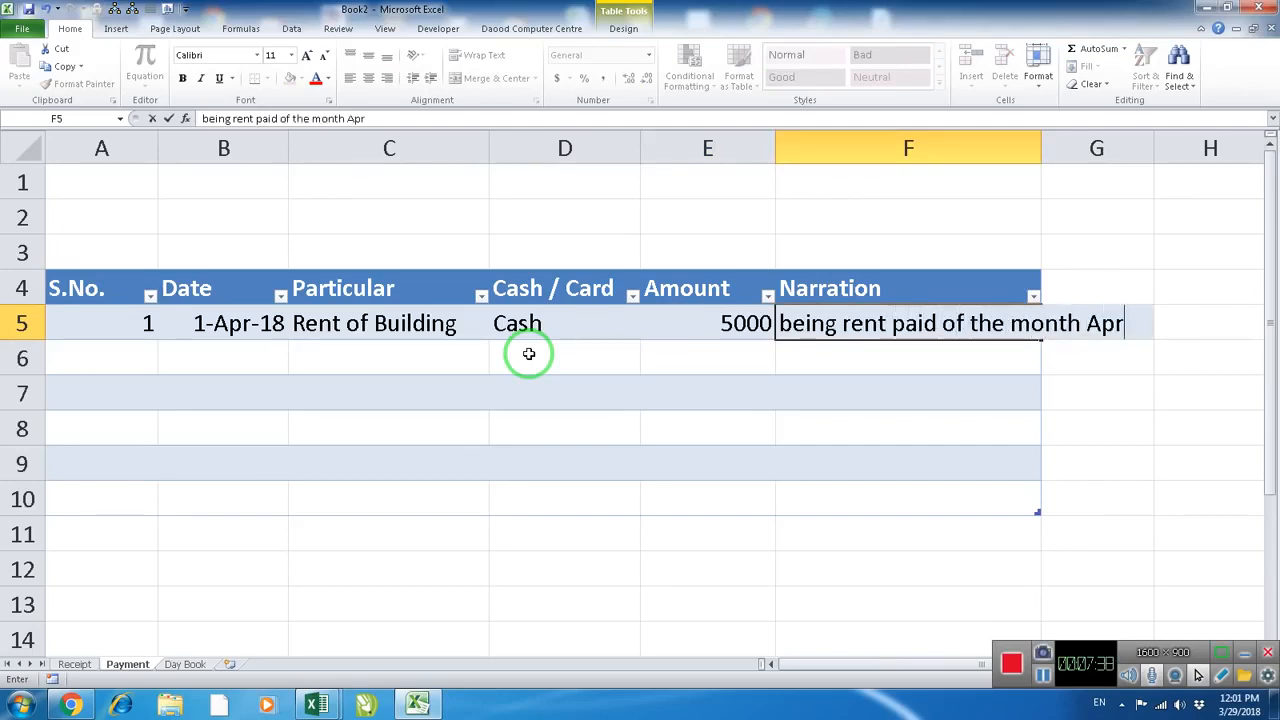
key("Return")
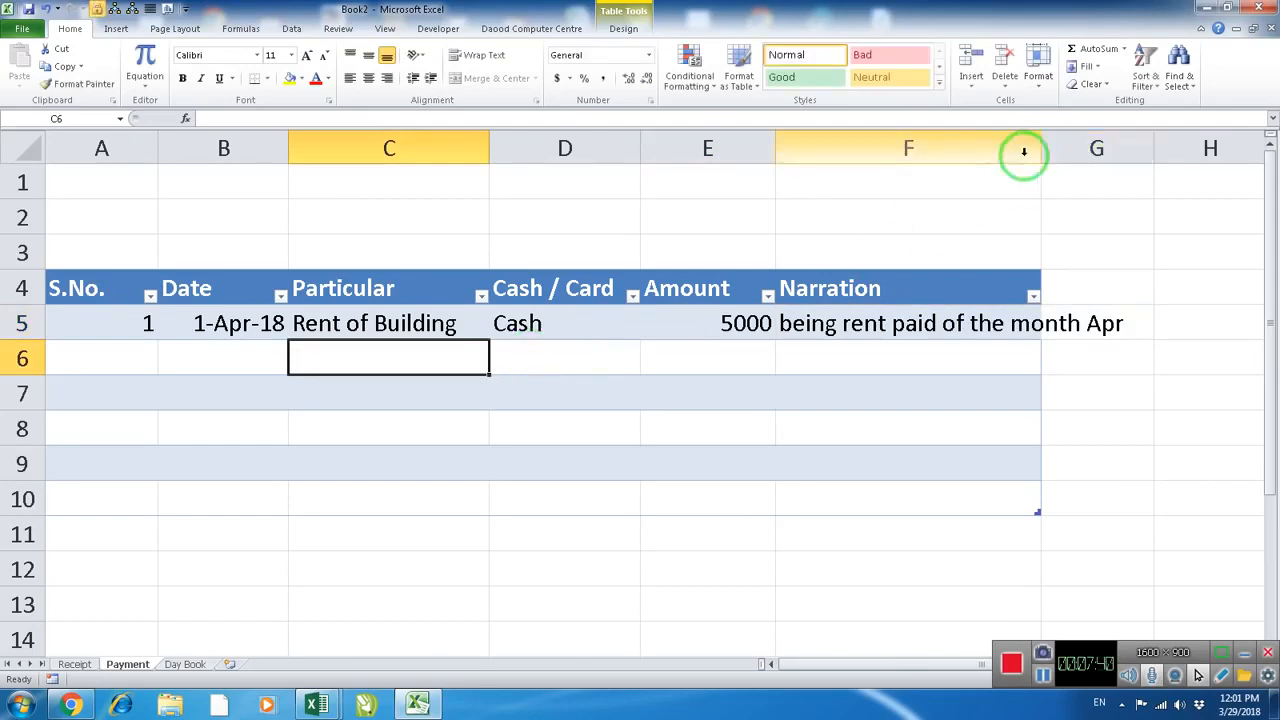
left_click_drag(1043, 149, 1148, 161)
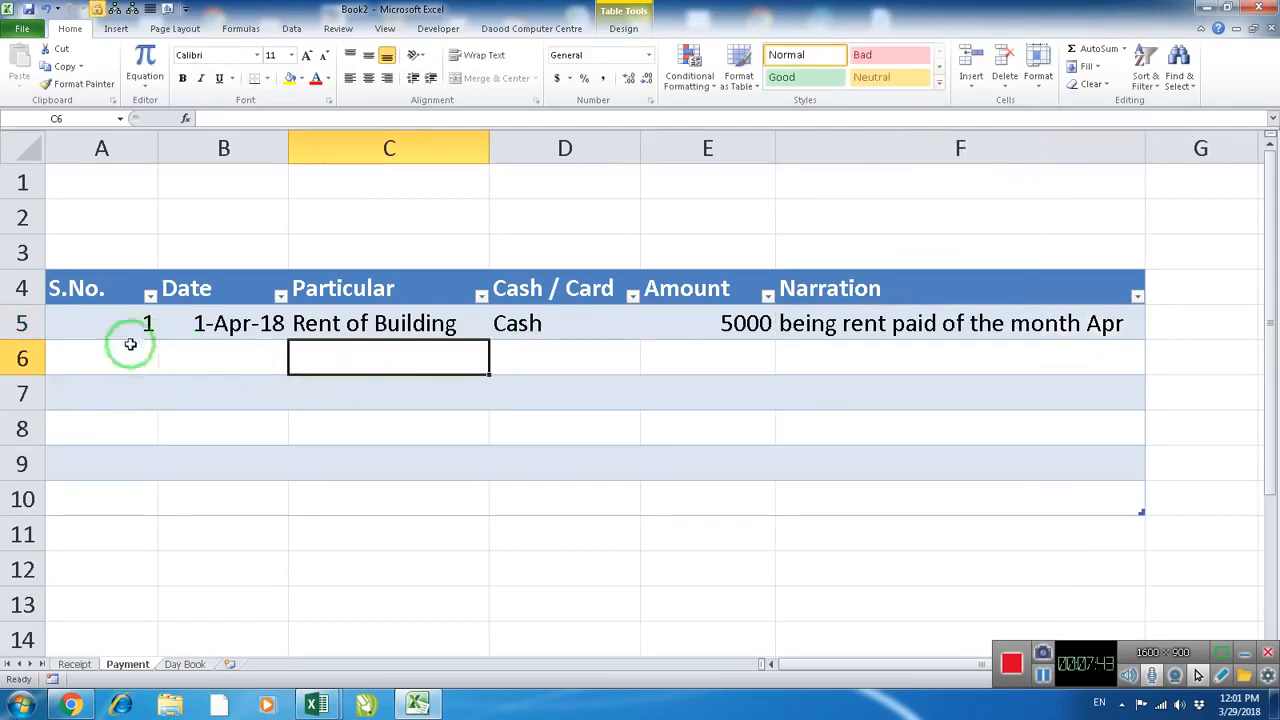
Narrow column A of the Payment sheet to about the width of its heading and center the S.No. cells A5:A10
left_click(130, 325)
left_click_drag(160, 149, 117, 162)
left_click_drag(74, 320, 74, 500)
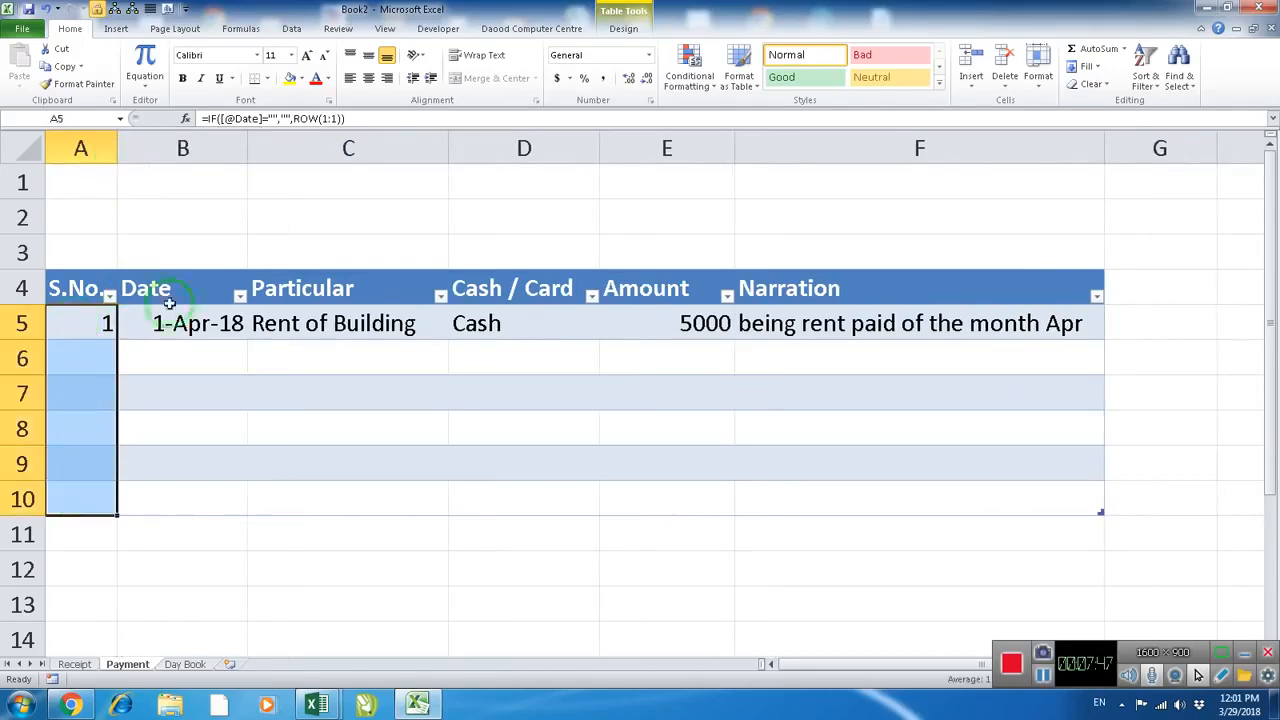
left_click(366, 88)
left_click(171, 390)
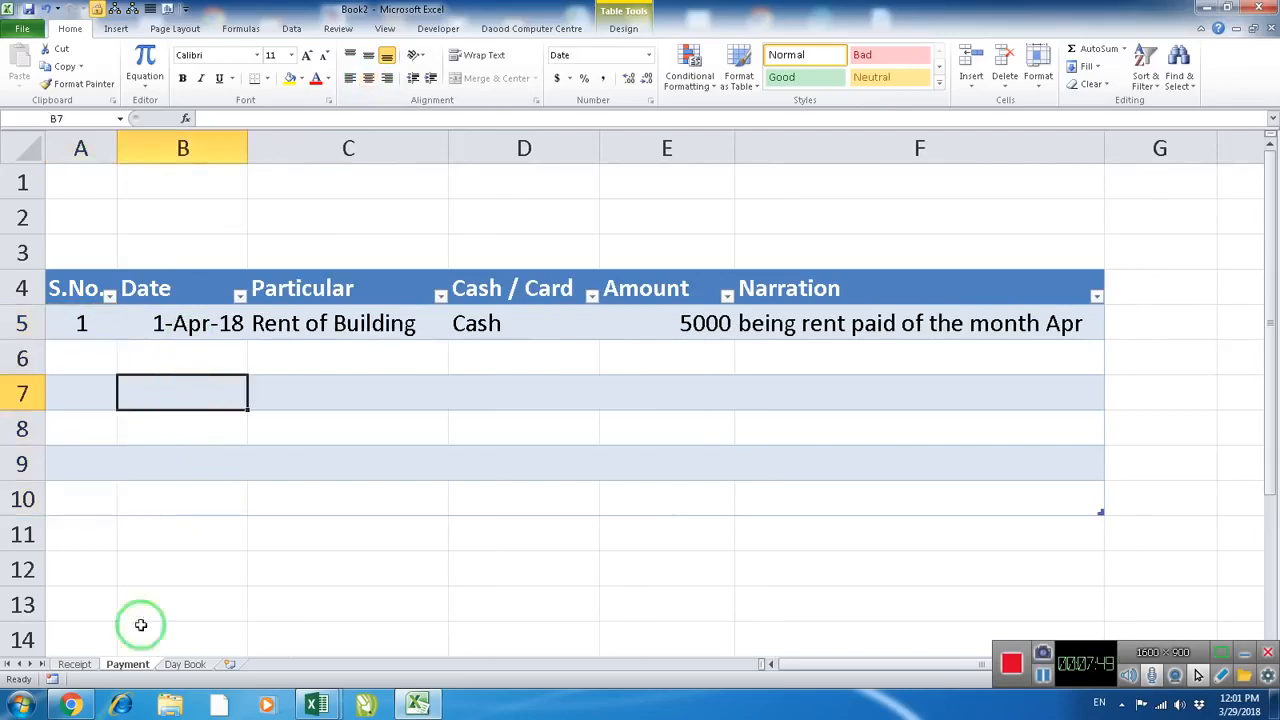
left_click(75, 664)
left_click(125, 664)
left_click(75, 664)
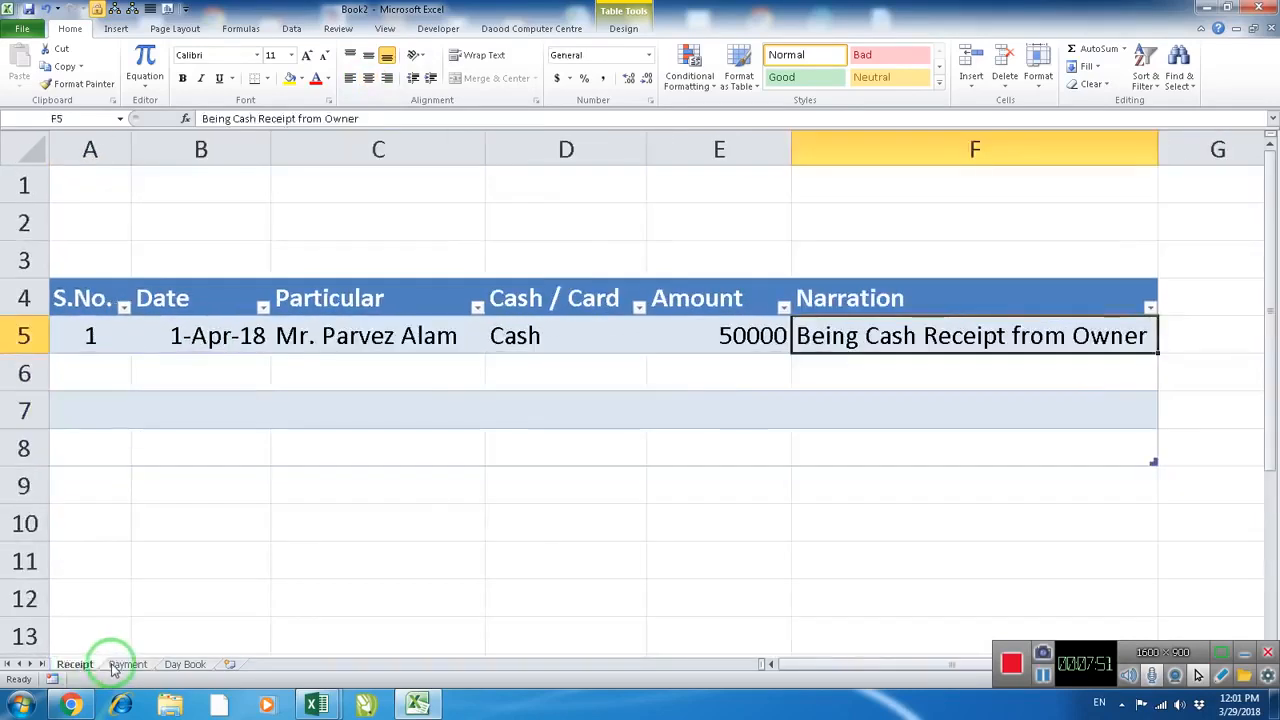
left_click(125, 664)
On the Day Book sheet, start a SUMIF formula in cell C6 with tblreceipt[Date] as the range
left_click(183, 664)
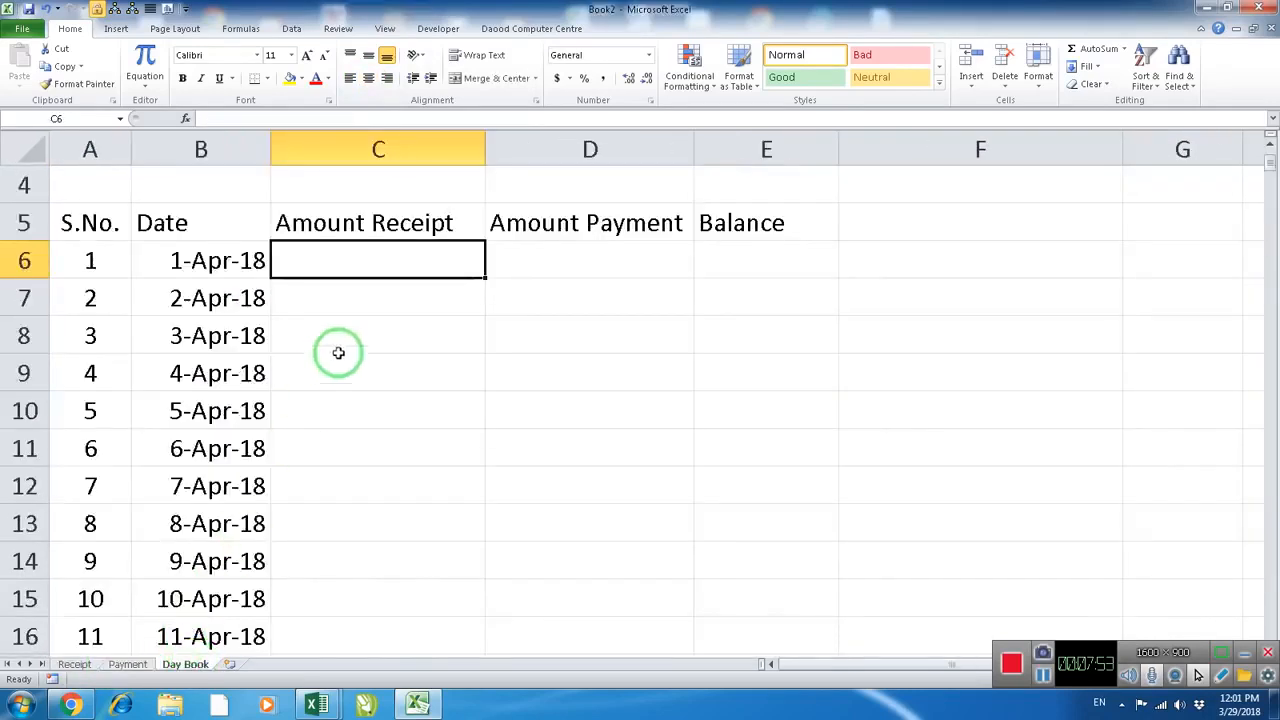
left_click(369, 328)
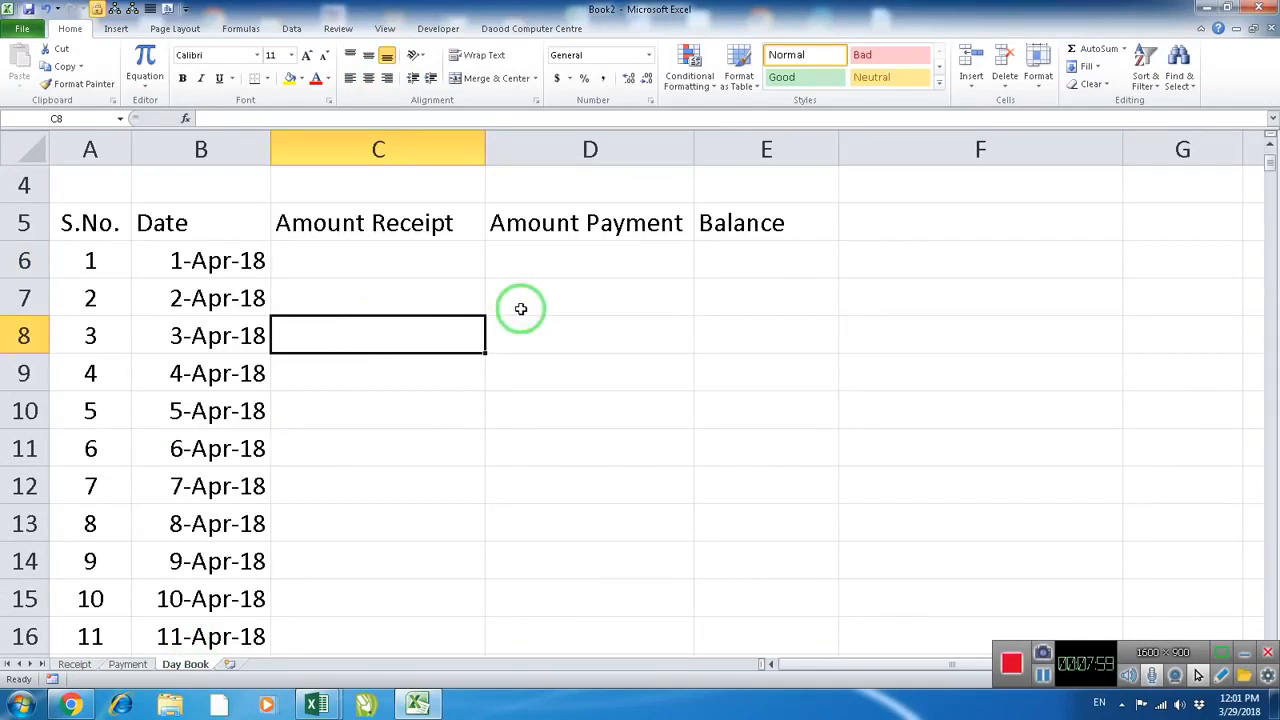
scroll(520, 308, "down", 3)
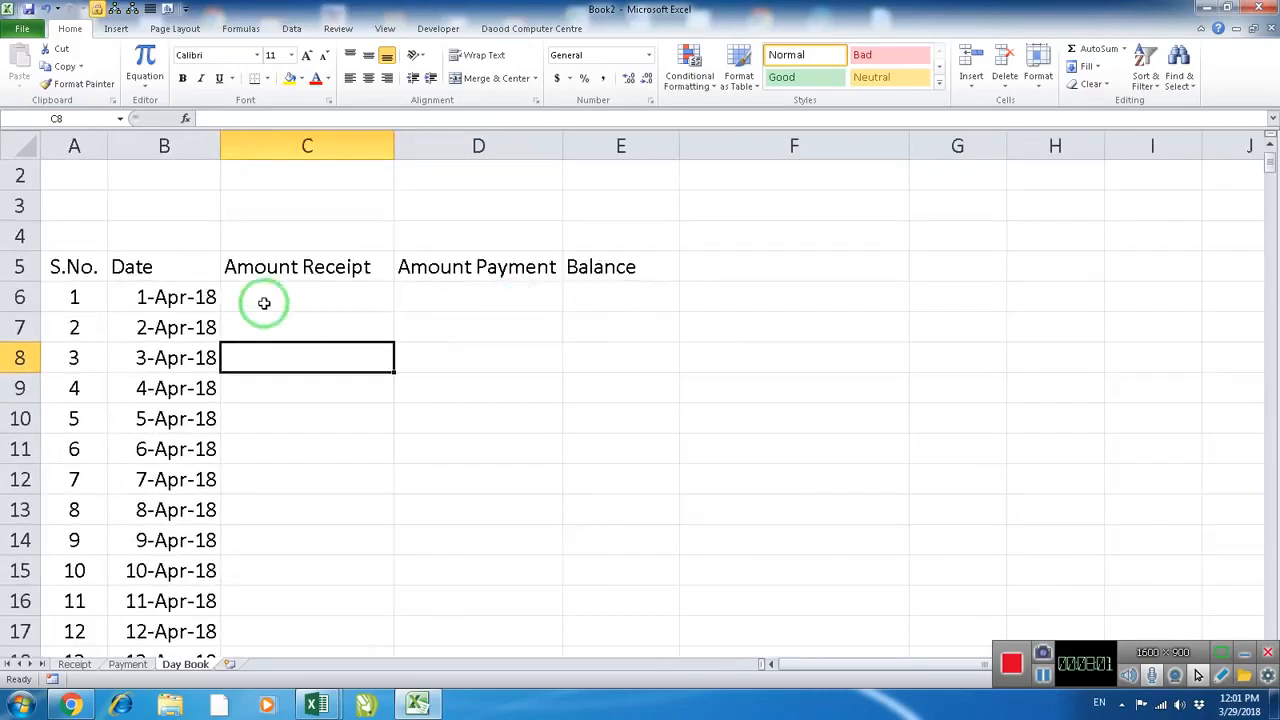
scroll(263, 297, "up", 1)
left_click(315, 279)
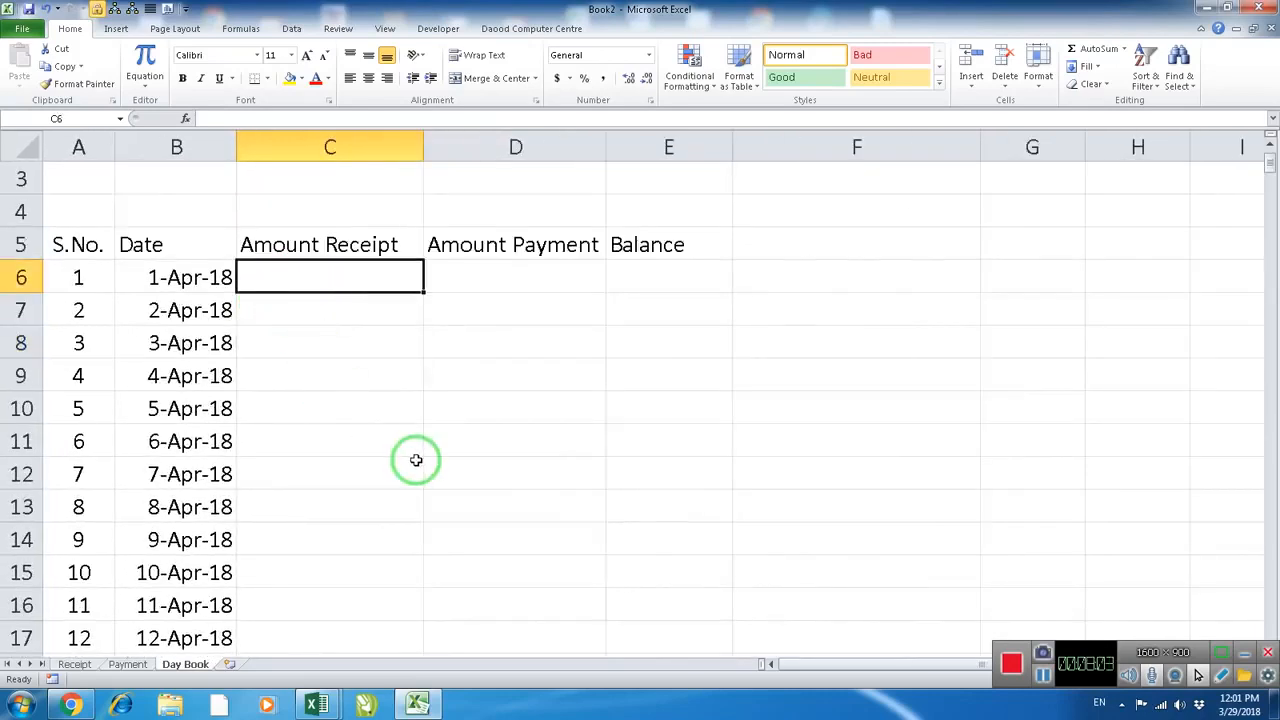
type("=")
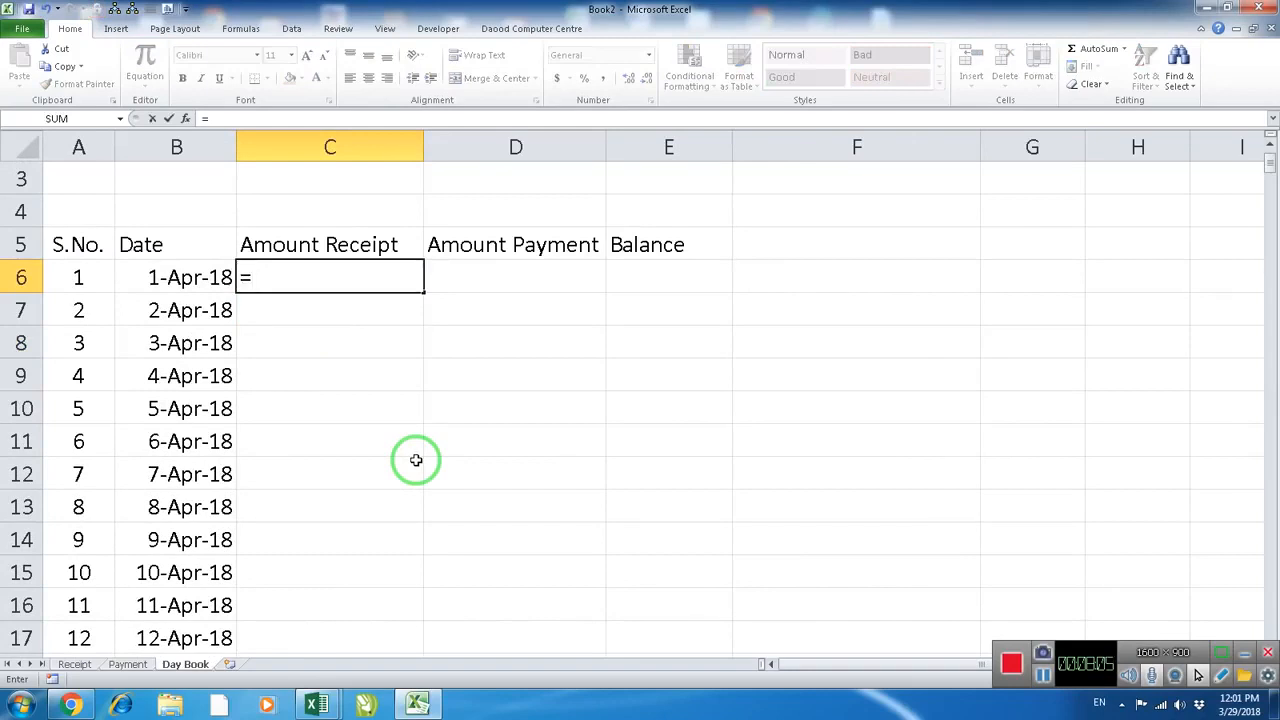
type("sumif")
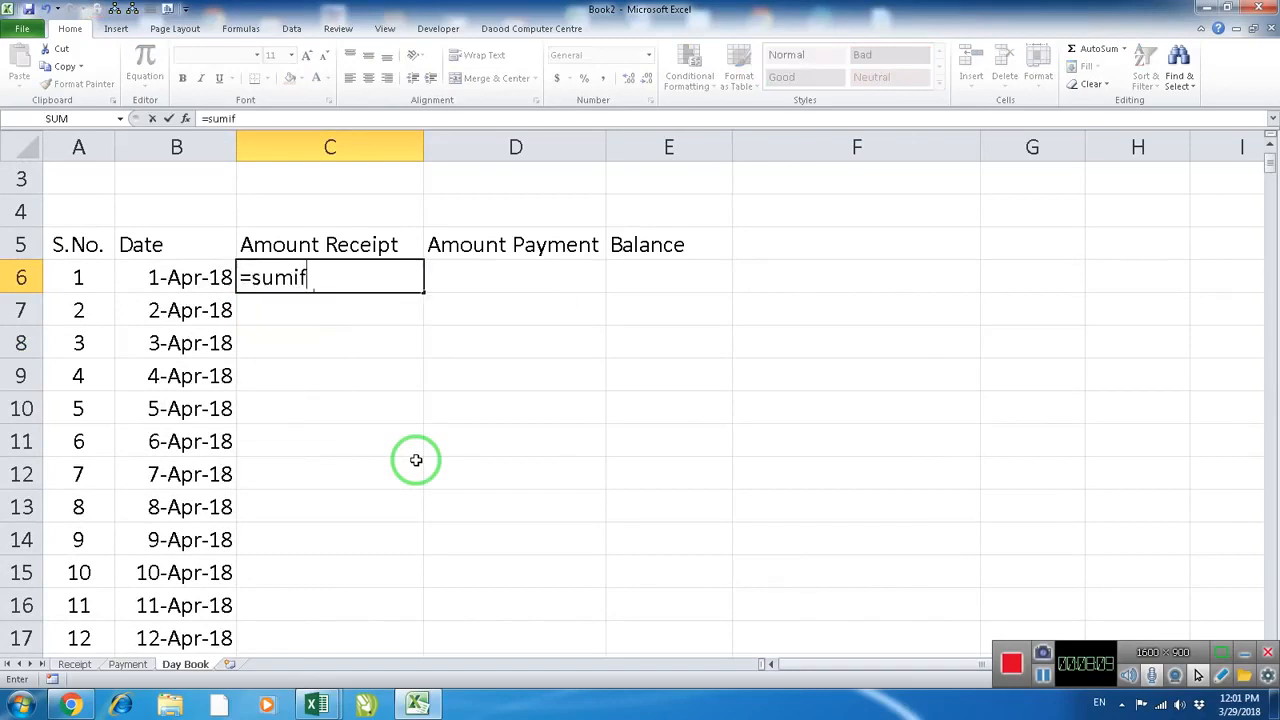
type("(")
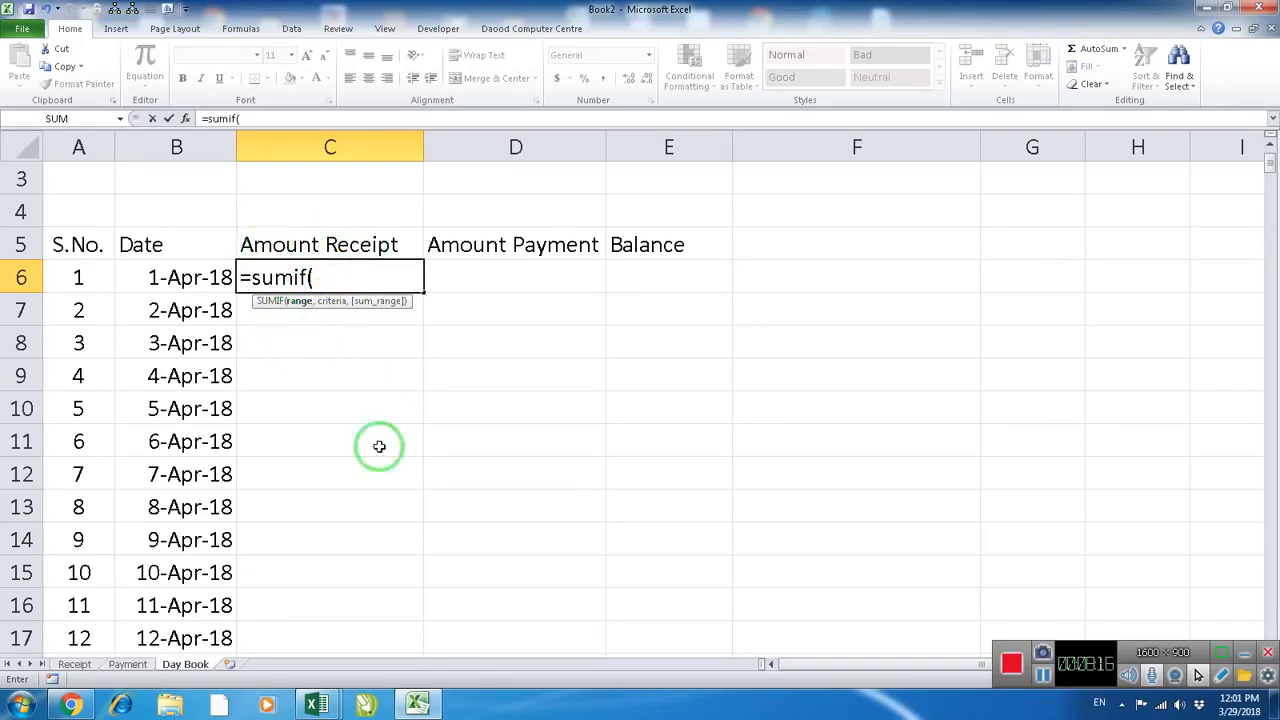
type("t")
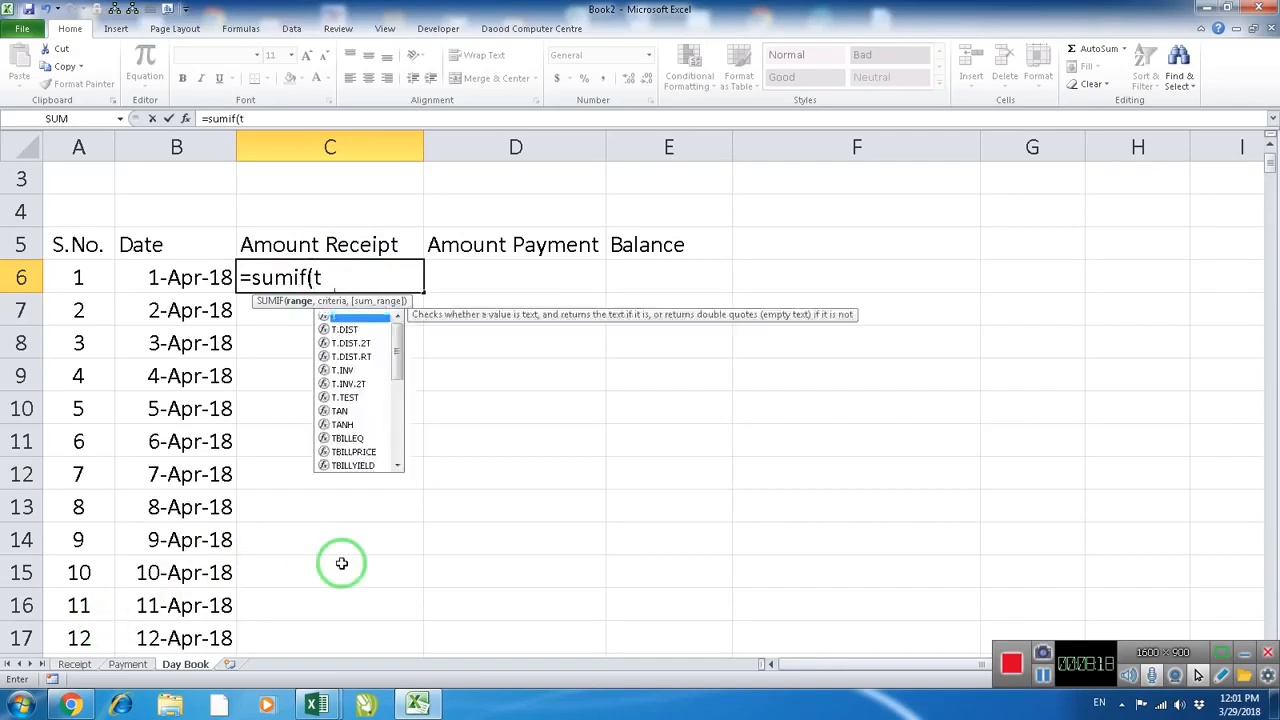
type("bl")
key("Down")
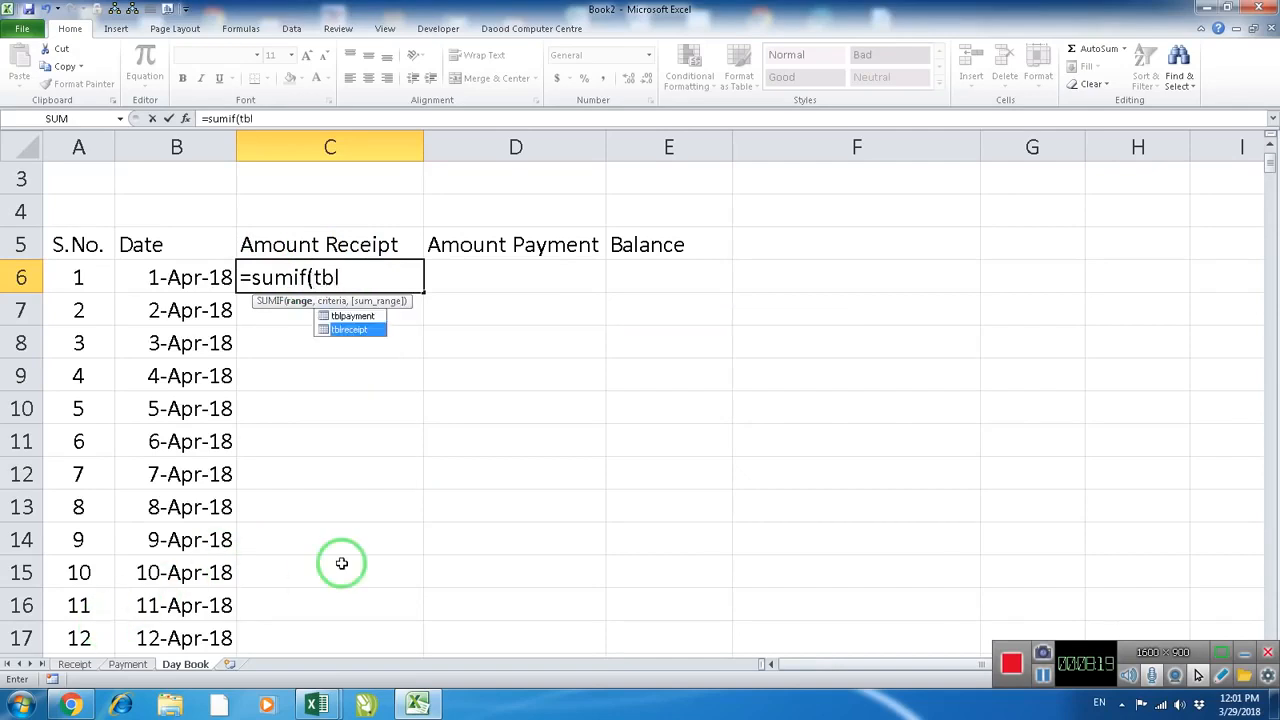
key("Tab")
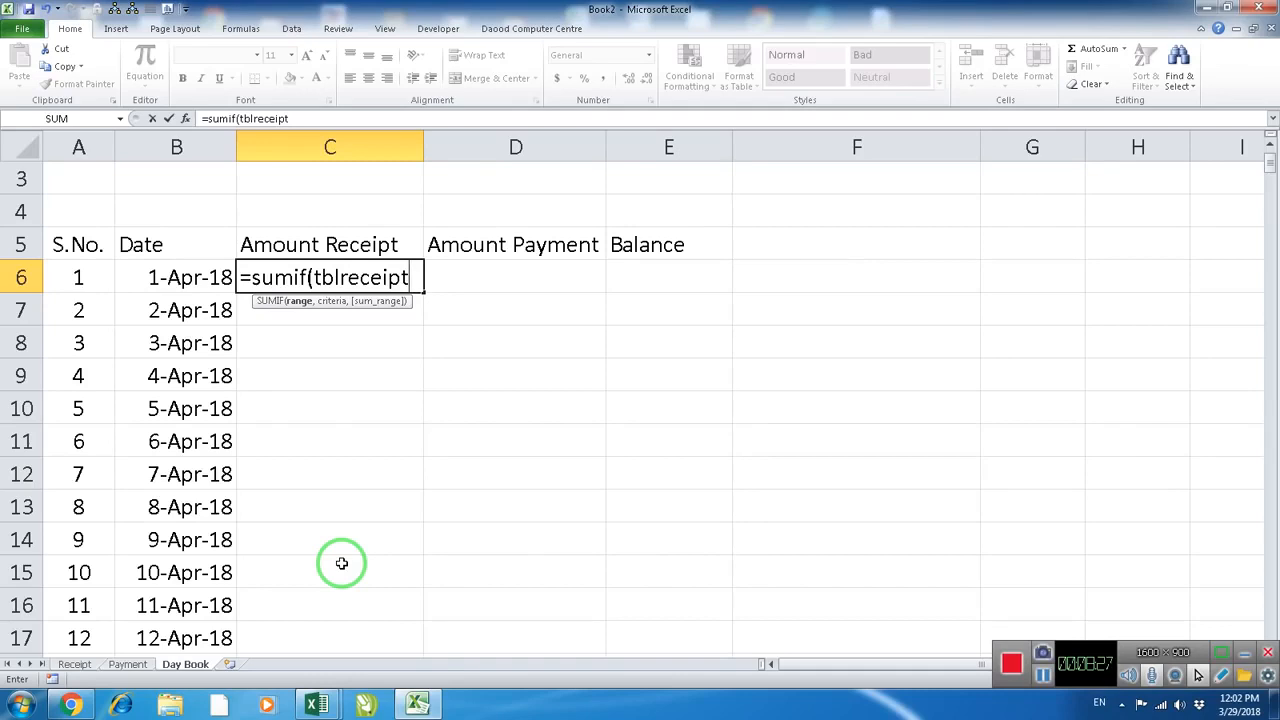
type("[")
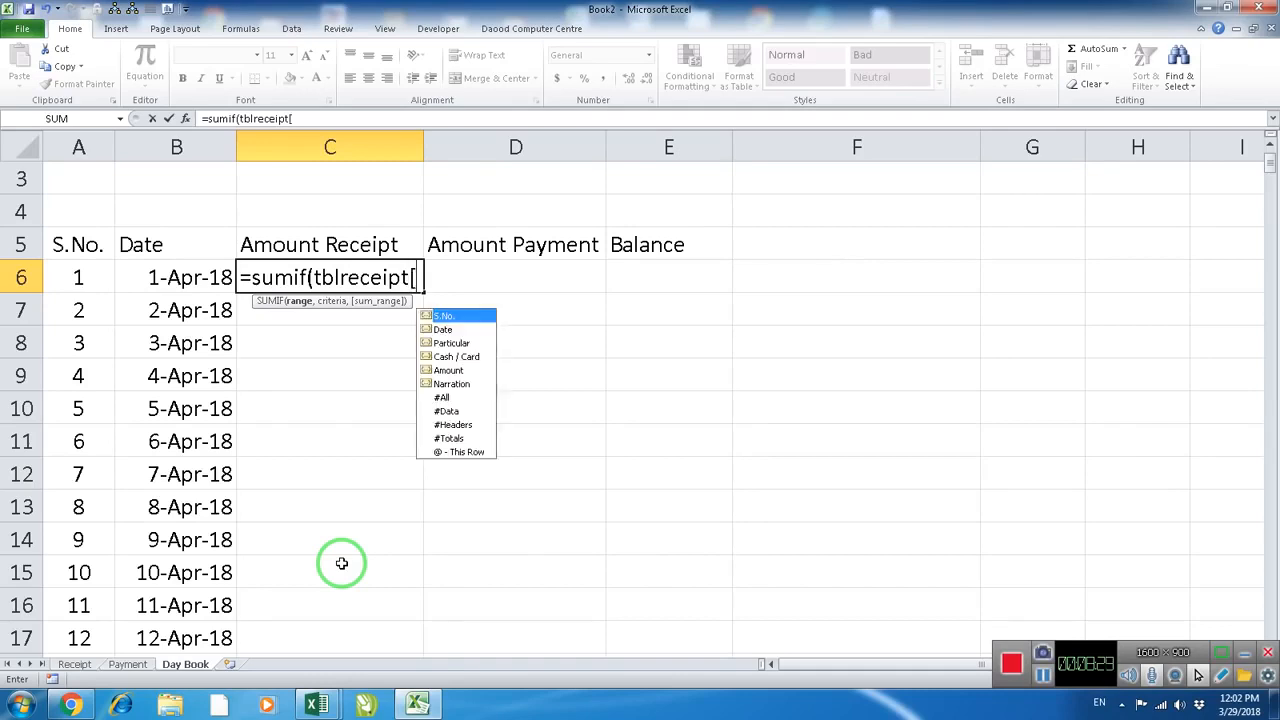
double_click(445, 331)
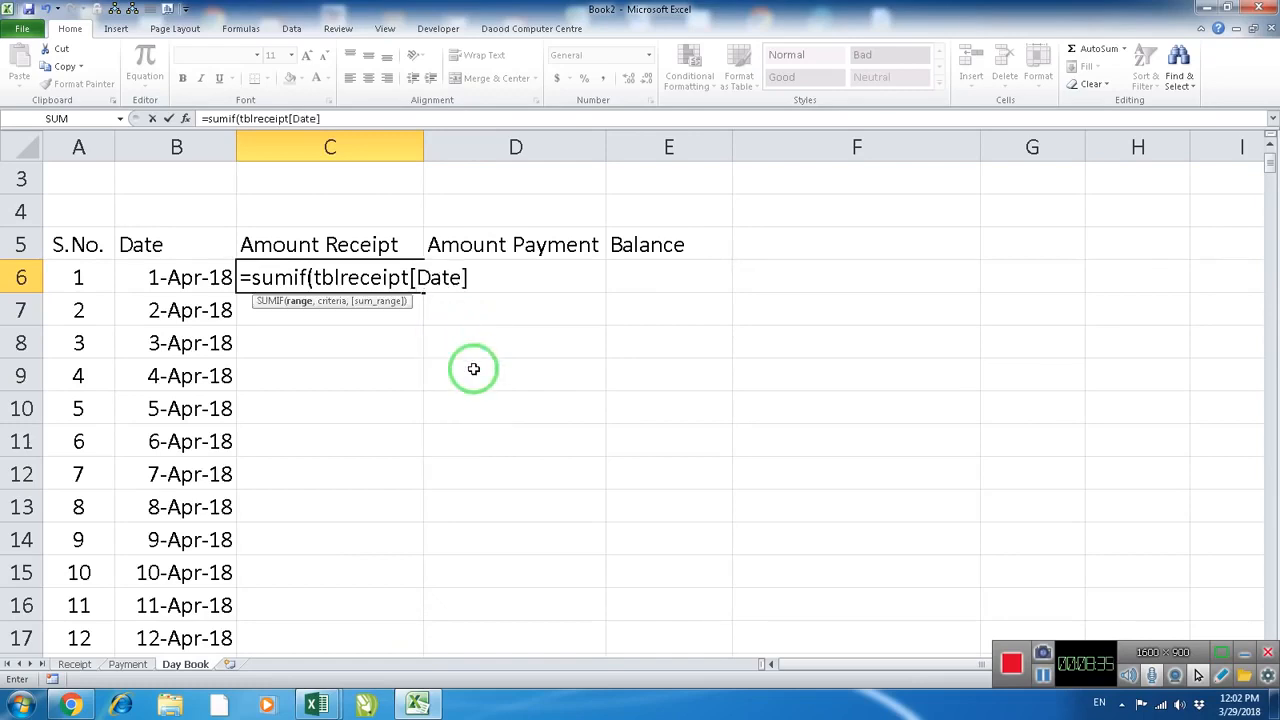
Complete the Amount Receipt SUMIF formula with B6 as the criteria and tblreceipt[Amount] as the sum range
type(",")
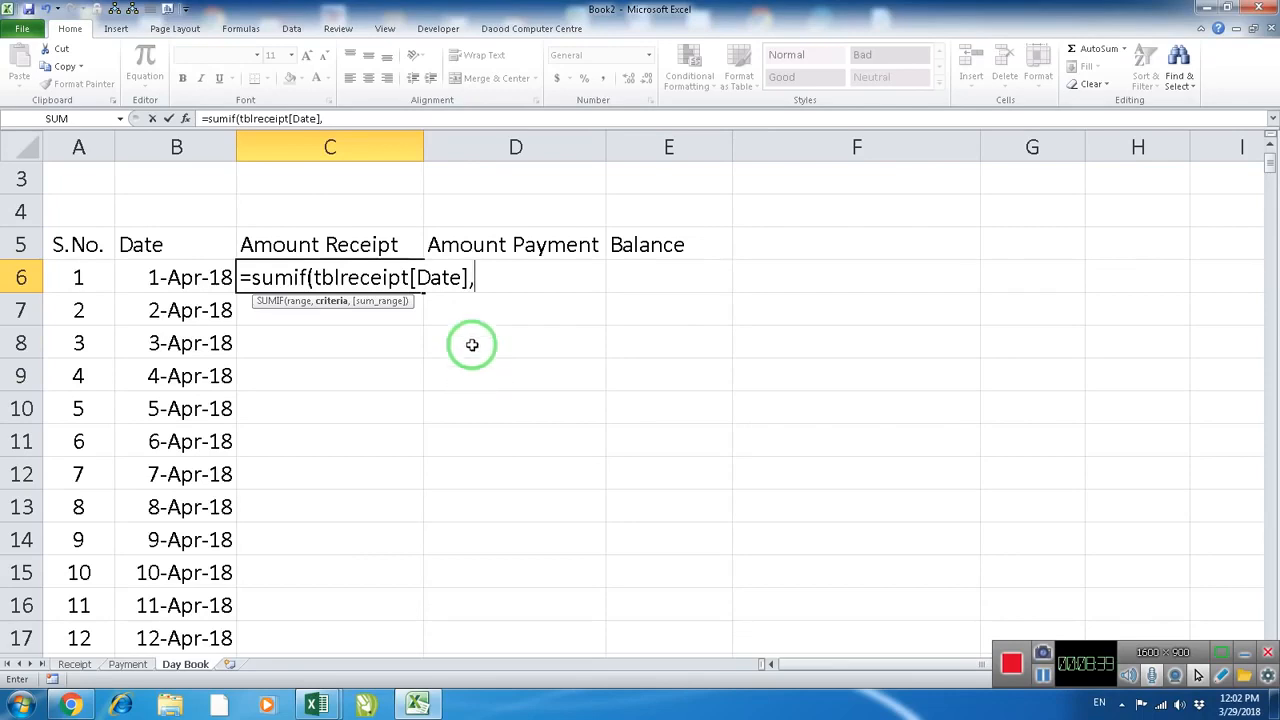
left_click(183, 278)
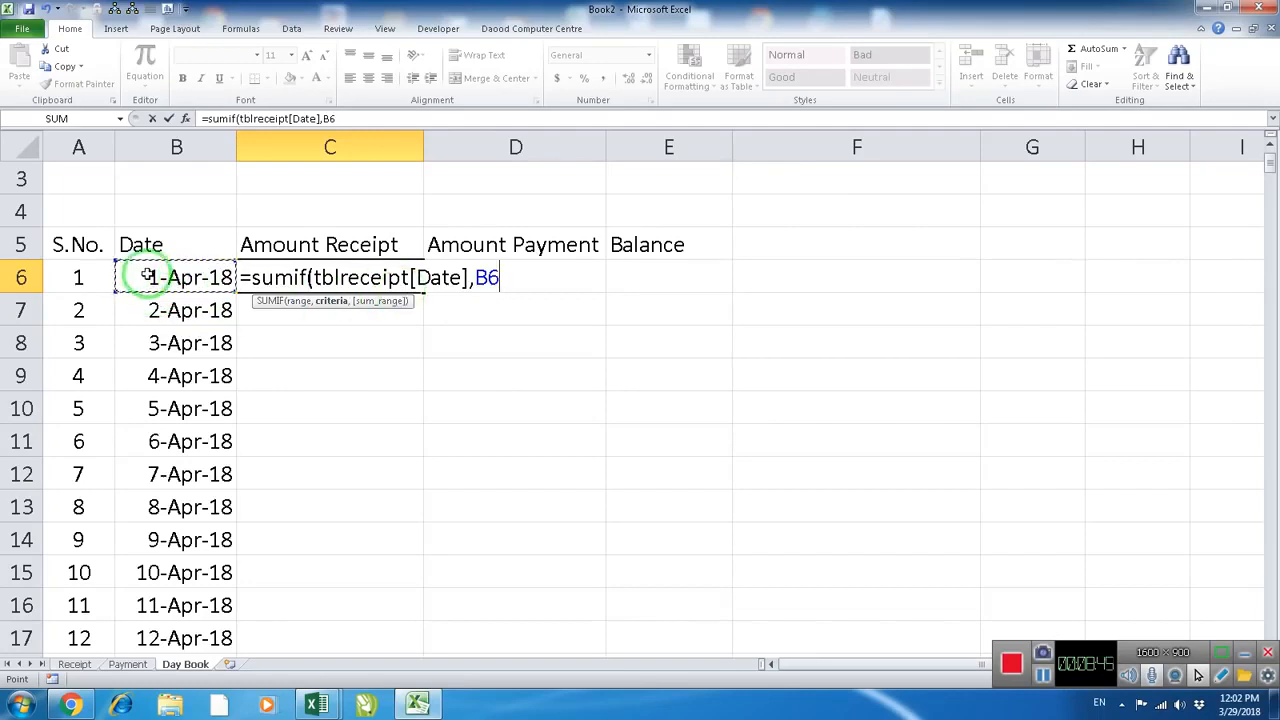
type(",")
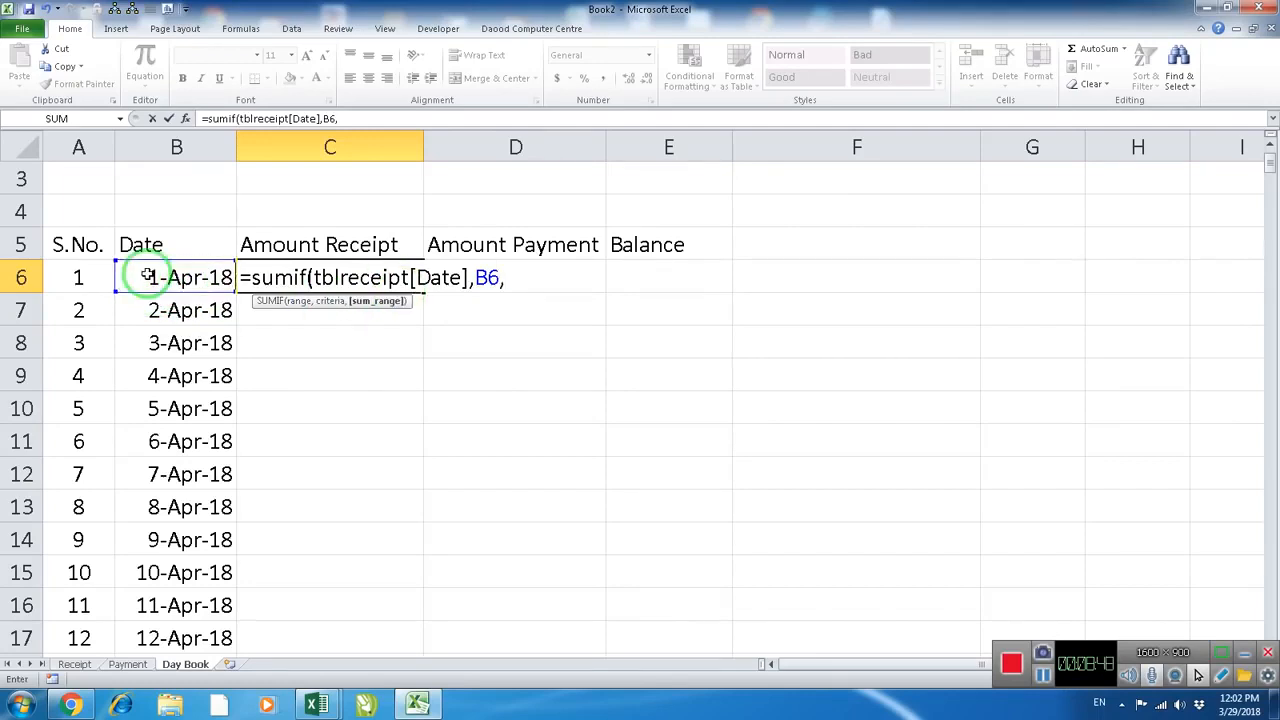
type("tblreceipt")
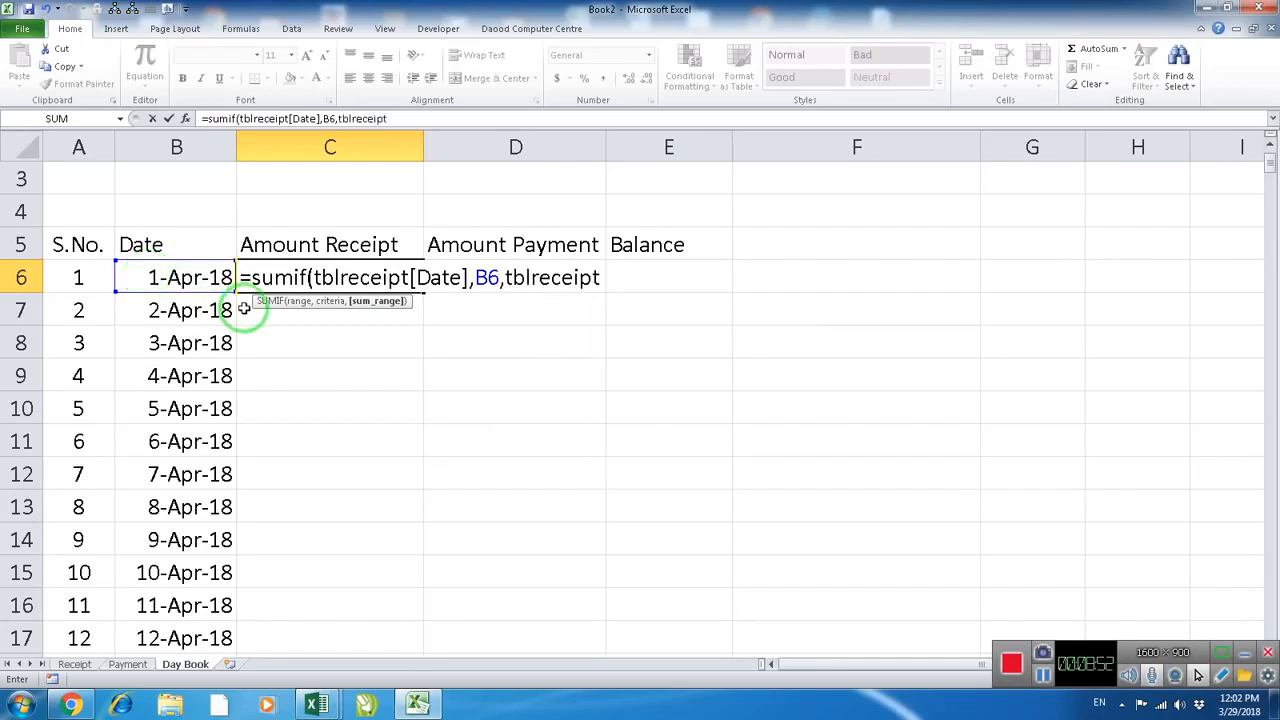
type("[")
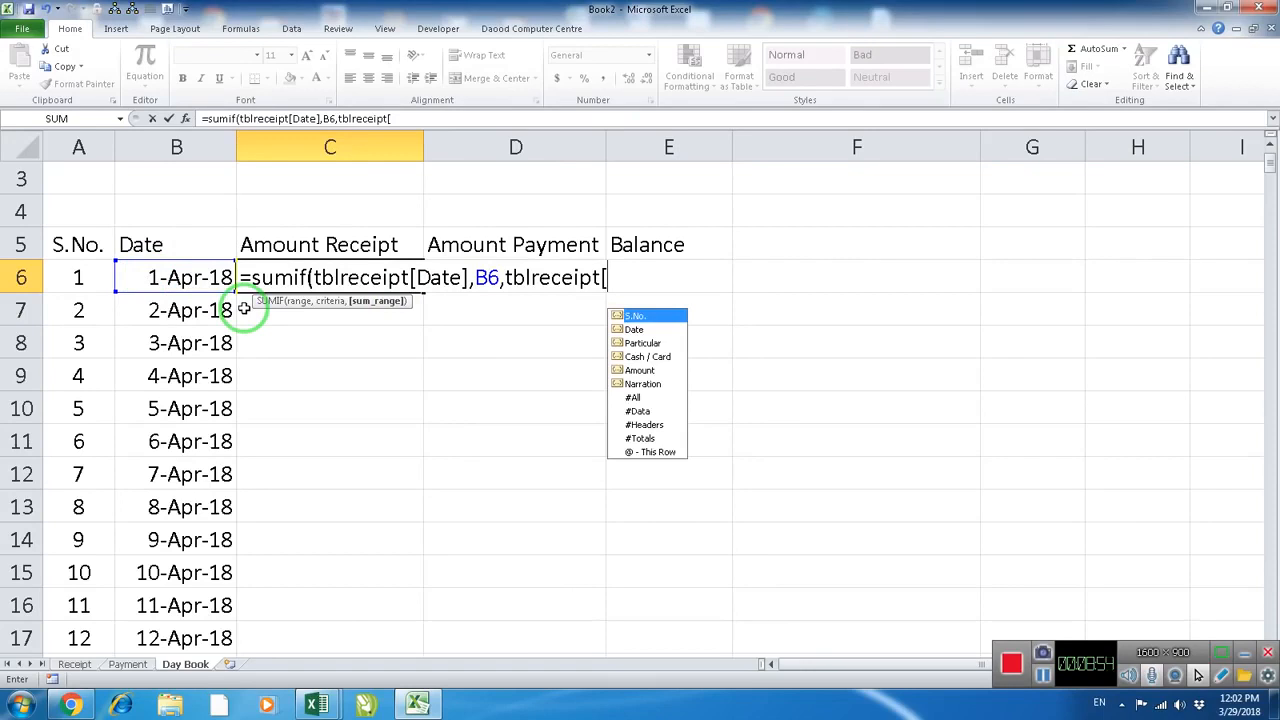
type("a")
key("Tab")
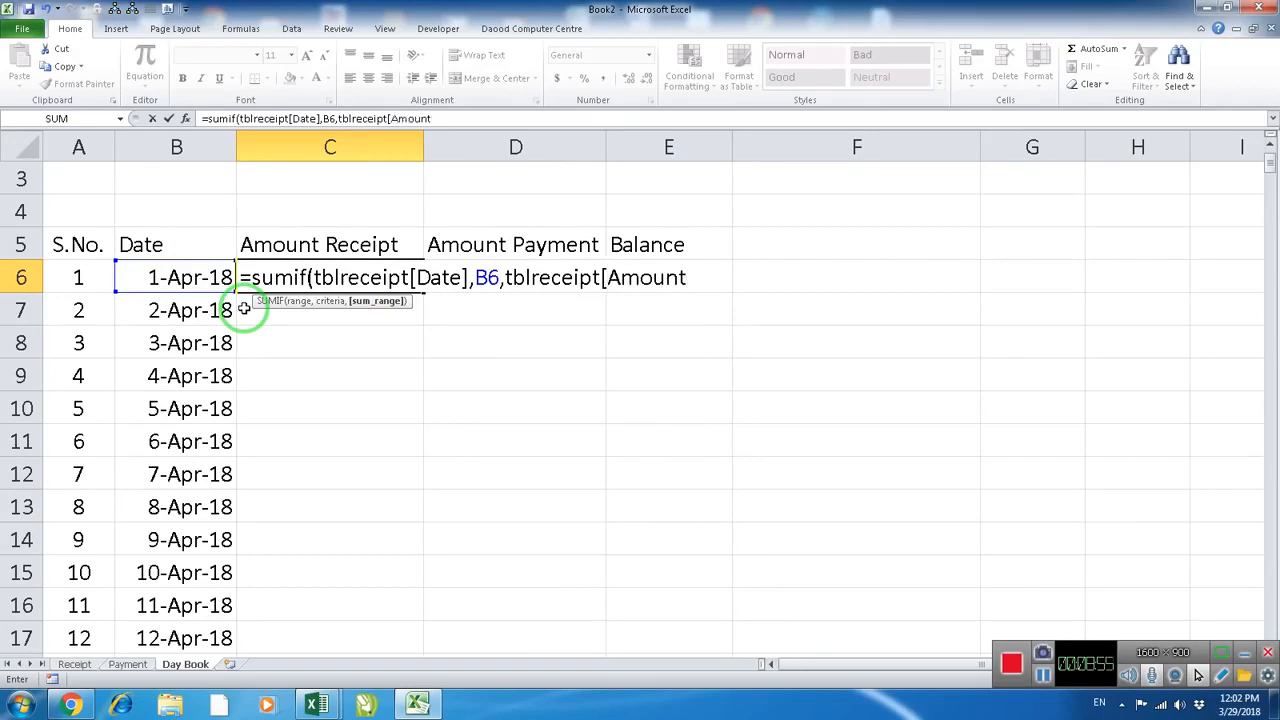
key("Return")
key("Up")
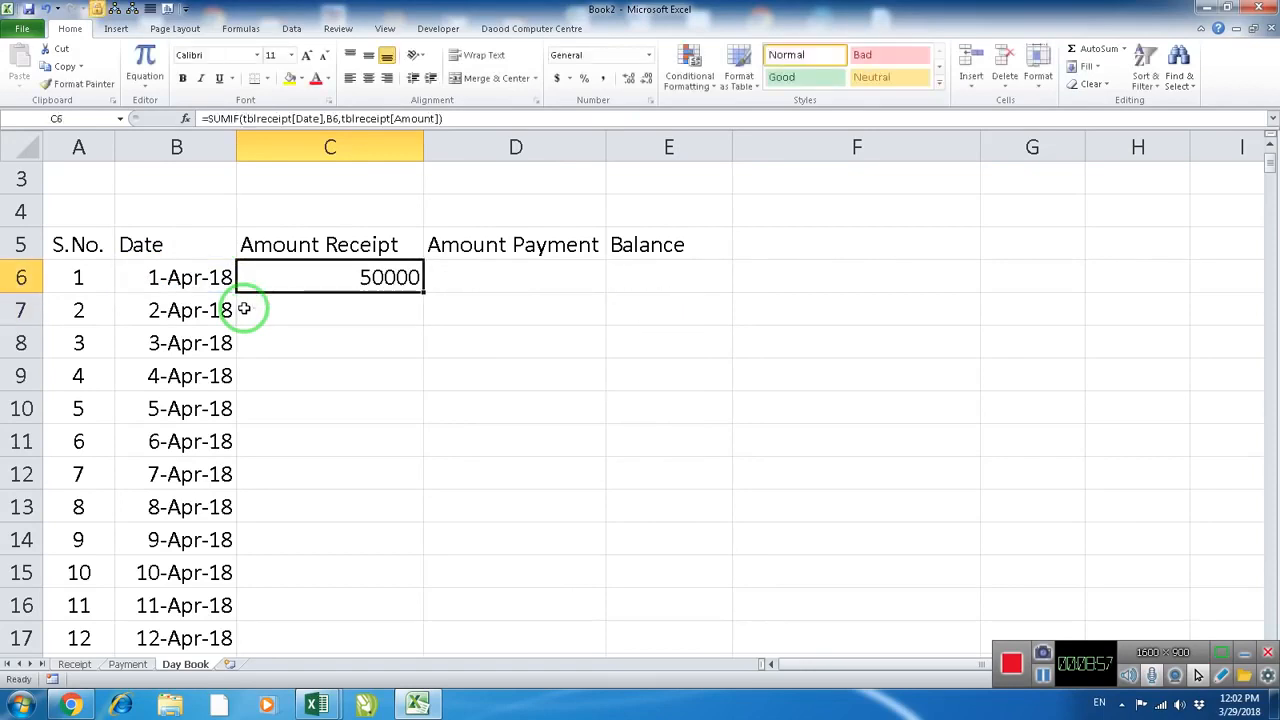
left_click(341, 308)
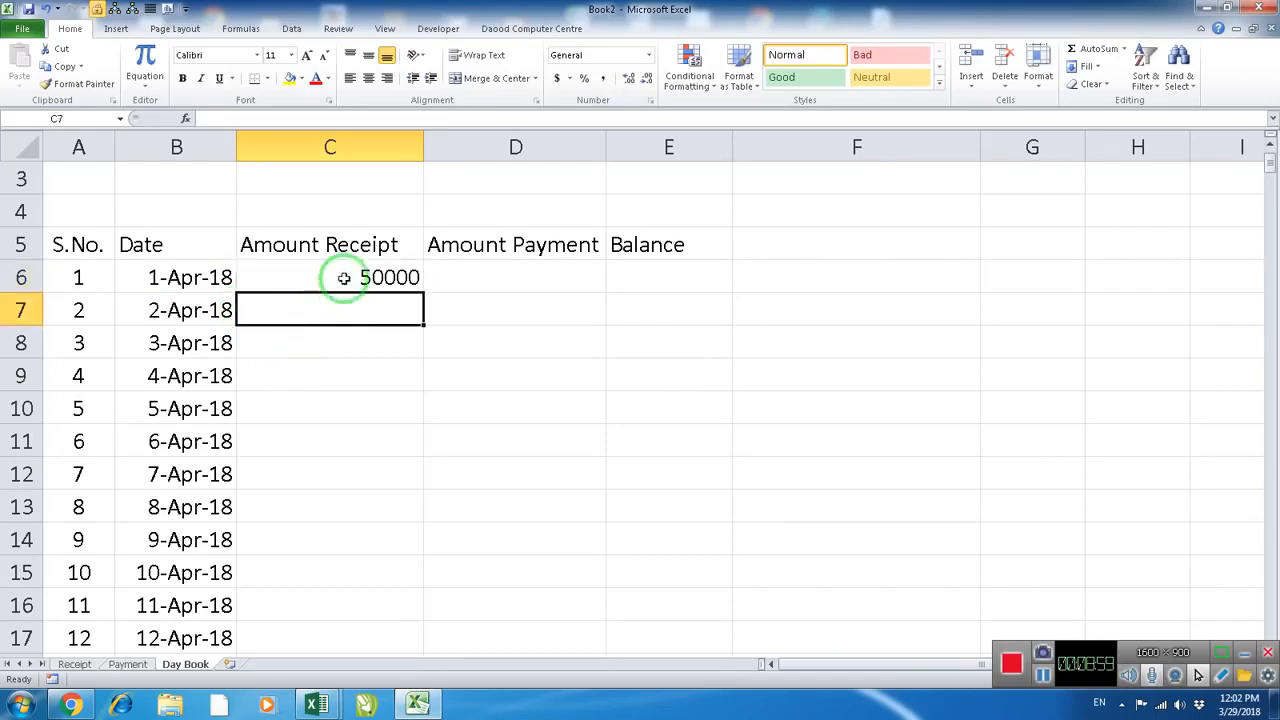
left_click(349, 284)
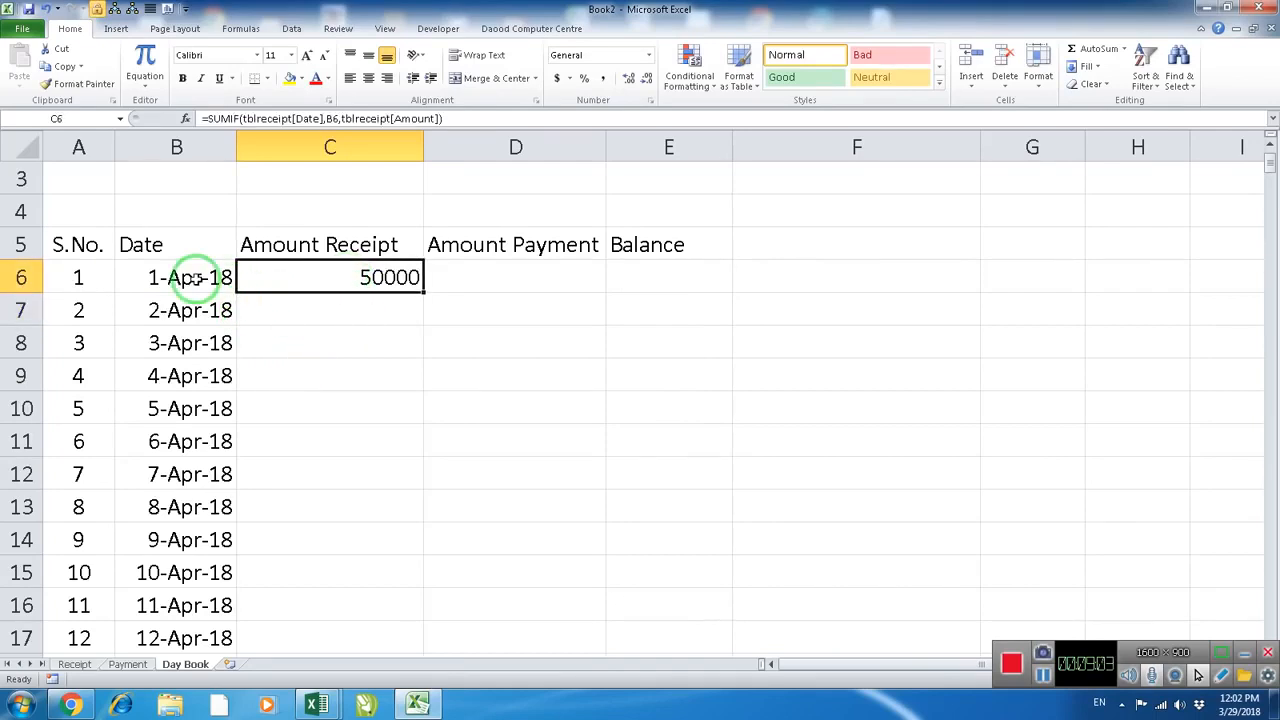
Start a SUMIF formula in the Amount Payment cell D6 with tblpayment[Date] as the range
left_click(528, 274)
type("=")
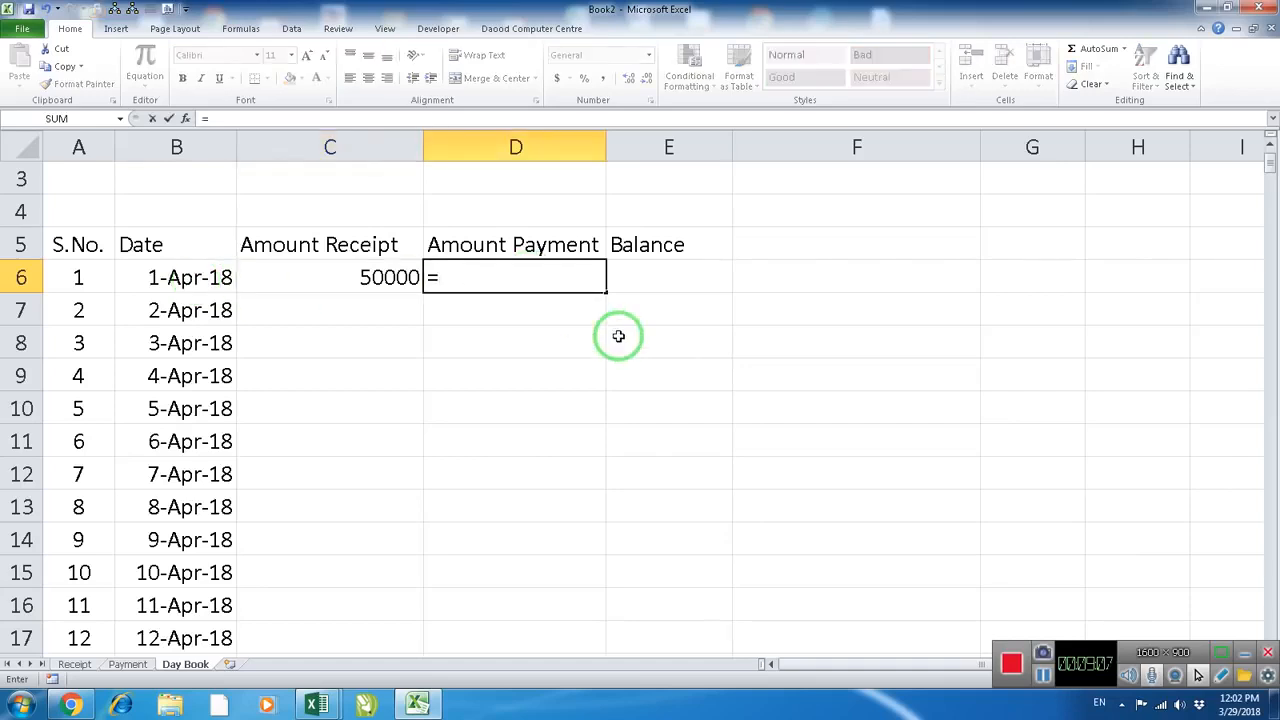
type("sumif(")
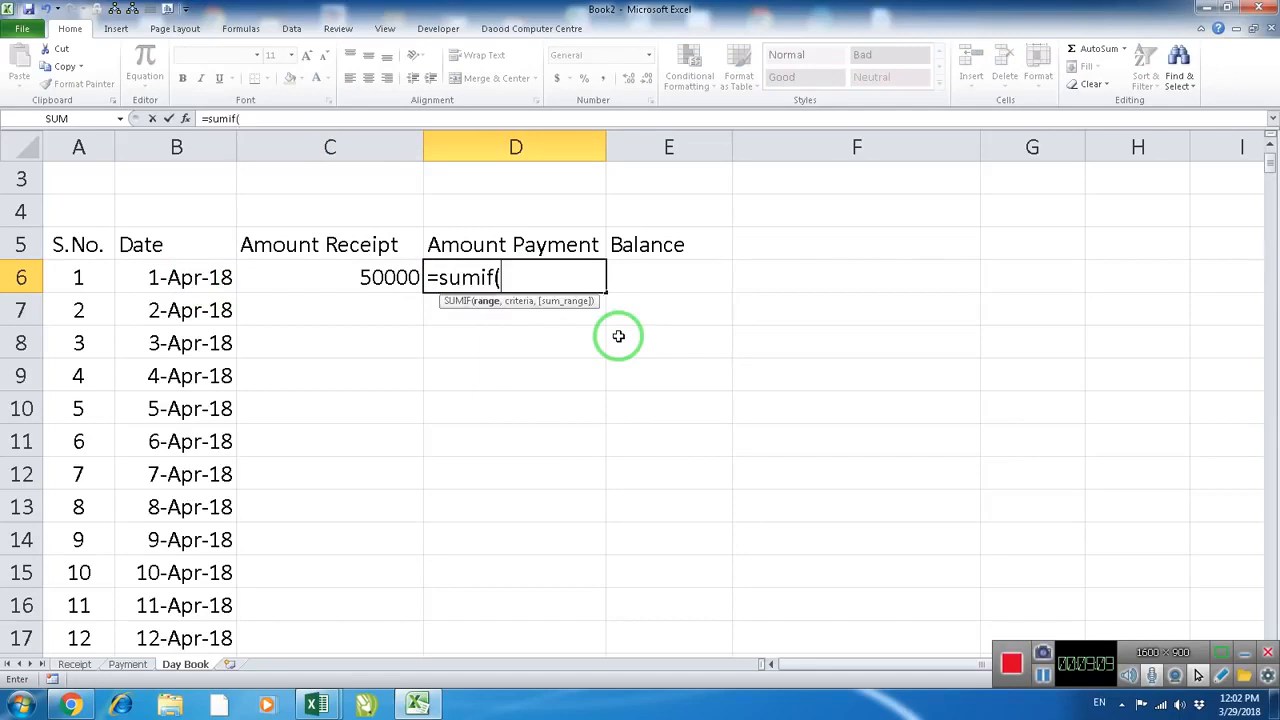
type("tb")
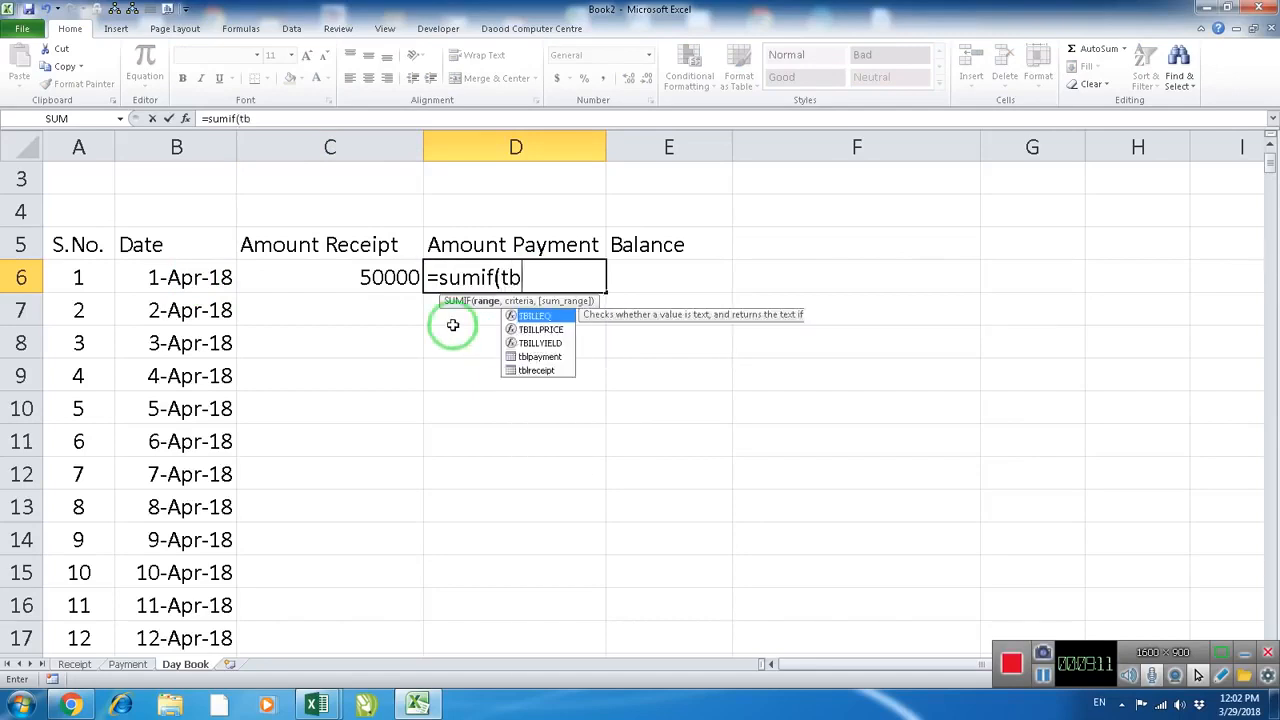
type("lpayment[d")
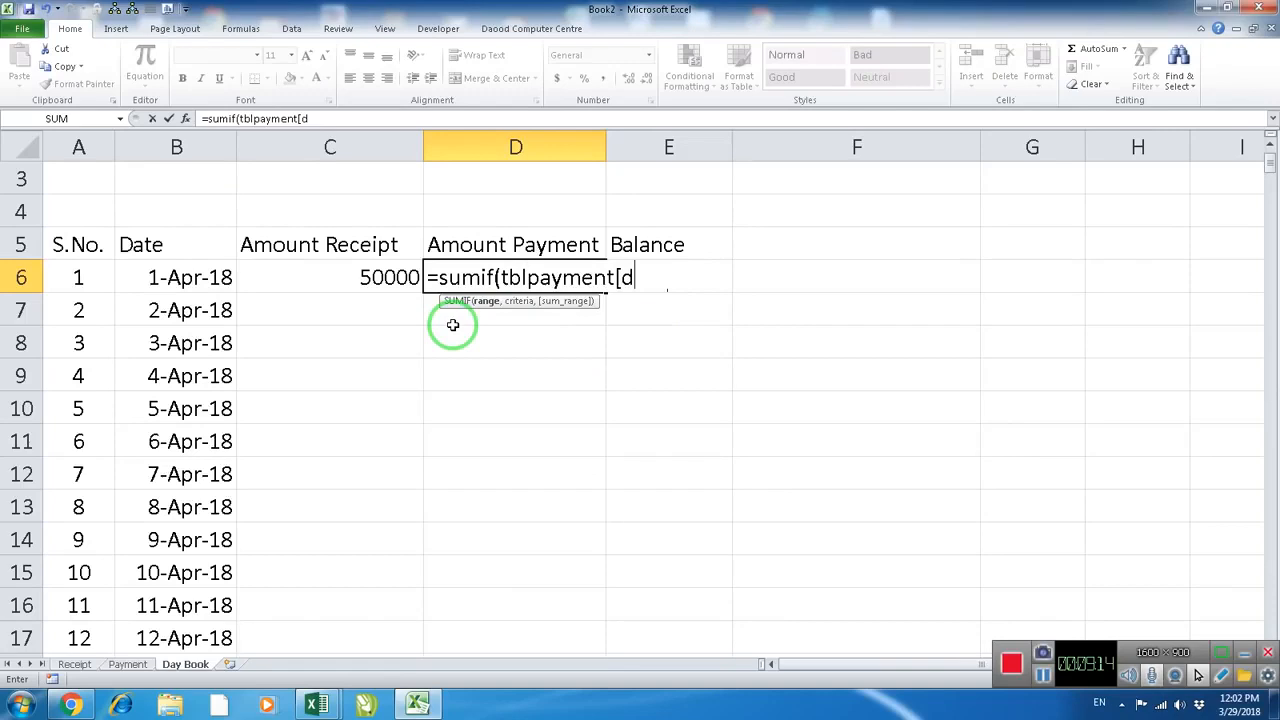
key("Tab")
type("],")
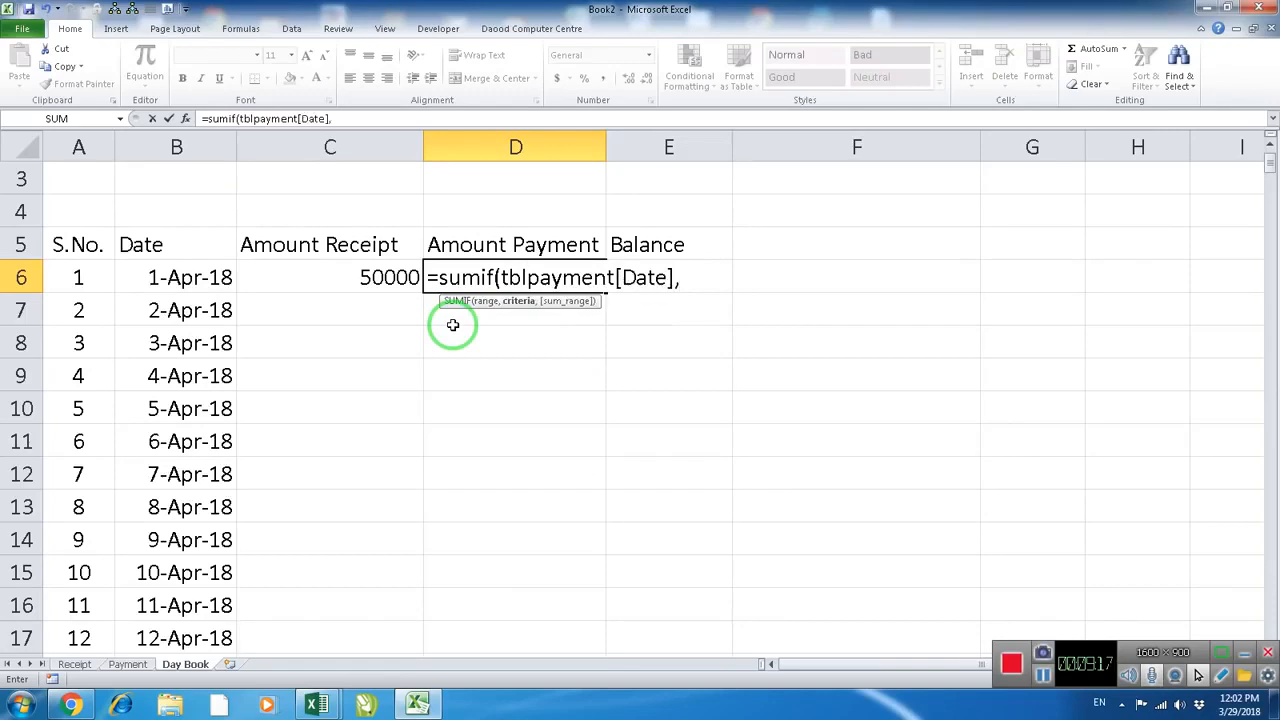
Complete the Amount Payment SUMIF formula with B6 as the criteria and tblpayment[Amount] as the sum range
left_click(185, 279)
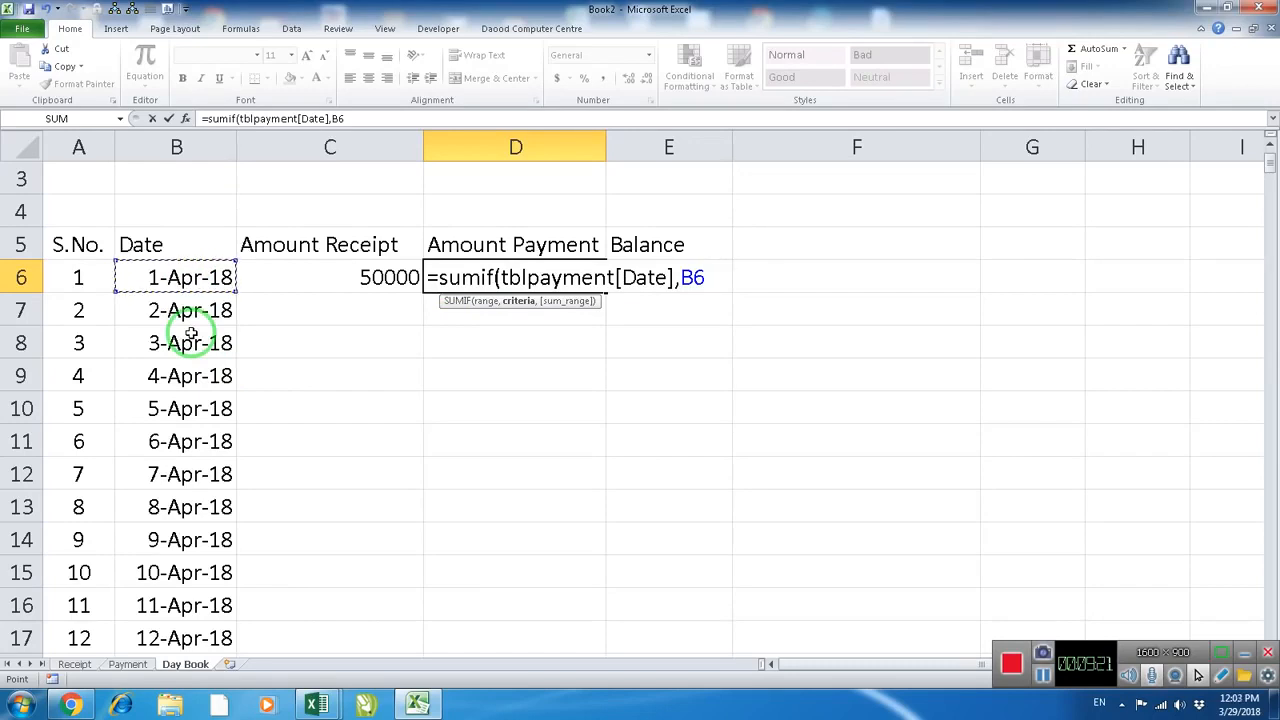
type(",")
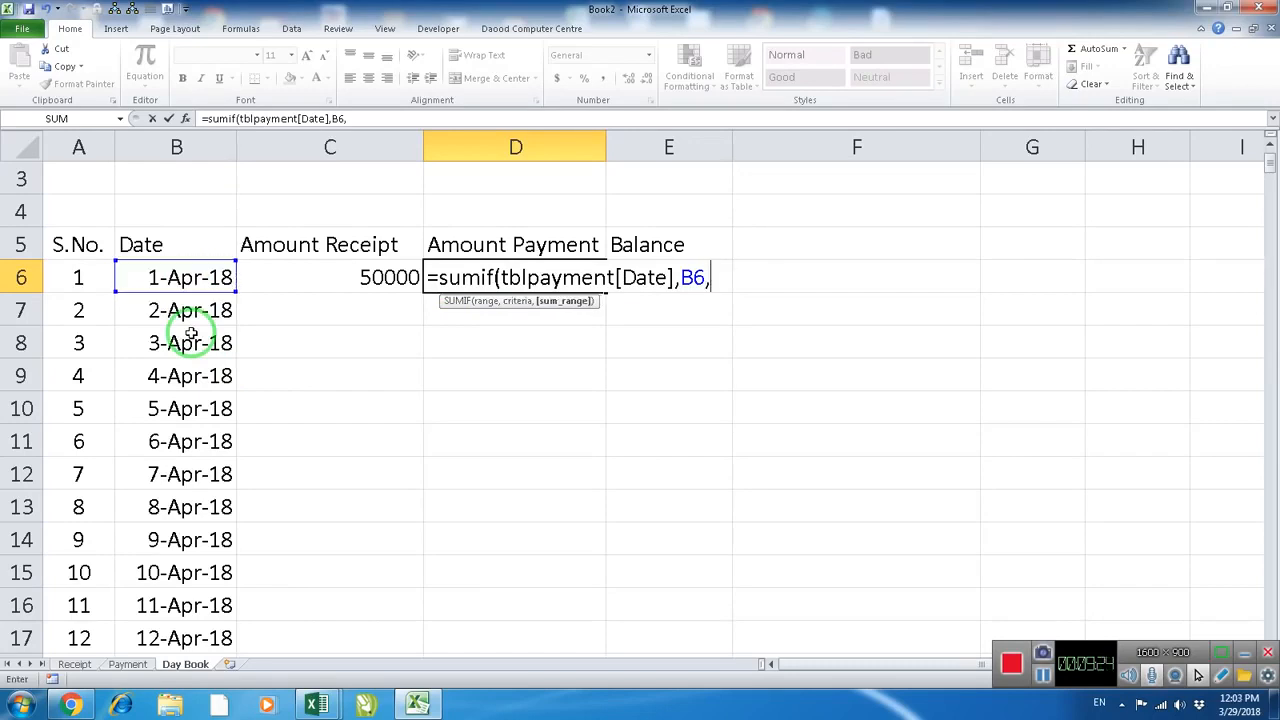
type("tbl")
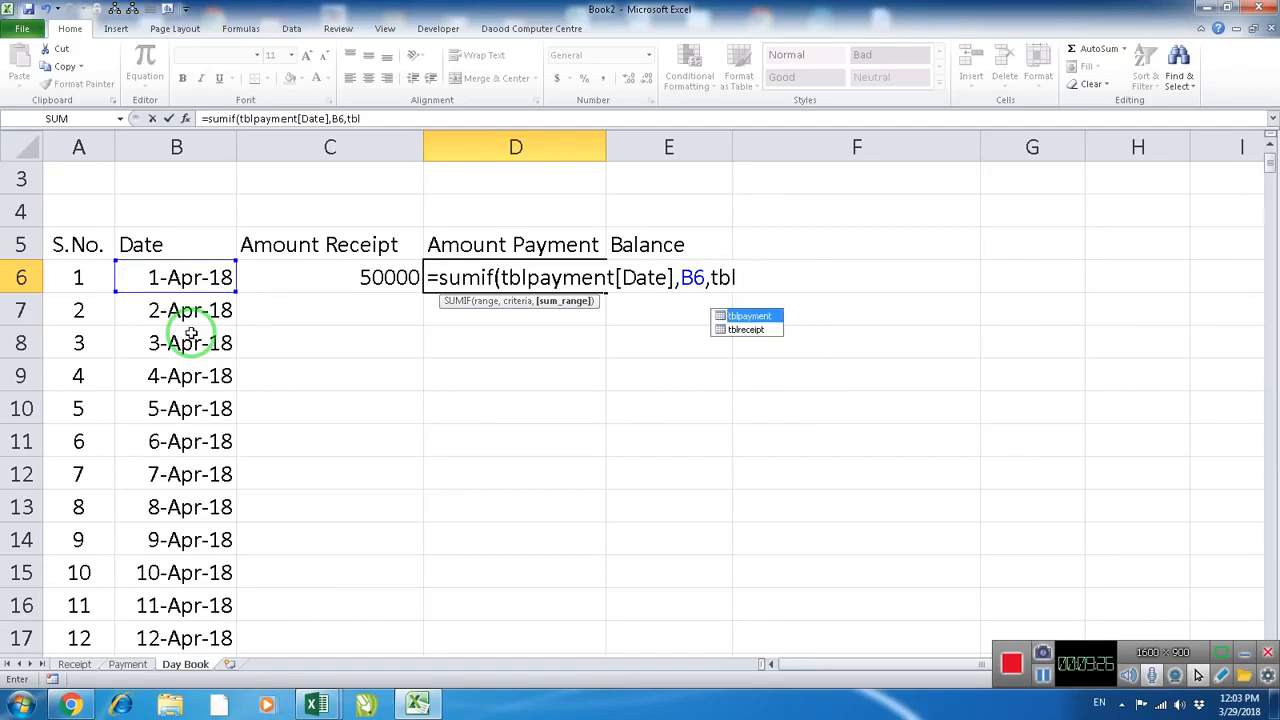
key("Tab")
type("[D")
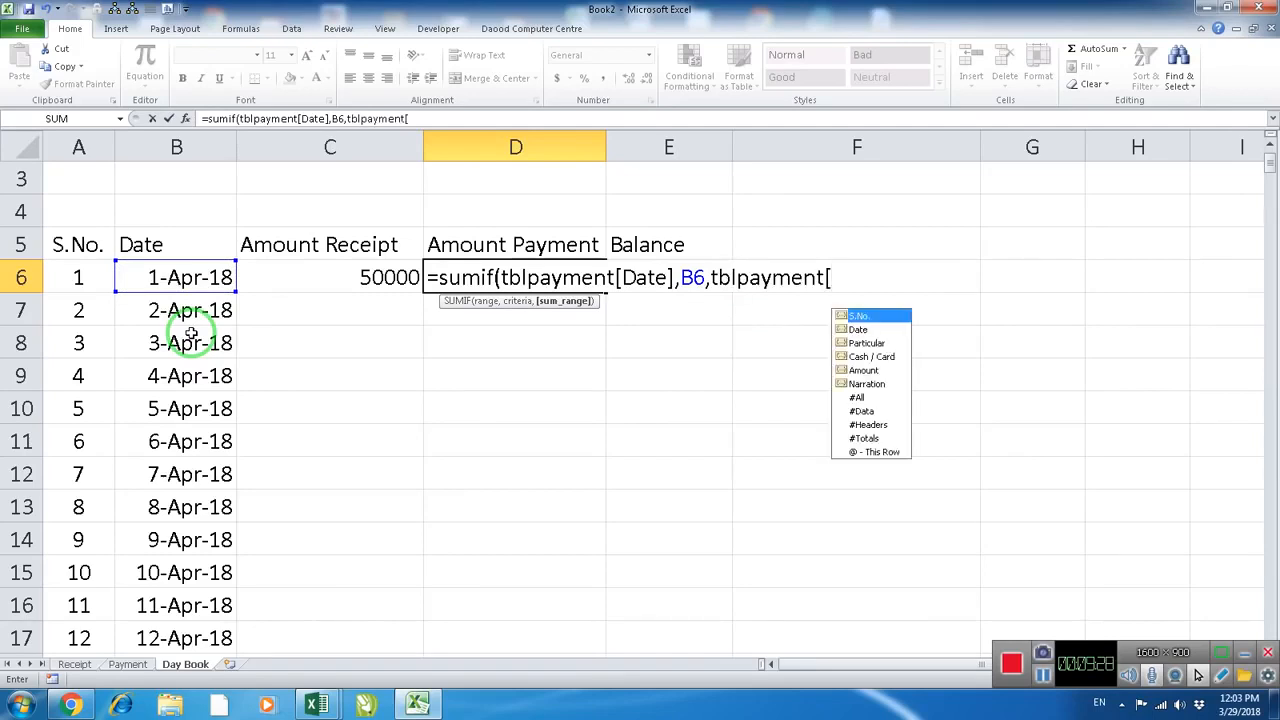
type("a")
key("Tab")
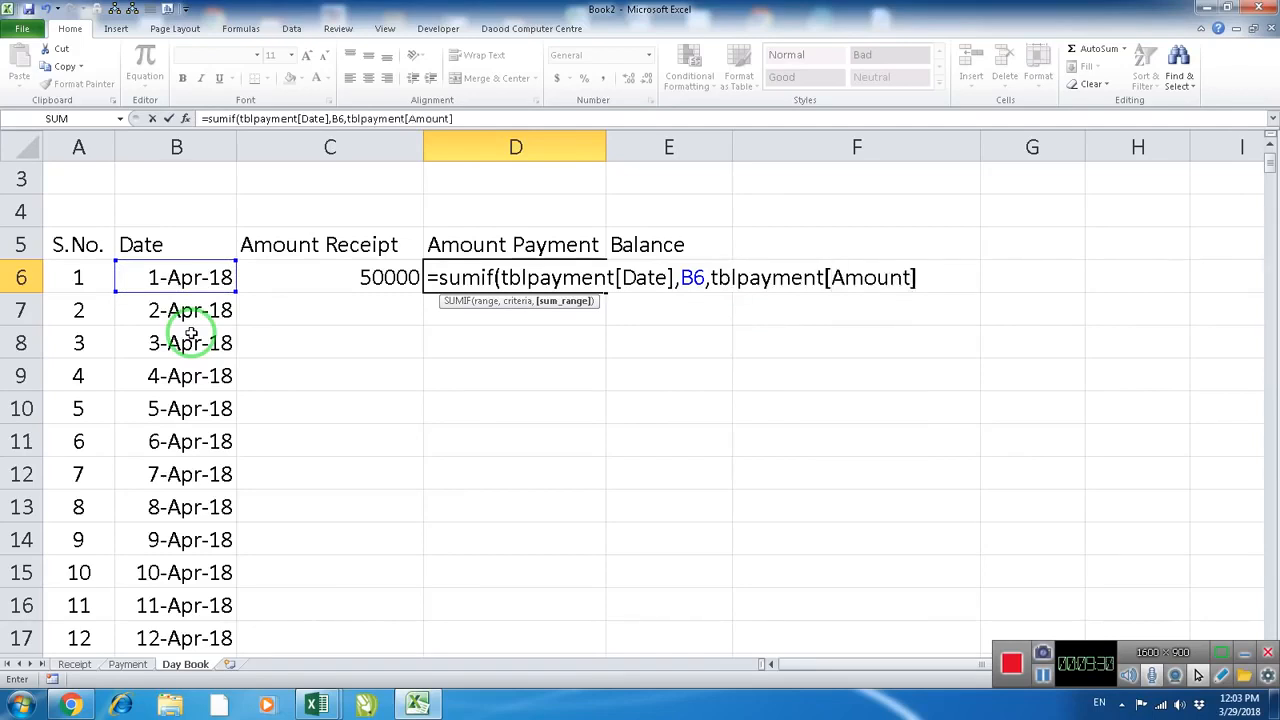
key("Return")
left_click(514, 279)
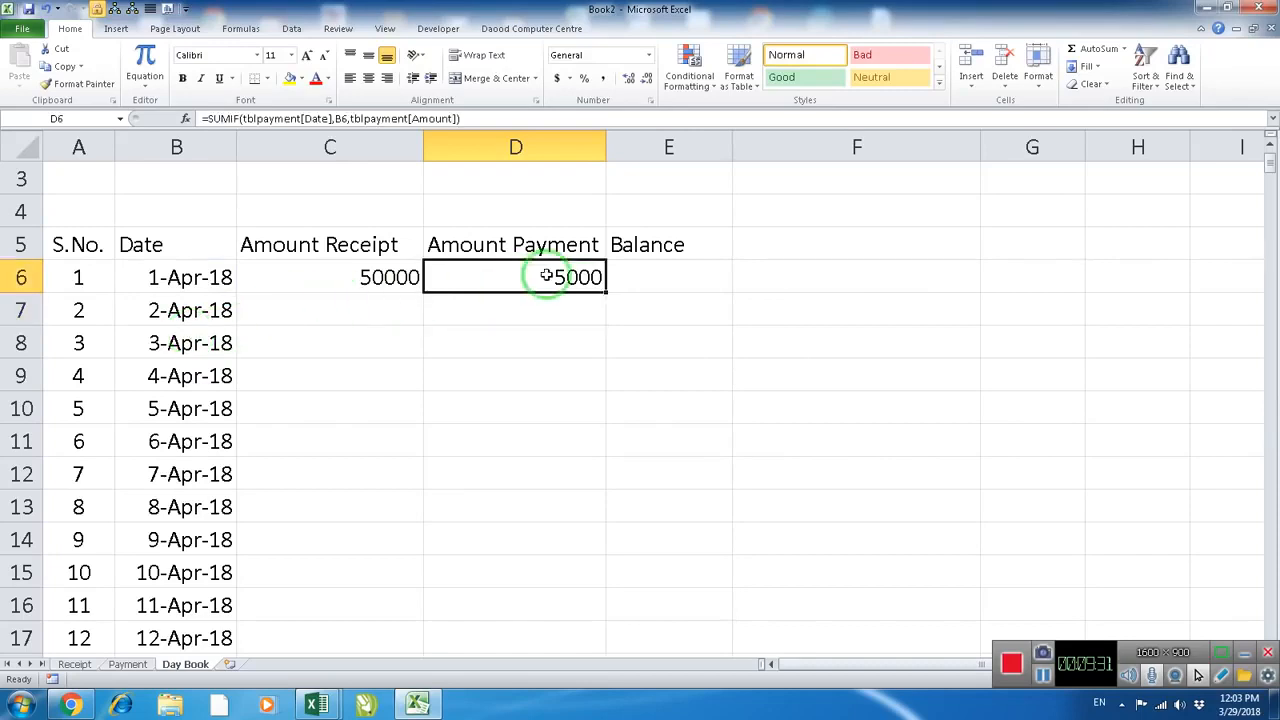
Enter the formula =C6-D6 in the Balance cell E6 to subtract the day's payment from its receipt
left_click(672, 286)
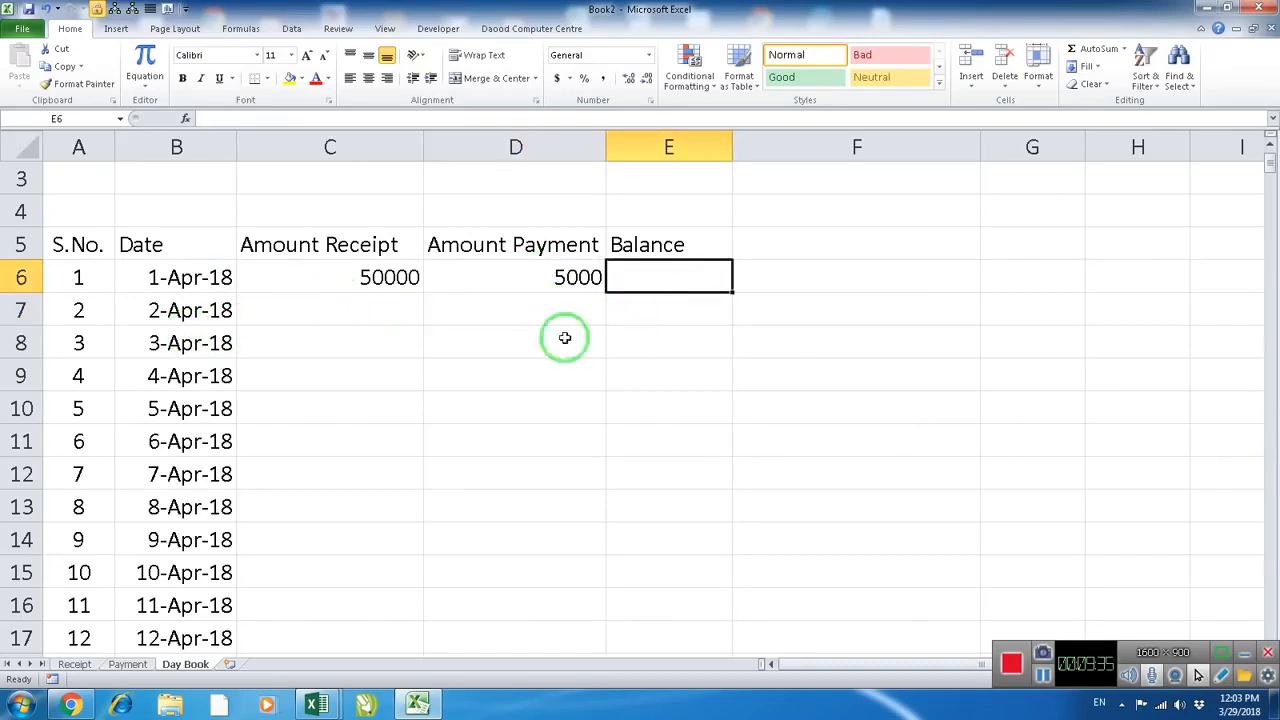
type("=")
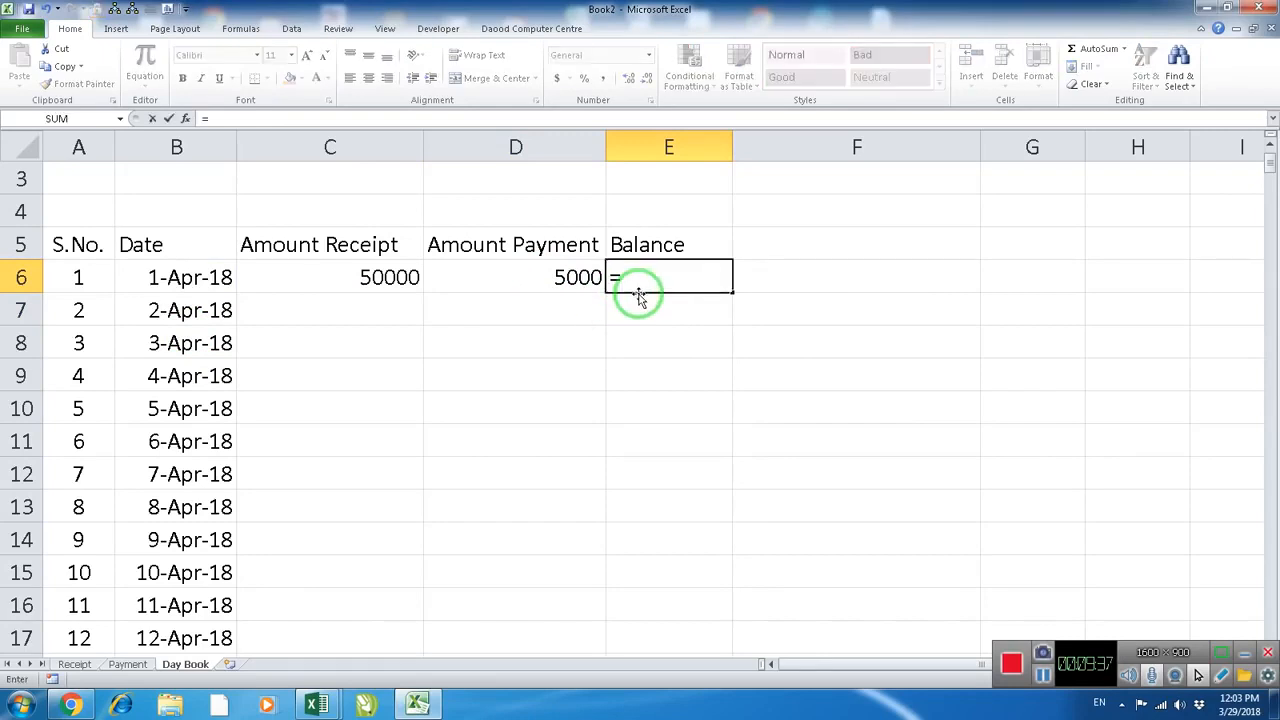
left_click(390, 279)
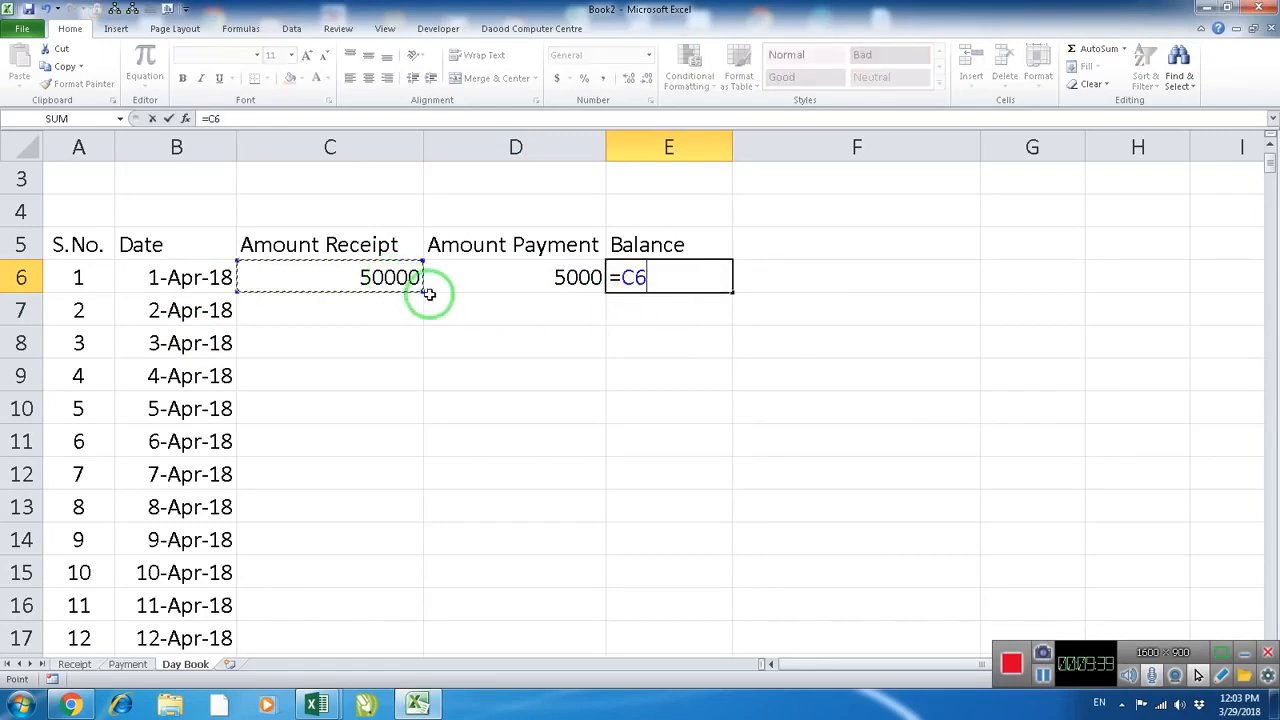
type("-")
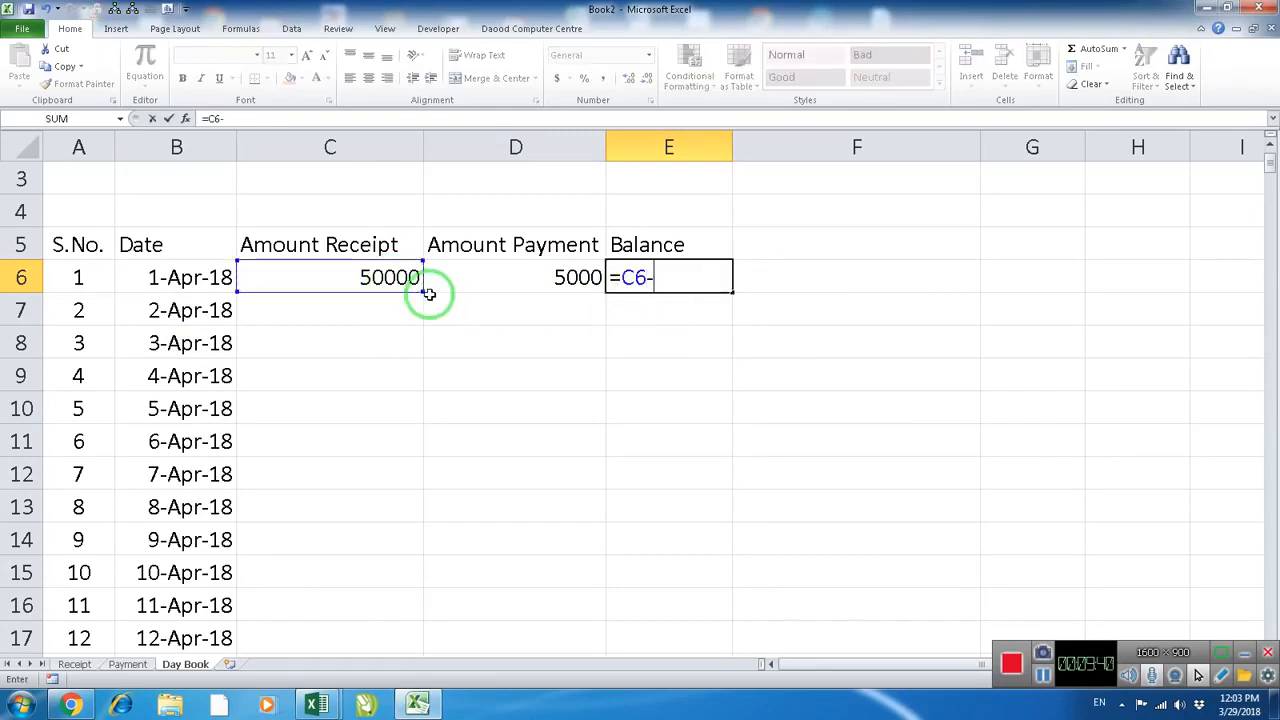
left_click(517, 277)
key("Return")
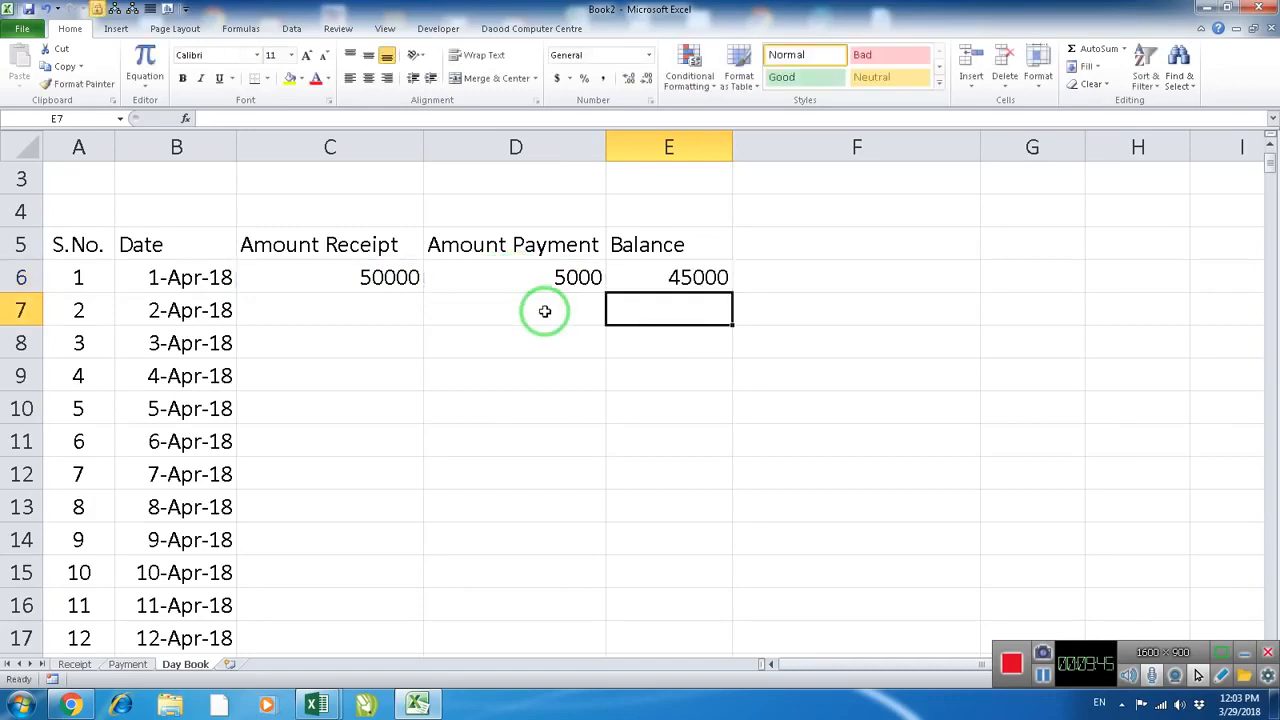
Enter the running balance formula =E6+C7-D7 in cell E7 for the second day
type("=")
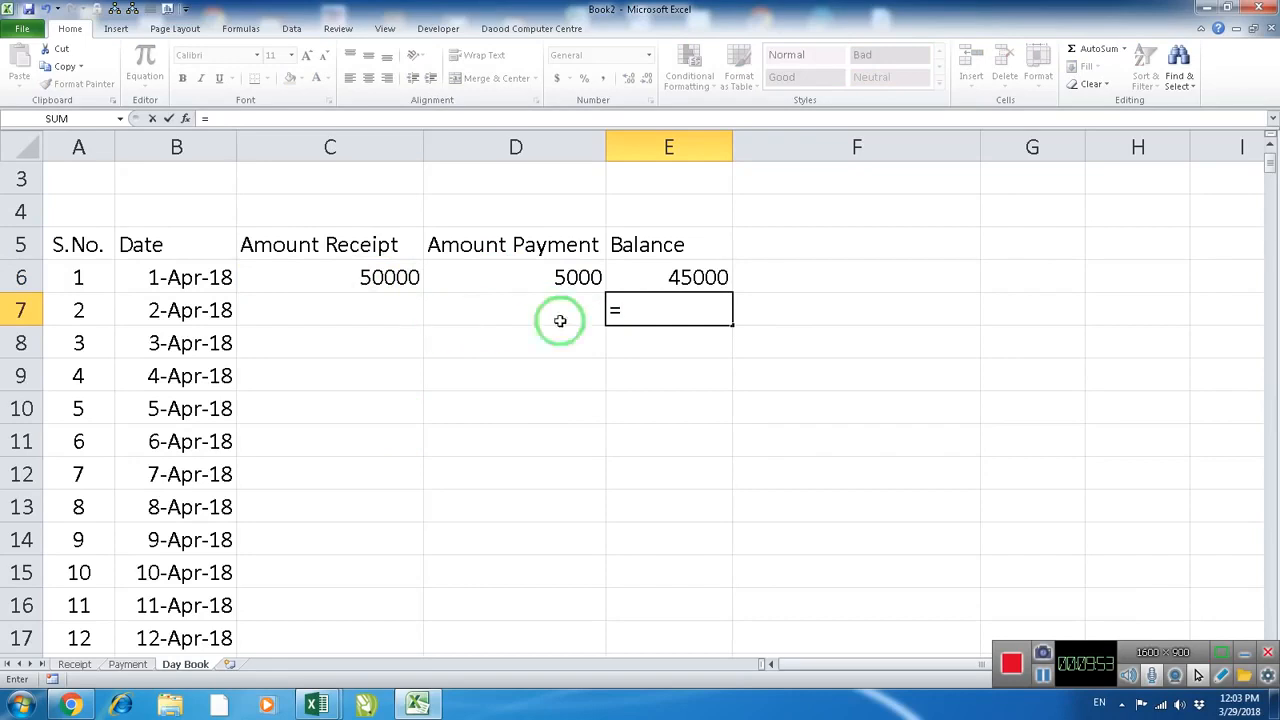
left_click(670, 278)
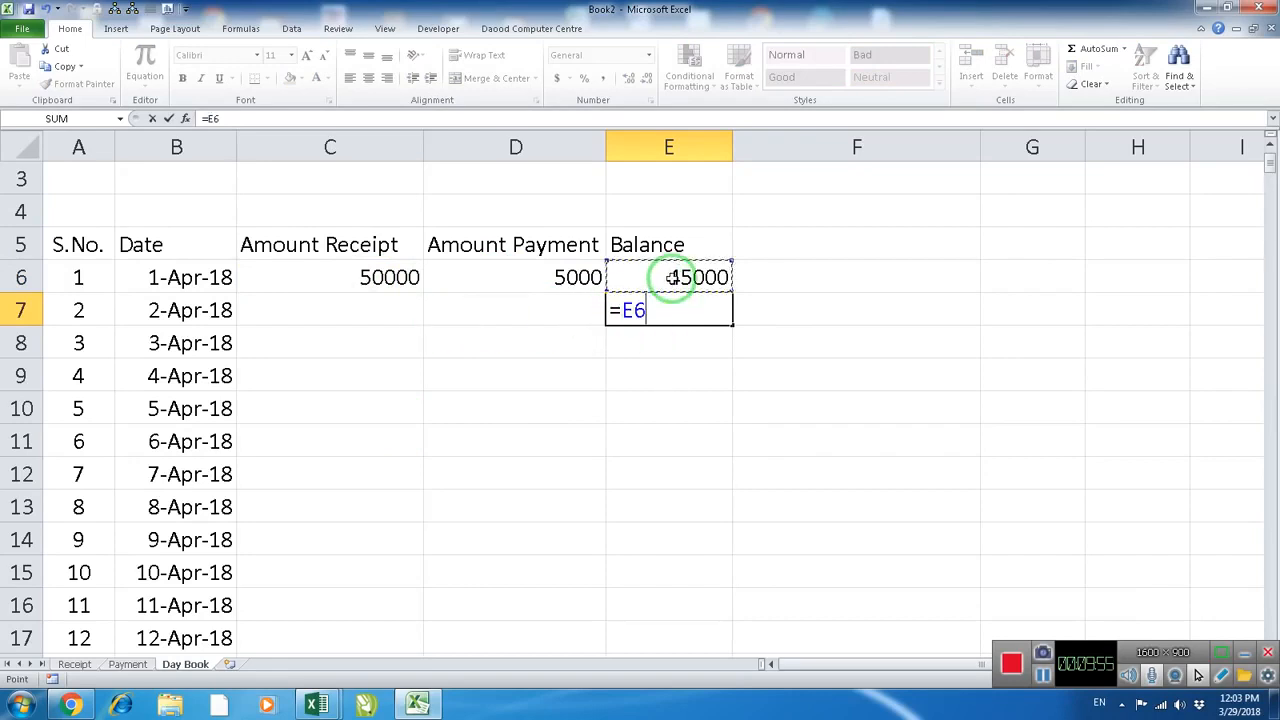
type("+")
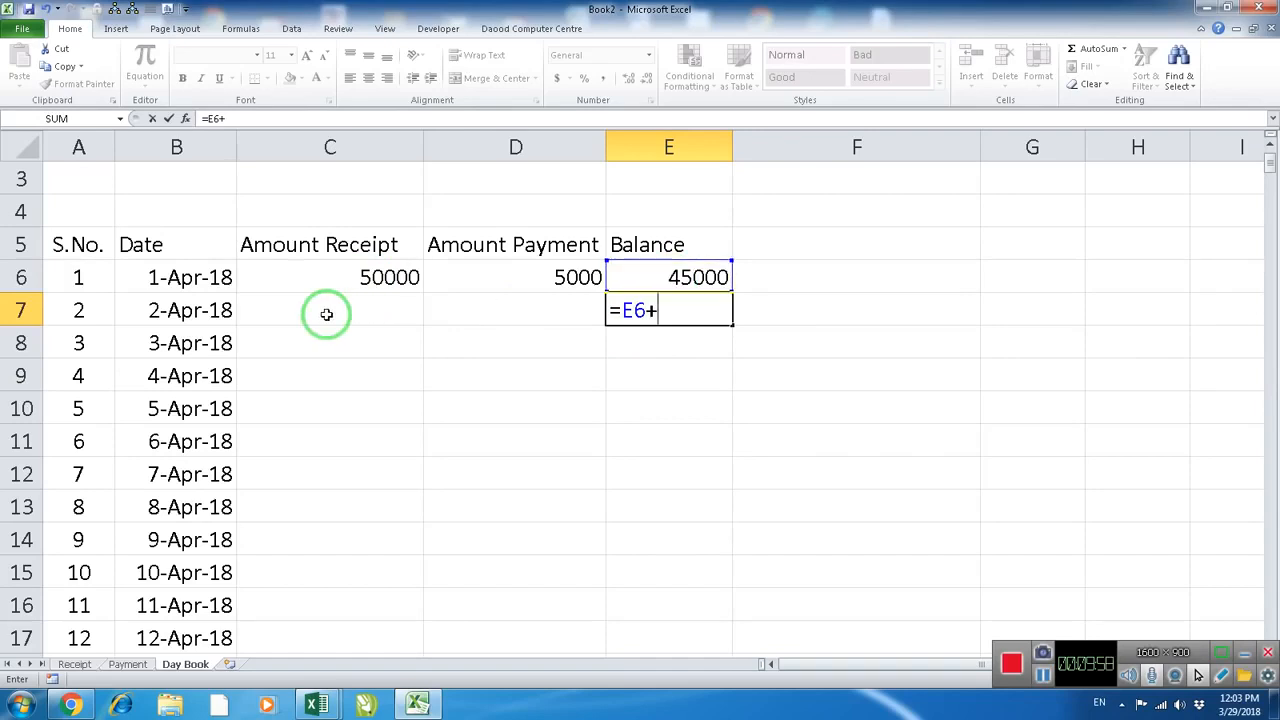
left_click(326, 314)
type("-")
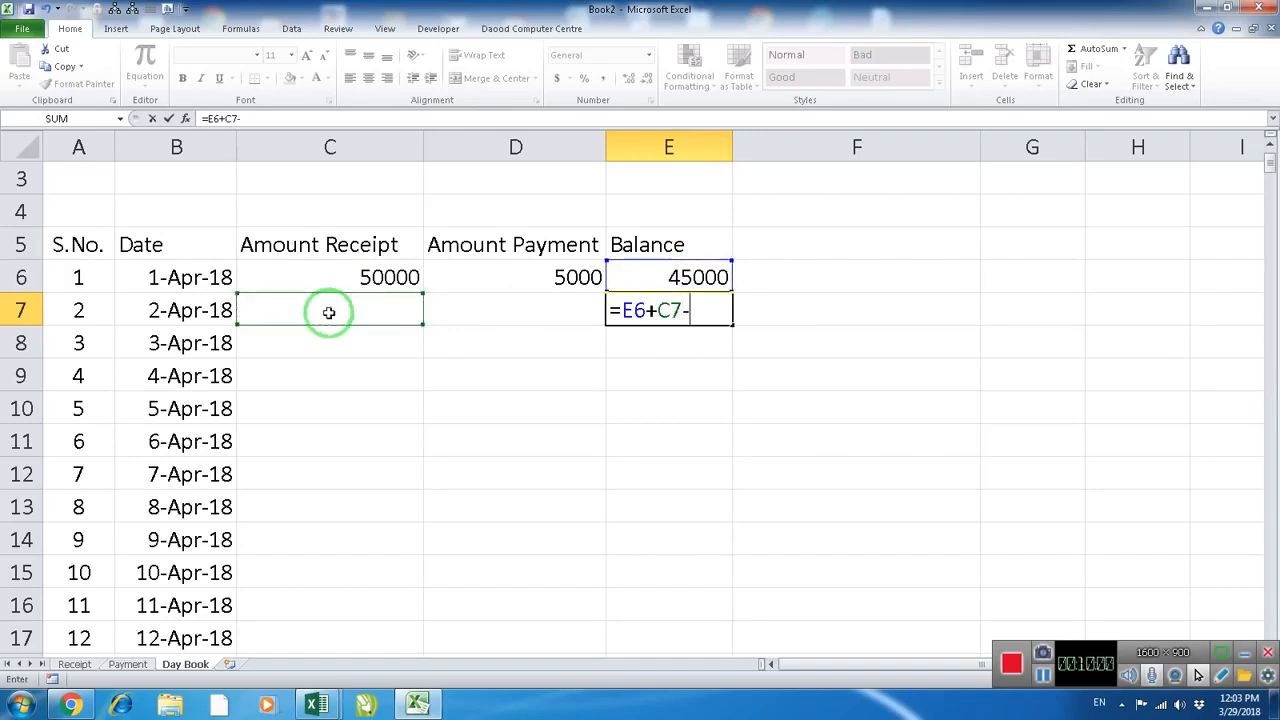
left_click(515, 313)
key("Return")
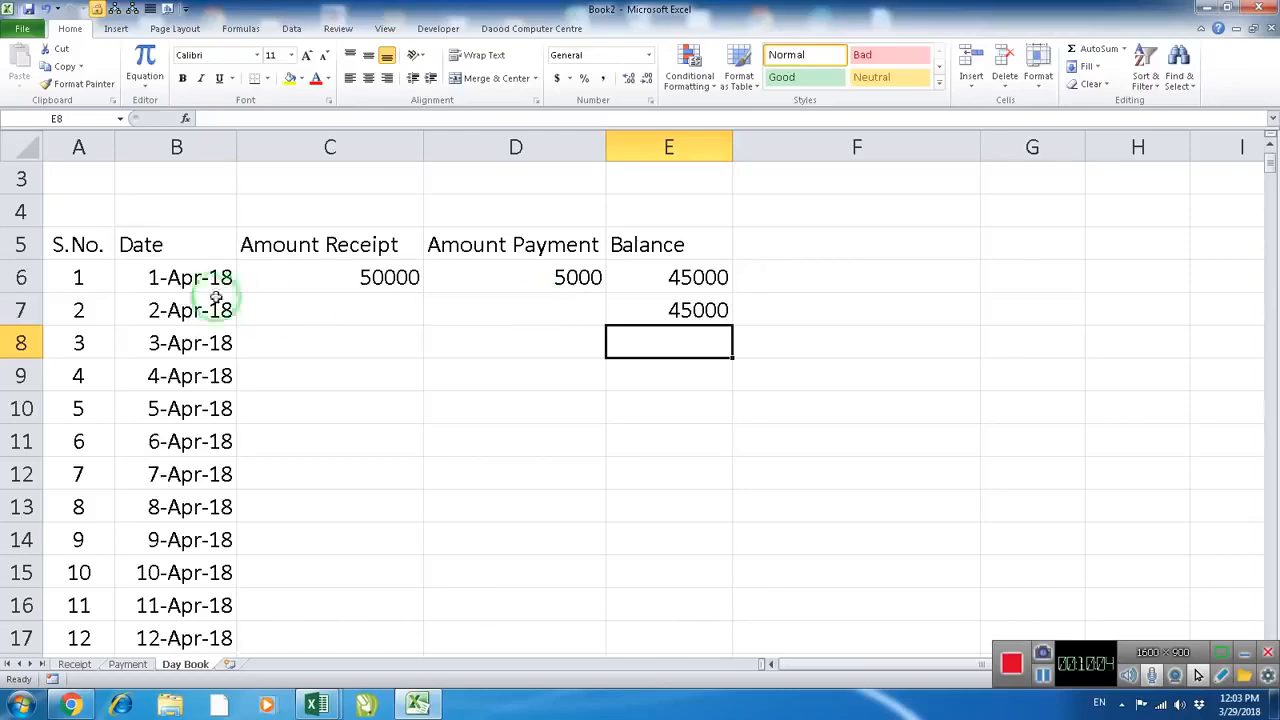
Convert the Day Book range A5:E370, including its header row, into a table
left_click_drag(94, 249, 655, 599)
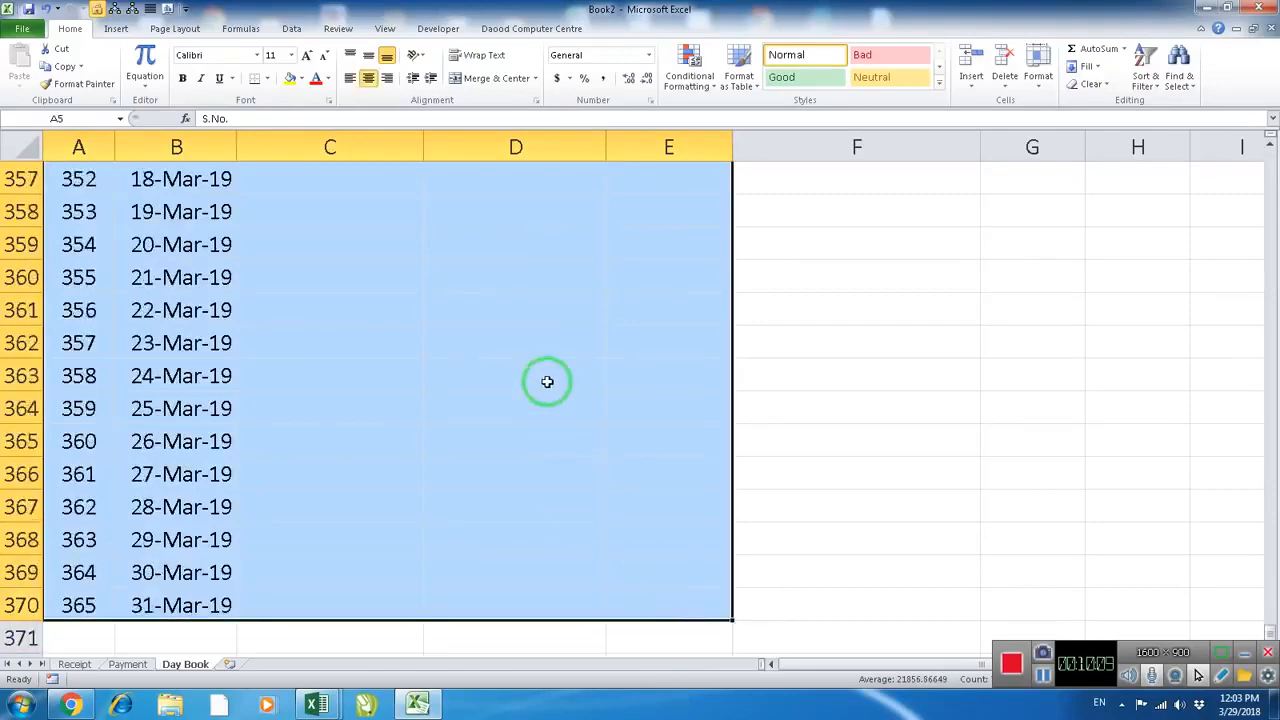
scroll(543, 378, "up", 12)
left_click_drag(1271, 594, 1268, 163)
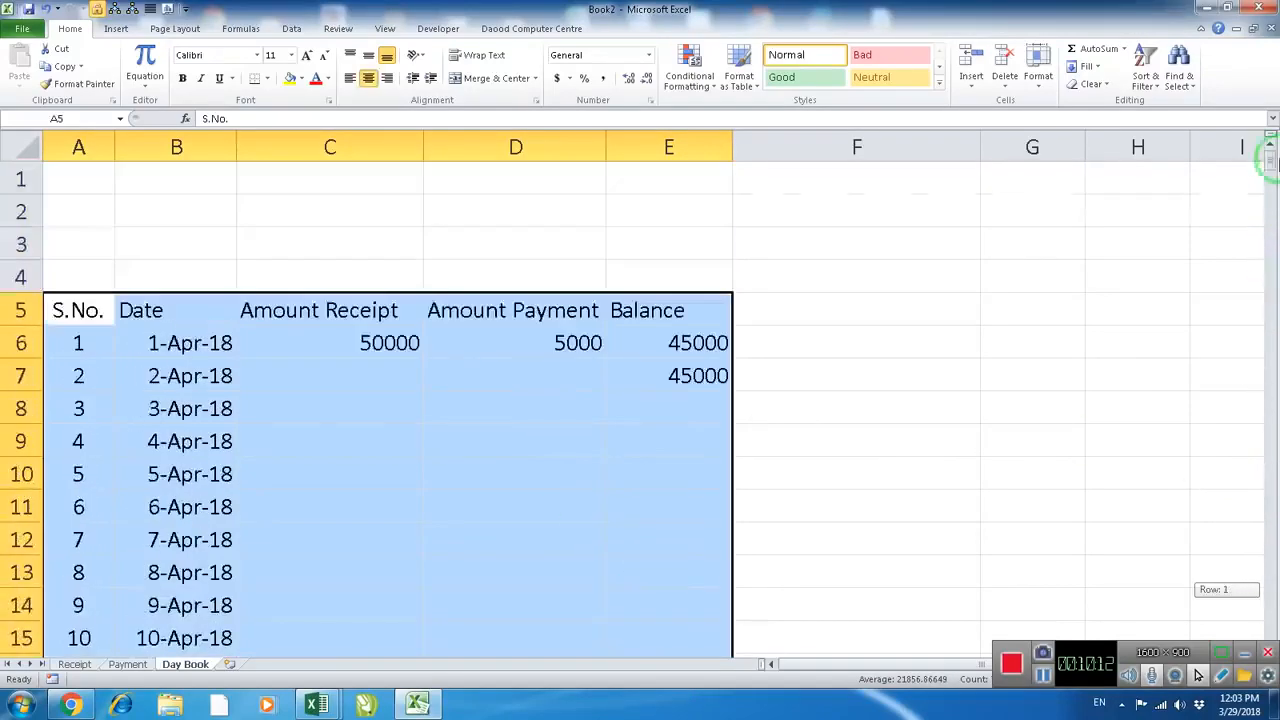
left_click(116, 28)
left_click(64, 64)
left_click(487, 327)
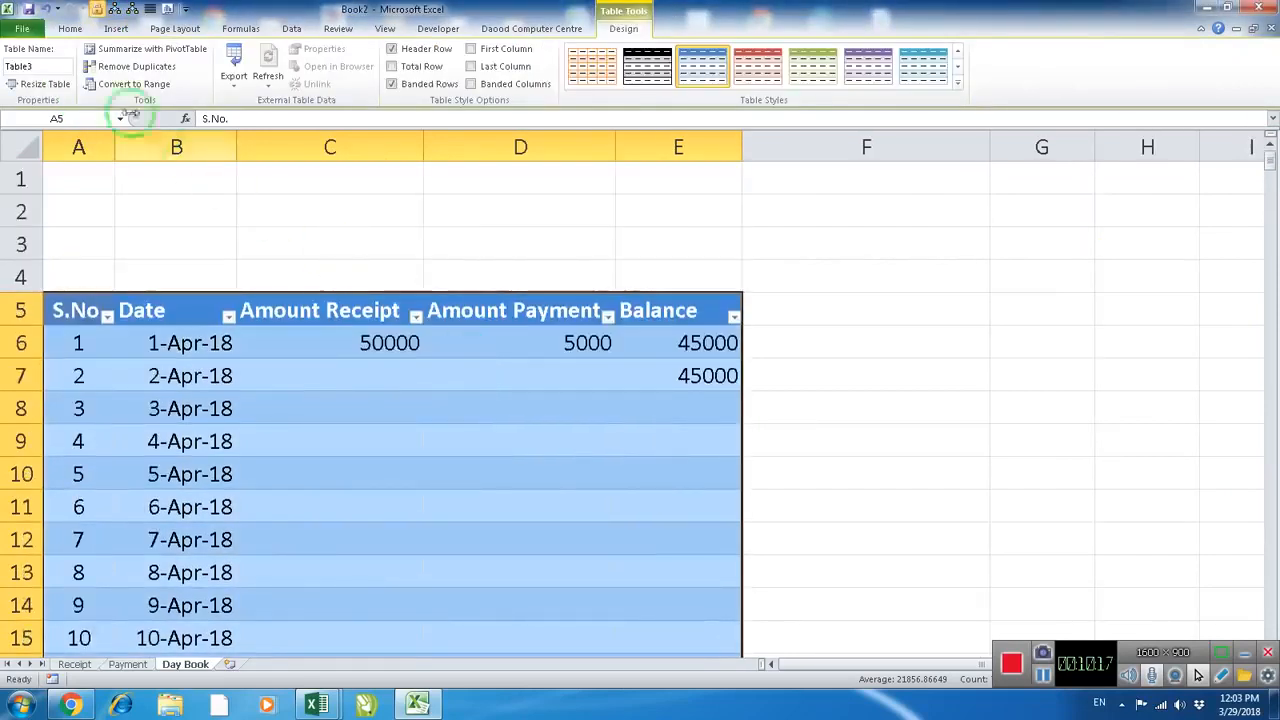
Name the new Day Book table tbldaybook
left_click(41, 64)
type("tbldaybook")
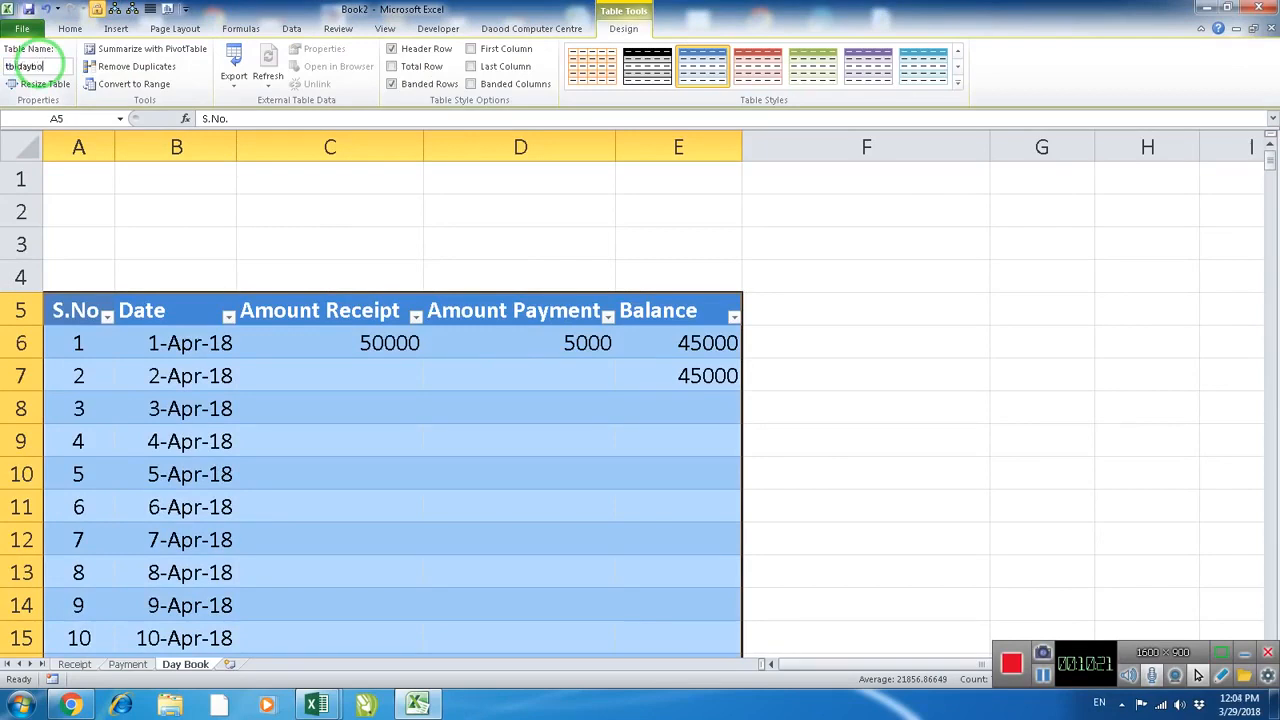
left_click(388, 380)
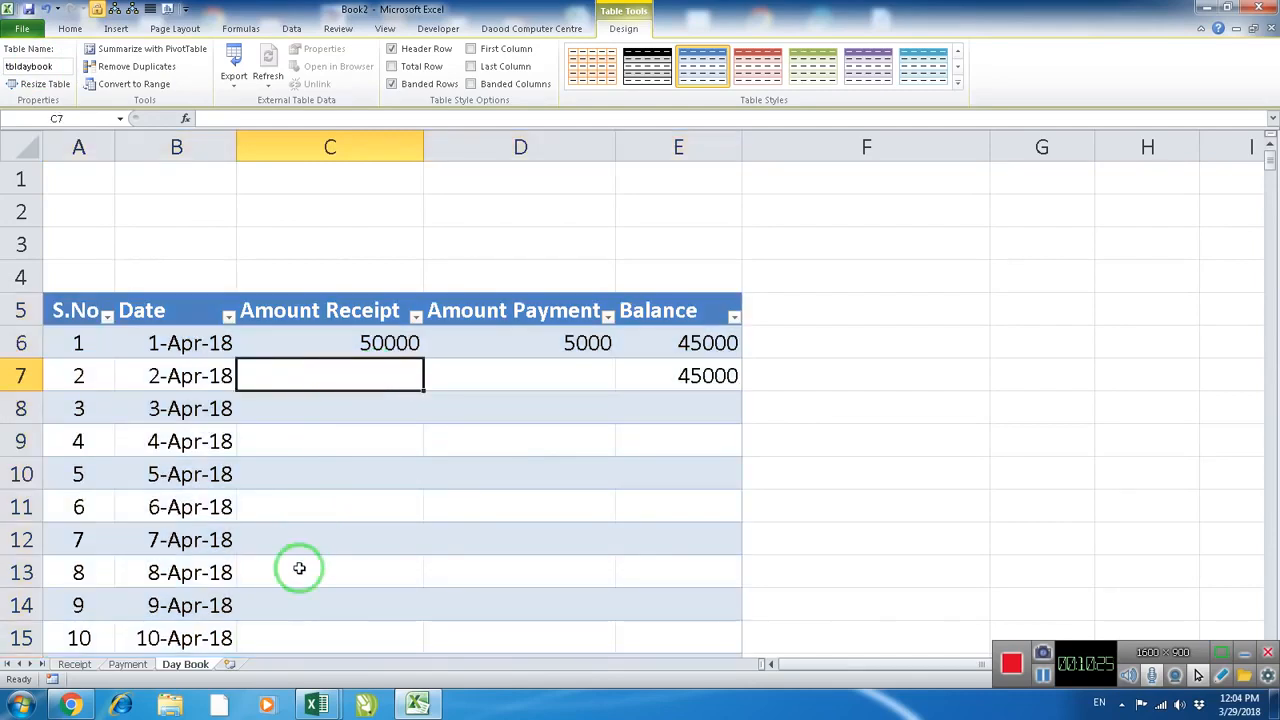
On the Receipt sheet, start a second entry in row 6 dated 1-Apr-18 with the particular "Loan from X Co."
left_click(73, 666)
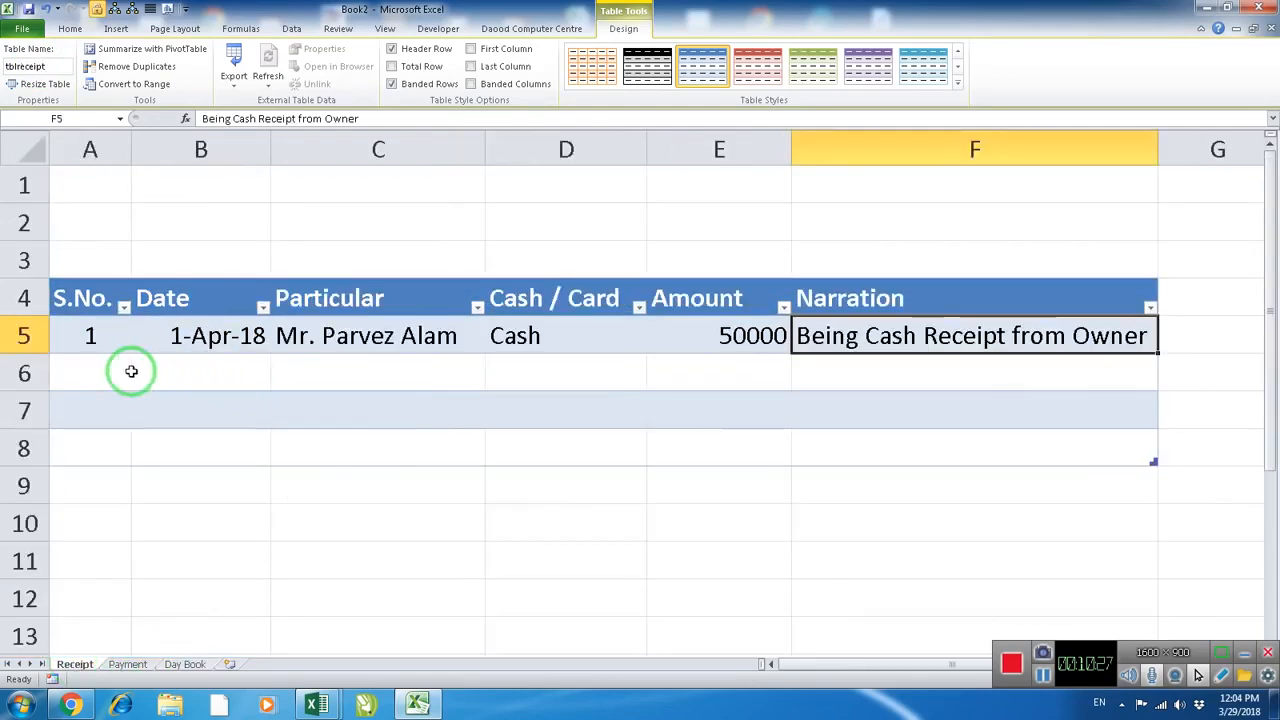
left_click(220, 383)
type("4/1/2018")
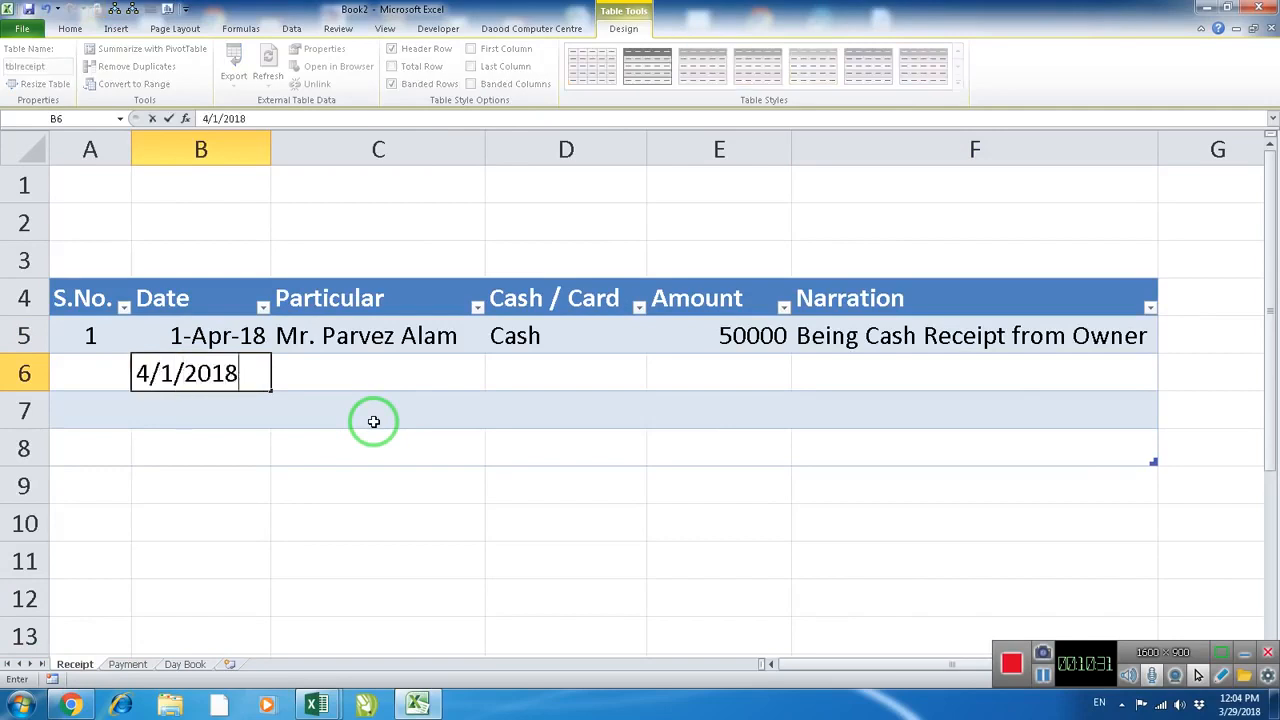
key("Tab")
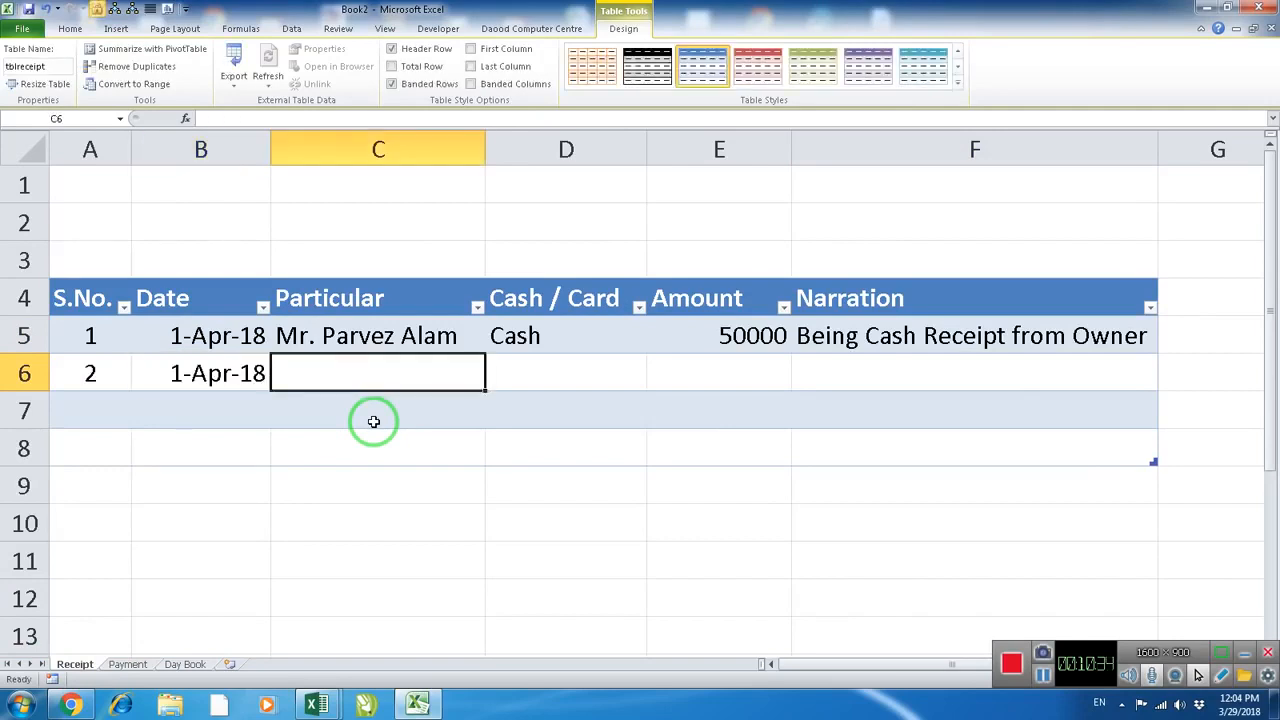
type("Loan from X Co.")
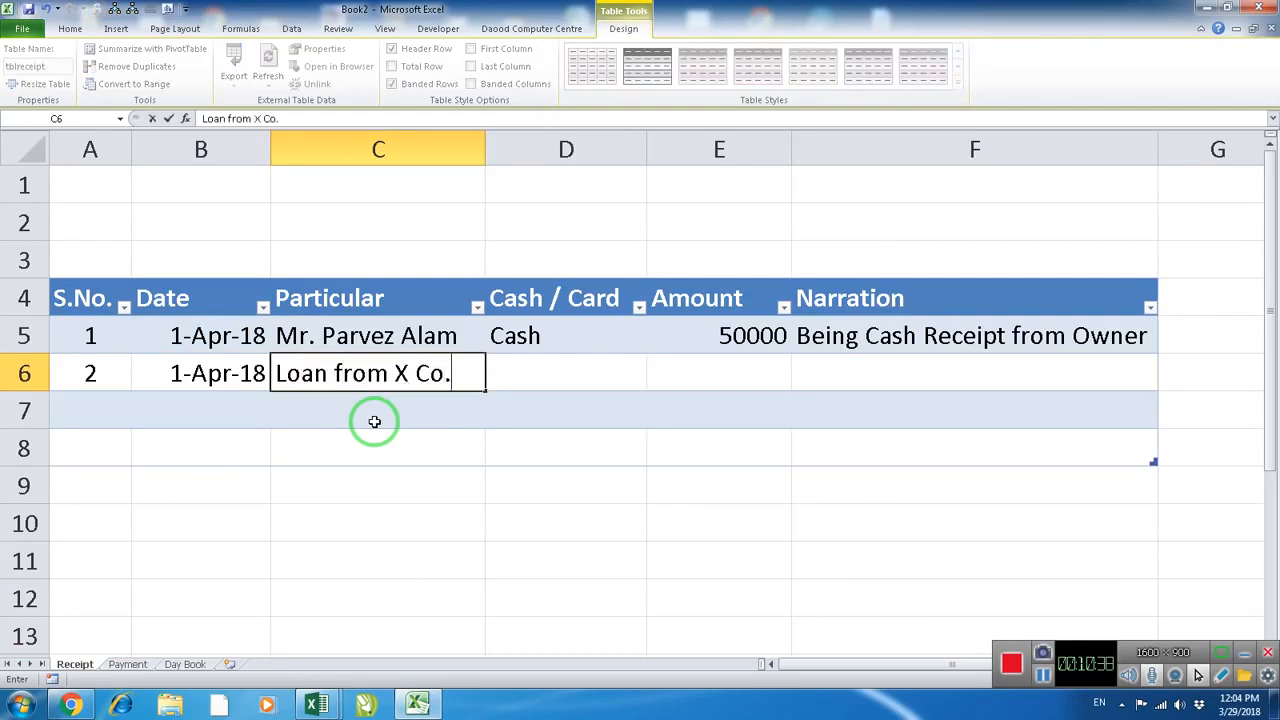
key("Tab")
Complete the second receipt entry with Cash, amount 40000 and the narration "being loan receipt from X"
type("C")
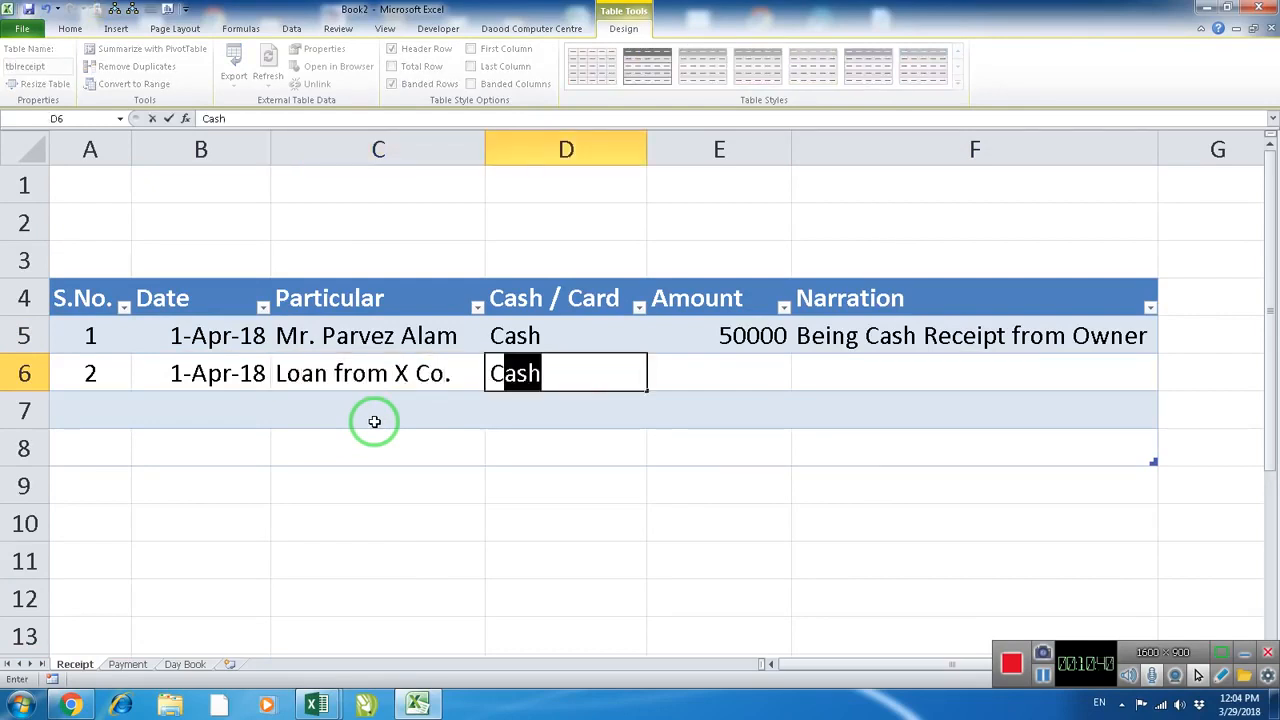
key("Tab")
type("4")
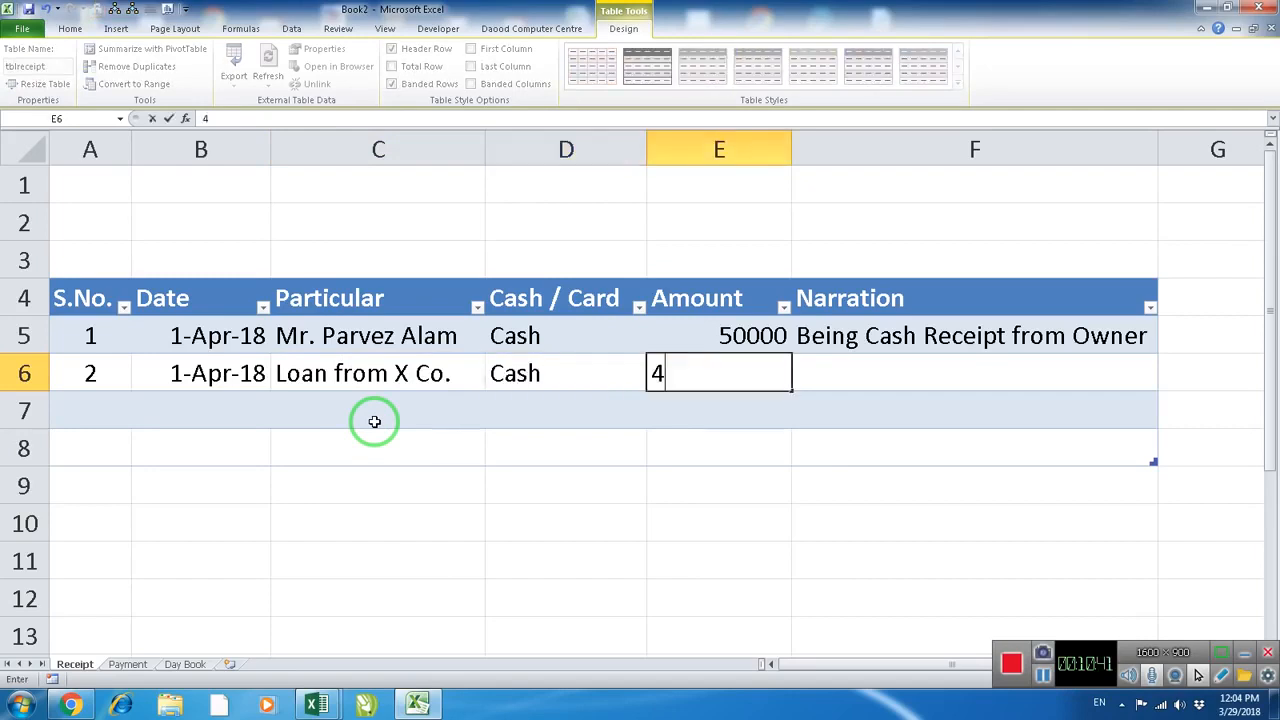
key("Tab")
type("being")
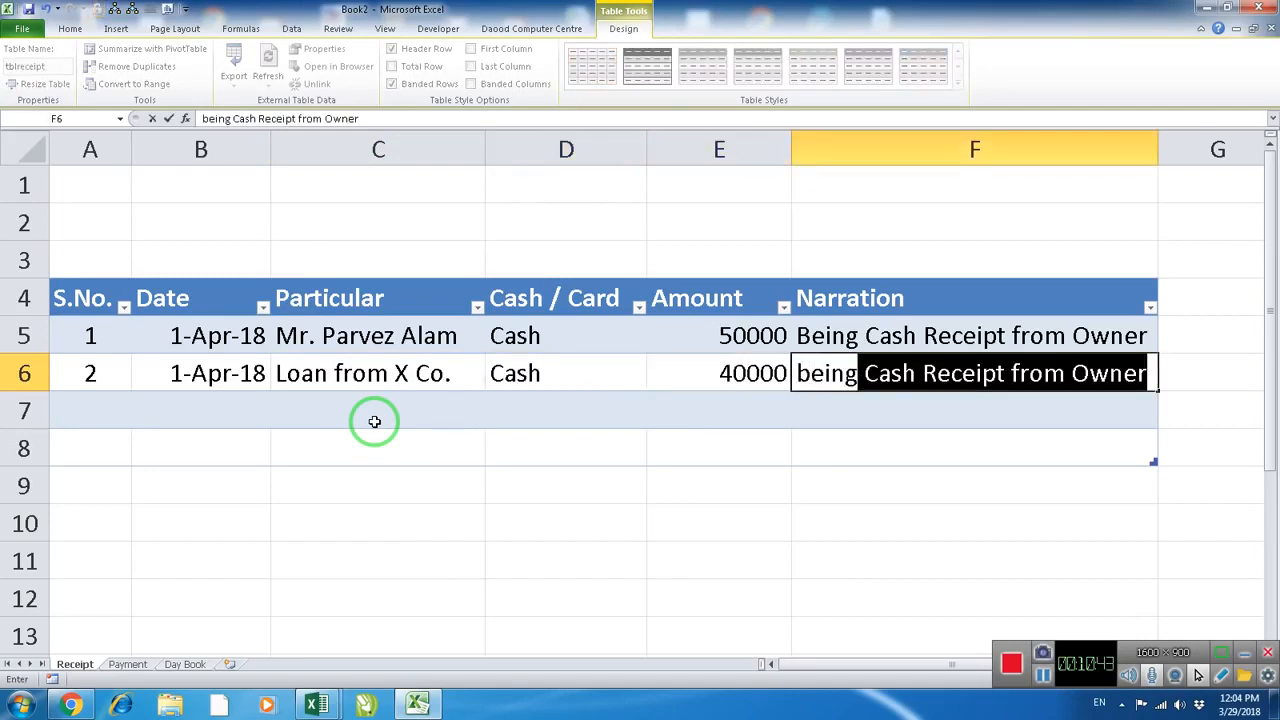
type(" loan receipt from X")
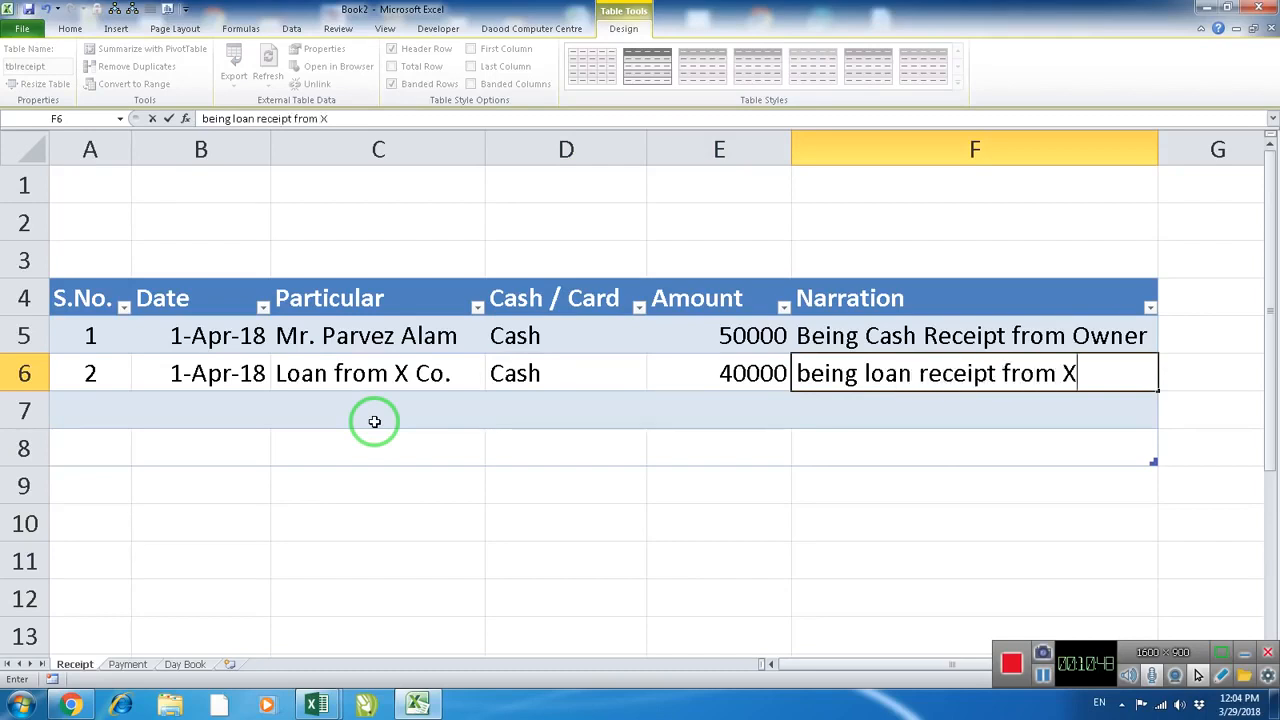
left_click(374, 421)
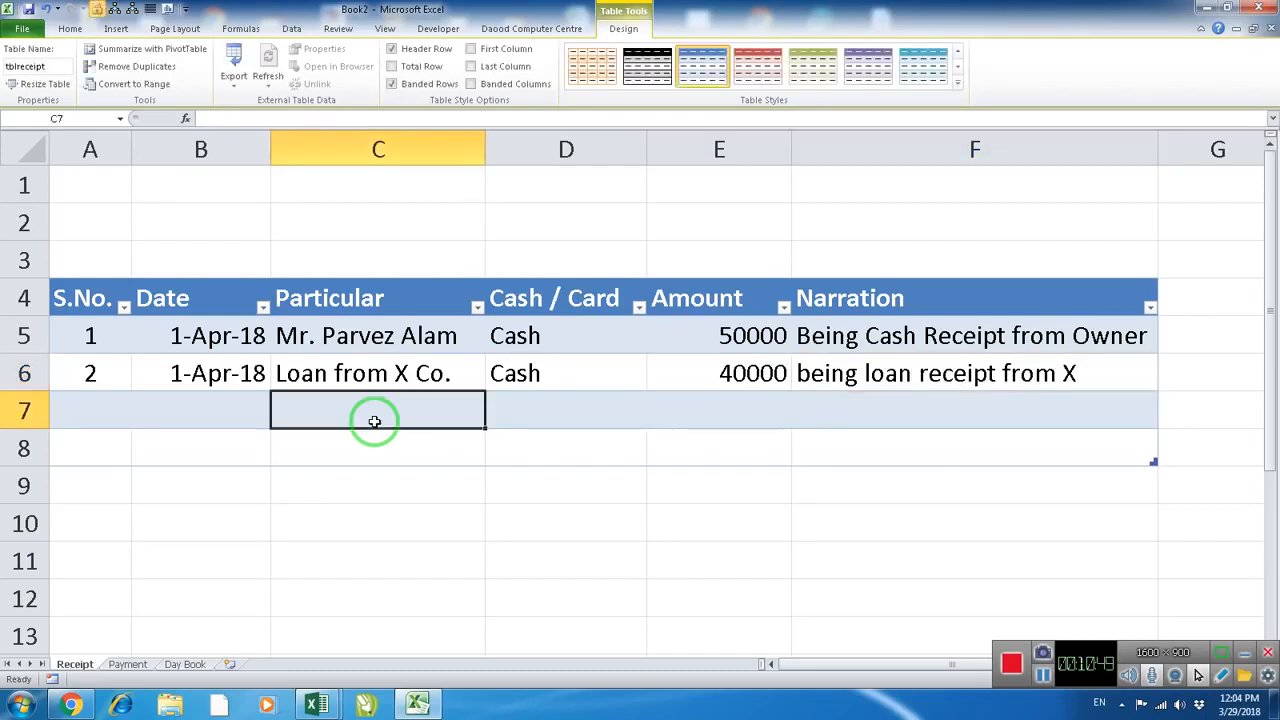
Compare the two receipt amounts with the Day Book's Amount Receipt for 1-Apr-18 in cell C6
left_click_drag(740, 335, 752, 372)
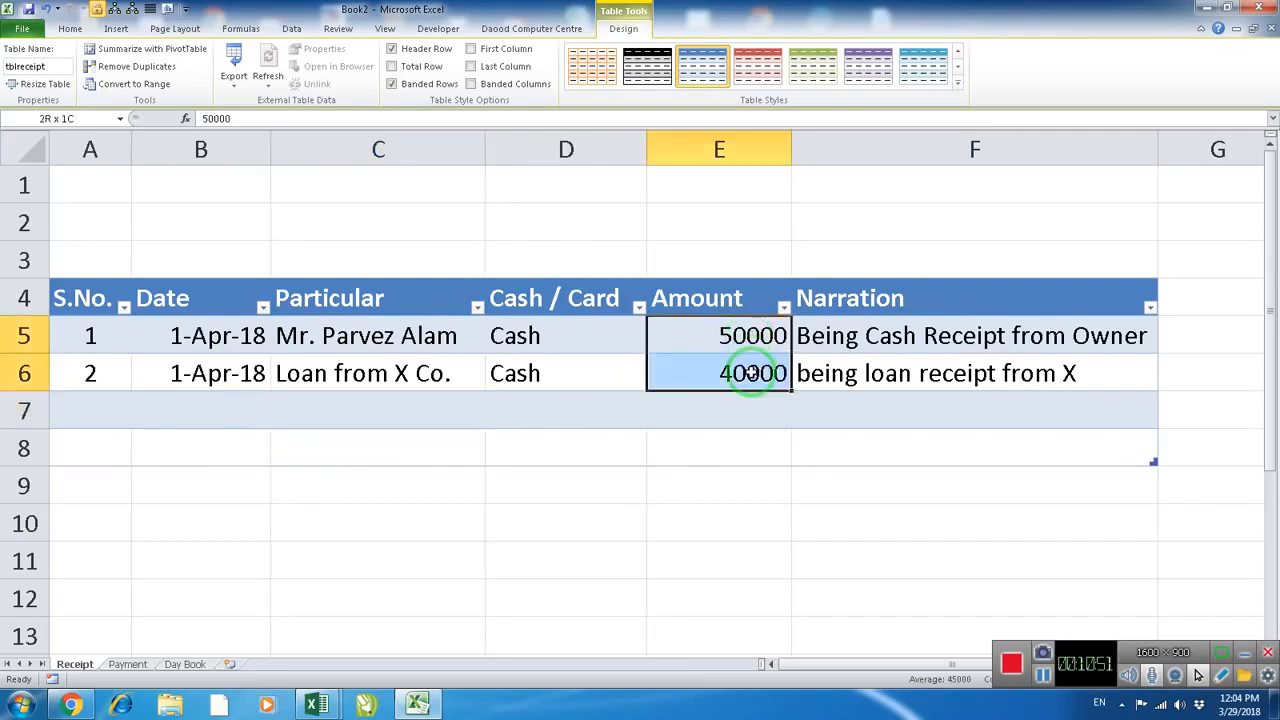
left_click(182, 664)
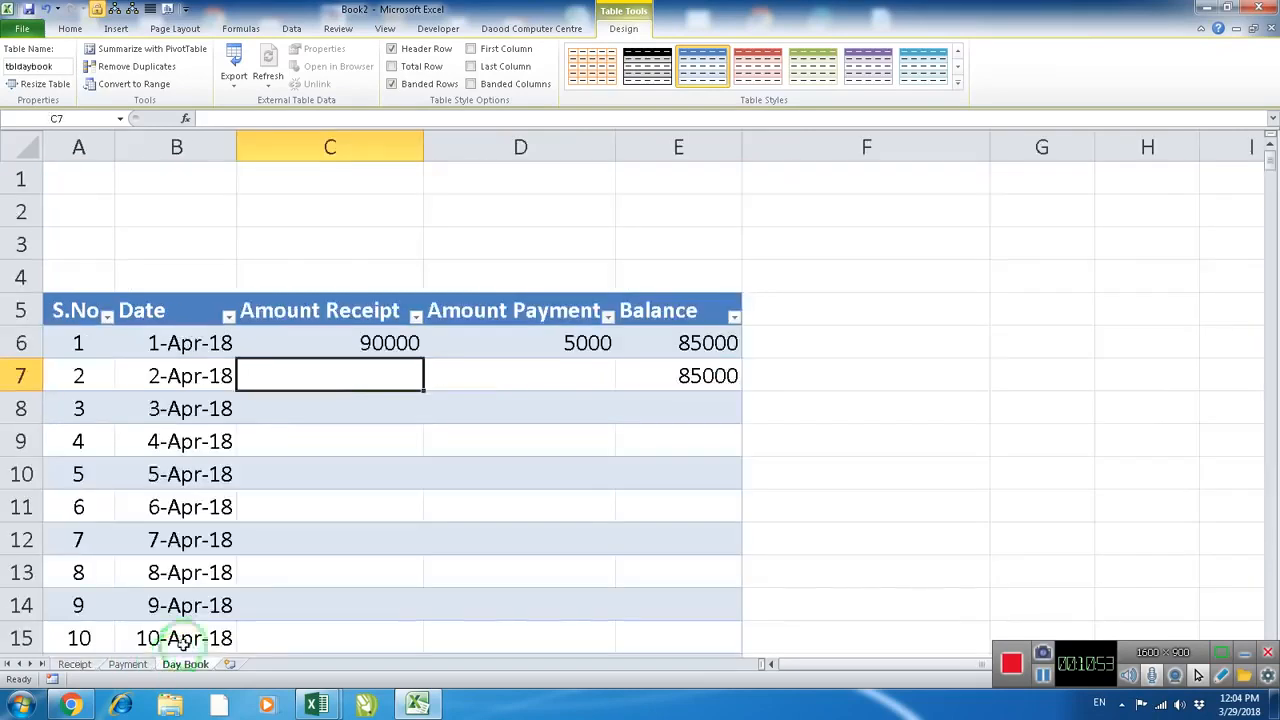
left_click(362, 343)
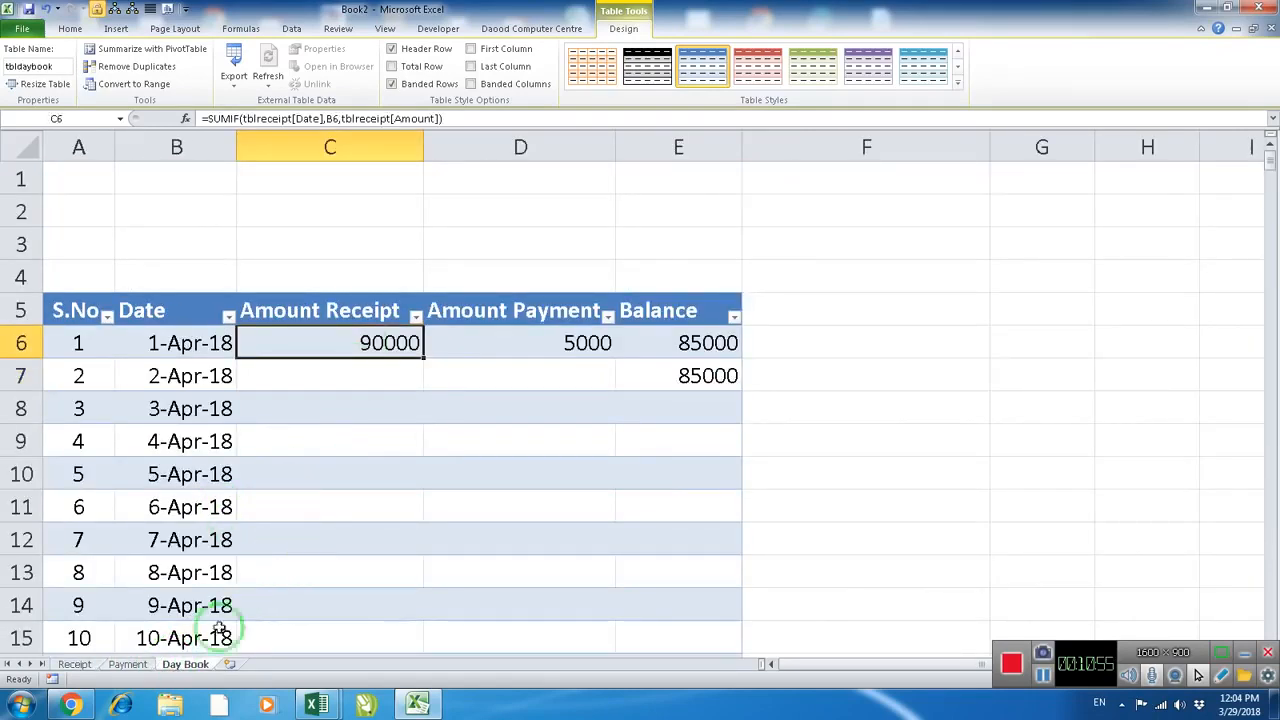
On the Payment sheet, start a second entry in row 6 dated 2-Apr-18 with the particular "Maintenance Charge"
left_click(125, 664)
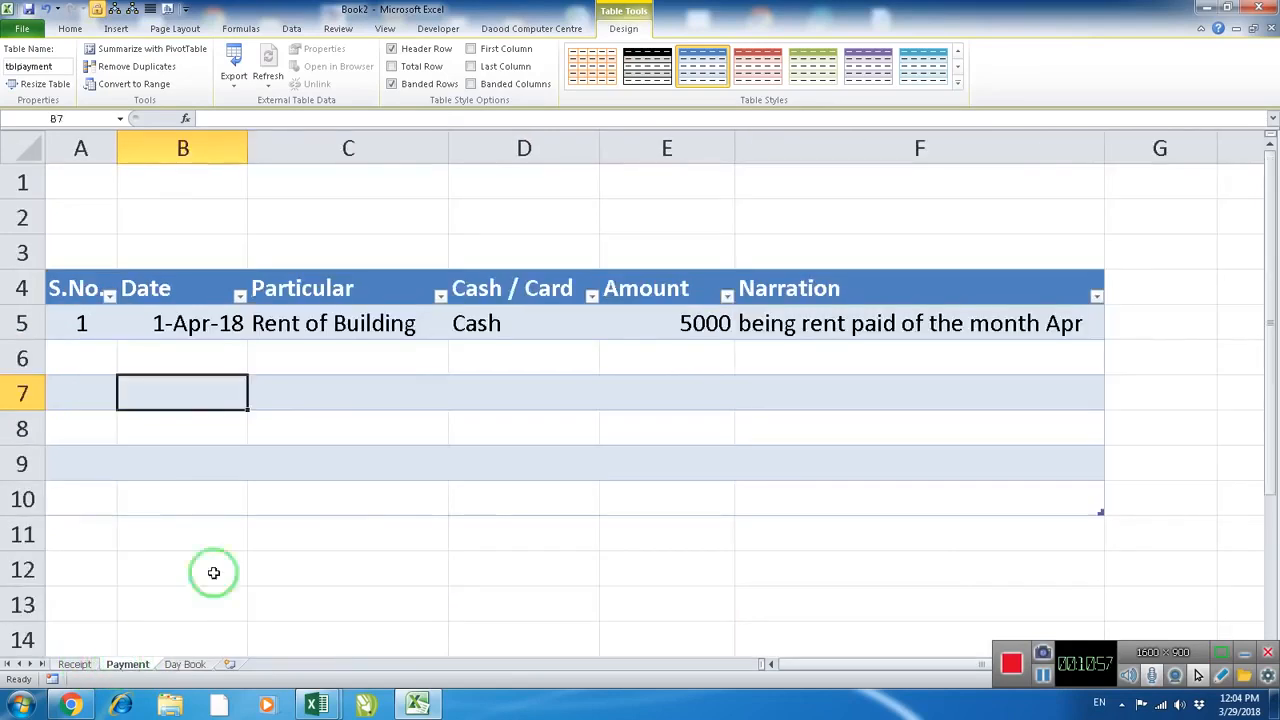
left_click(285, 356)
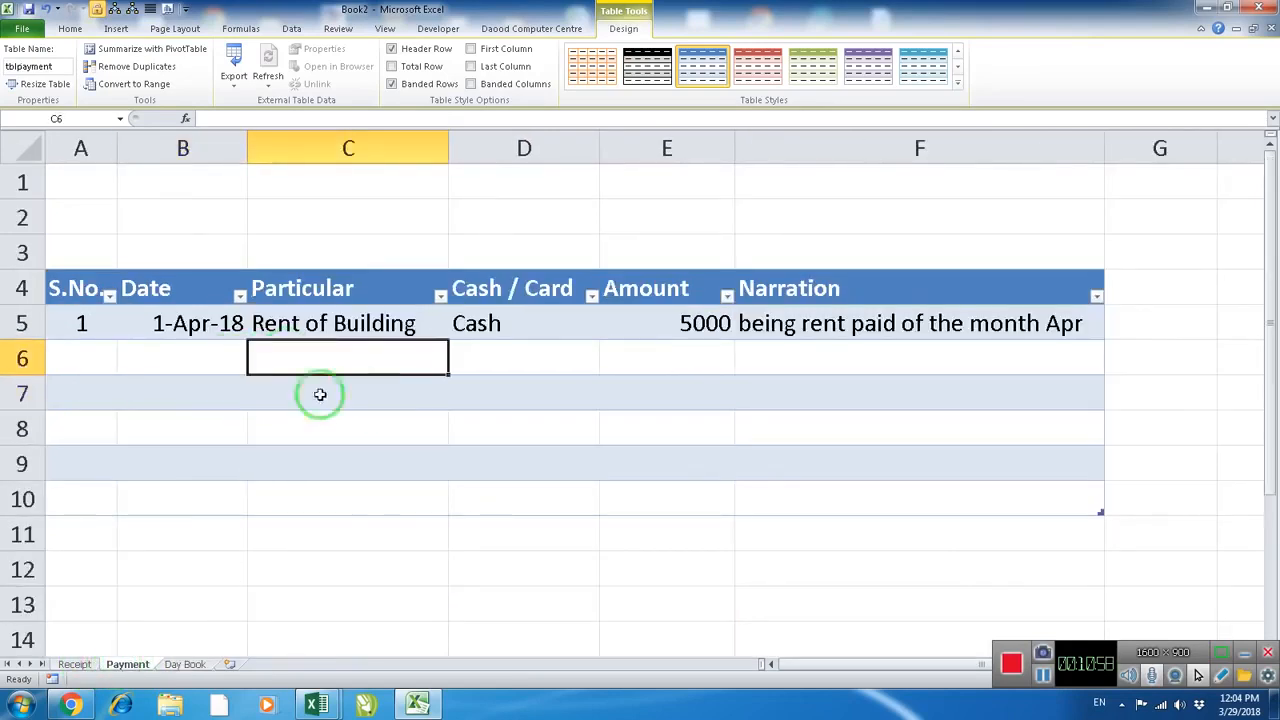
left_click(178, 360)
type("4/2/18")
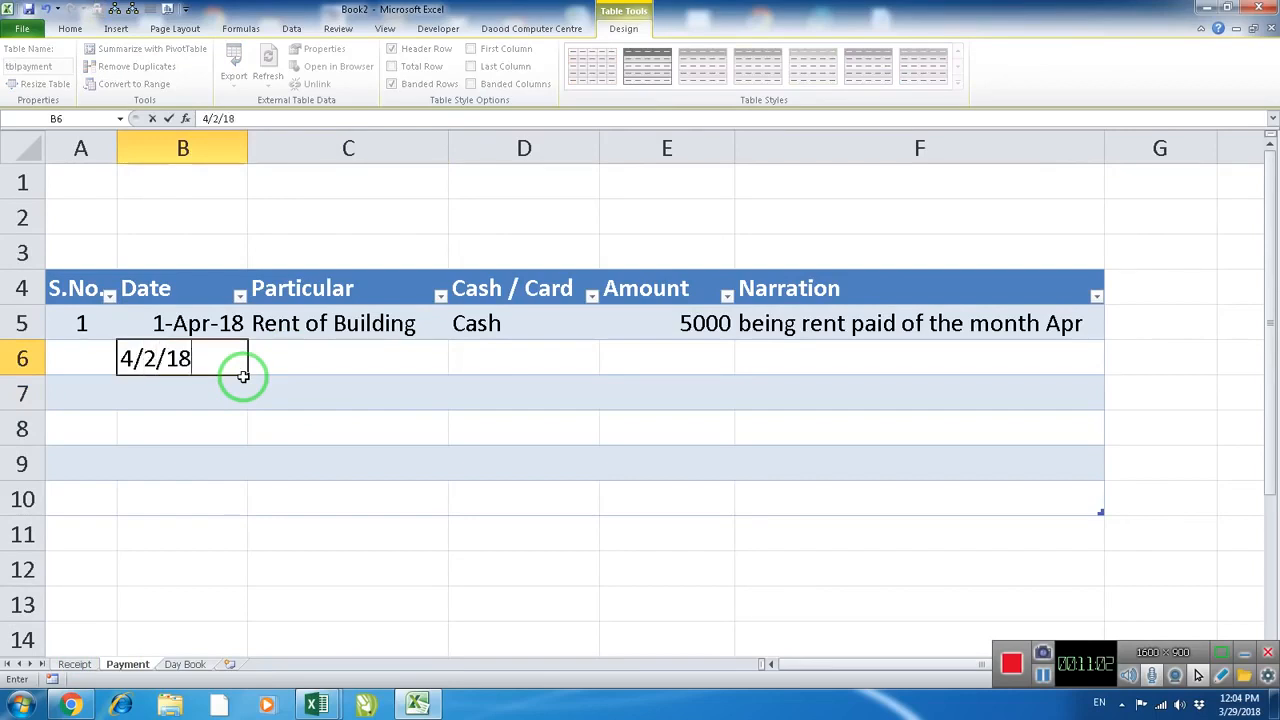
key("Tab")
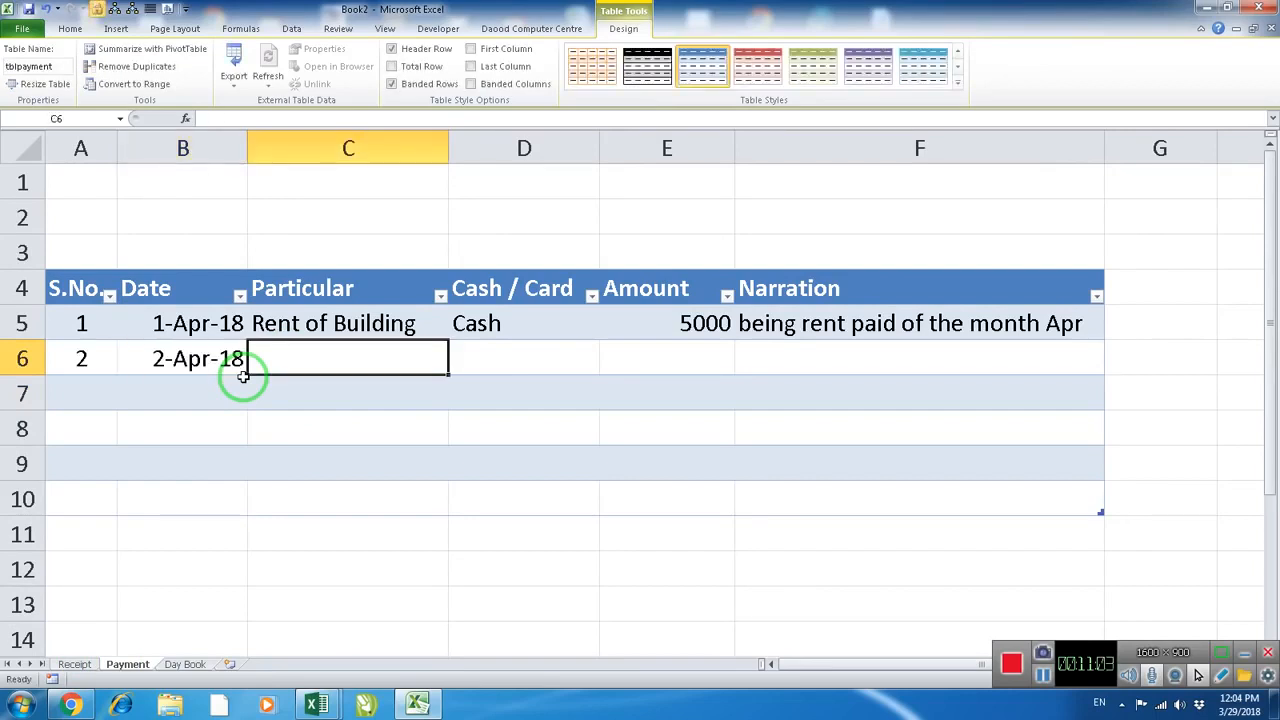
type("Mia")
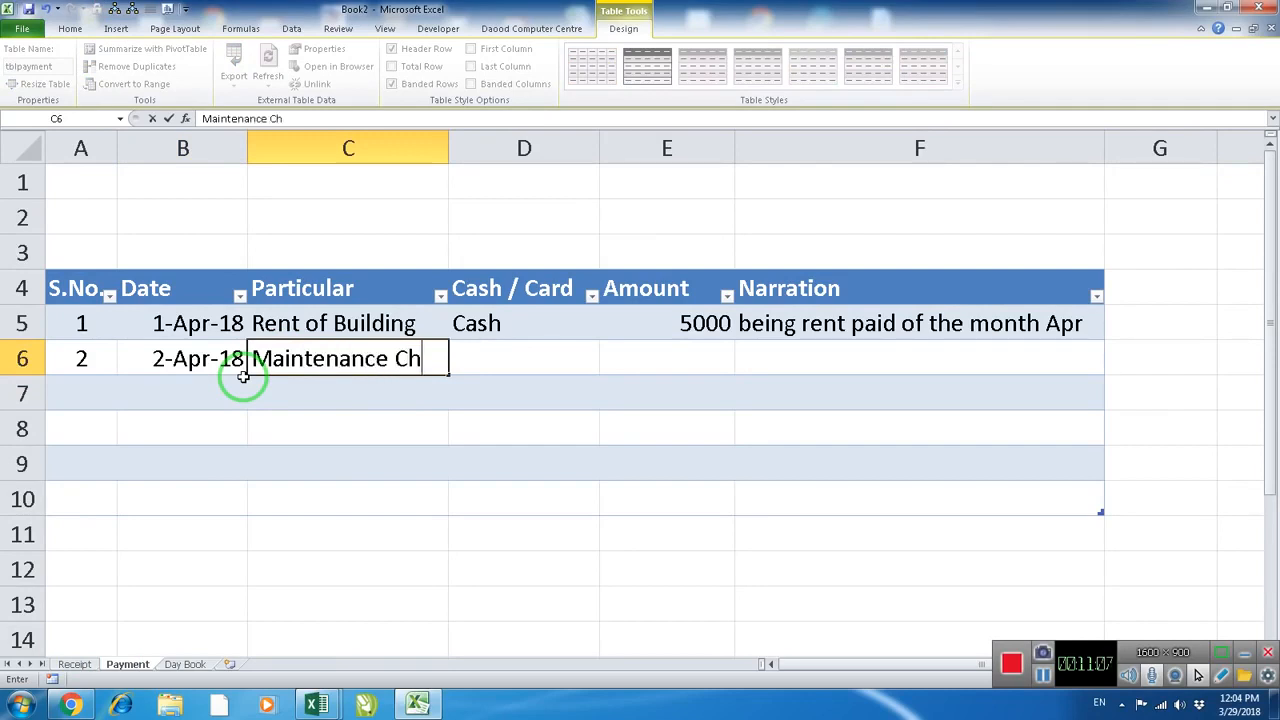
type("ntenance Charge")
key("Tab")
Fill the second payment entry with Cash and amount 2000, and begin its narration with "being maintenance"
type("Ca")
key("Tab")
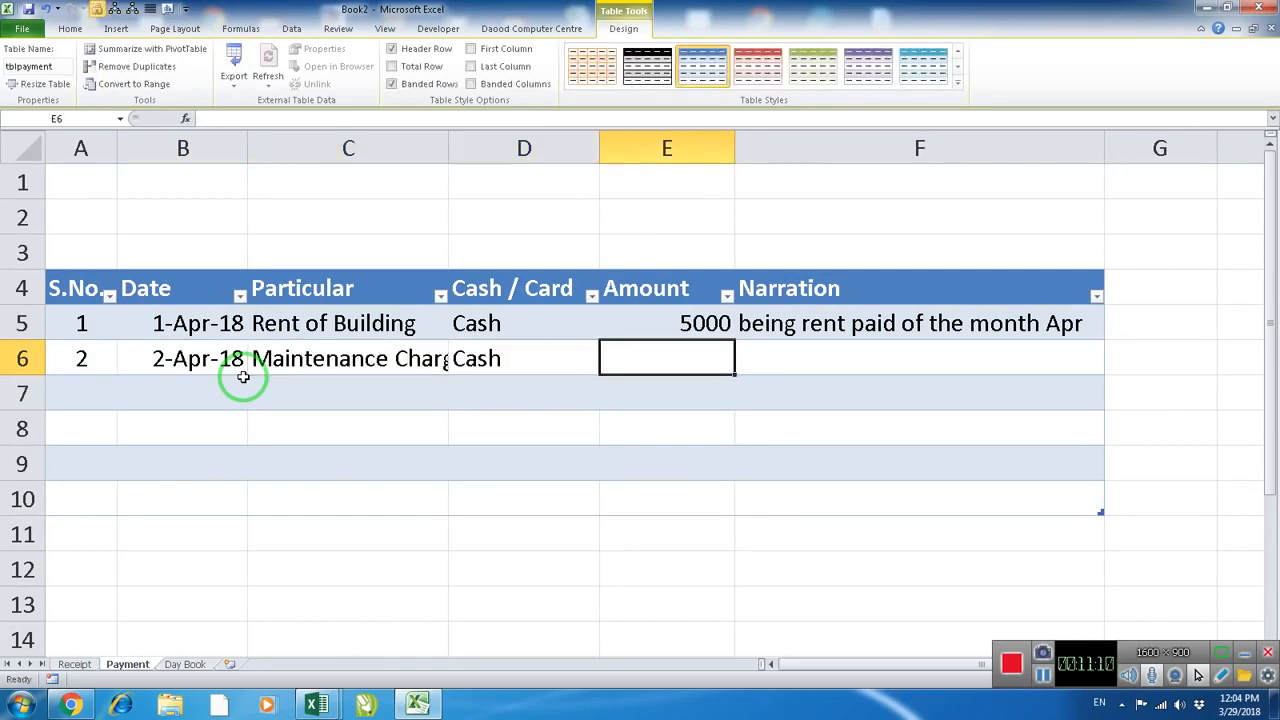
type("2000")
key("Tab")
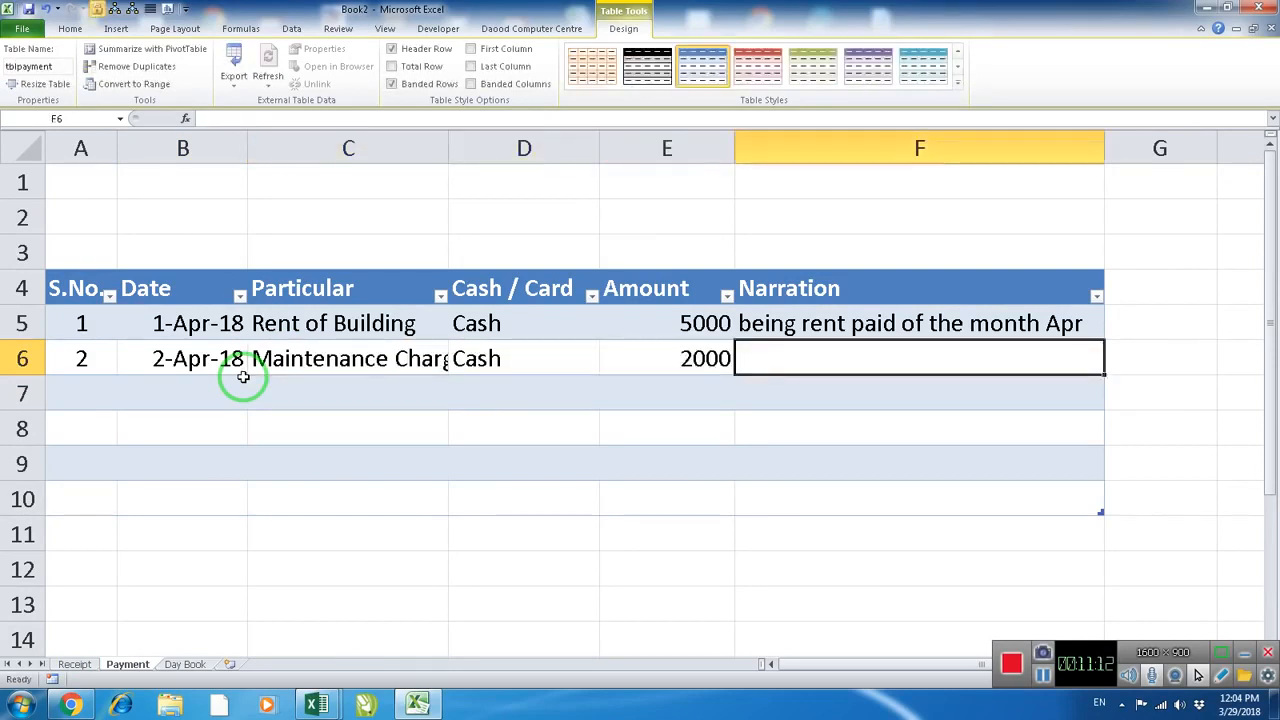
type("being ")
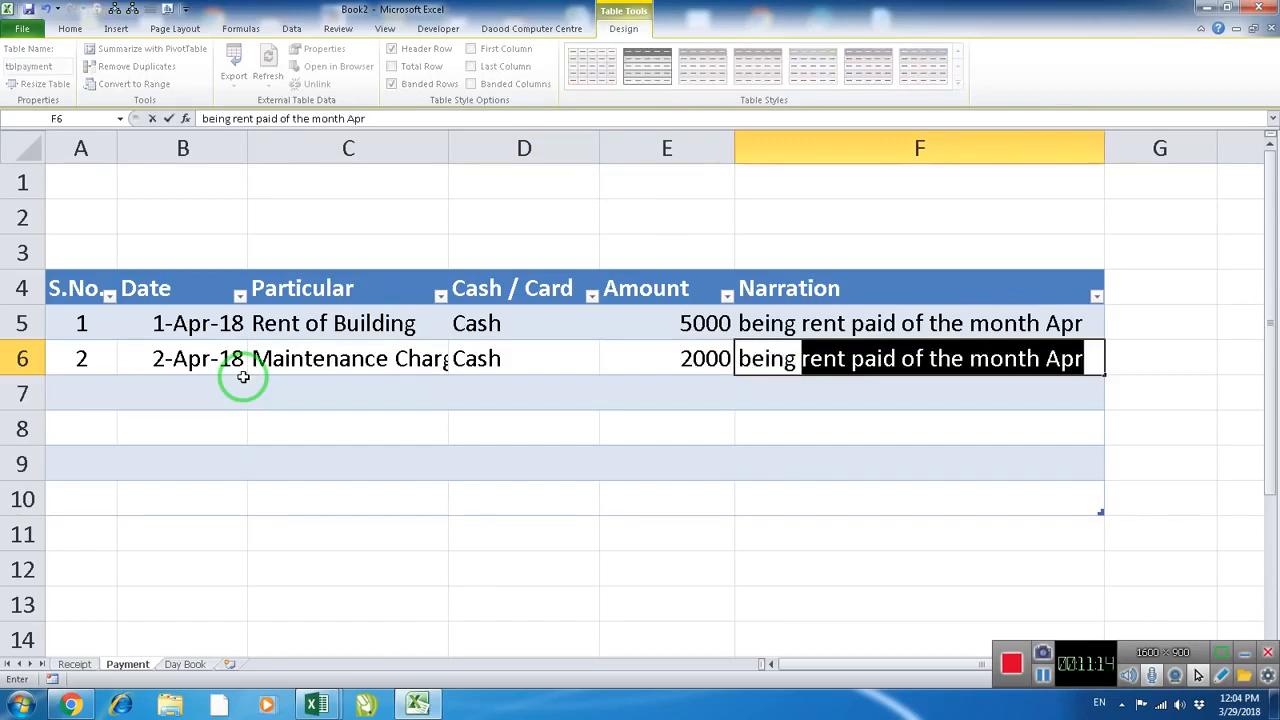
type("maintenance charge paid for computer")
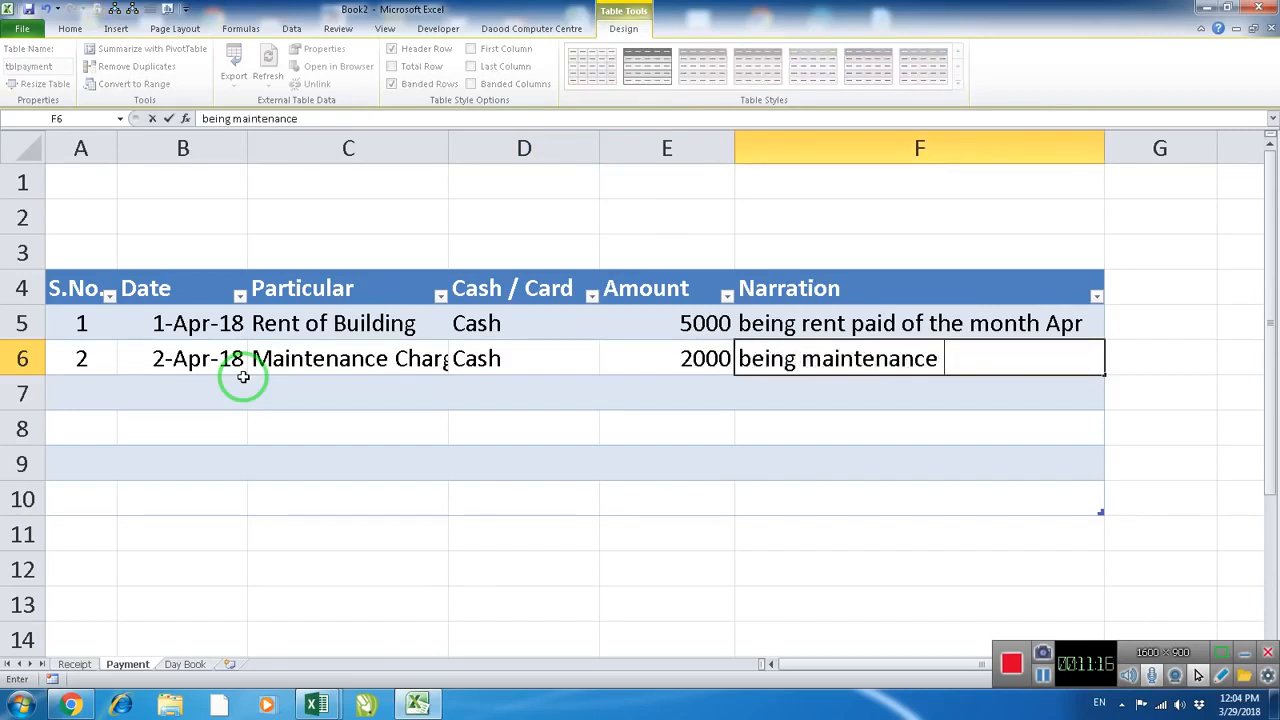
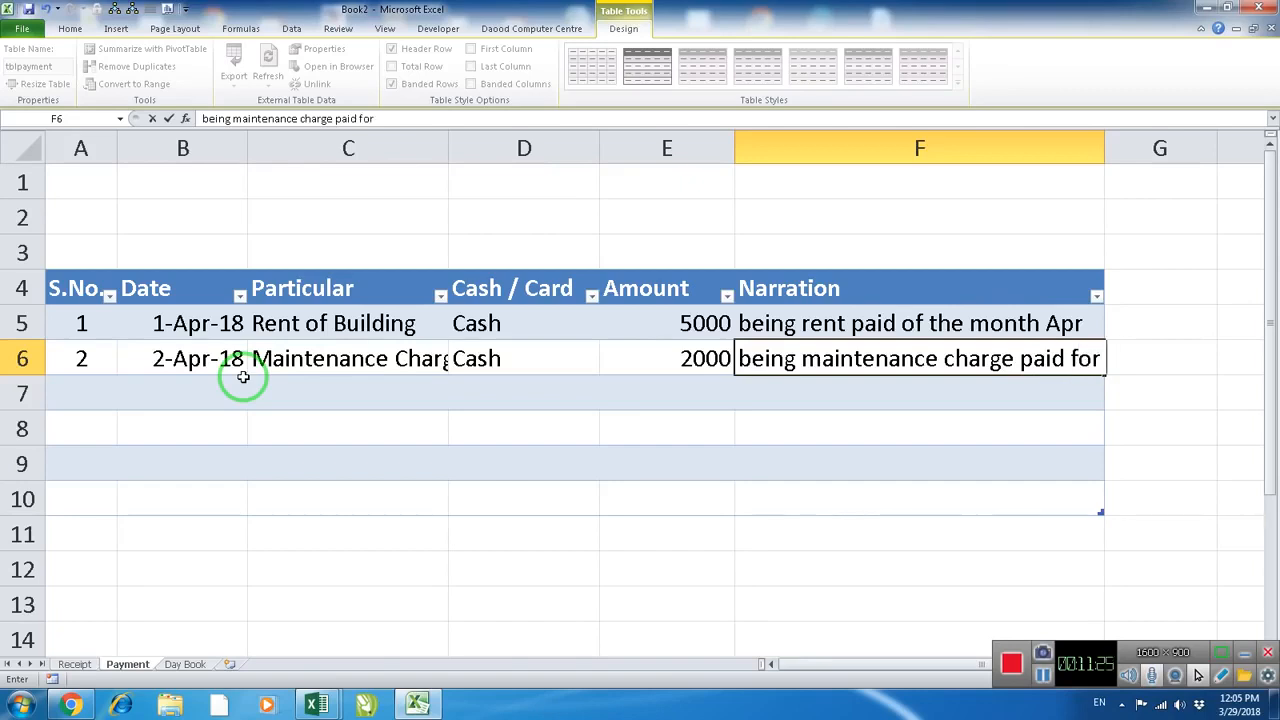
Complete the second payment's narration as "being maintenance charge paid for computer" and widen the Narration column to fit it
type("put")
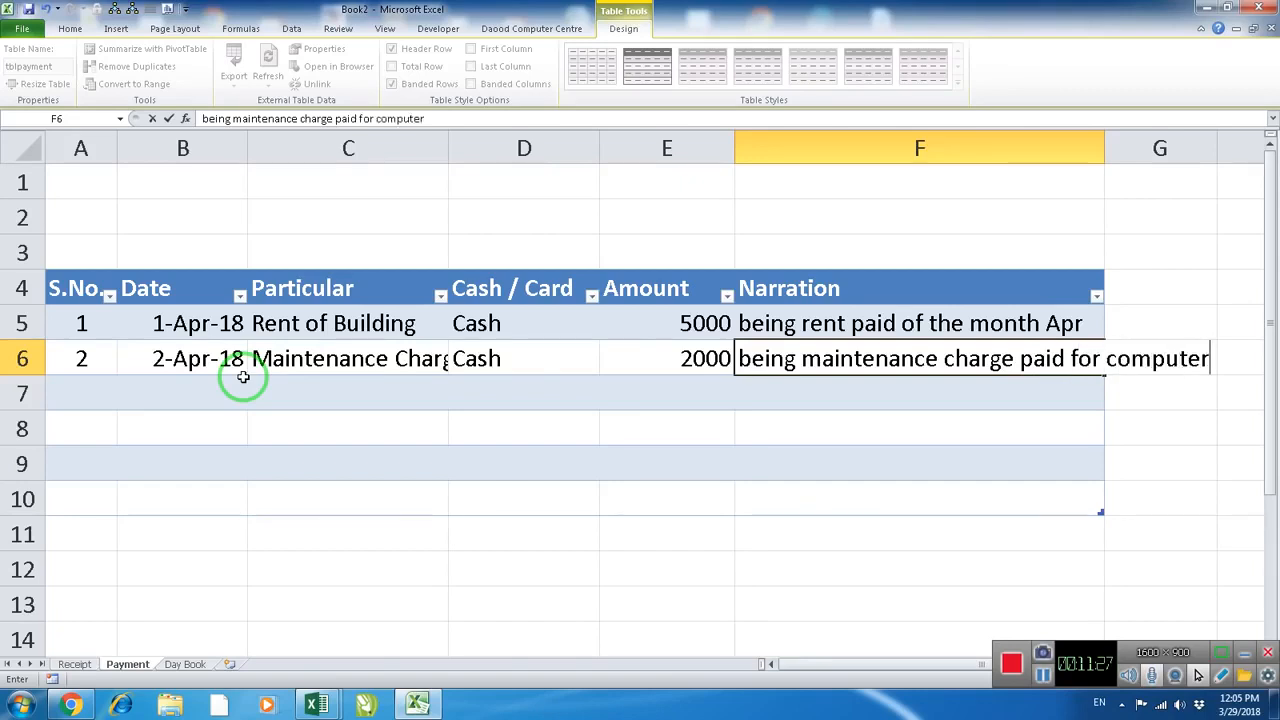
type("er")
left_click(245, 378)
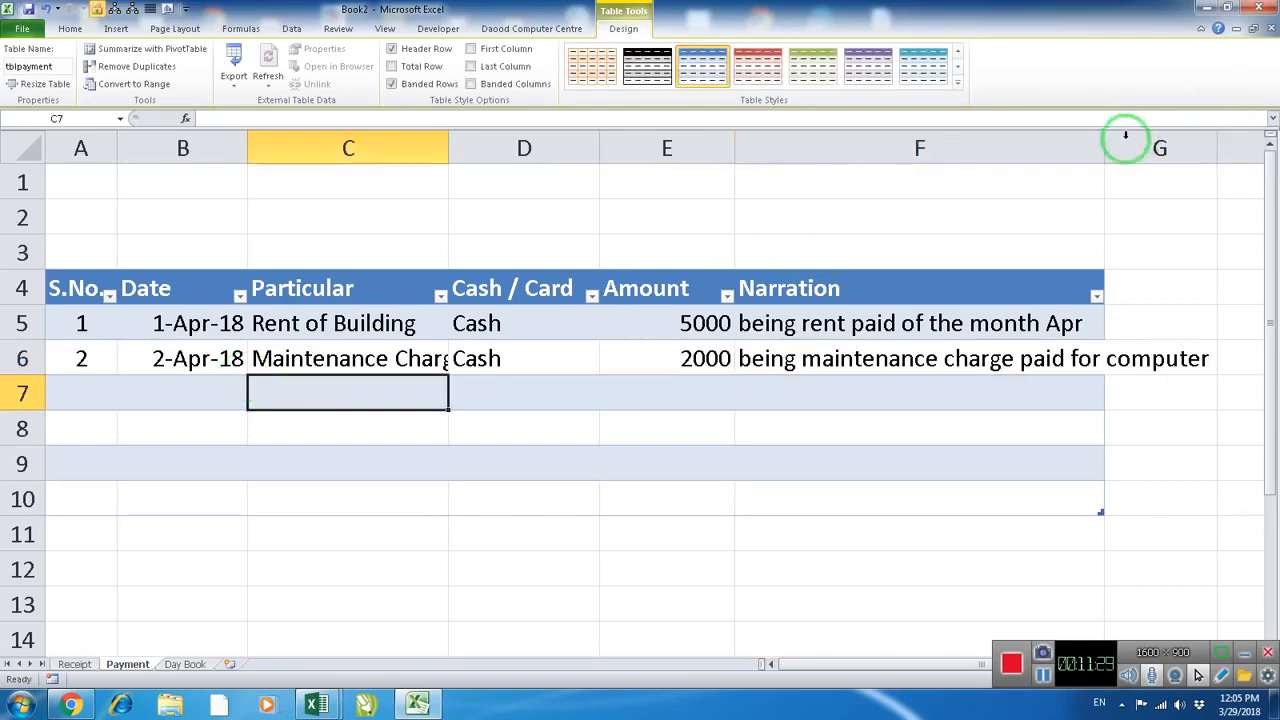
left_click_drag(1104, 147, 1200, 147)
On the Day Book sheet, fill the Amount Receipt and Amount Payment formulas from row 6 down through all dates
left_click(190, 664)
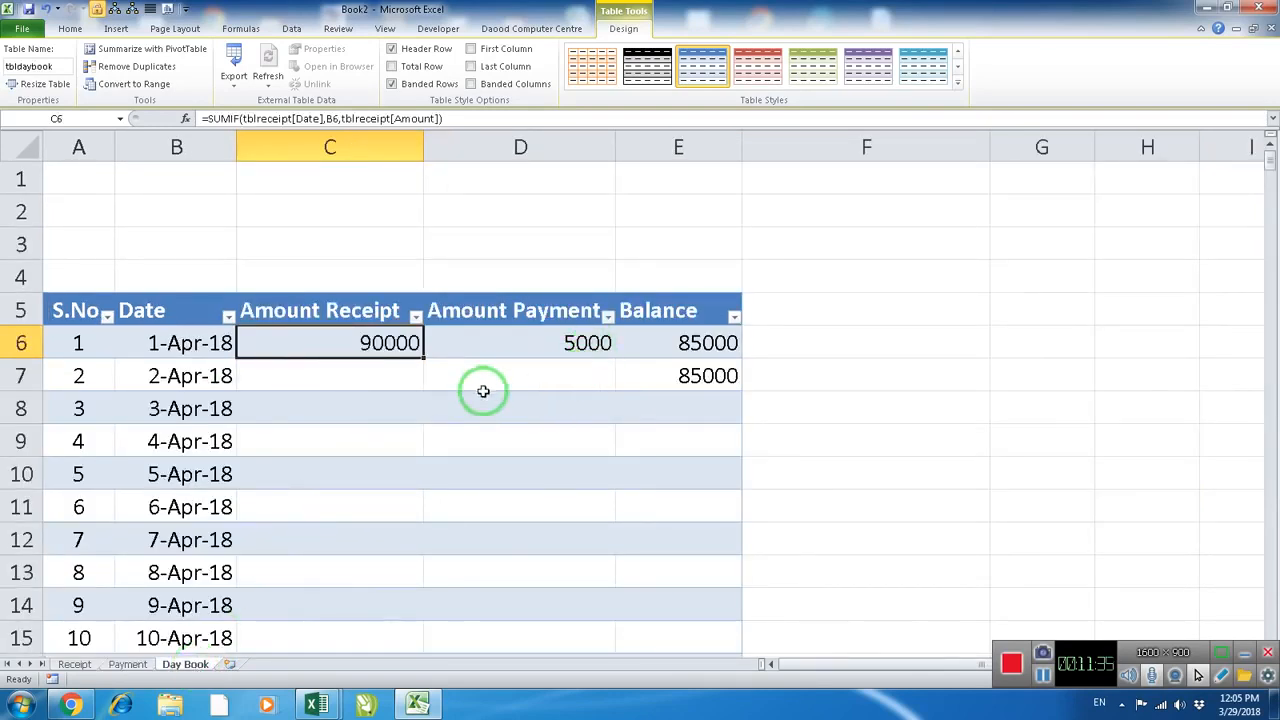
left_click(400, 371)
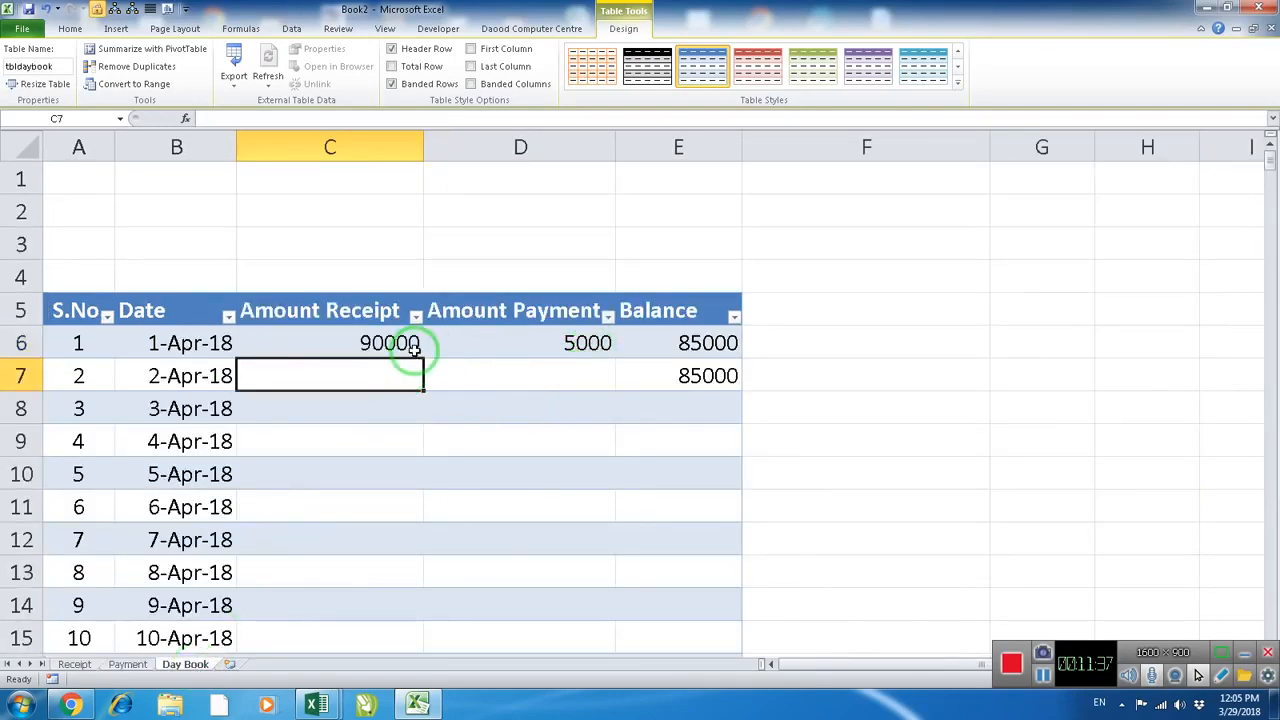
left_click(421, 355)
double_click(421, 355)
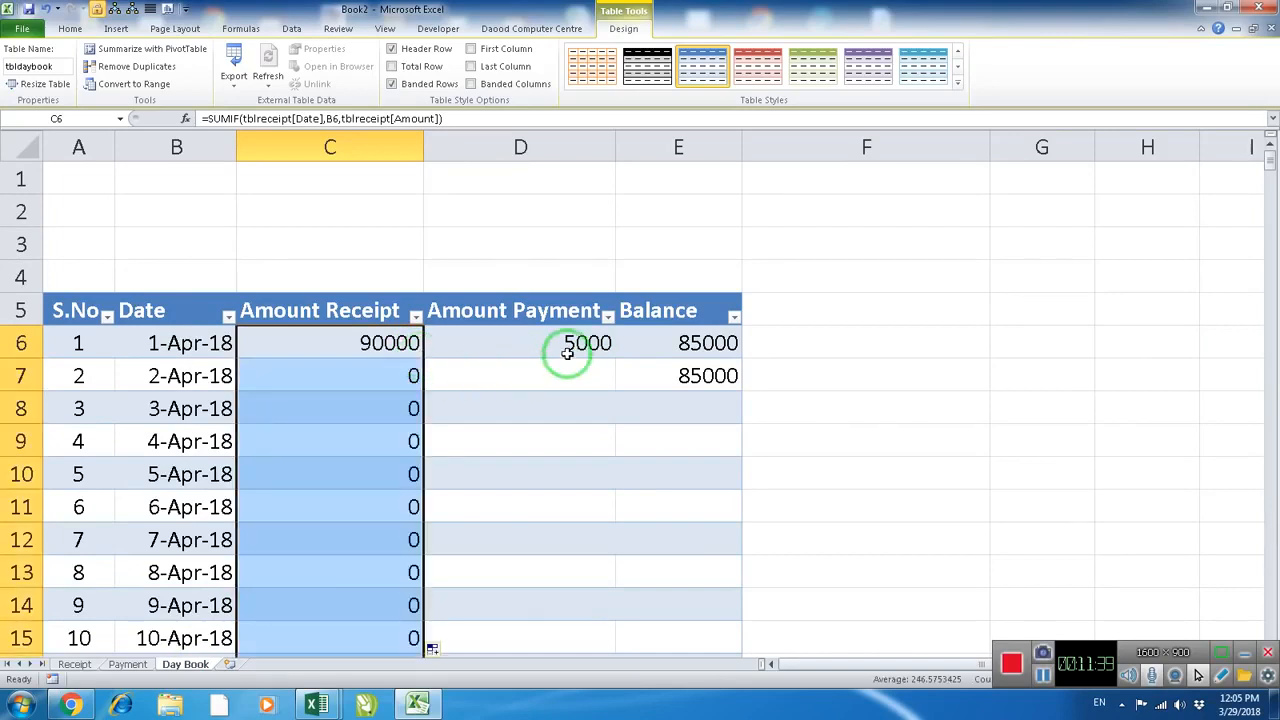
left_click(600, 350)
double_click(611, 354)
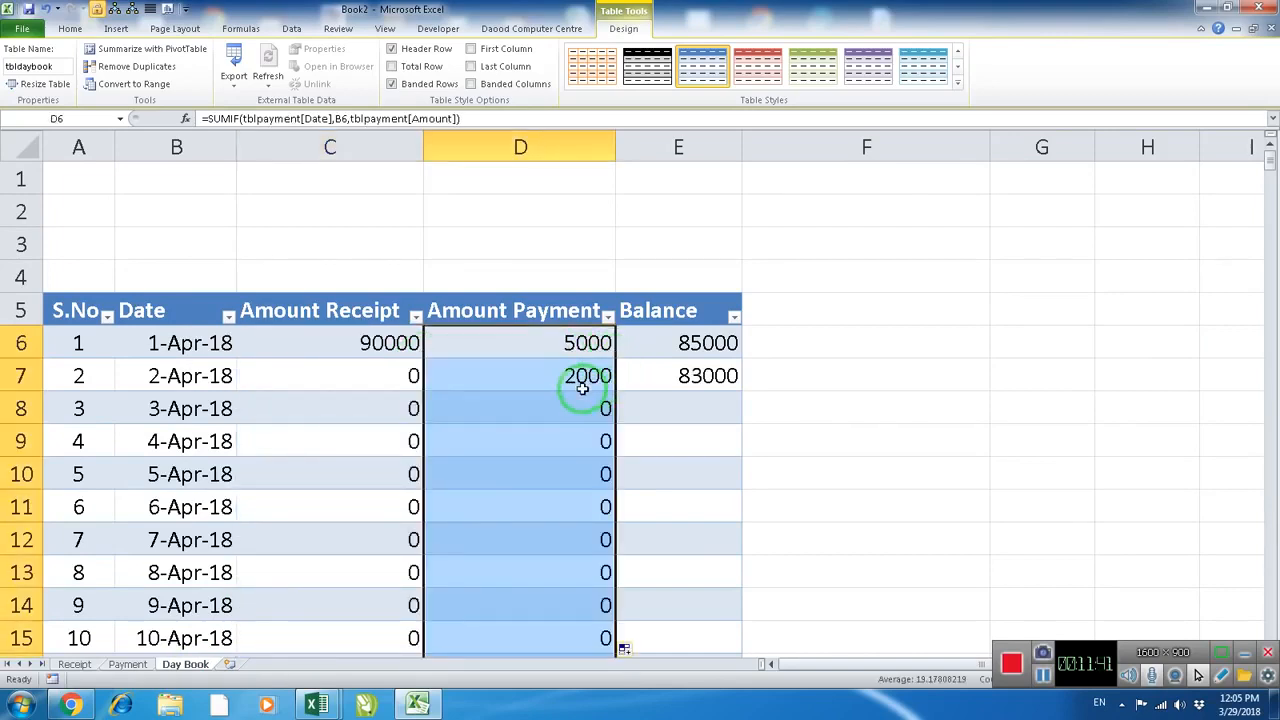
left_click(582, 388)
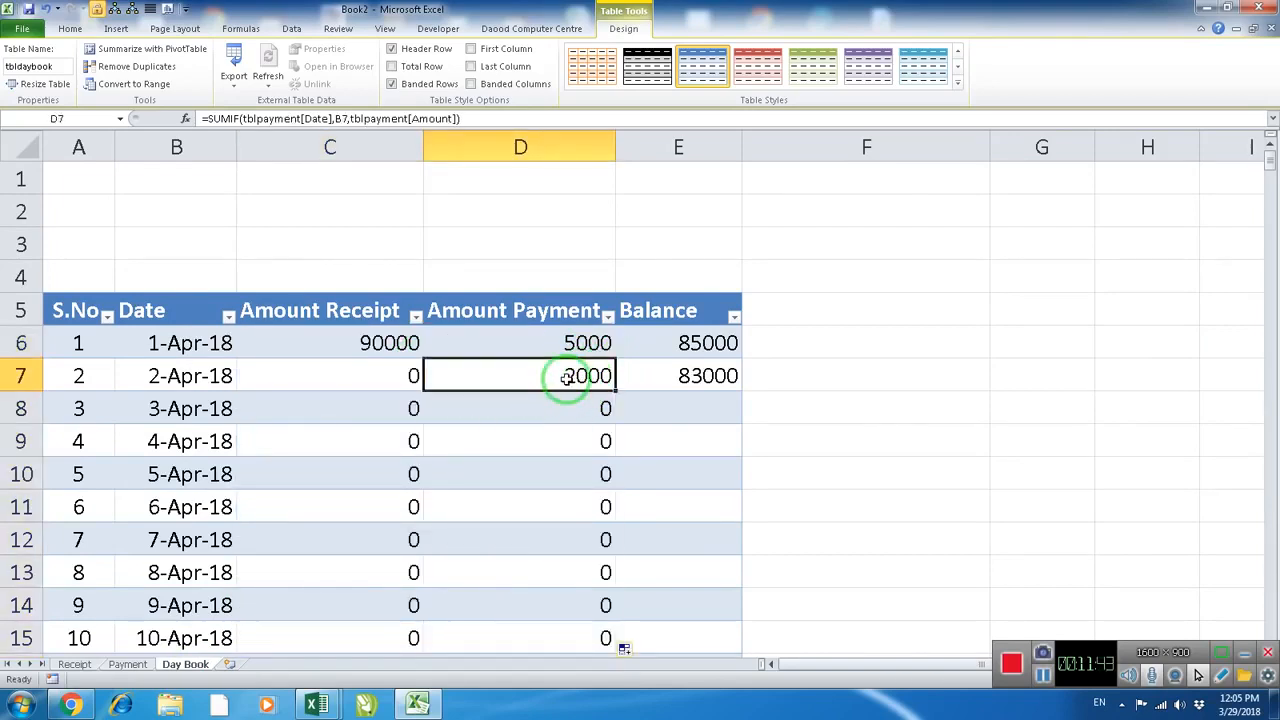
Fill the Balance formula from E7 down the rest of the table and check the results for 2-Apr-18
left_click(685, 384)
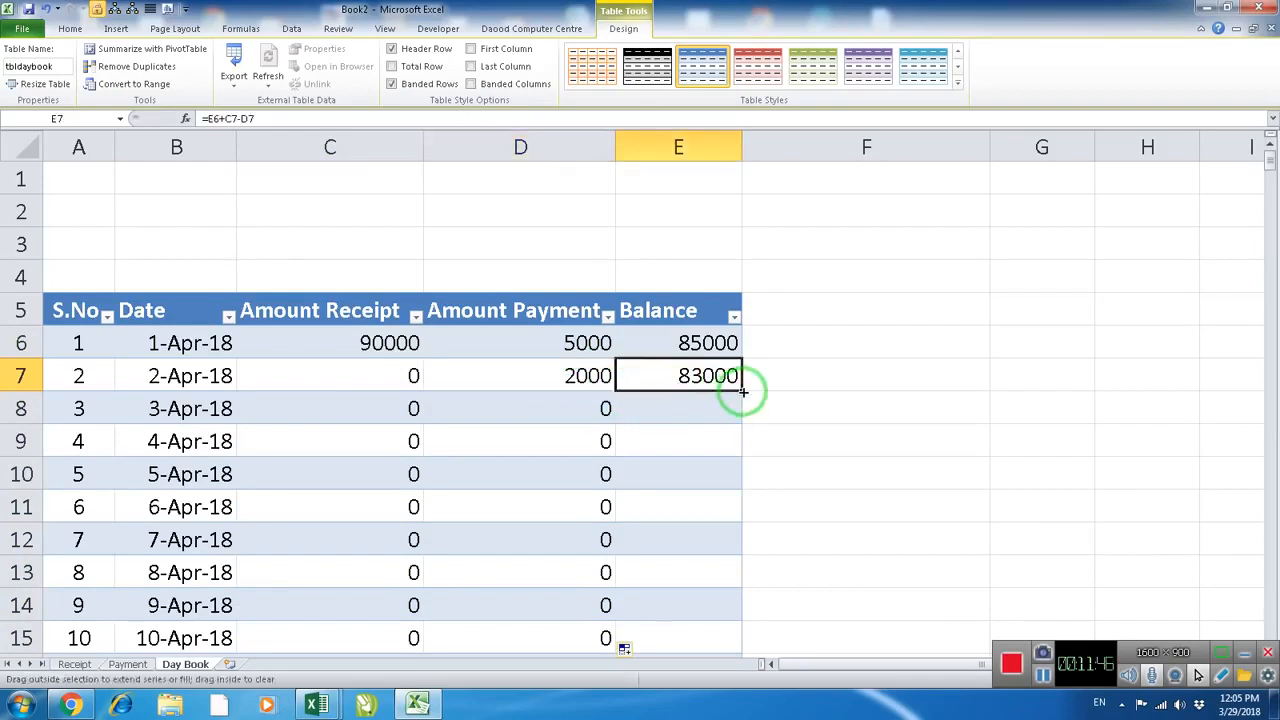
double_click(739, 392)
left_click(672, 408)
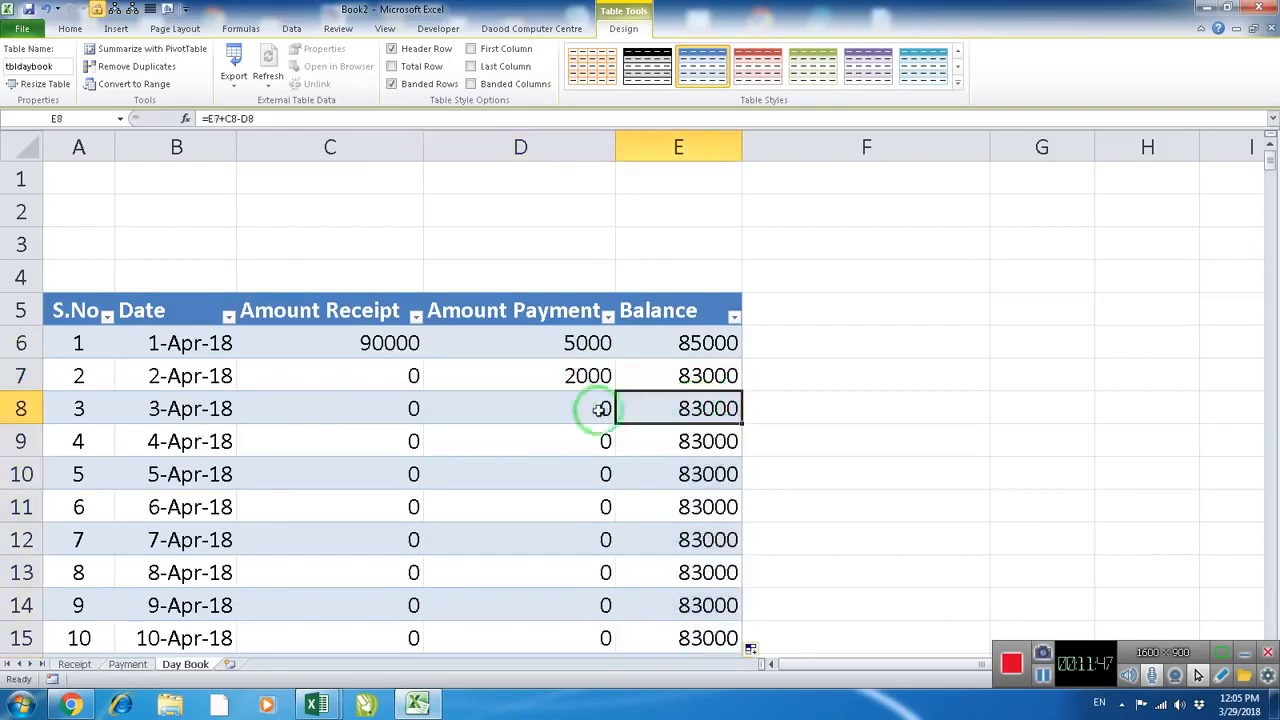
left_click(663, 375)
left_click(580, 375)
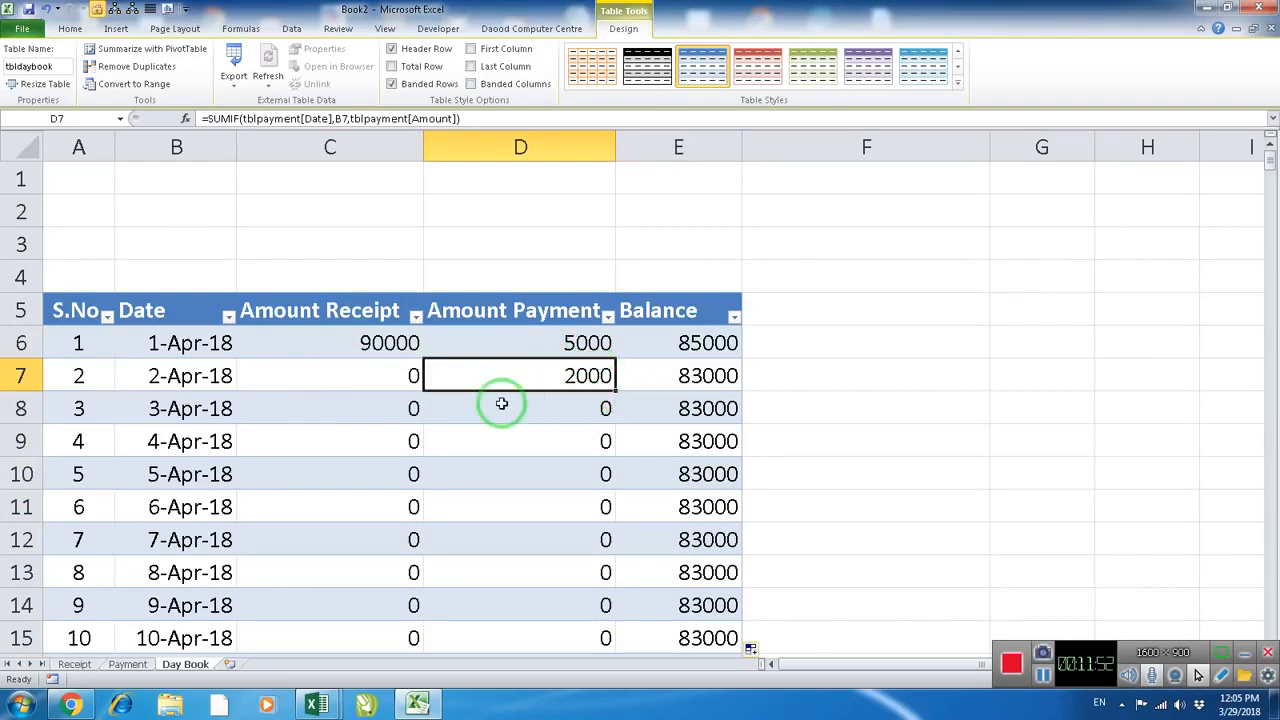
scroll(648, 378, "down", 1, "ctrl")
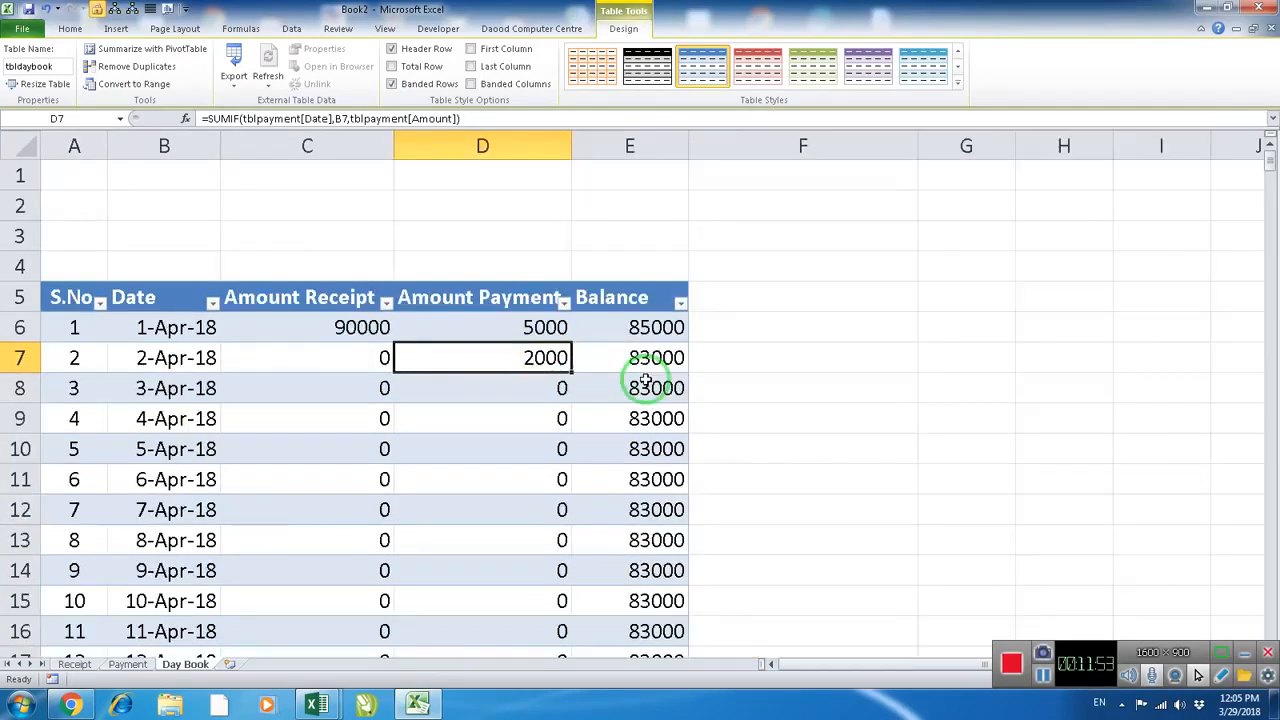
left_click(640, 362)
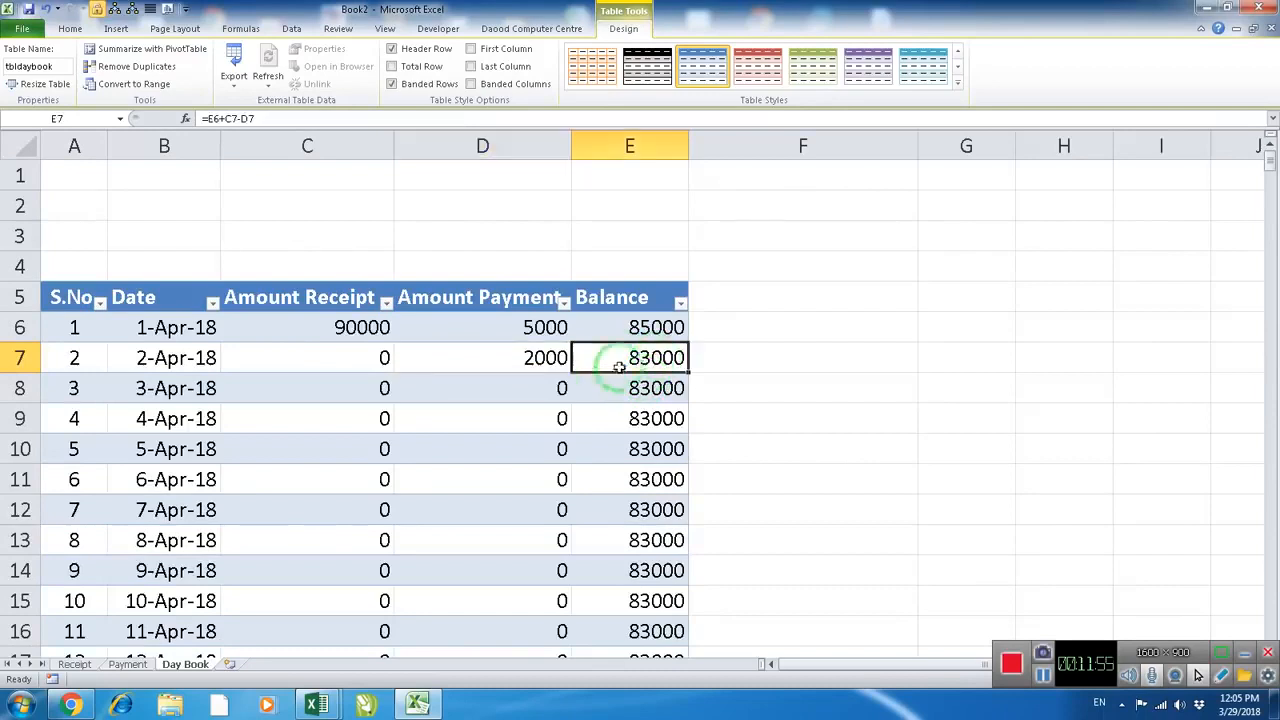
Center the Day Book table's header row from S.No to Balance
left_click_drag(627, 300, 75, 302)
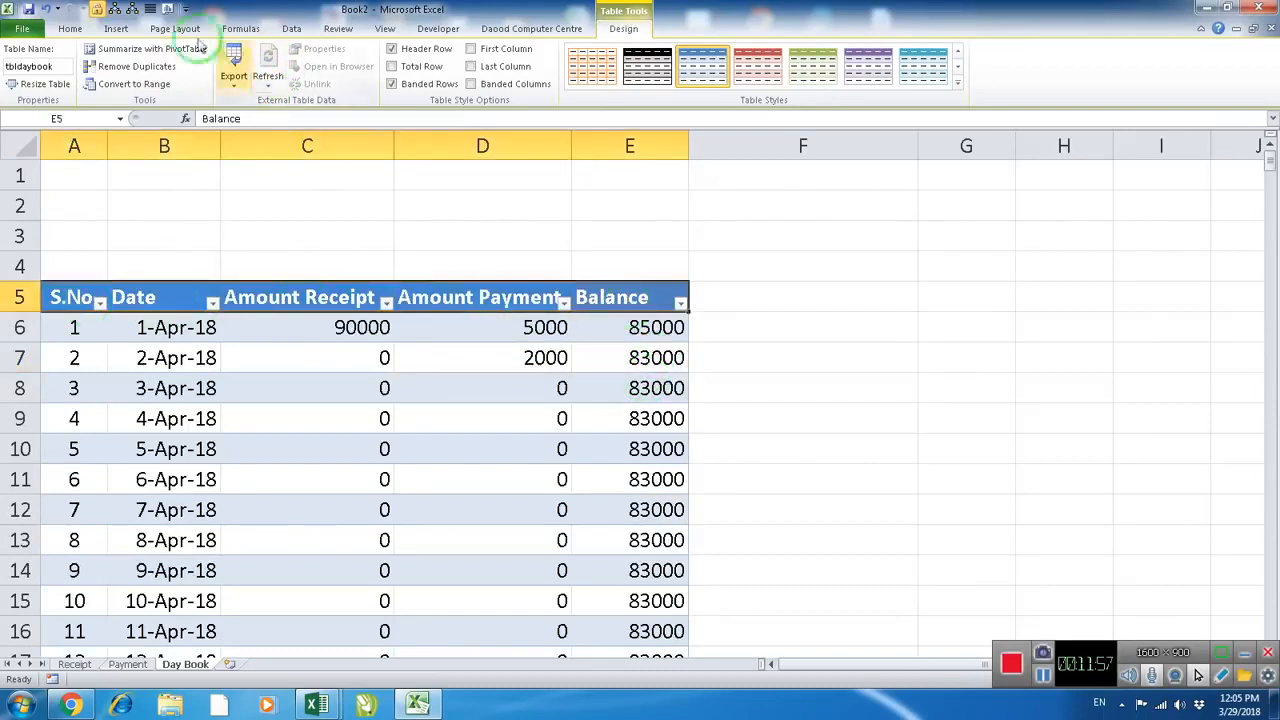
left_click(70, 28)
left_click(368, 78)
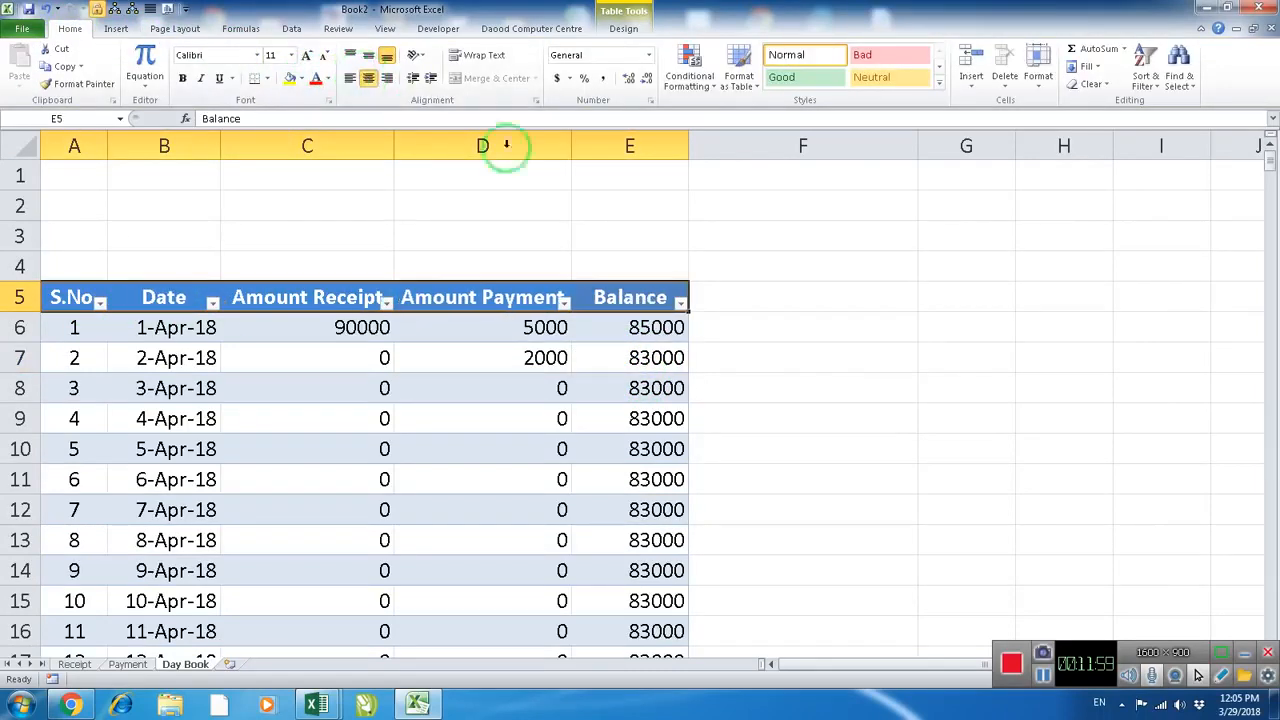
left_click(612, 406)
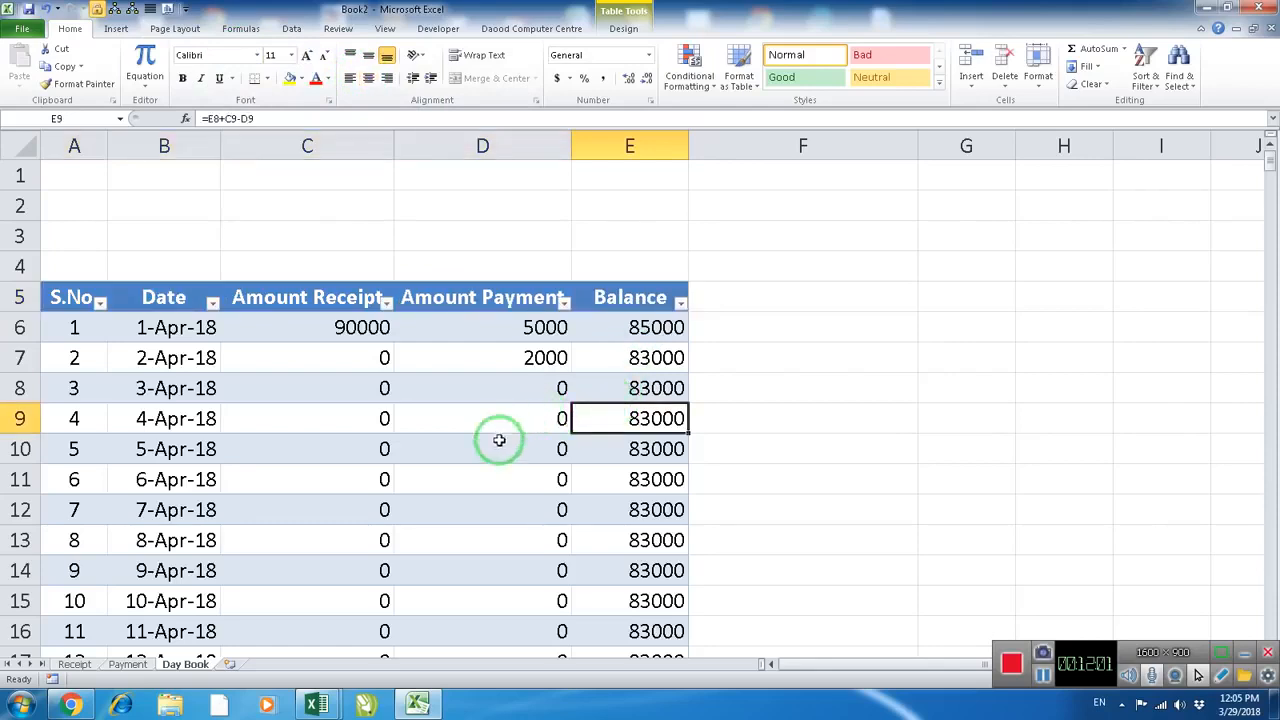
On the Receipt sheet, start a third entry in row 7 dated 2-Apr-18 with the owner's name as particular and Cash
scroll(470, 430, "down", 1)
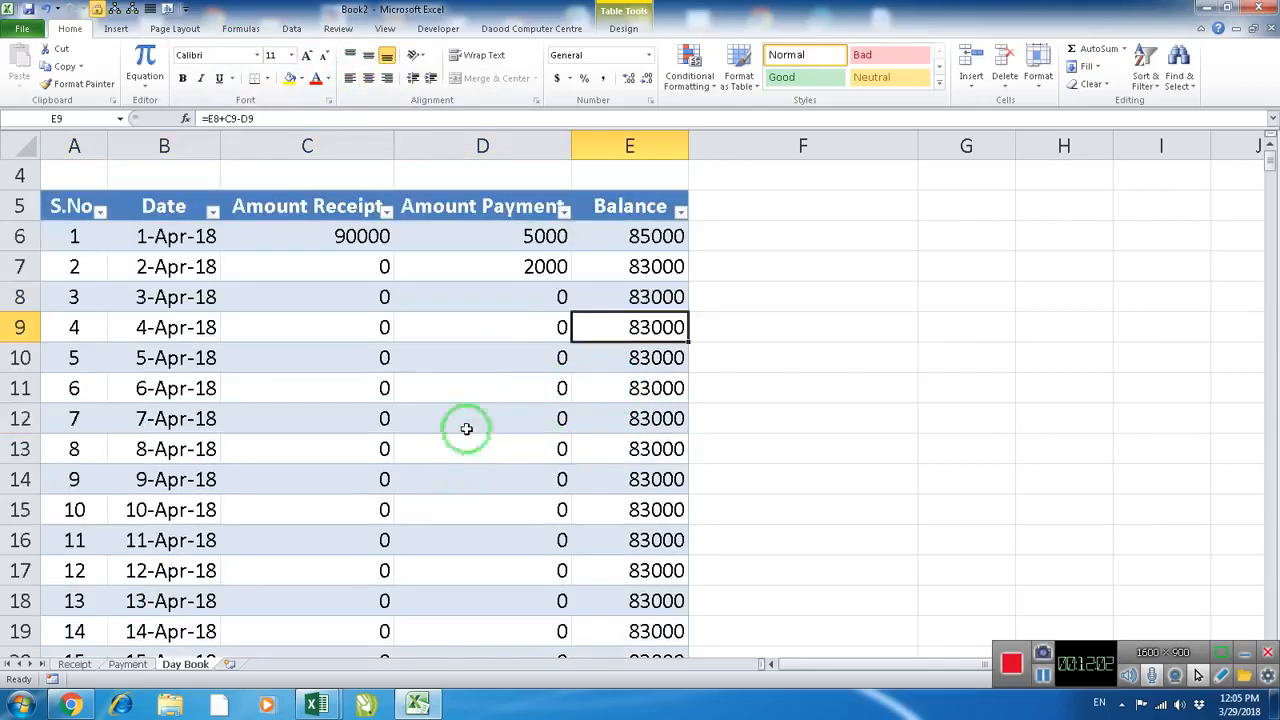
left_click(127, 664)
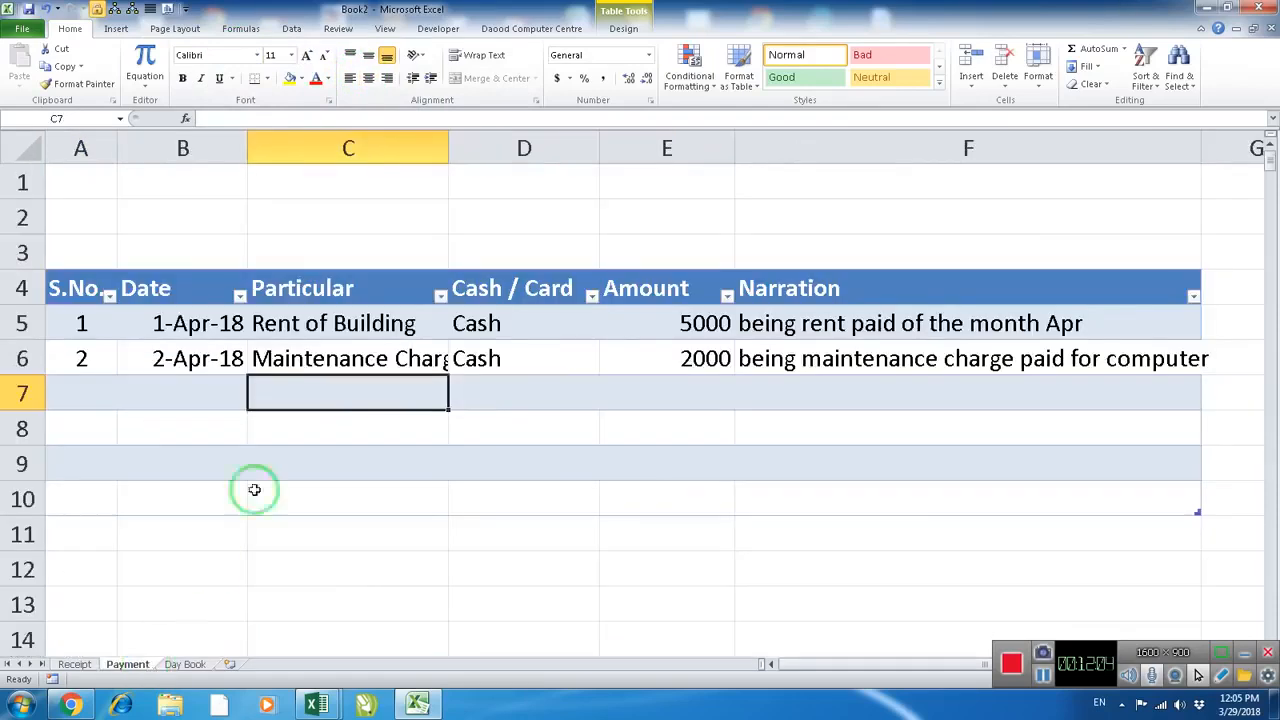
left_click(85, 664)
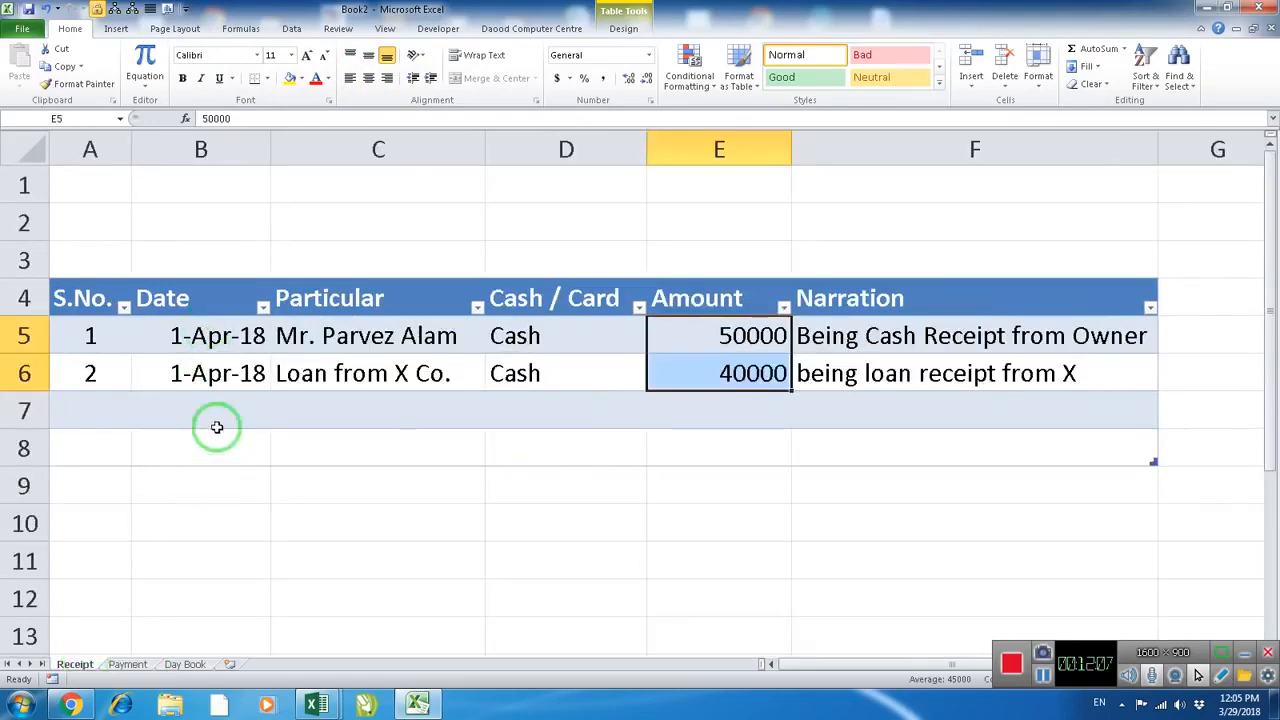
left_click(214, 420)
type("4/2/18")
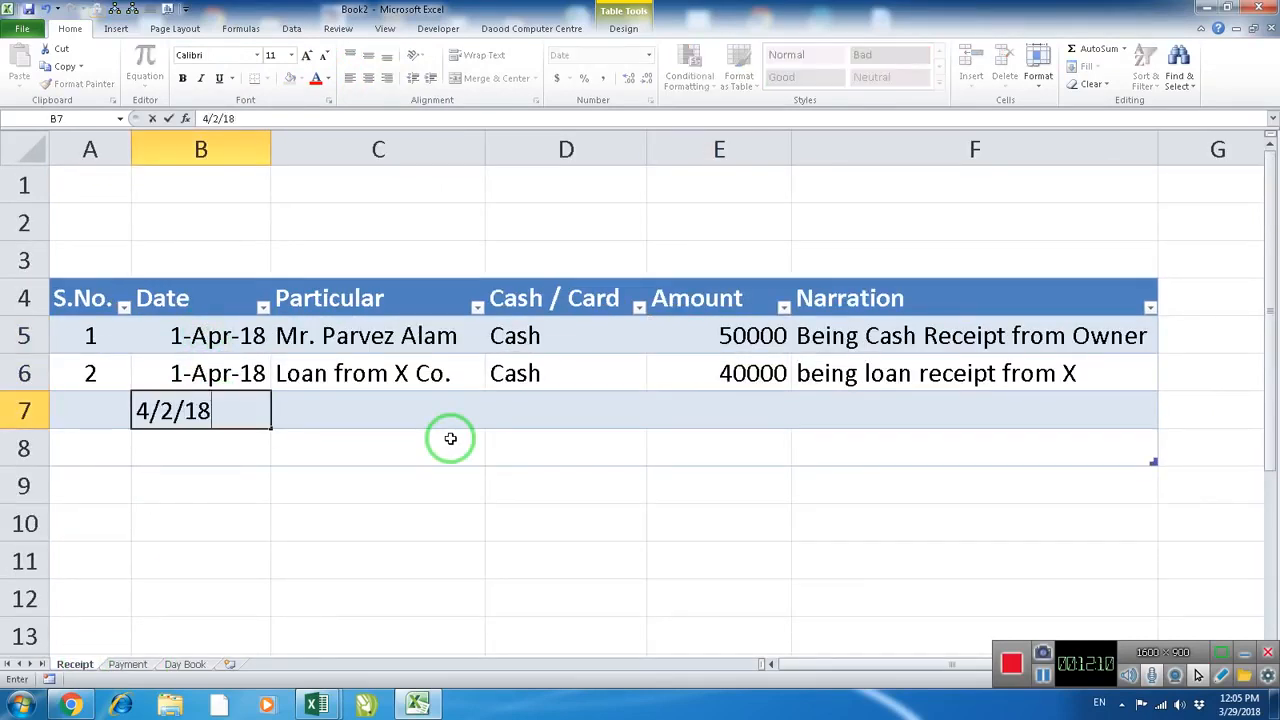
key("Tab")
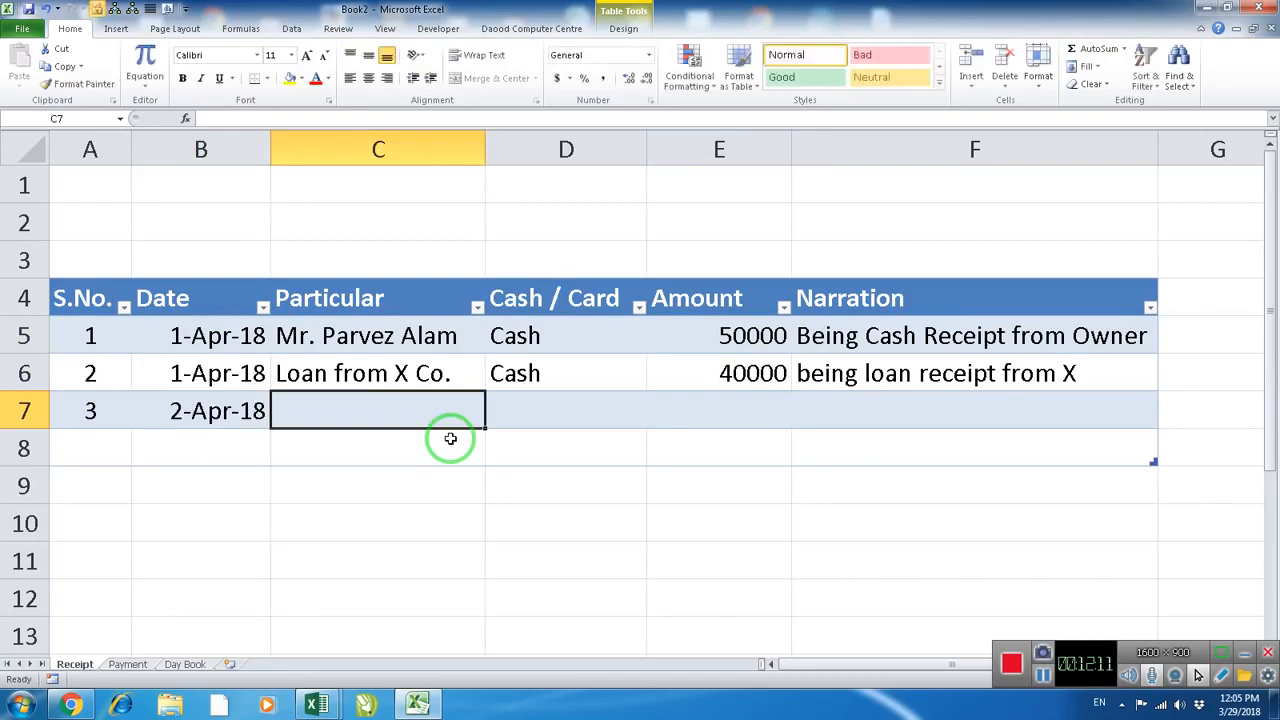
type("M")
key("Tab")
type("C")
key("Tab")
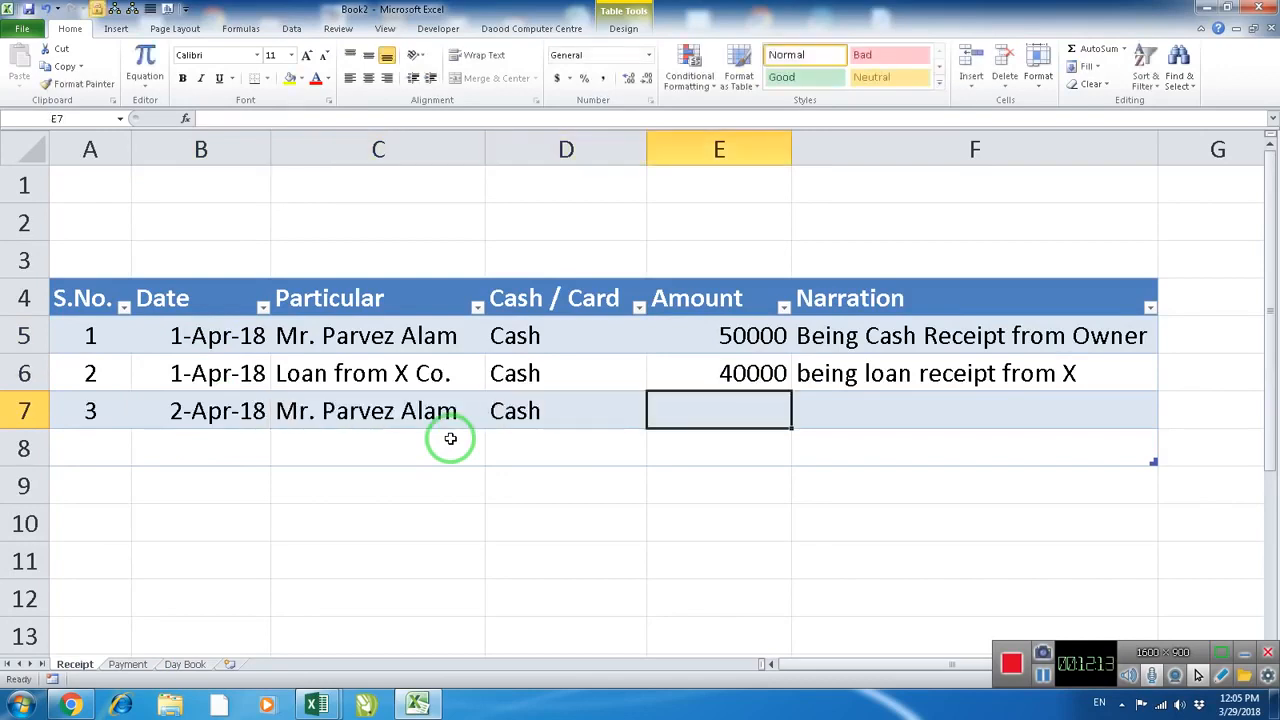
Complete the third receipt entry with amount 20000 and the narration "Being Cash Receipt from Owner"
type("20")
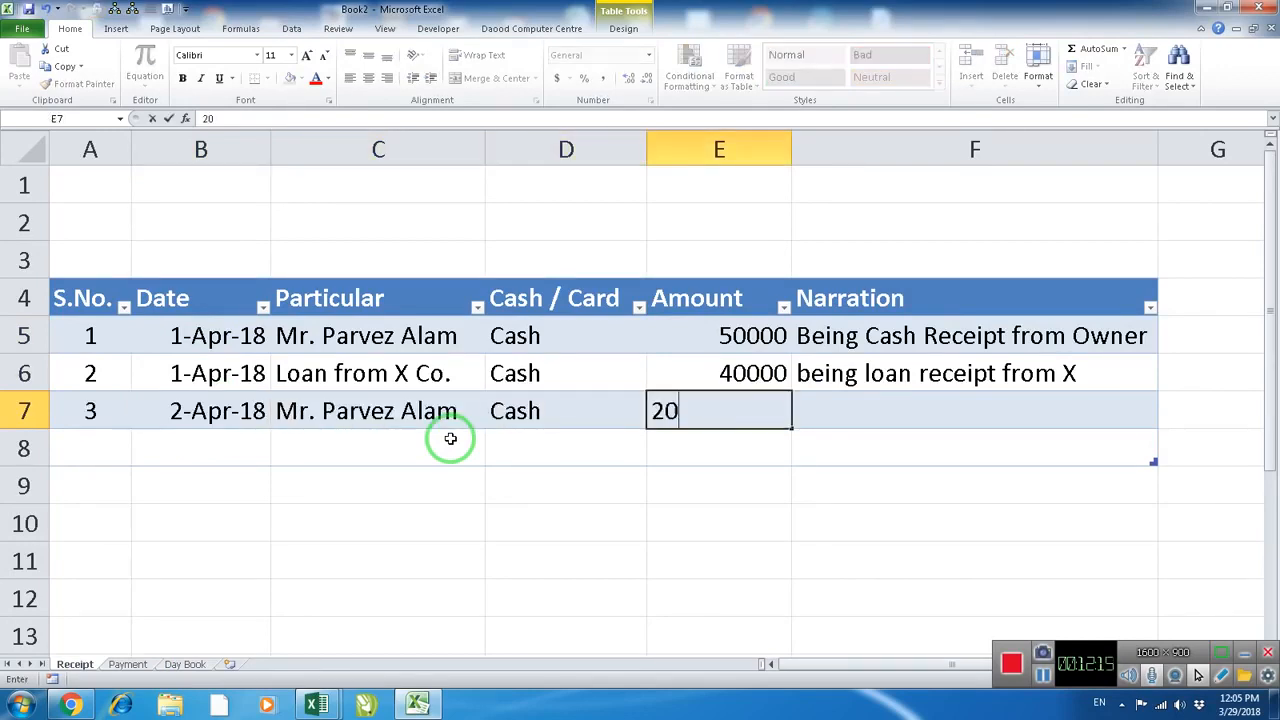
type("000")
key("Tab")
type("being")
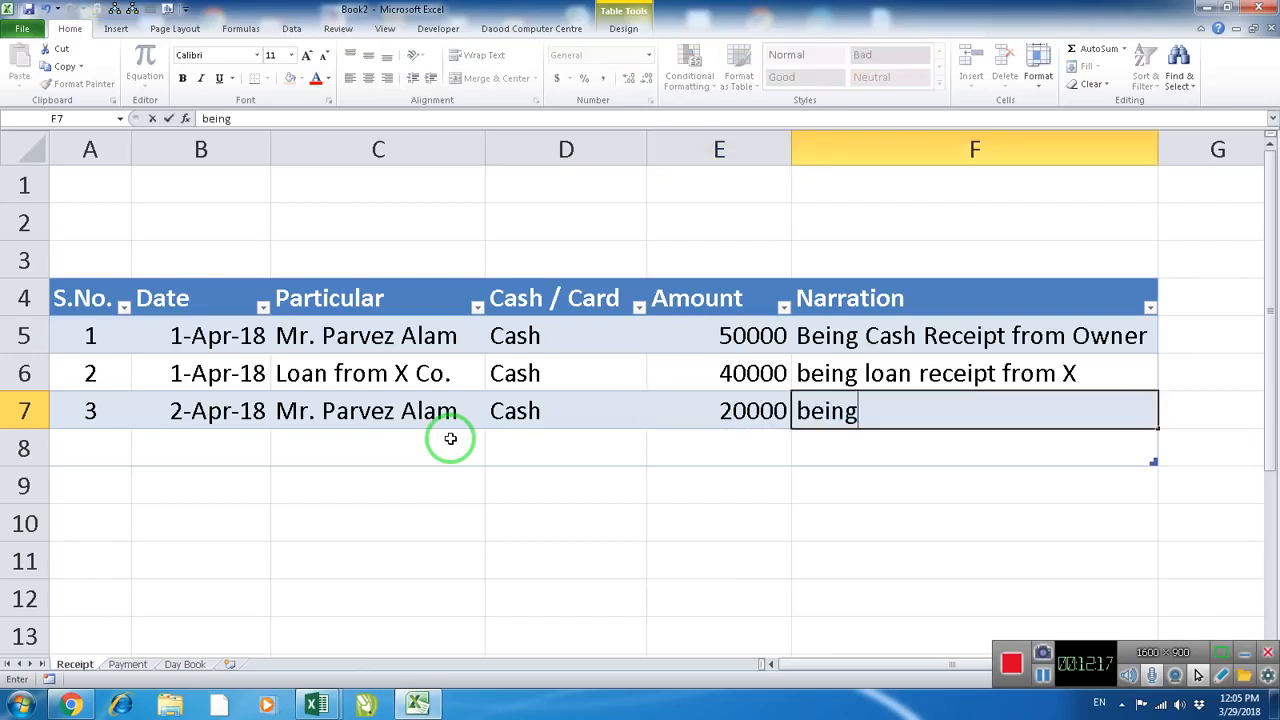
type(" cash r")
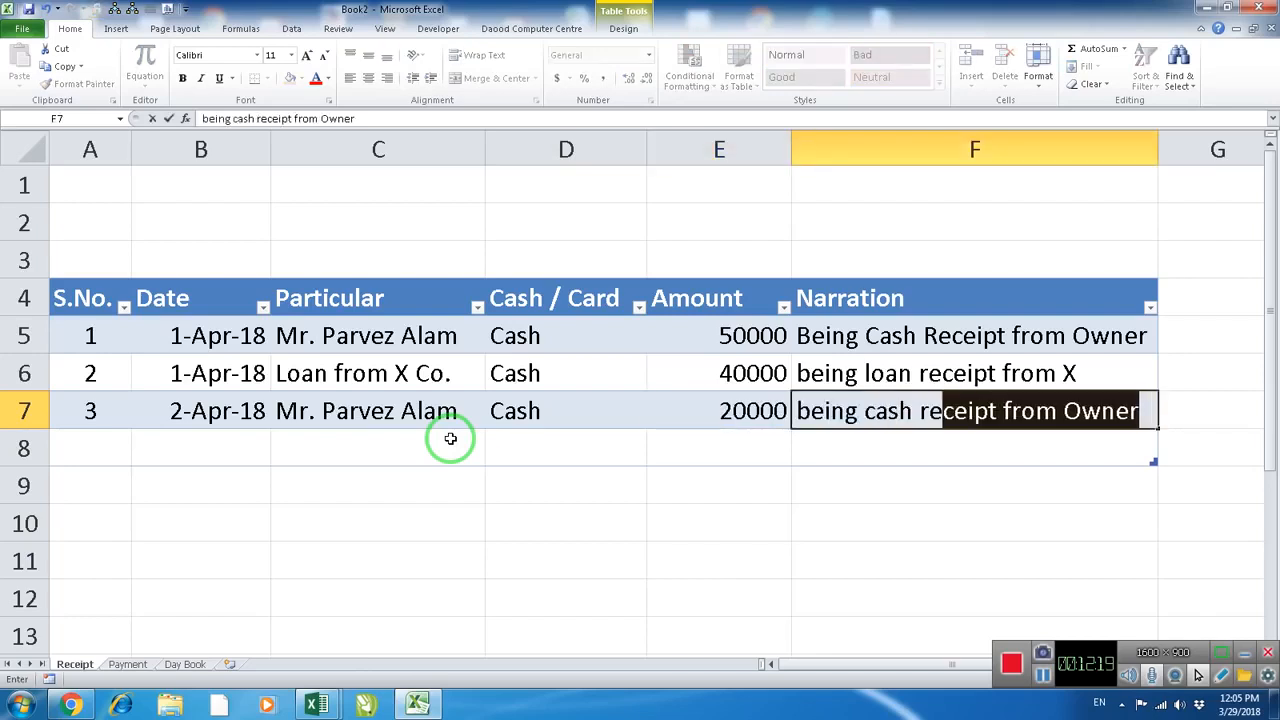
type("e")
left_click(450, 438)
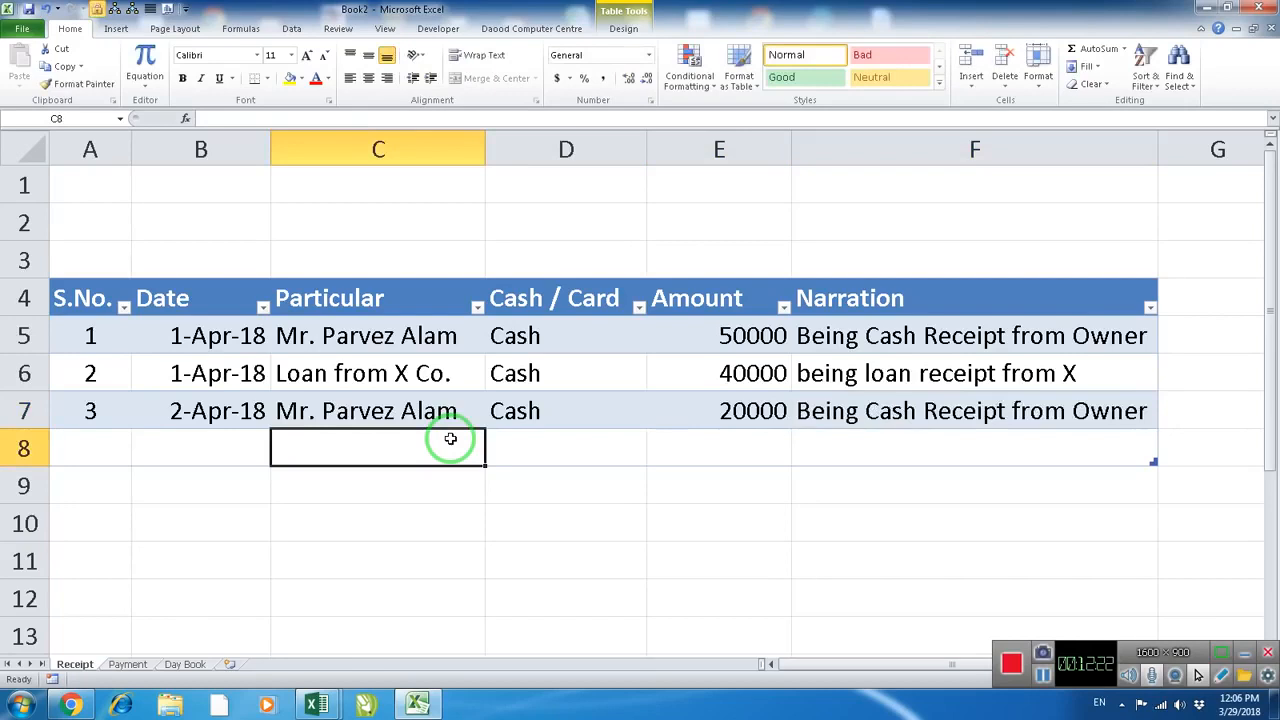
Check the Day Book's Amount Receipt and Balance for 2-Apr-18 in cells C7 and E7
left_click(186, 664)
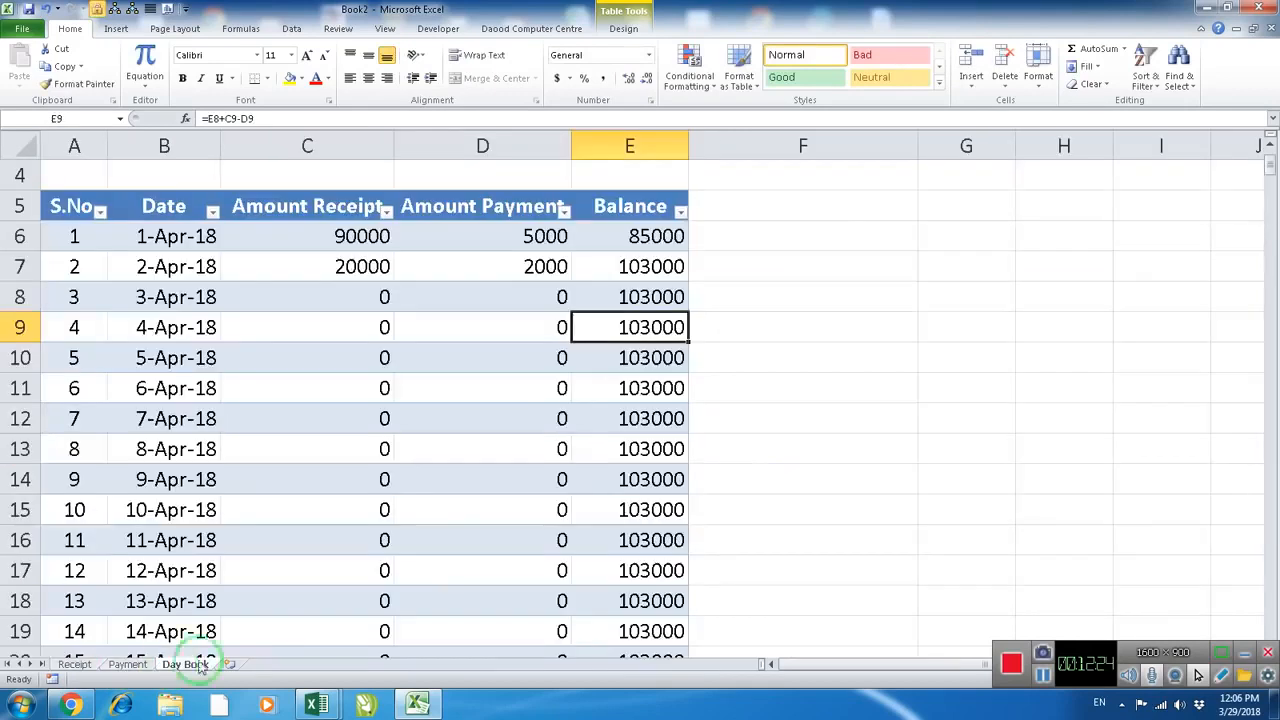
left_click(357, 266)
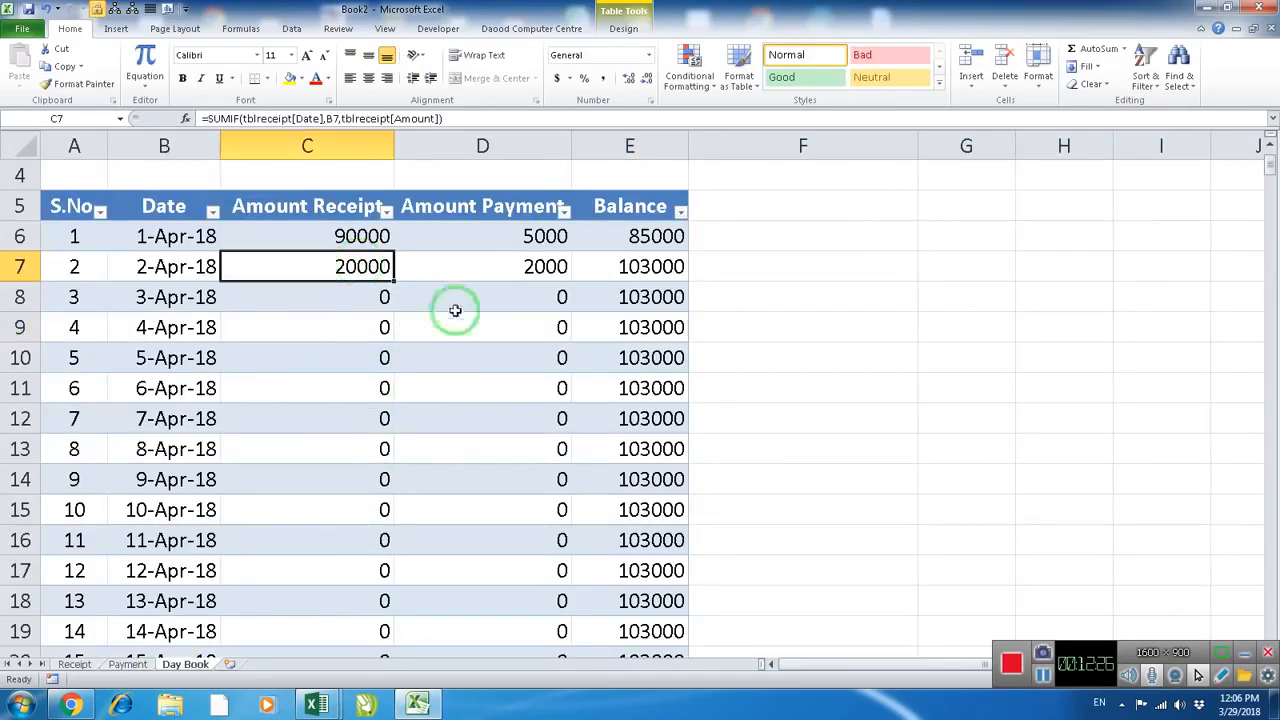
left_click(610, 268)
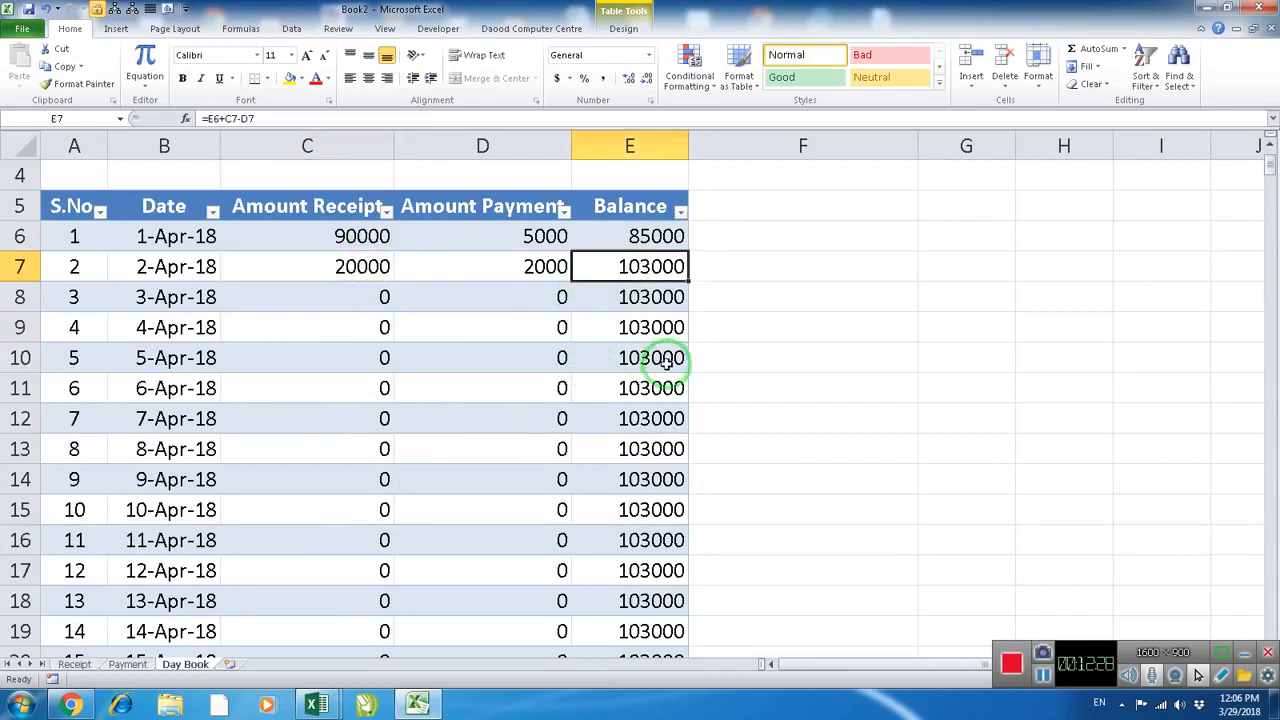
scroll(667, 363, "up", 1)
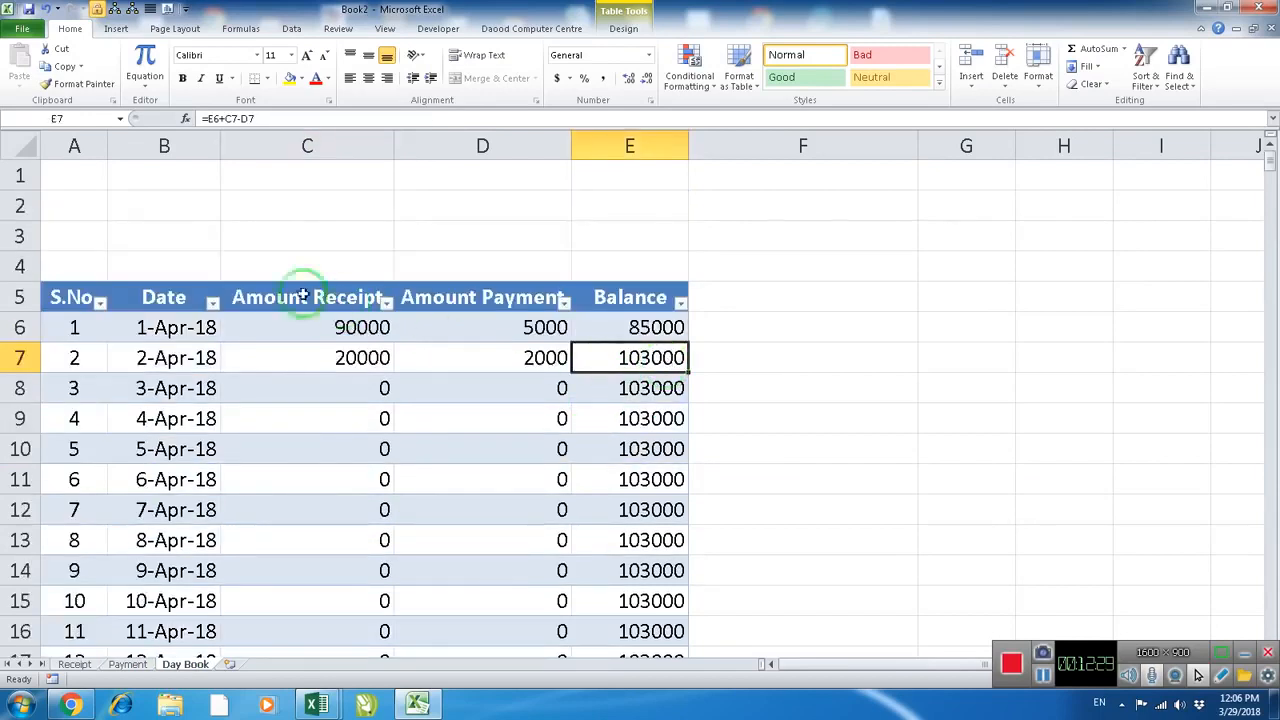
Enter the headings Date, Amount Receipt, Amount Payment and Balance in cells B1 to E1 above the Day Book table
left_click(164, 196)
left_click(173, 179)
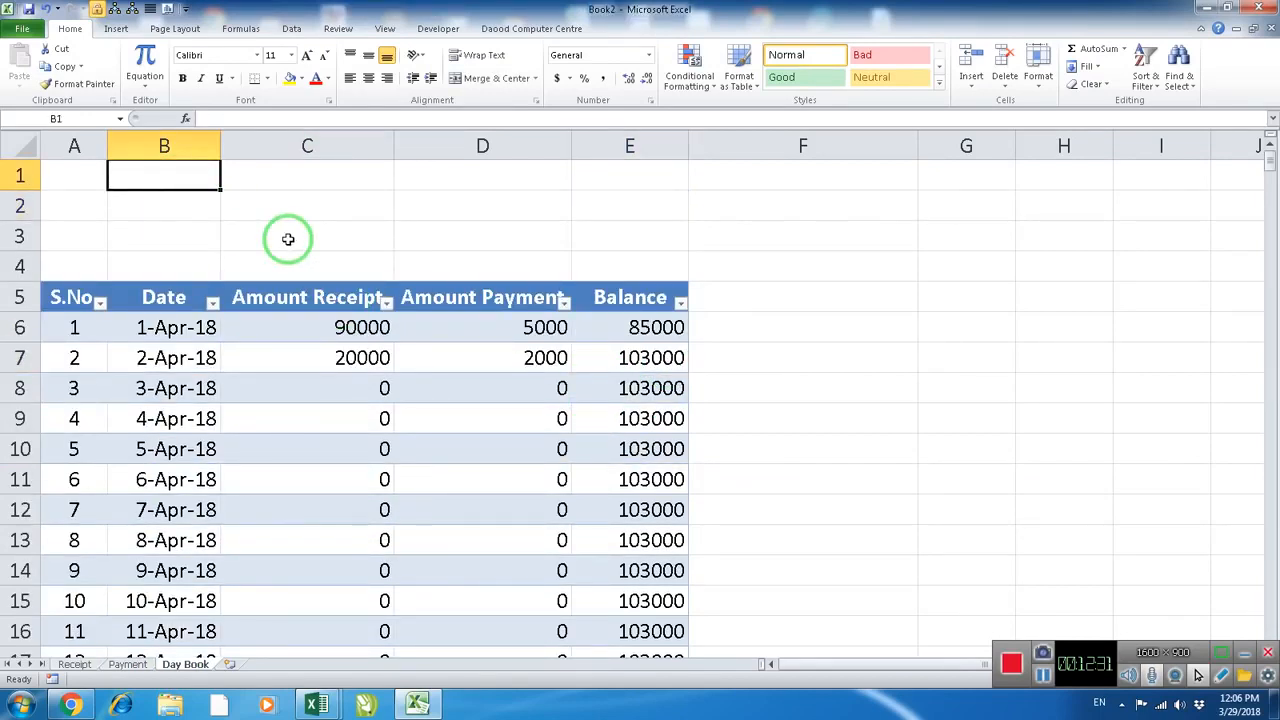
type("Date")
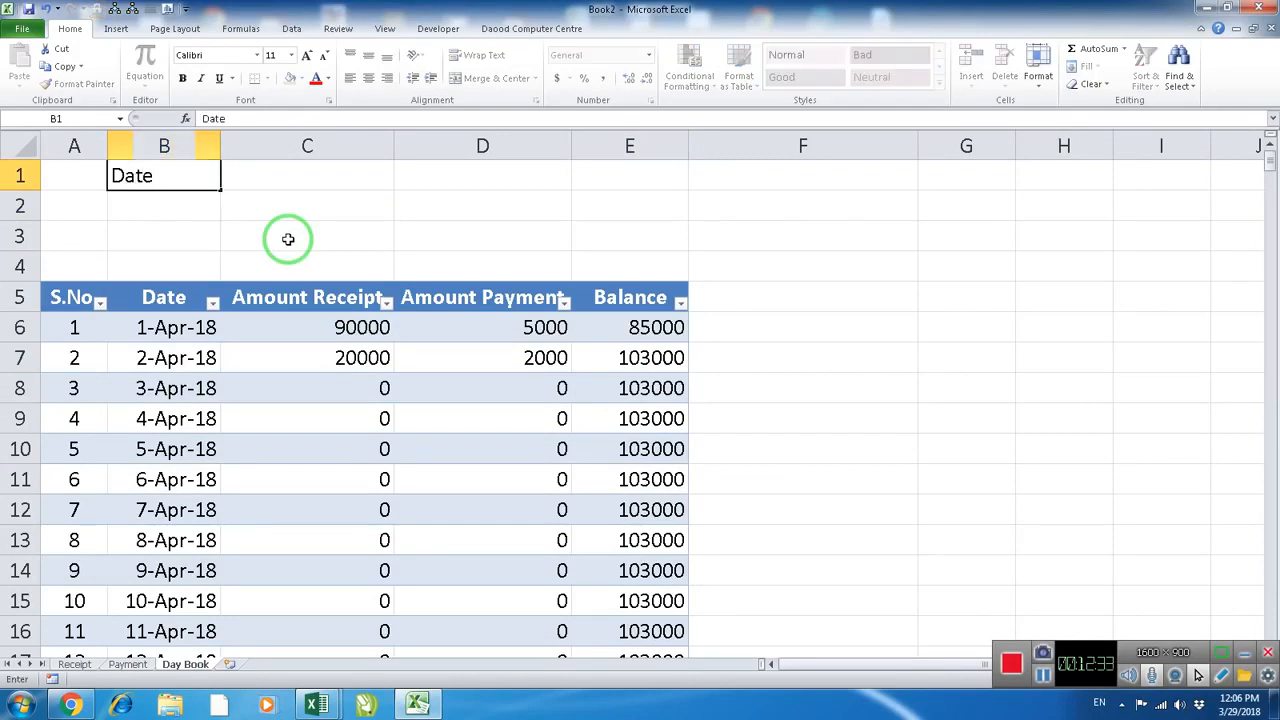
key("Tab")
type("A")
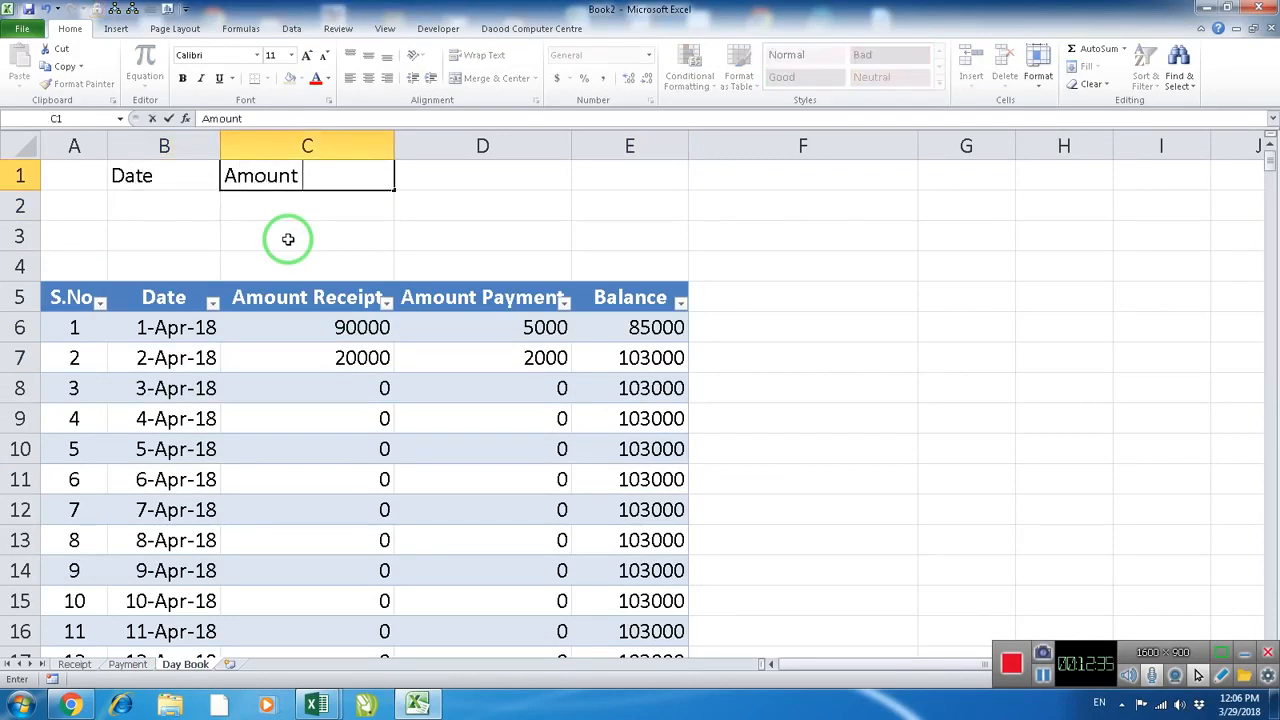
type("mount Receipt")
key("Tab")
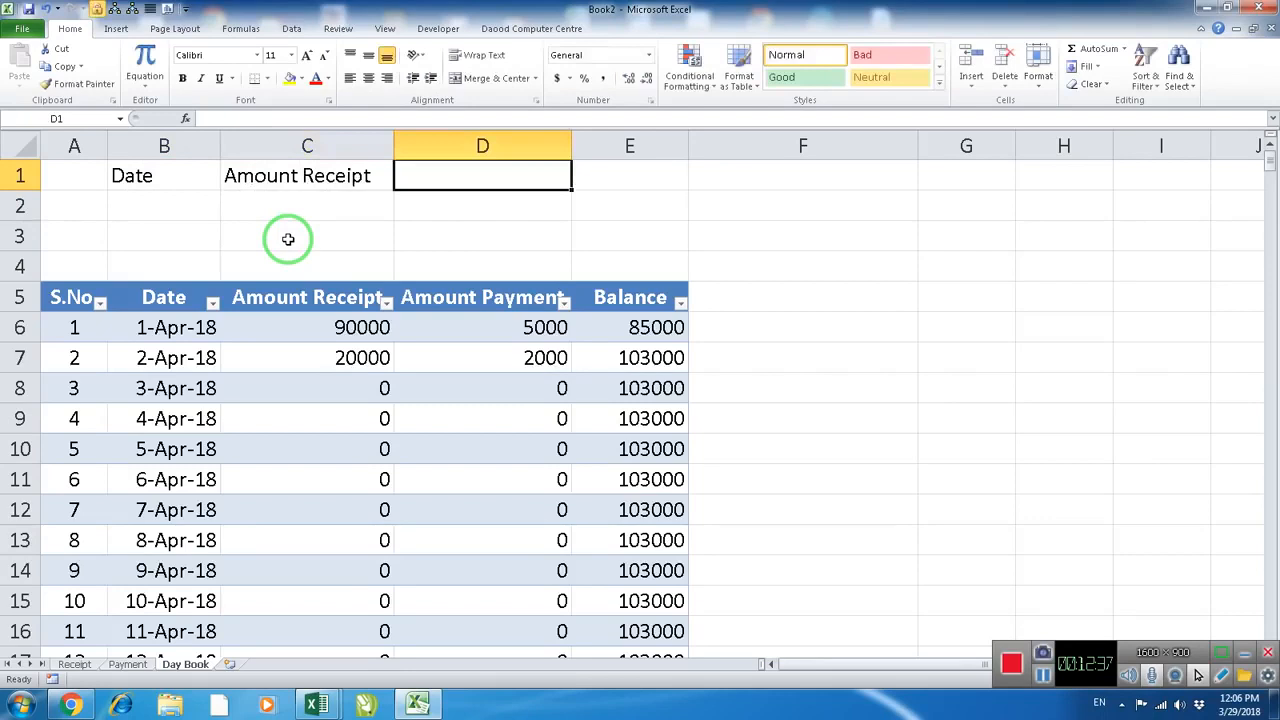
type("Amount Payment")
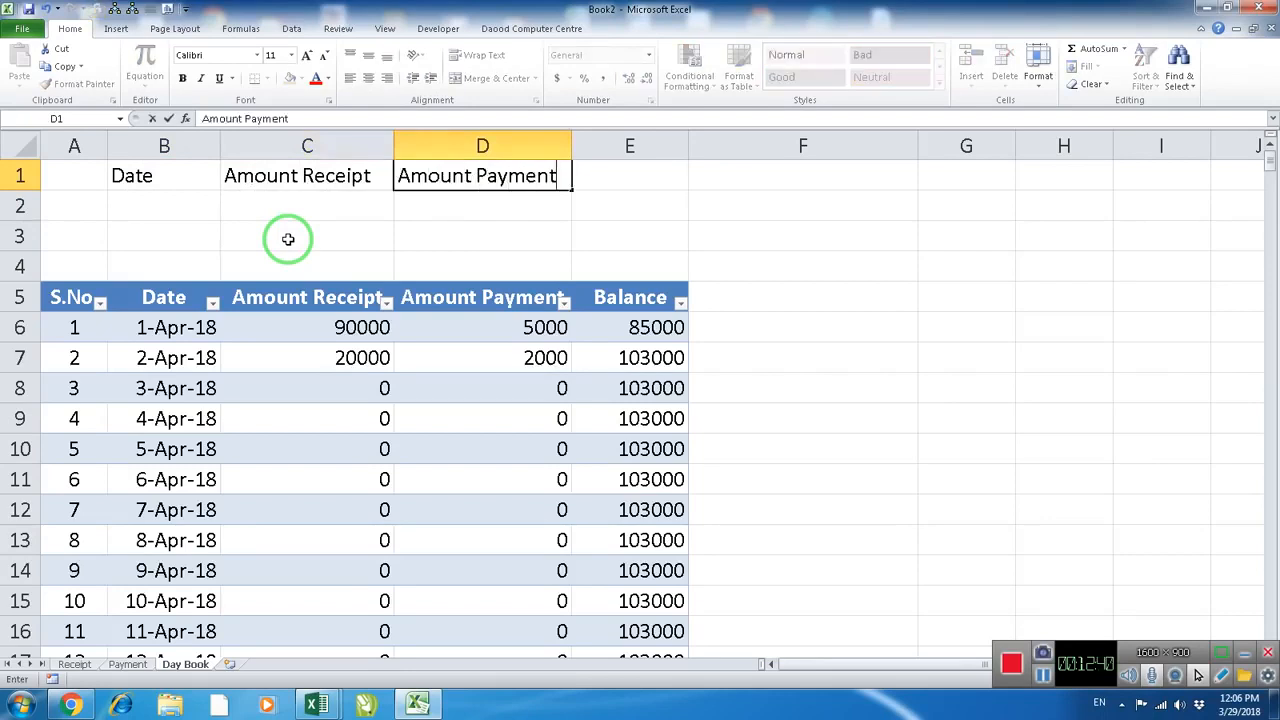
key("Tab")
type("Balan")
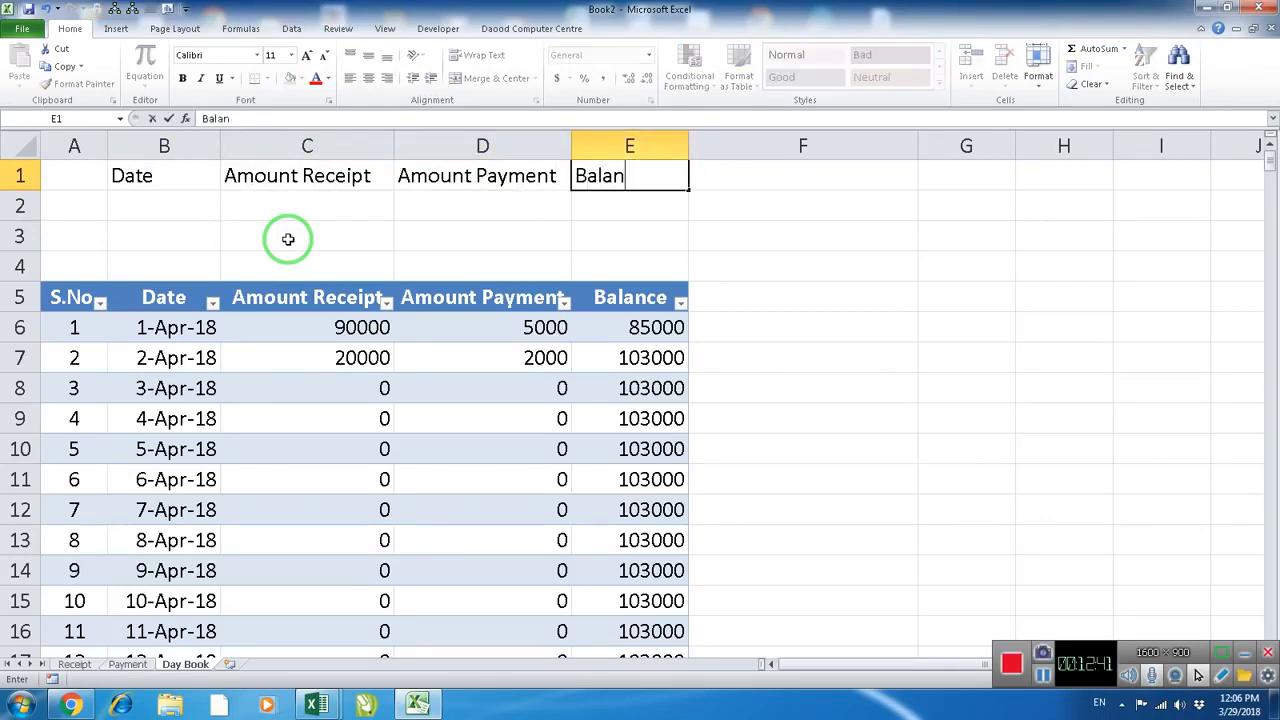
key("Return")
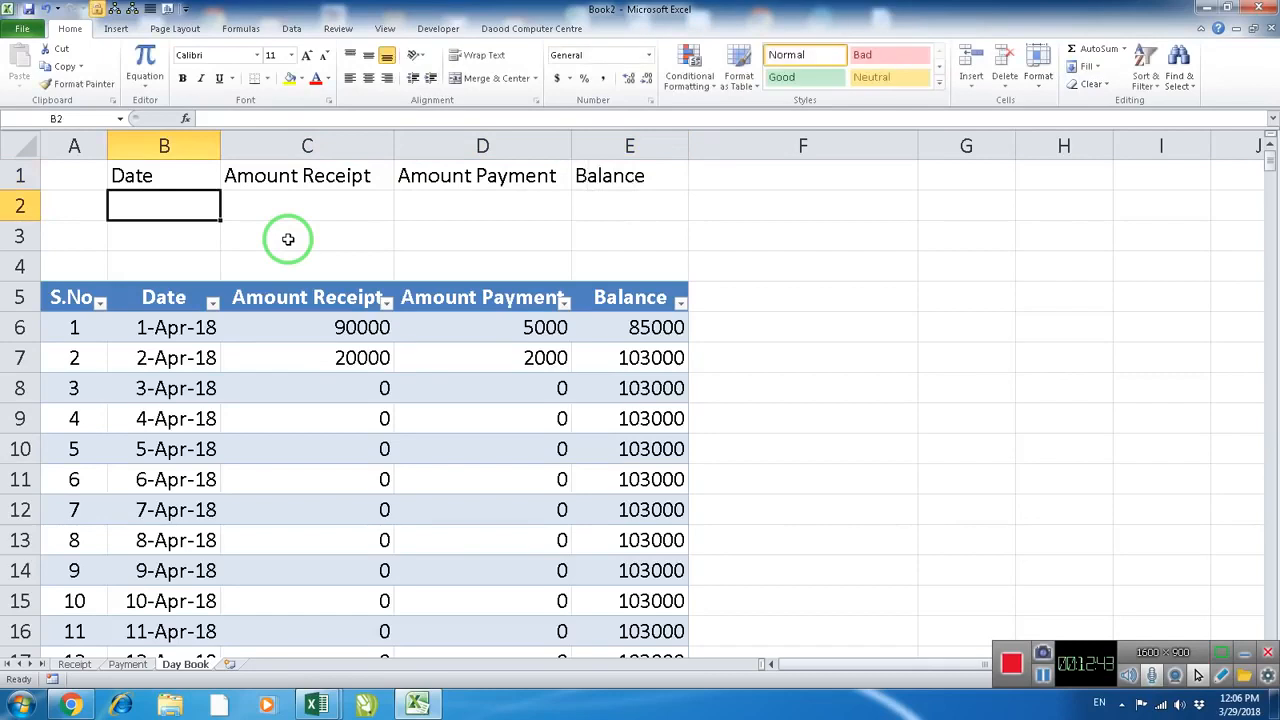
Apply all borders to the heading block B1:E2
left_click_drag(212, 180, 610, 210)
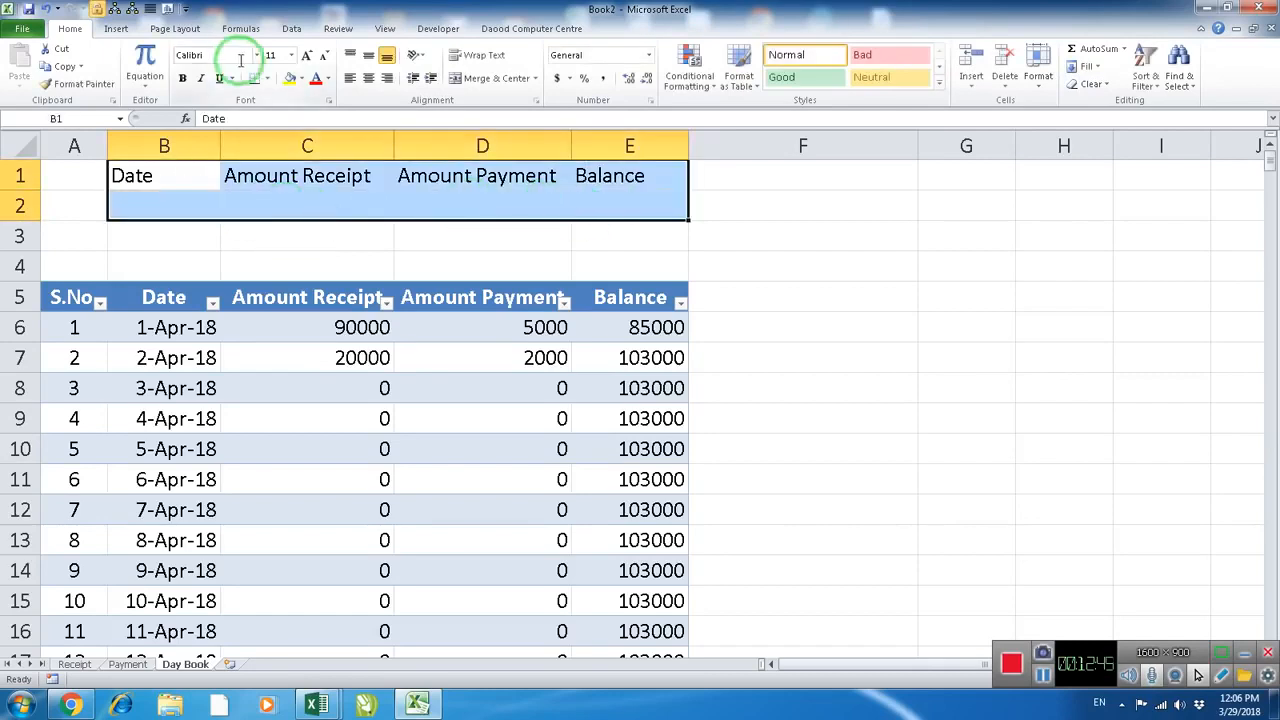
left_click(267, 78)
left_click(266, 203)
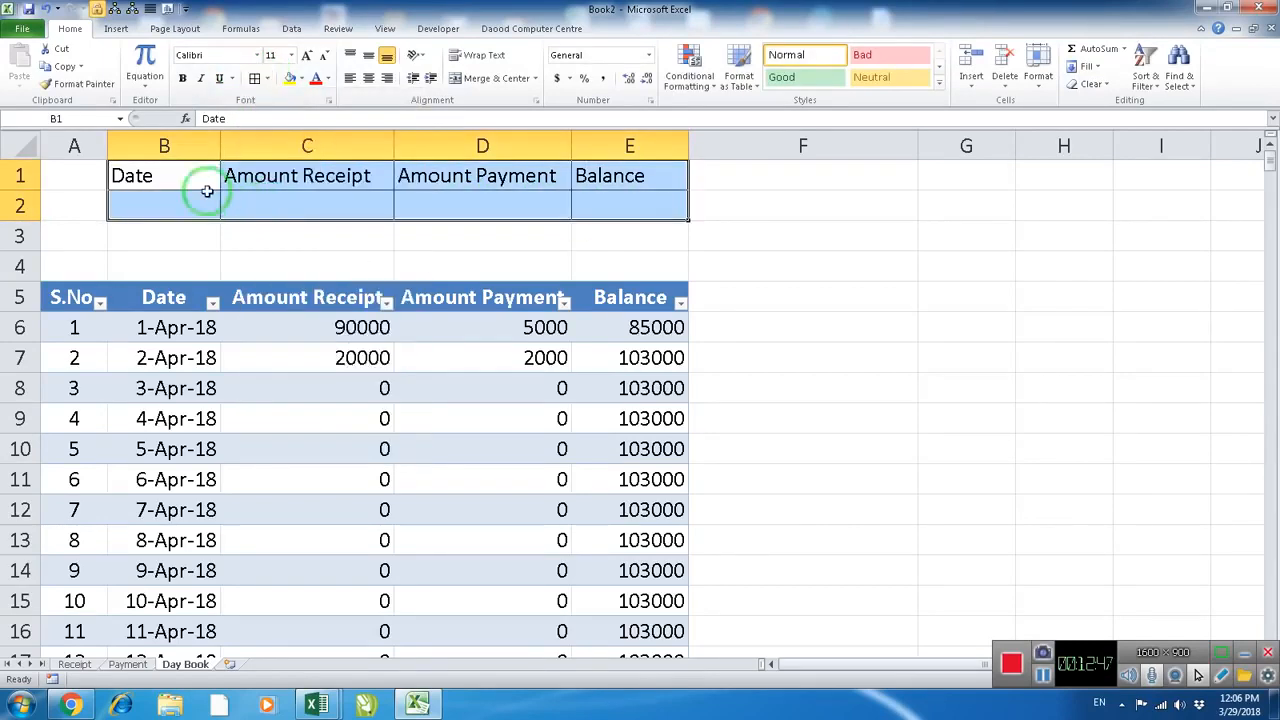
Give the headings in B1:E1 a yellow fill and bold text
left_click_drag(180, 175, 600, 177)
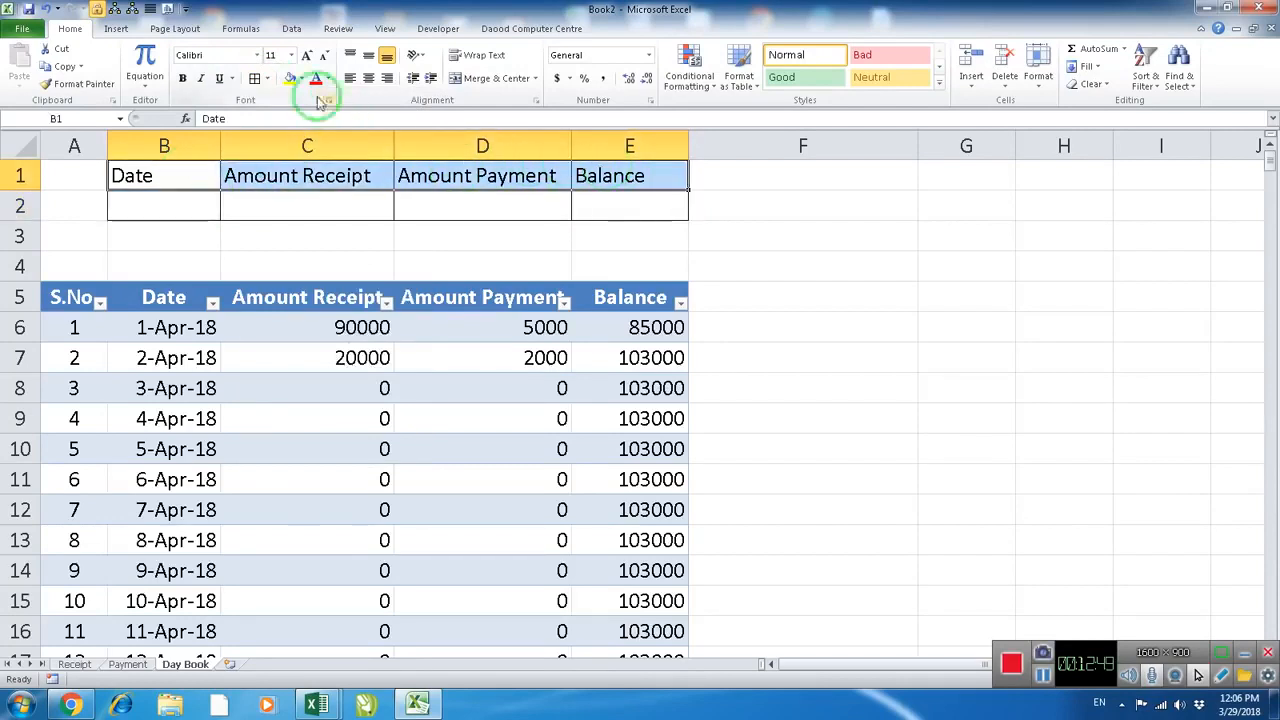
left_click(289, 78)
left_click(182, 78)
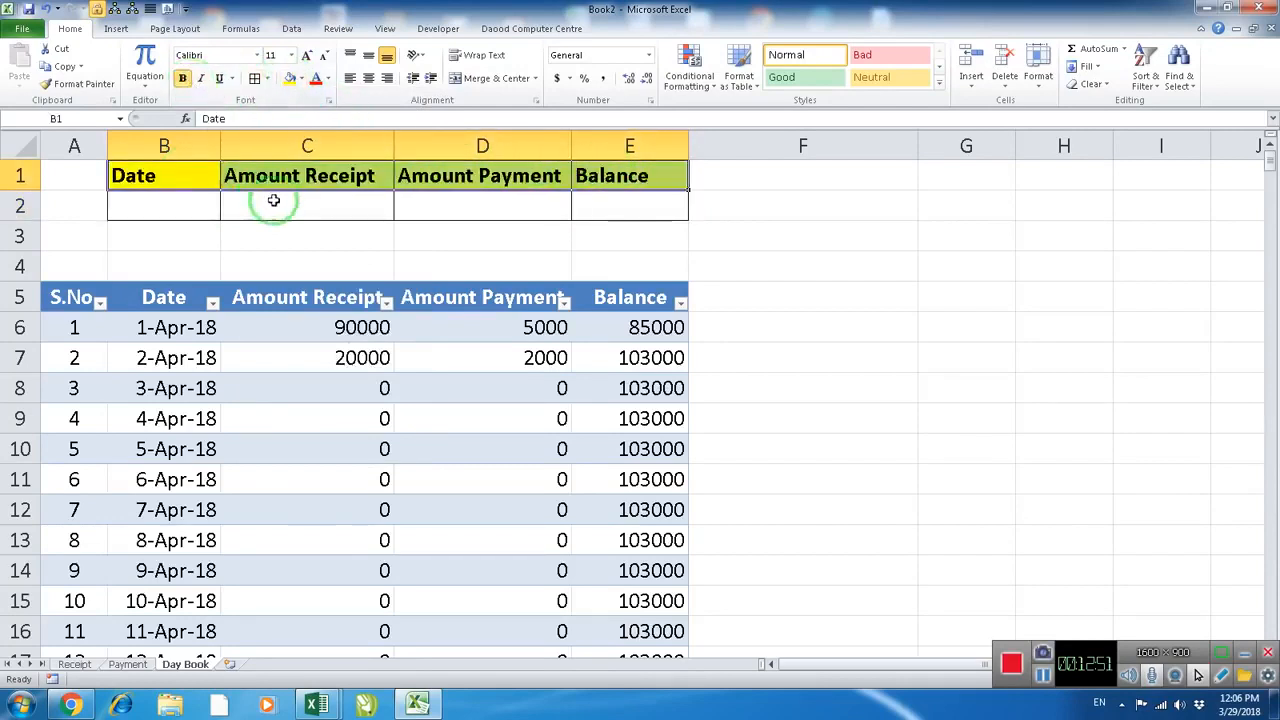
Enter =VLOOKUP(B2,tbldaybook[[Date]:[Balance]],2,0) in C2 to look up the receipt amount for the date
left_click(255, 205)
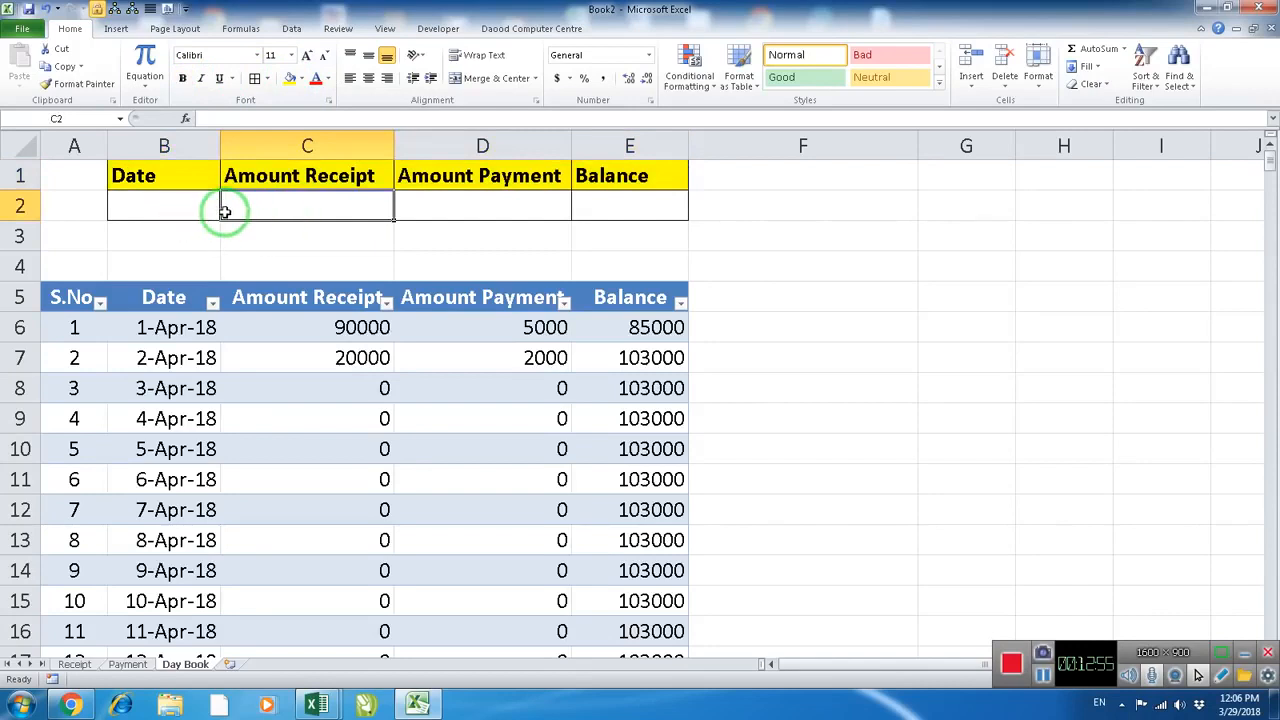
type("=vlo")
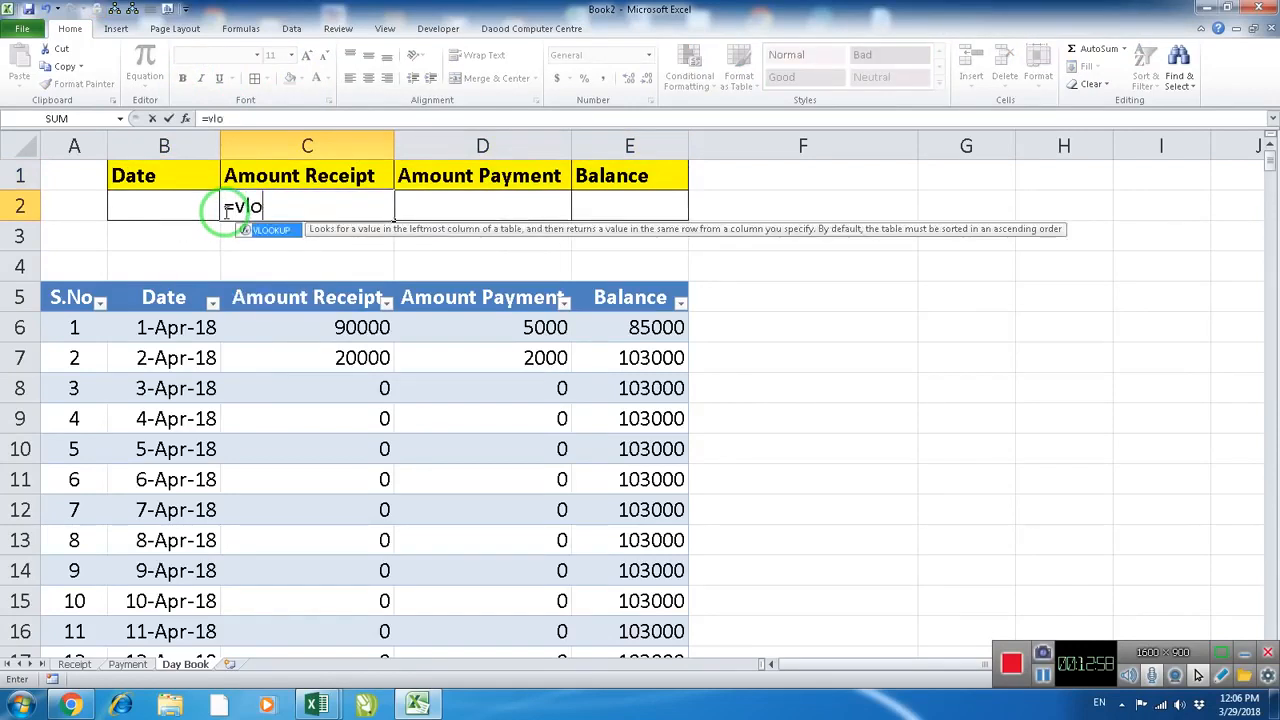
key("Tab")
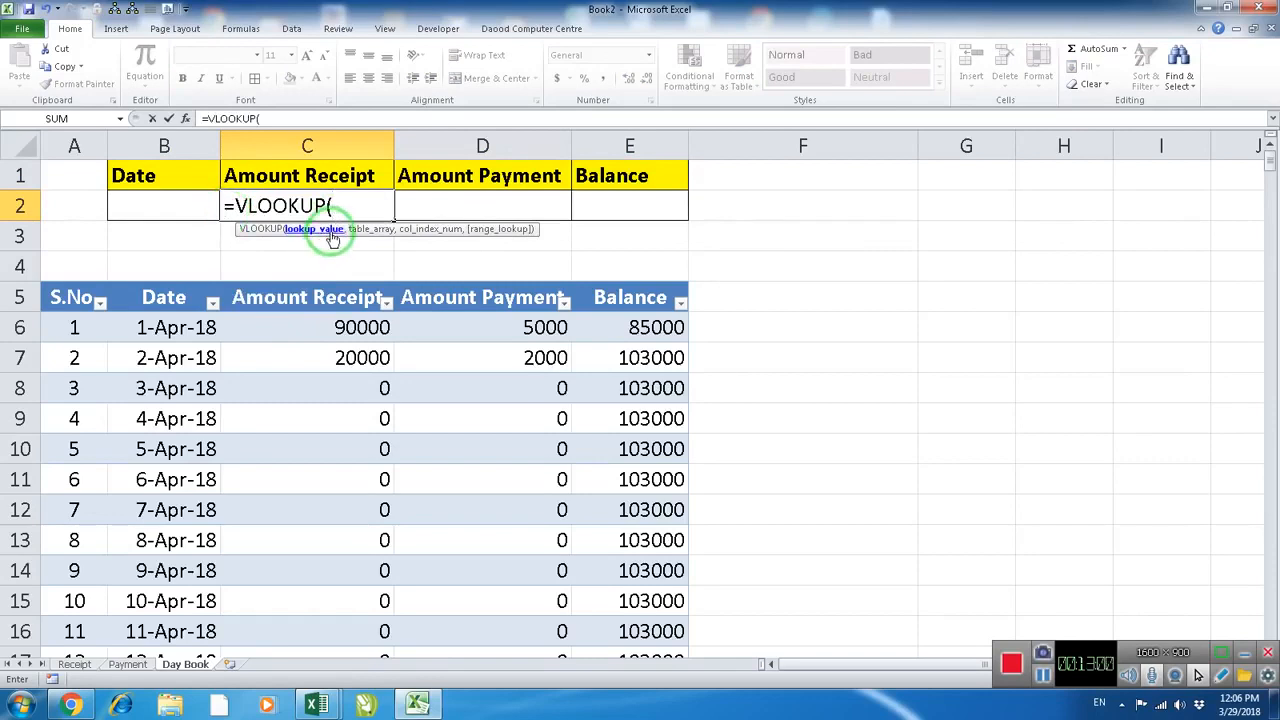
left_click(190, 208)
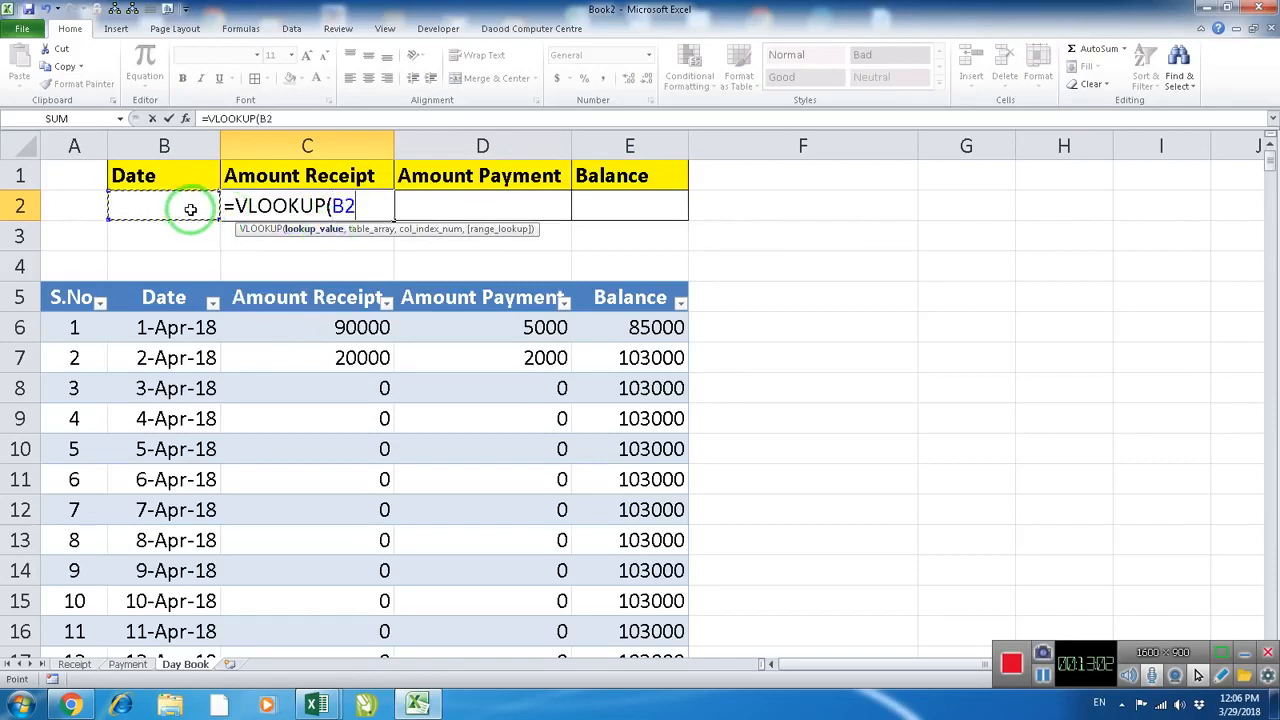
type(",")
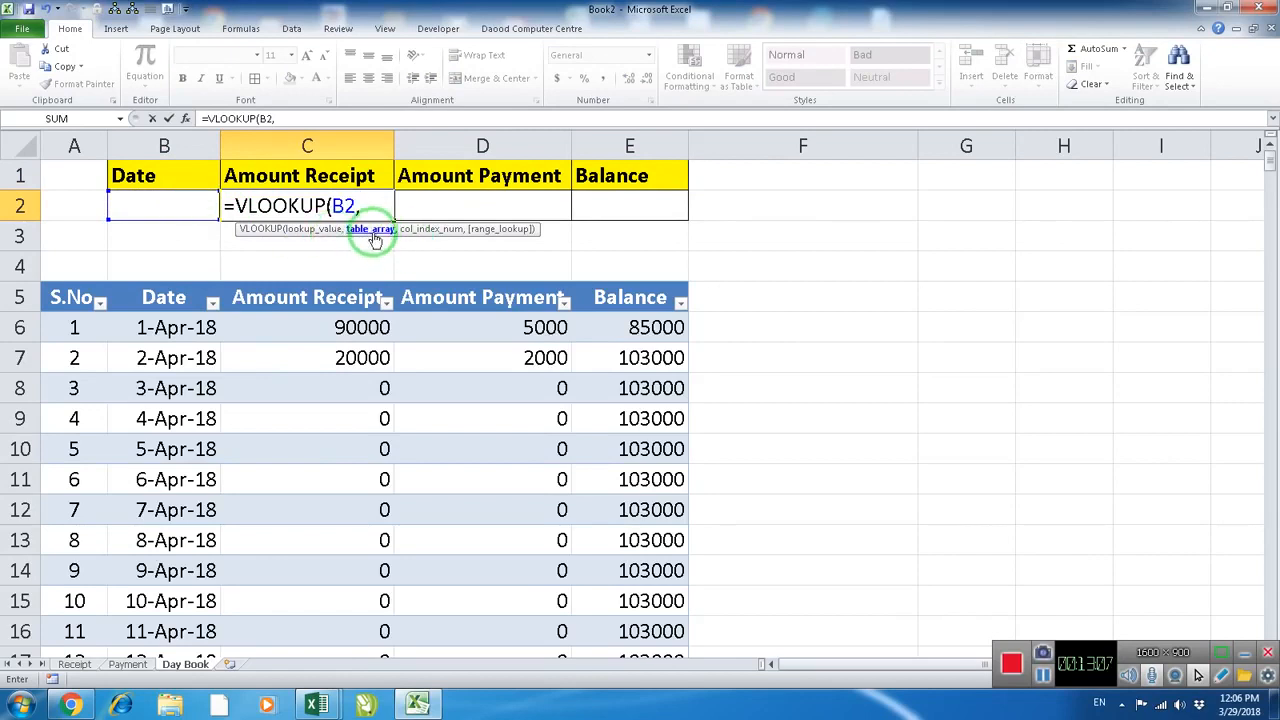
left_click_drag(172, 286, 600, 294)
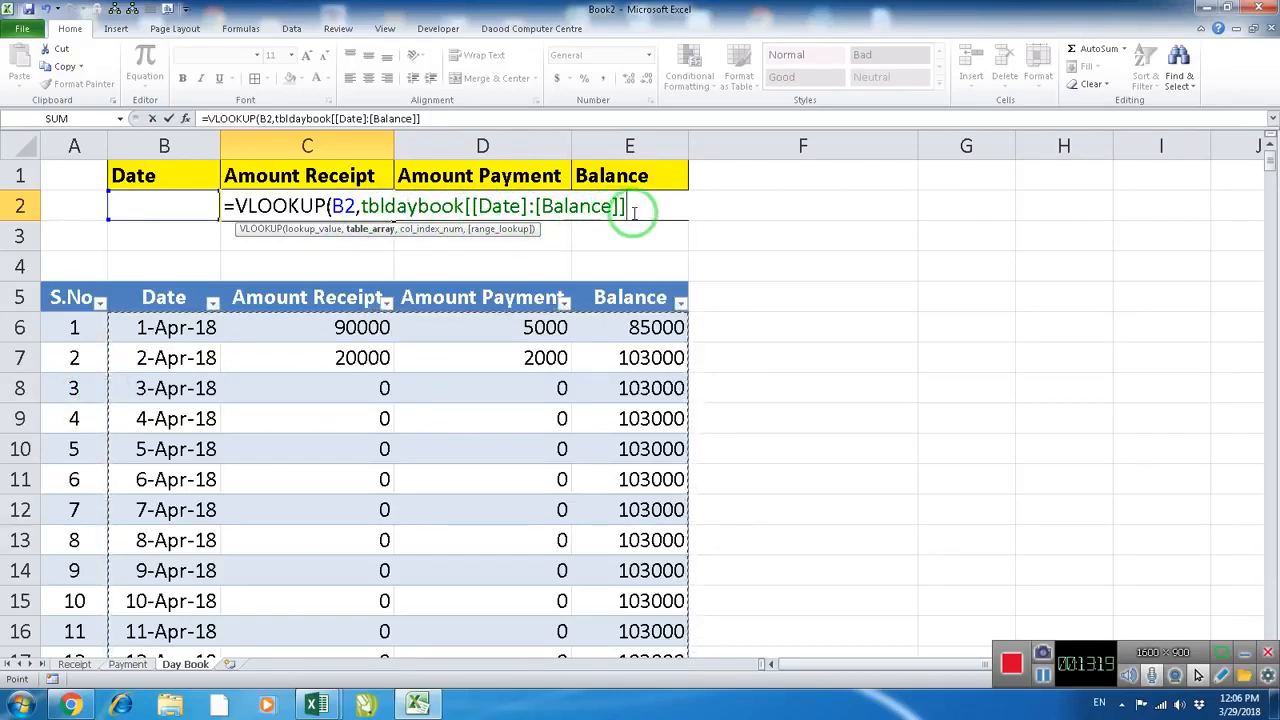
type(",2")
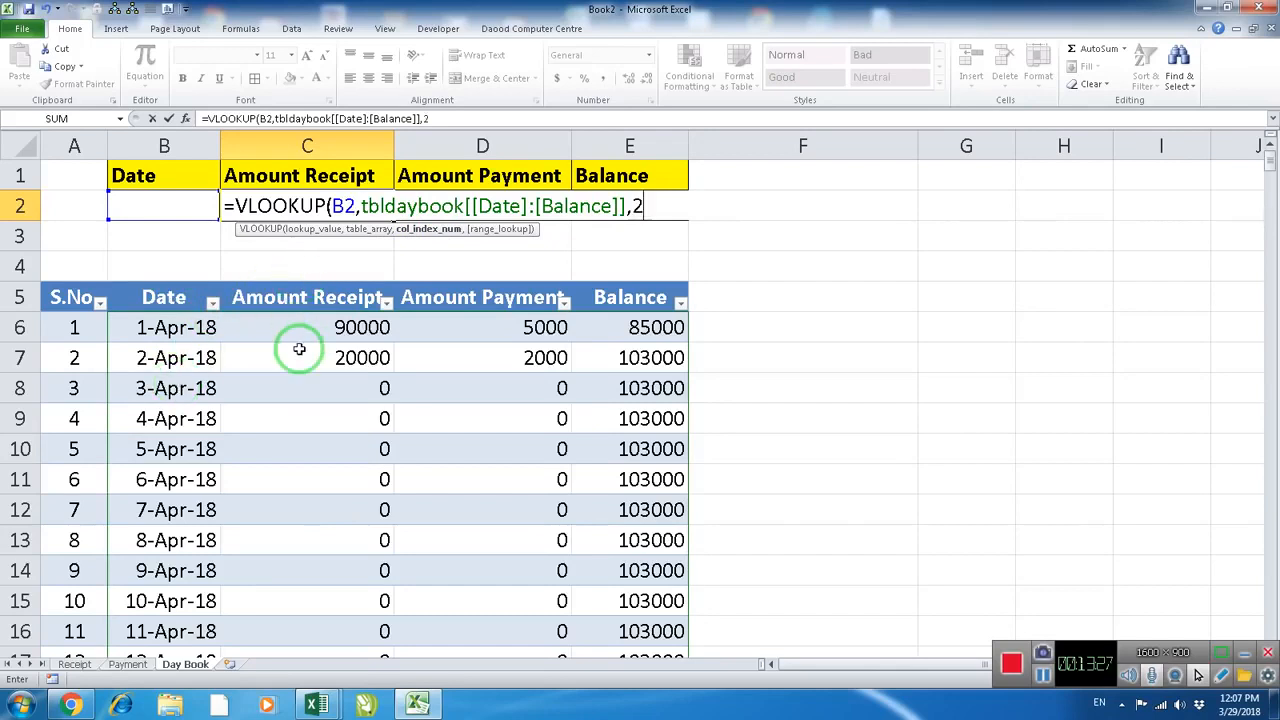
type(",0")
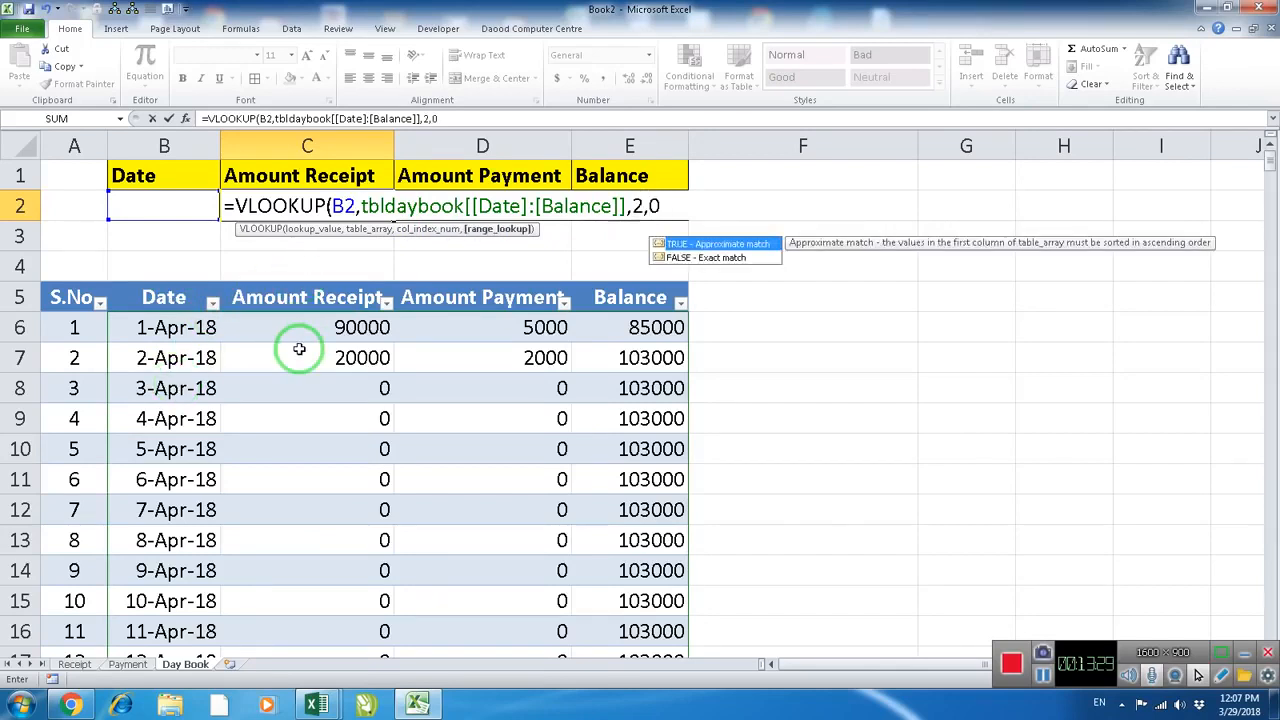
type(")")
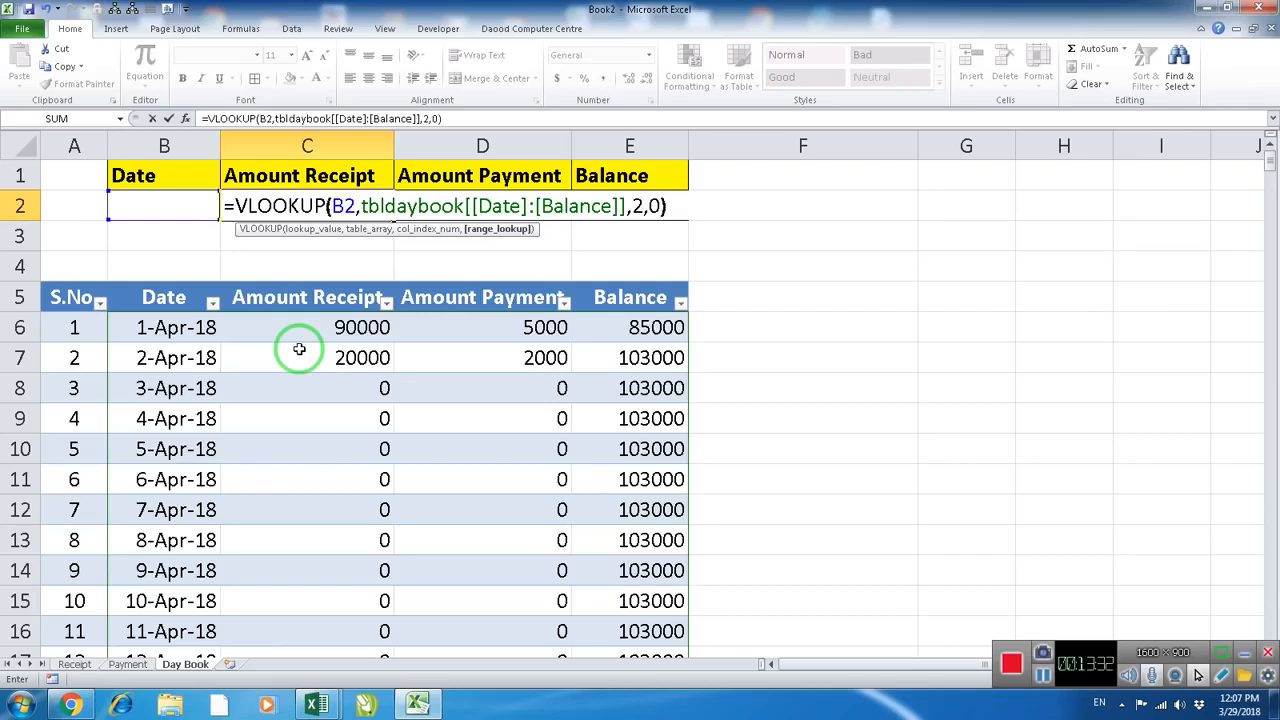
key("ctrl+Return")
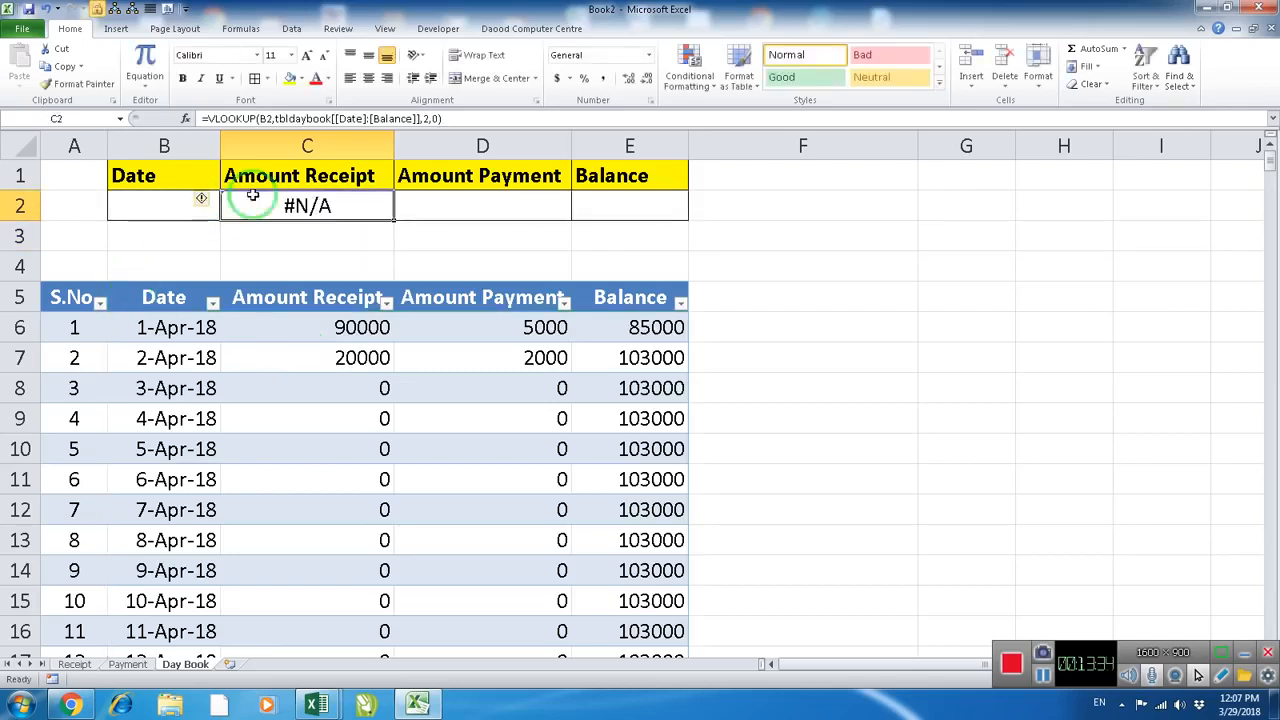
Wrap the VLOOKUP in C2 in IFERROR with an empty string "" as the error value
left_click(528, 206)
left_click(345, 208)
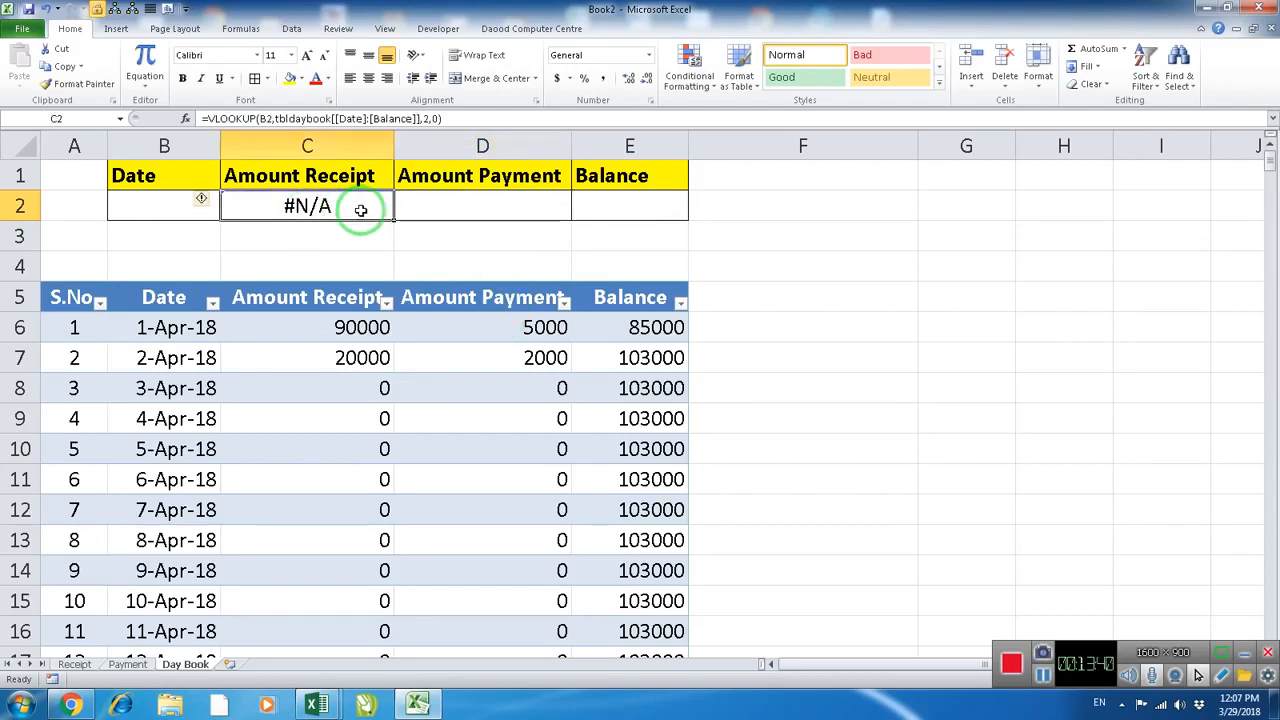
double_click(345, 208)
left_click(240, 207)
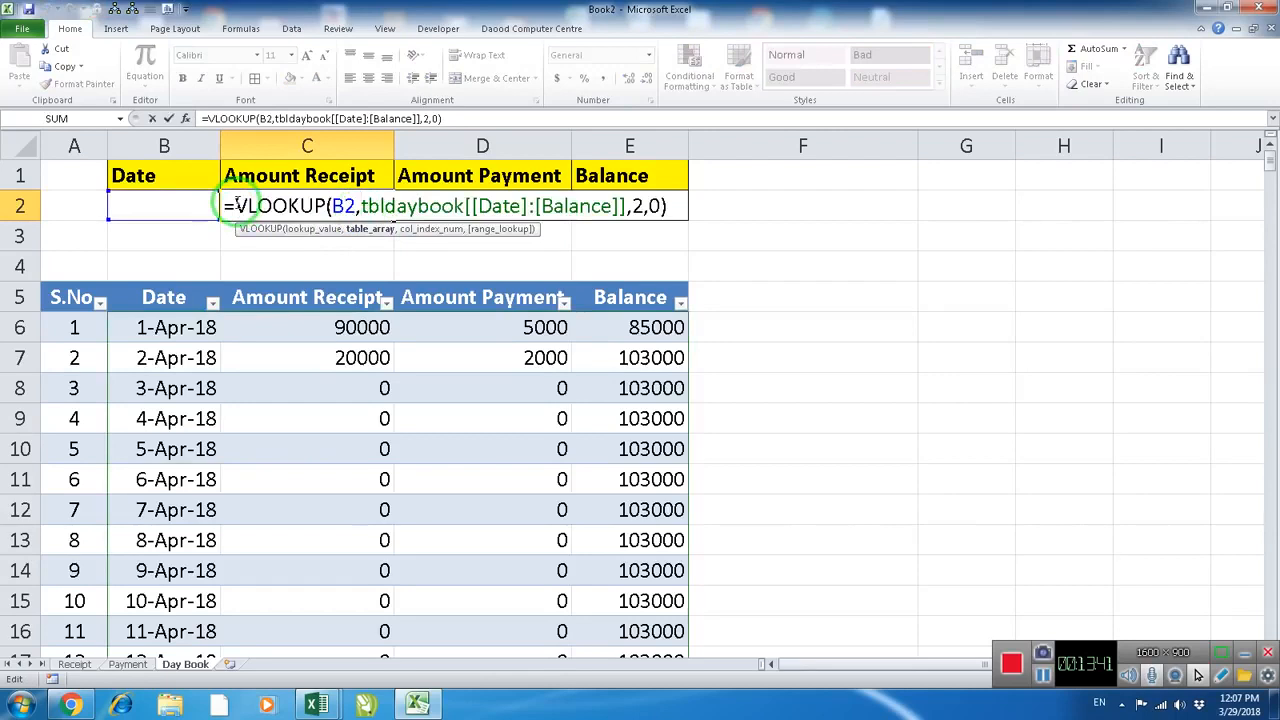
left_click(236, 205)
type("ife")
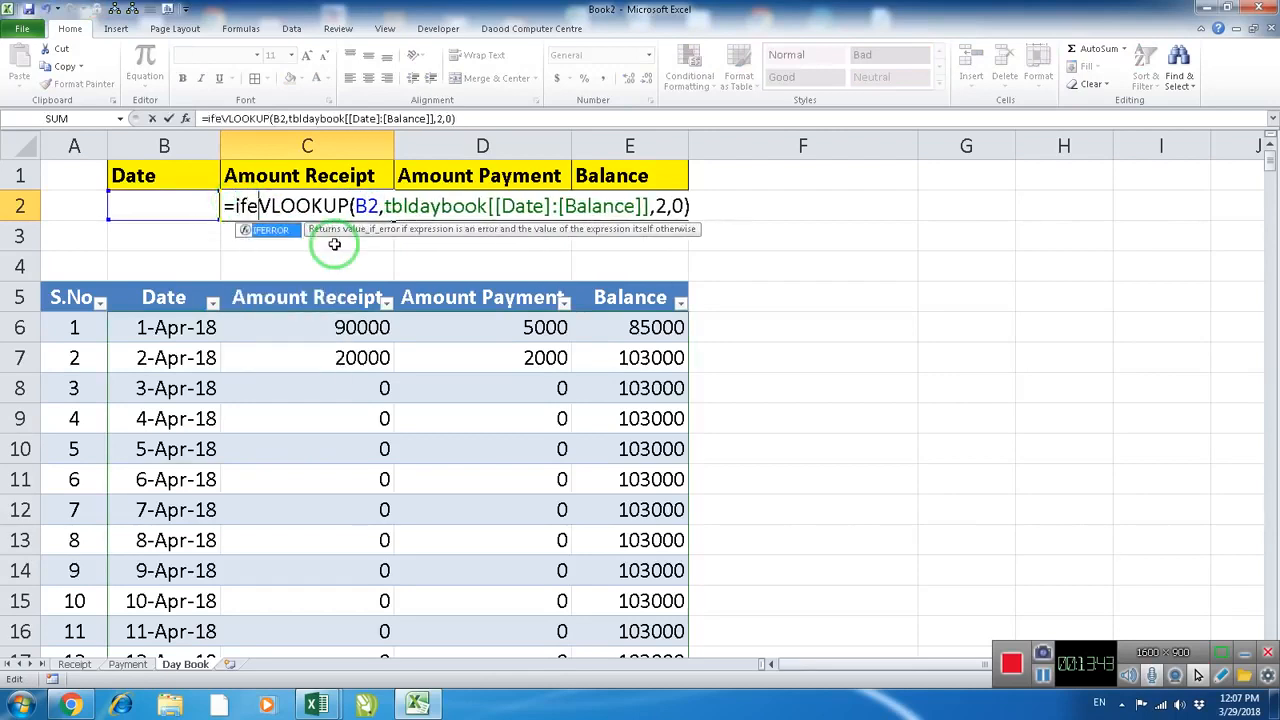
key("Tab")
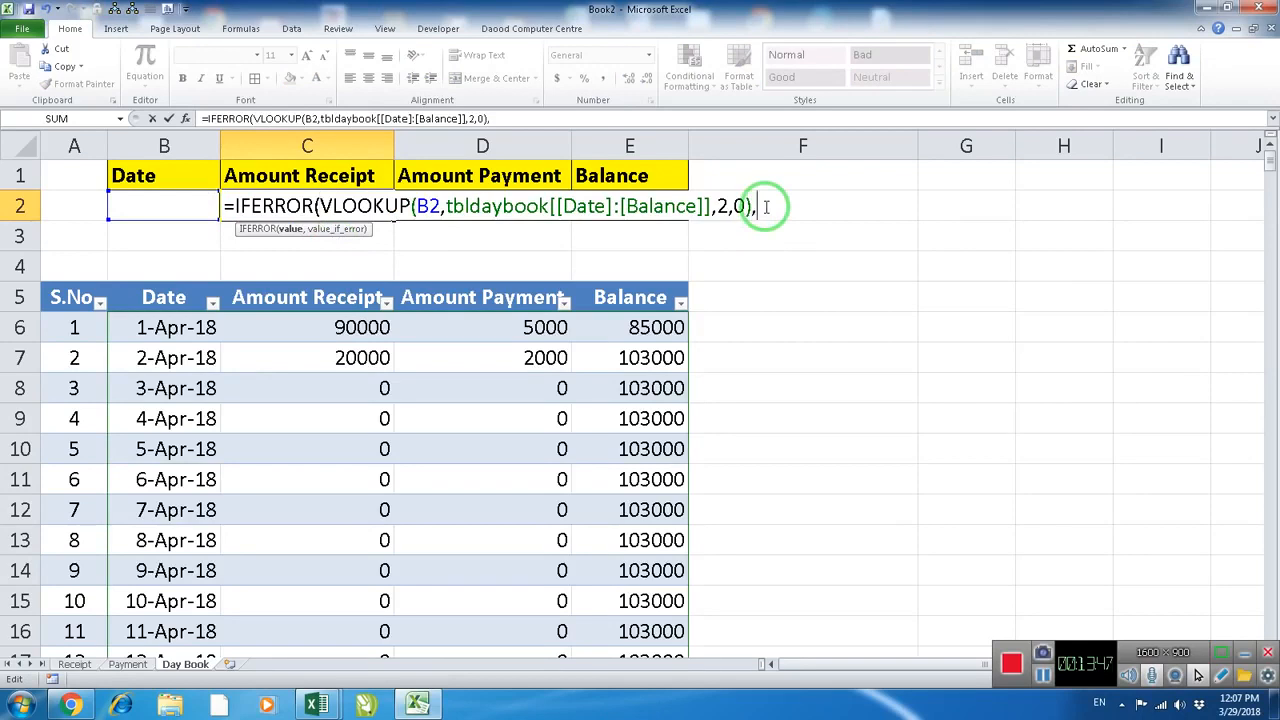
type("\"")
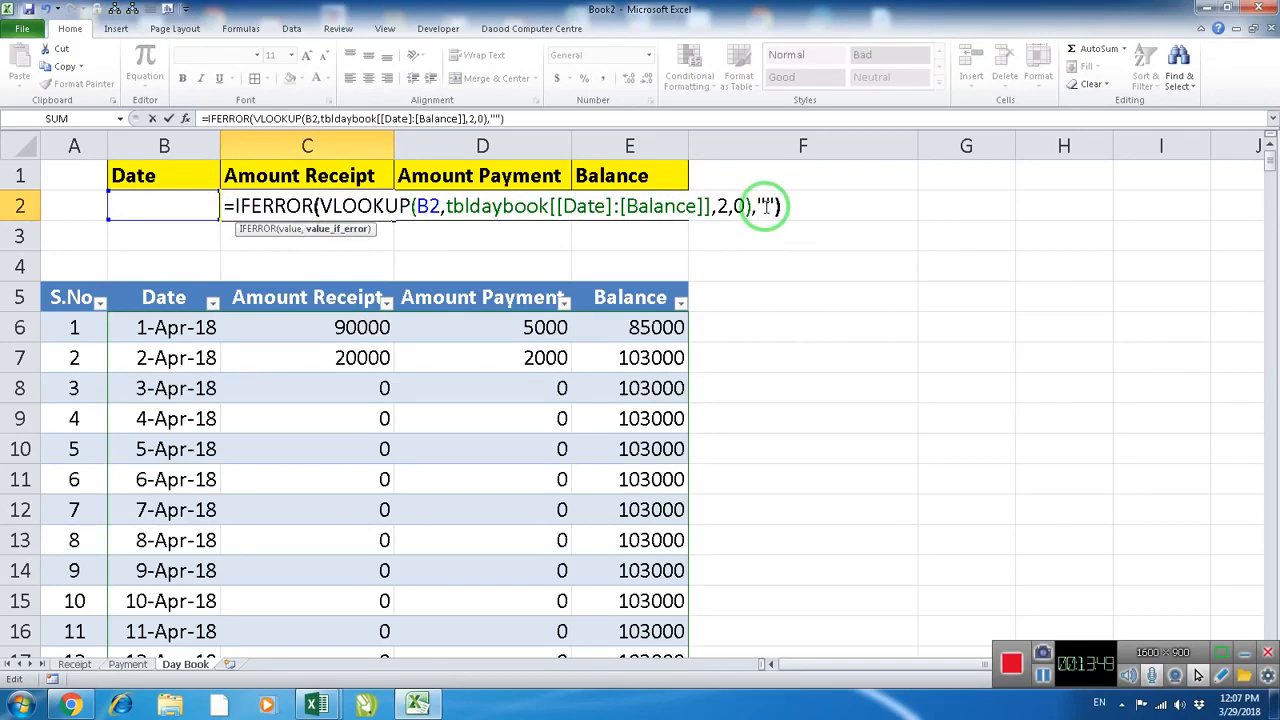
key("Return")
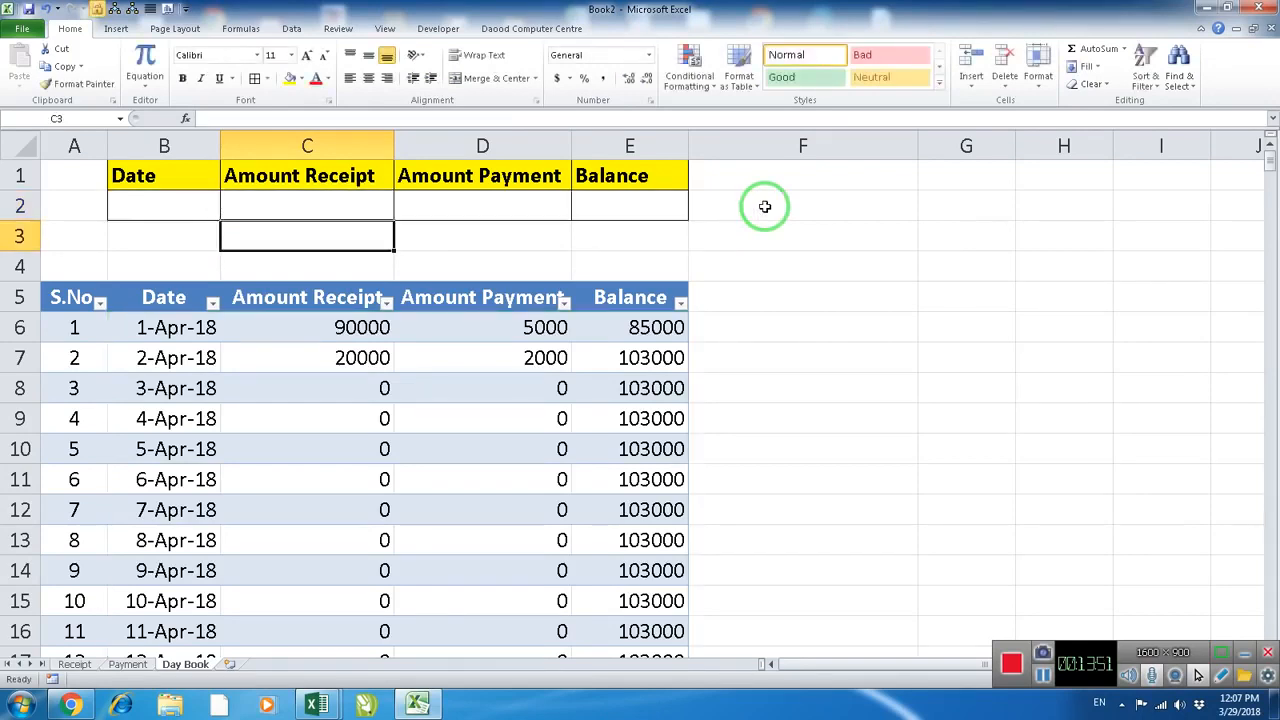
Make the lookup value in C2's formula an absolute reference, $B$2
key("Up")
double_click(335, 208)
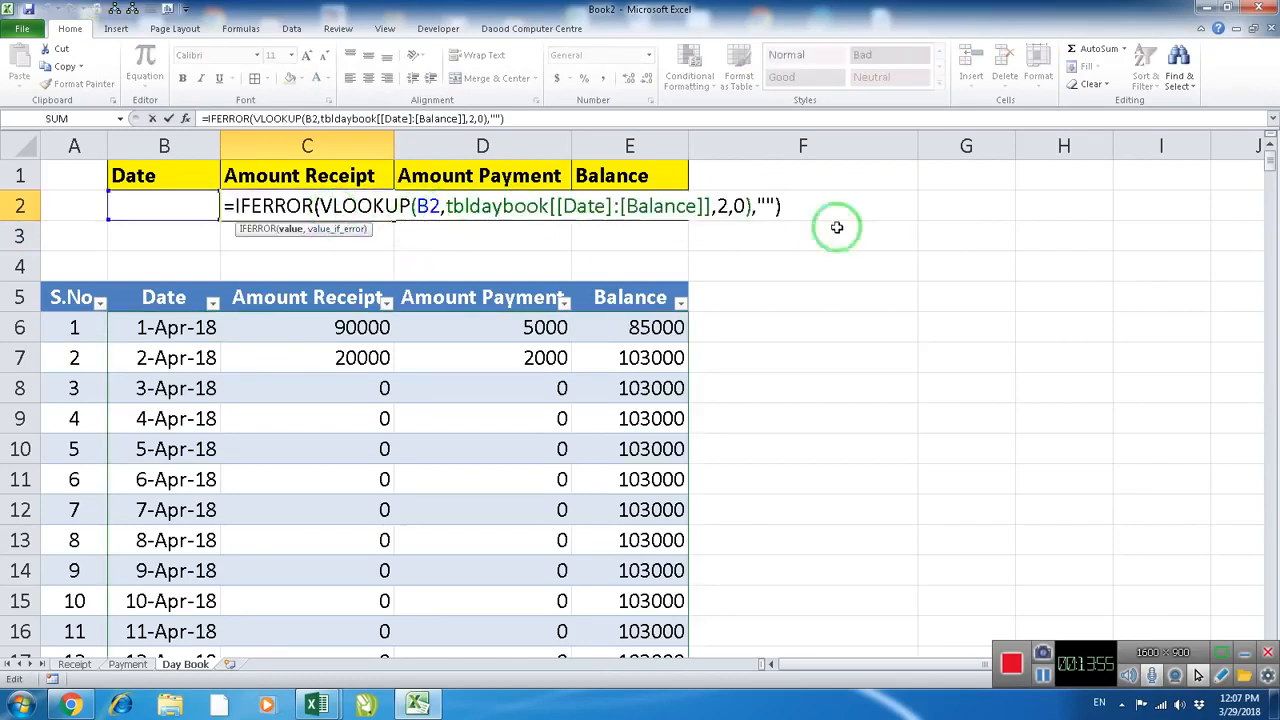
left_click(425, 207)
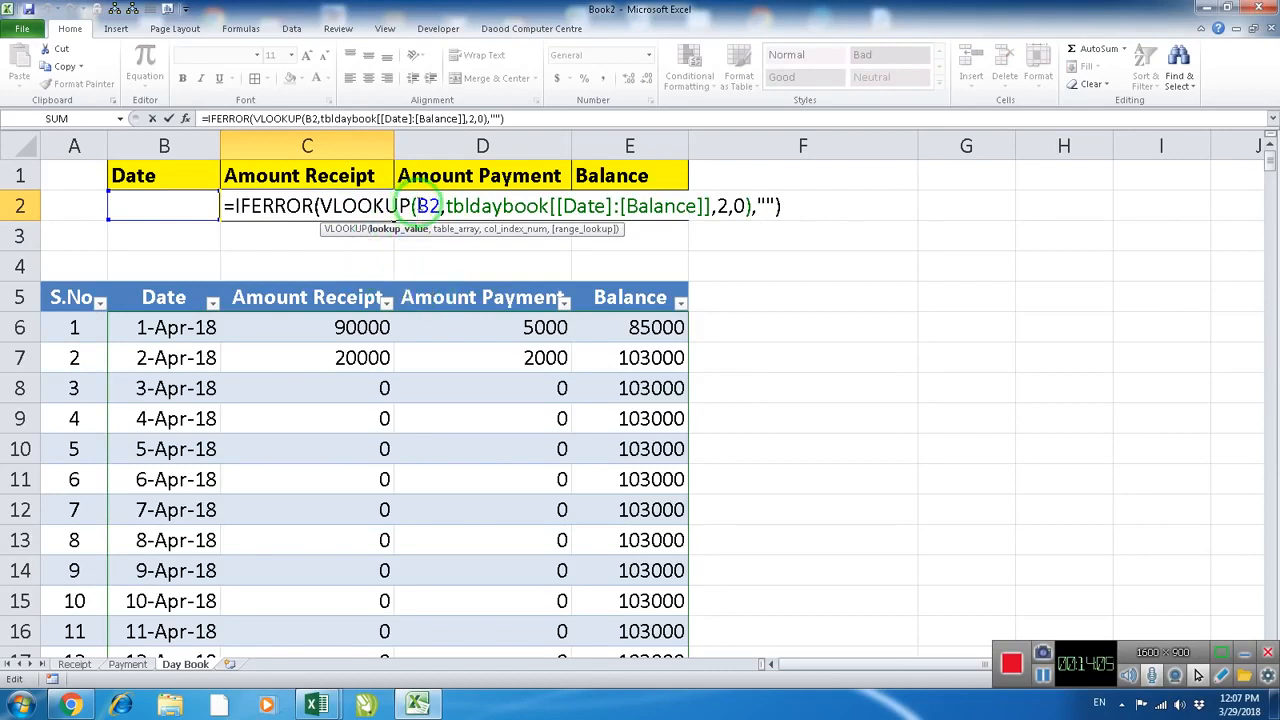
type("$")
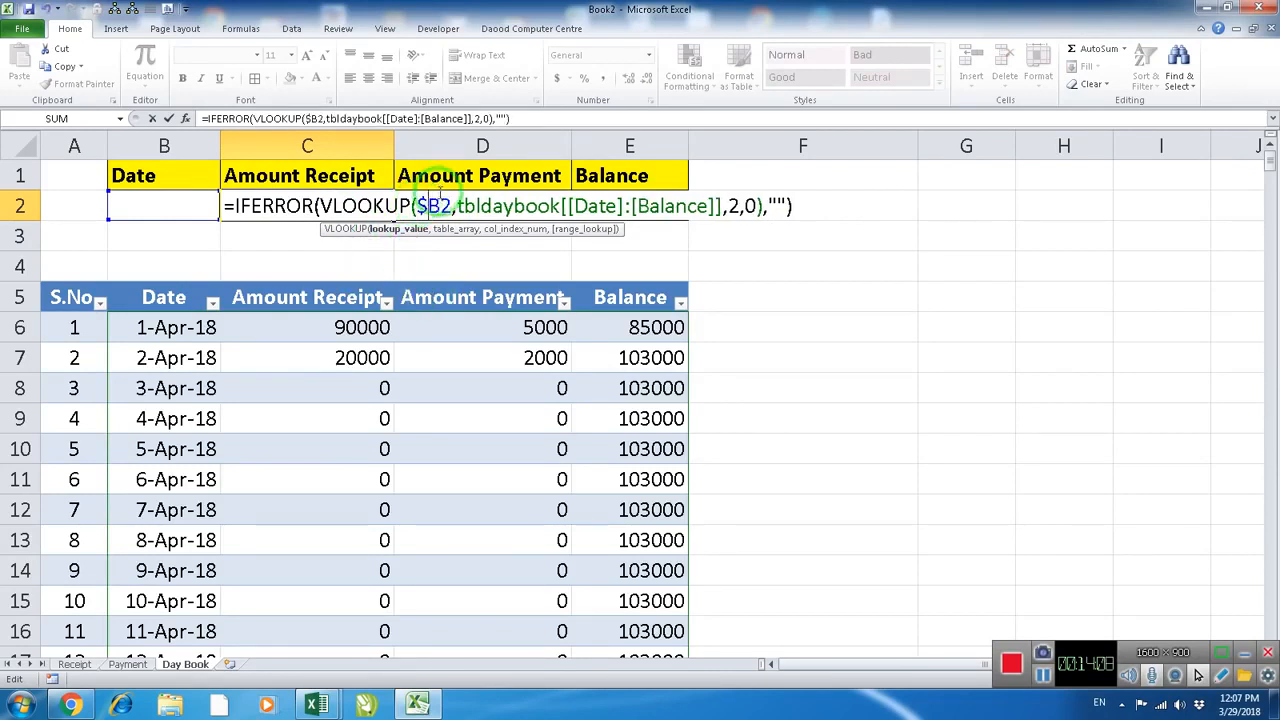
left_click(442, 206)
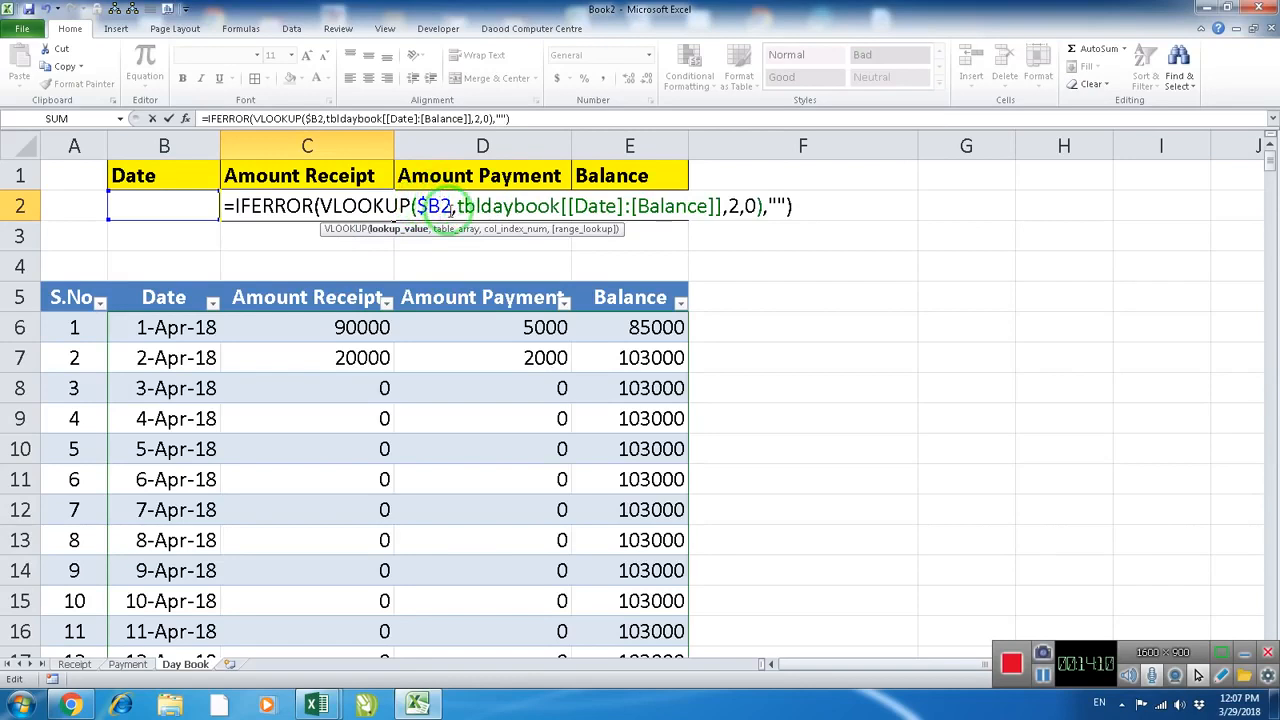
type("$")
key("Return")
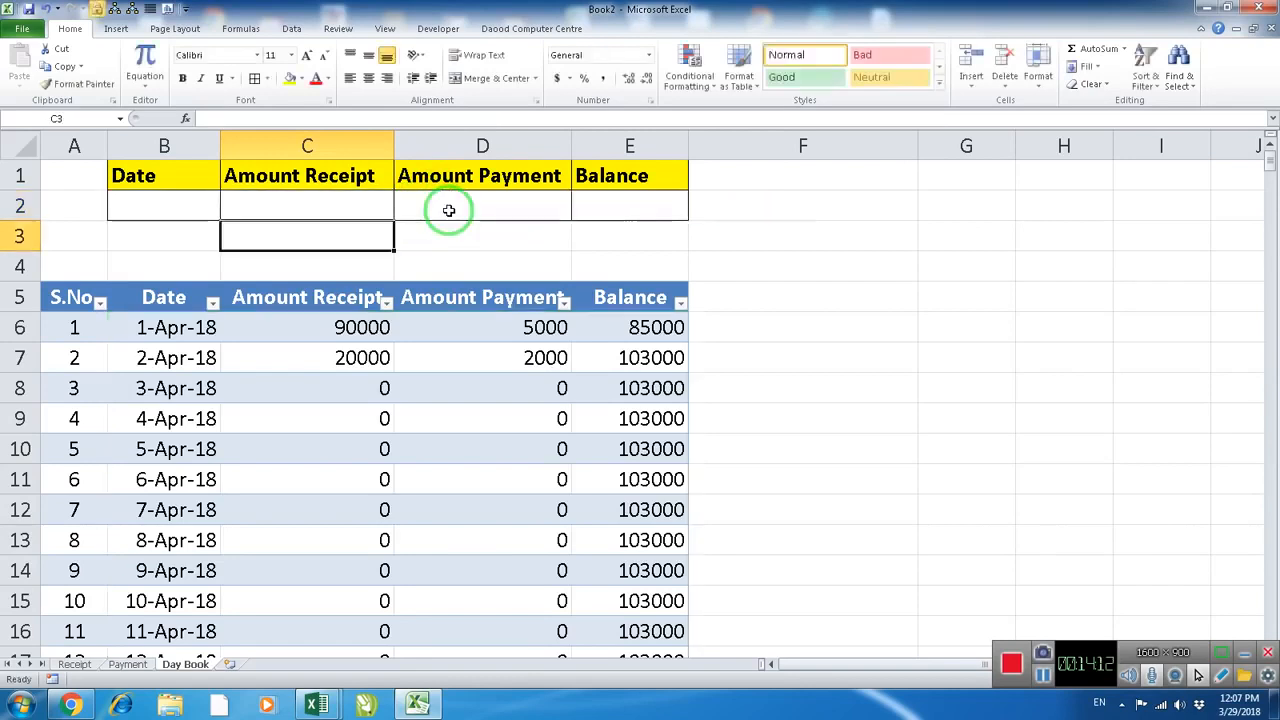
Fill C2's lookup formula across D2:E2 and set the VLOOKUP column index in D2 to 3
key("Up")
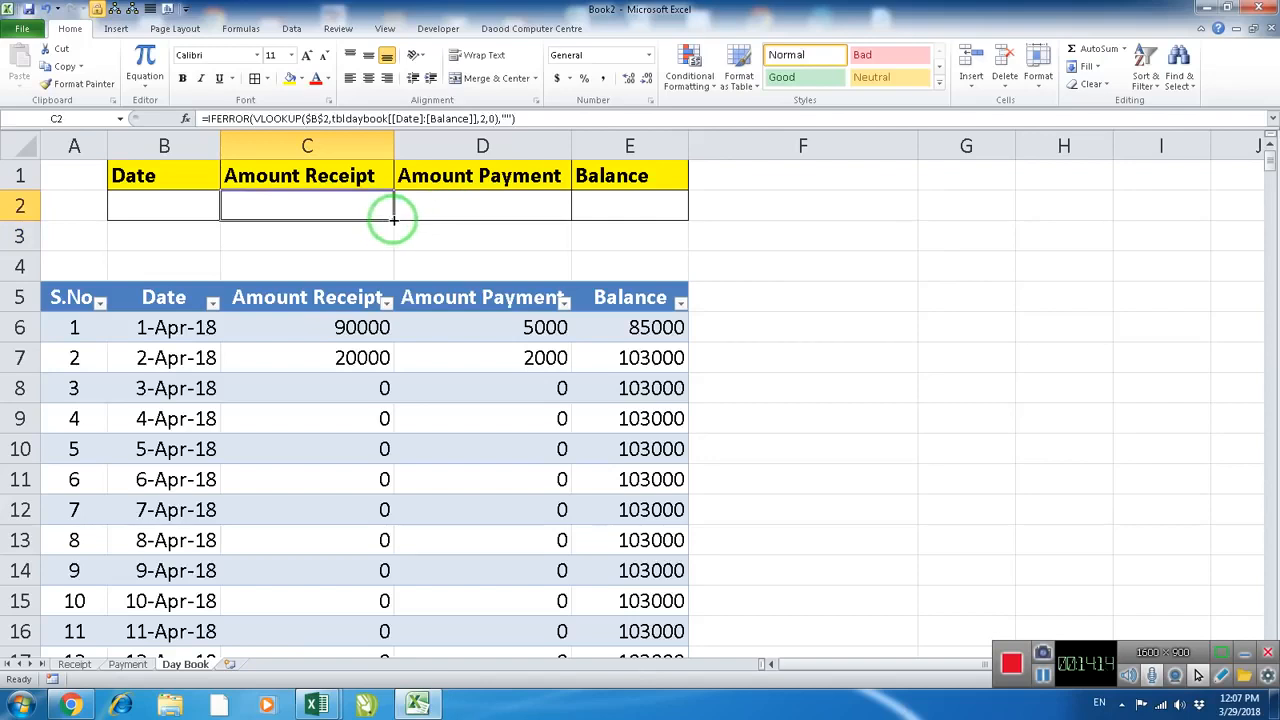
left_click_drag(394, 220, 645, 221)
left_click(514, 204)
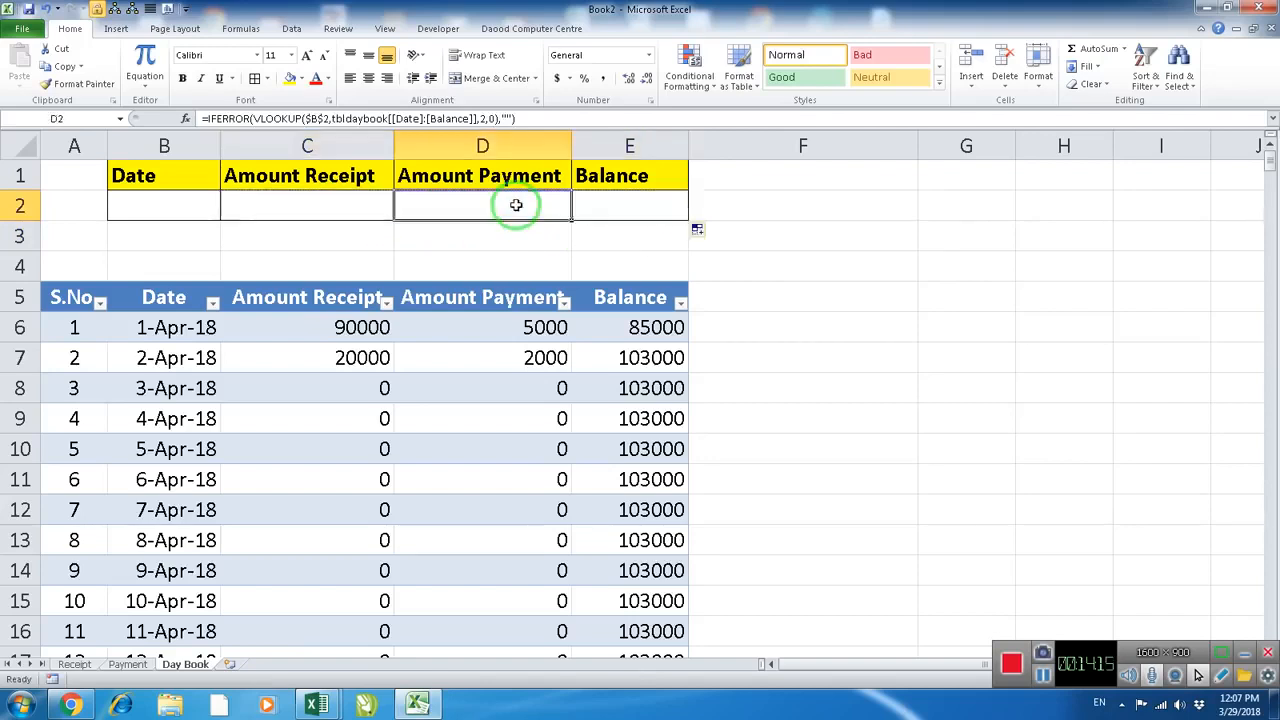
double_click(516, 205)
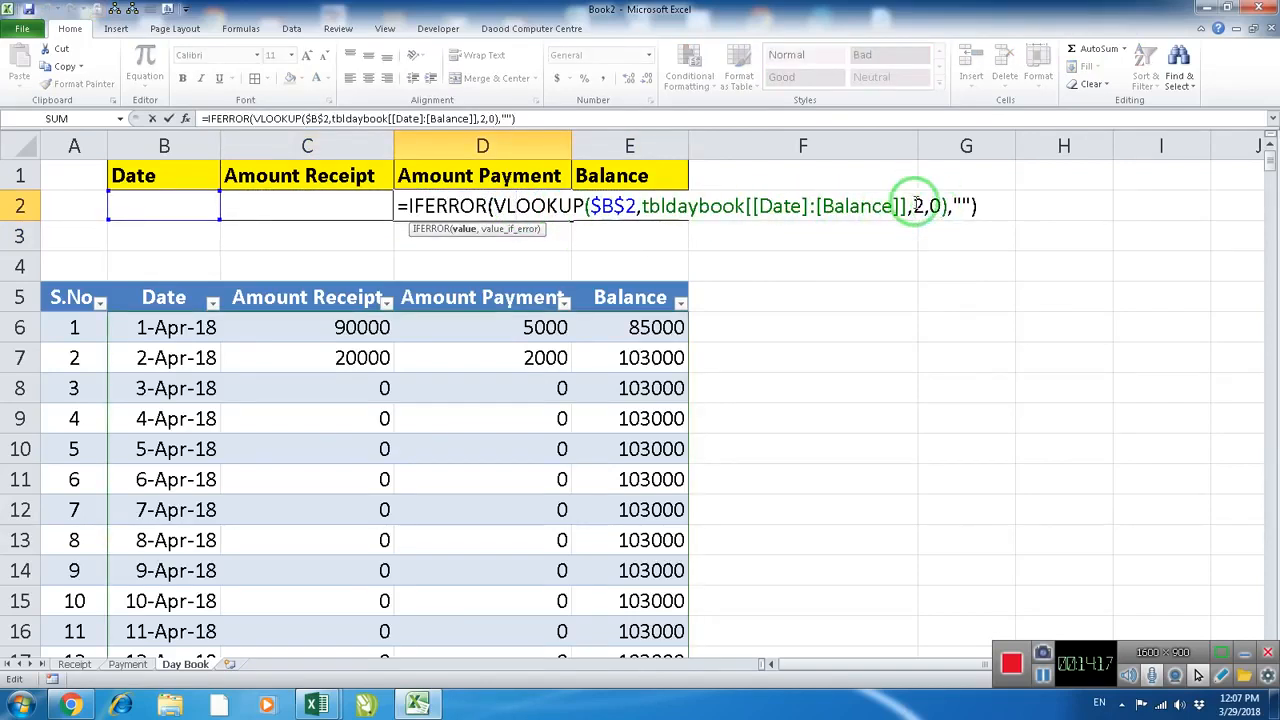
left_click_drag(914, 205, 923, 205)
type("3")
key("Return")
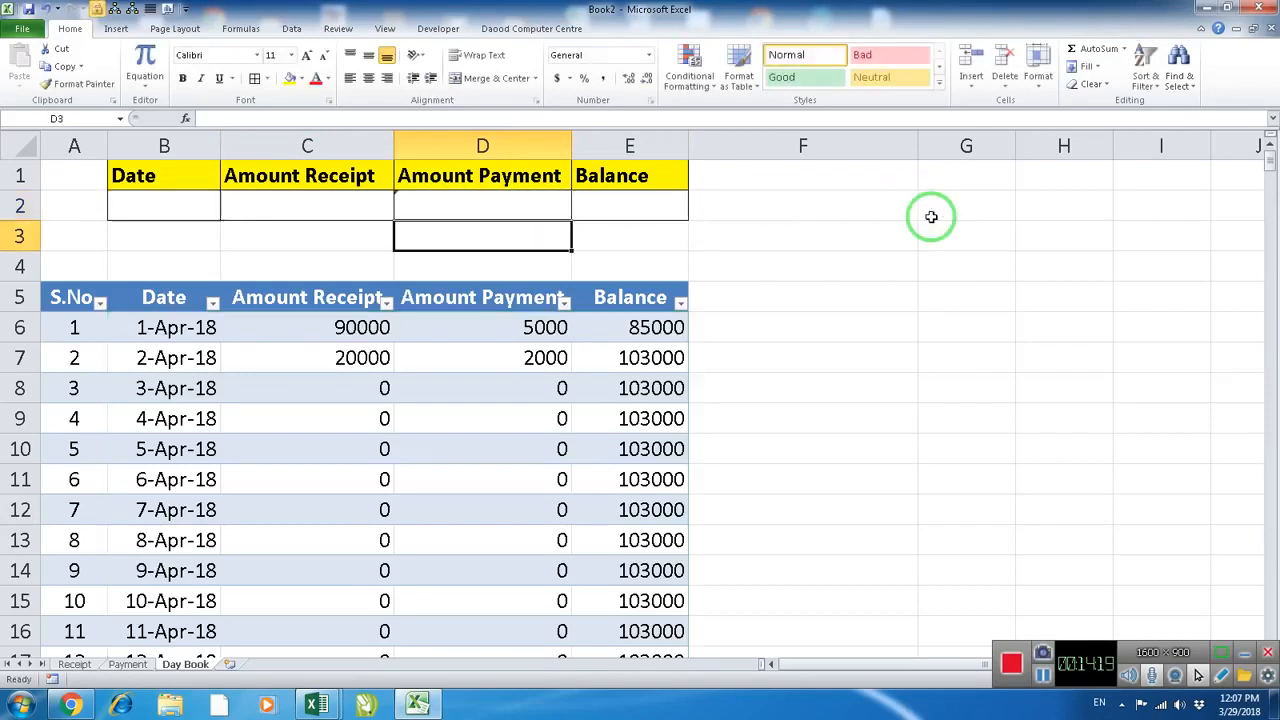
Set the VLOOKUP column index in E2's balance formula to 4
left_click(608, 198)
double_click(608, 198)
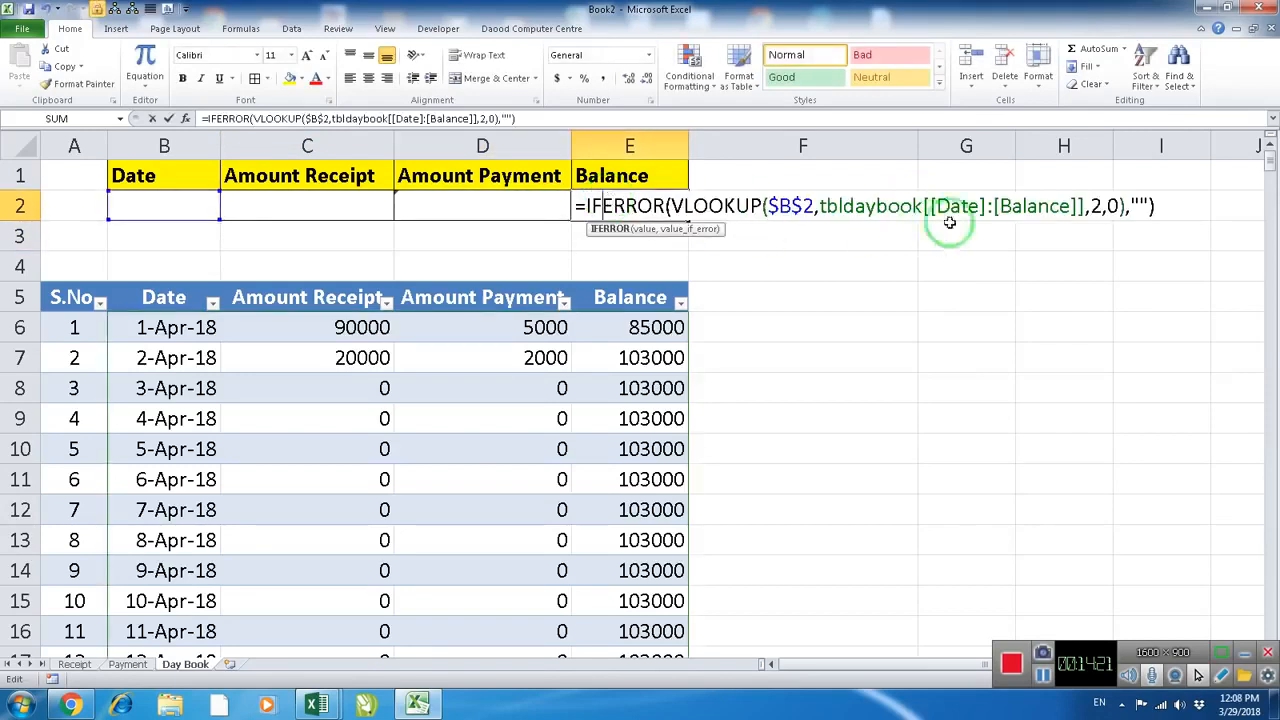
left_click_drag(1089, 205, 1100, 206)
type("4")
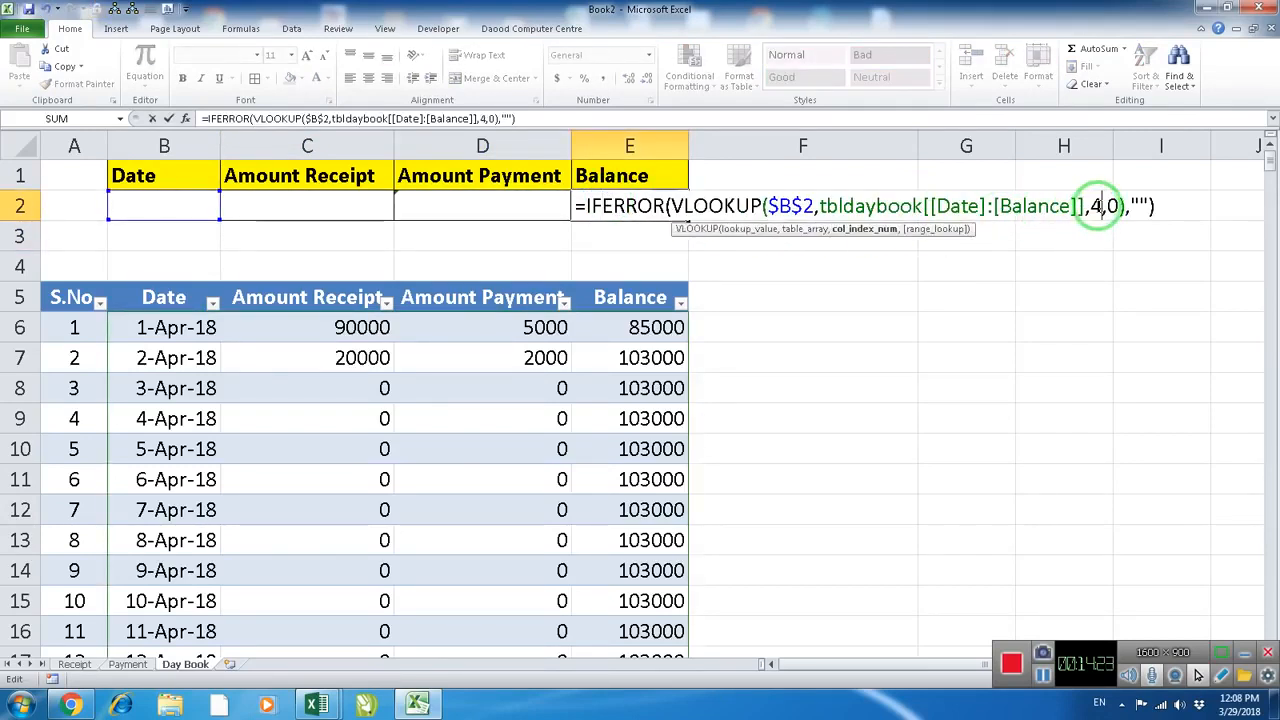
key("Return")
left_click(610, 206)
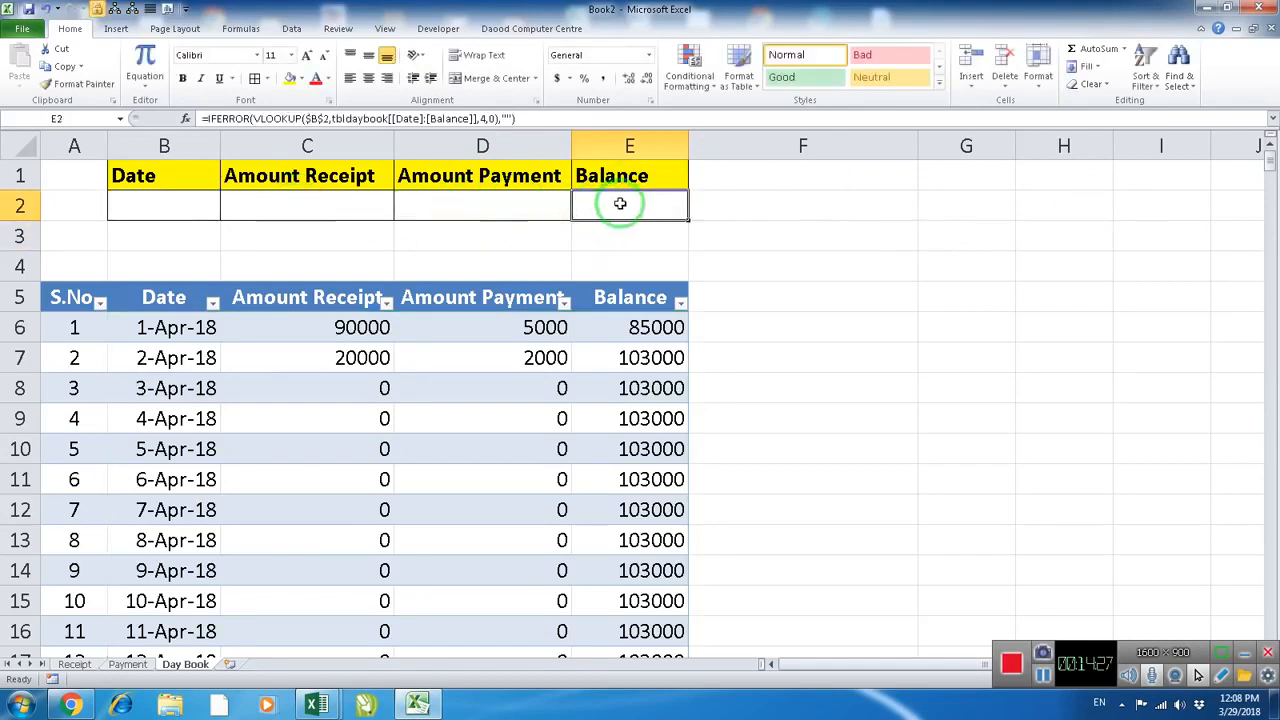
Enter the date 4/2/18 in B2 and check the looked-up receipt, payment and balance in C2:E2
left_click(166, 206)
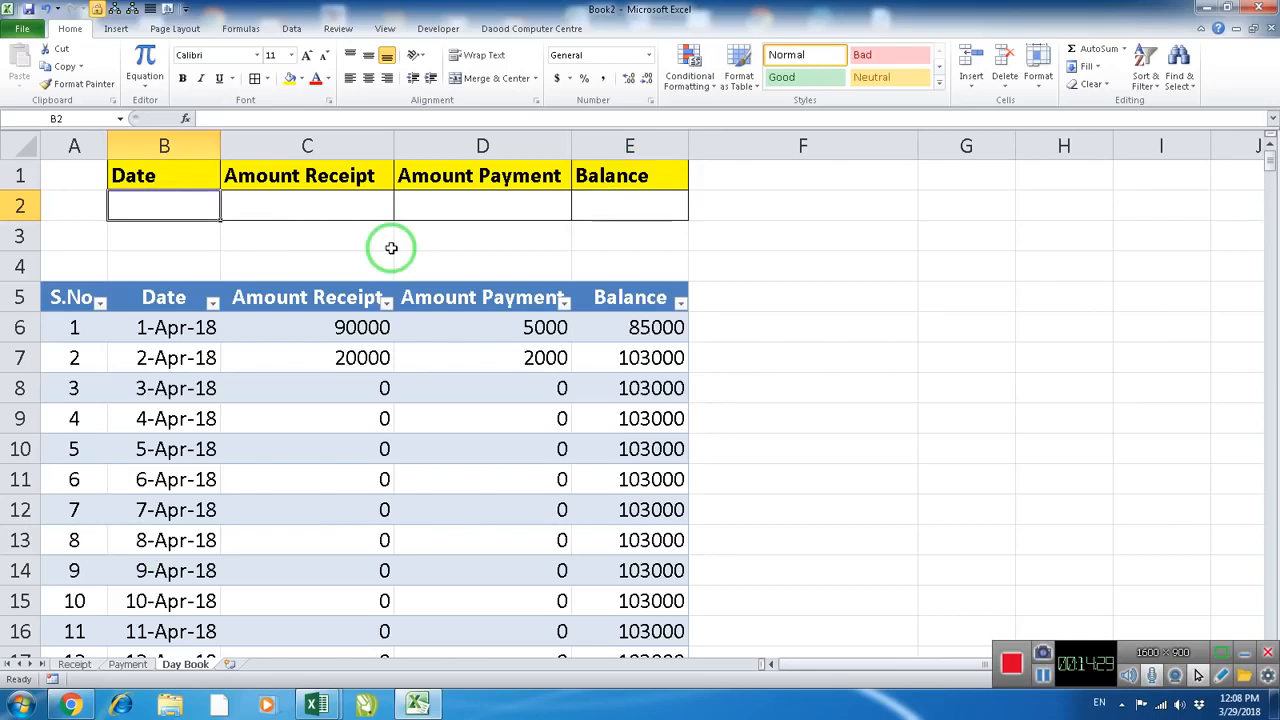
type("4/2/18")
key("Return")
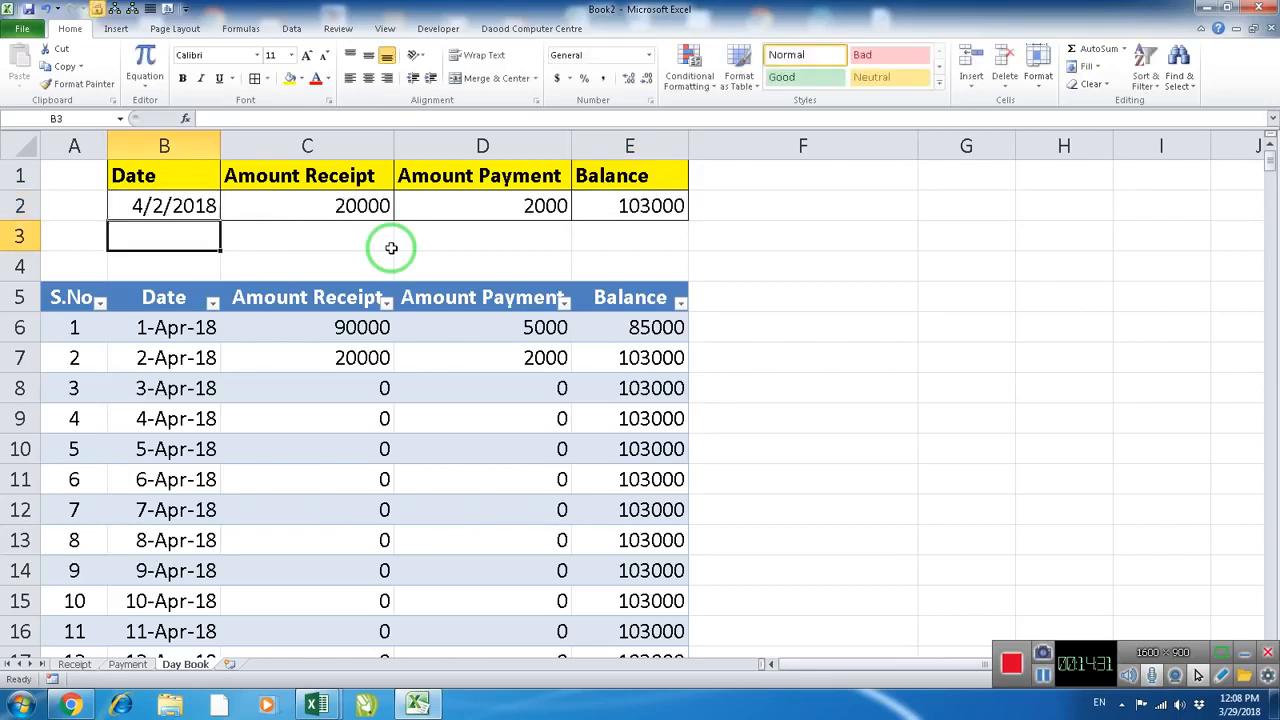
left_click(360, 206)
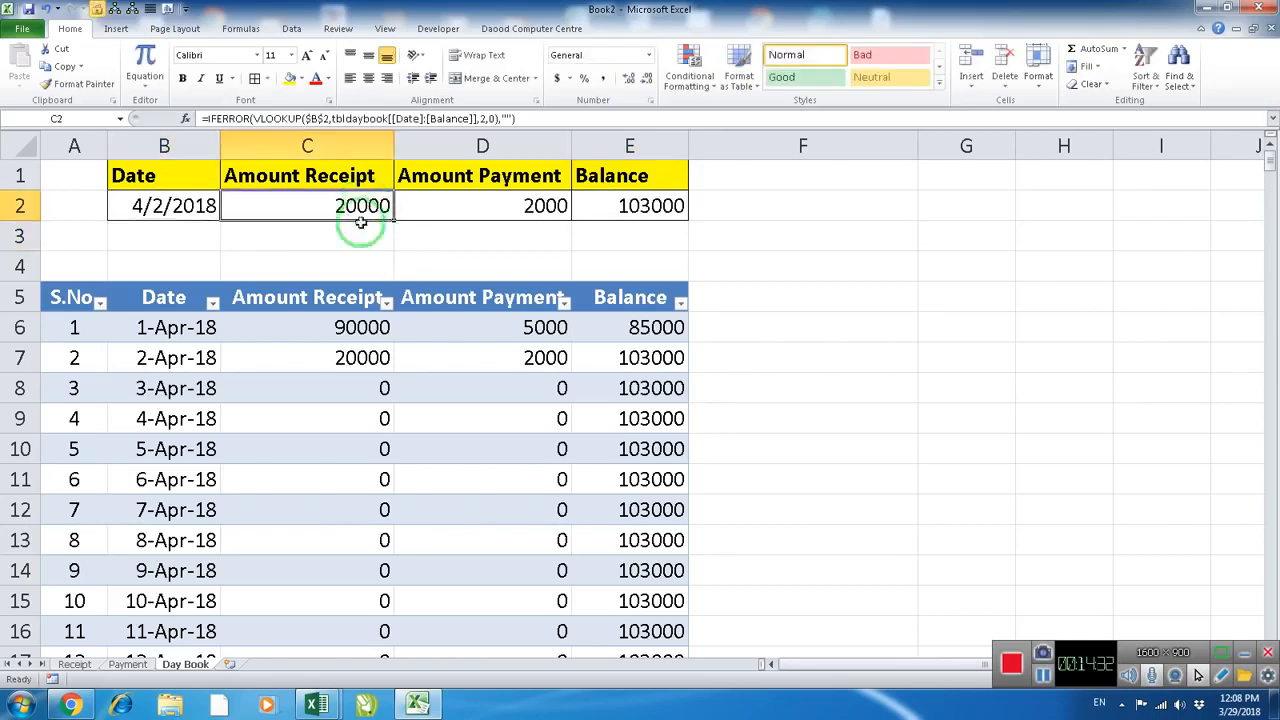
left_click(525, 206)
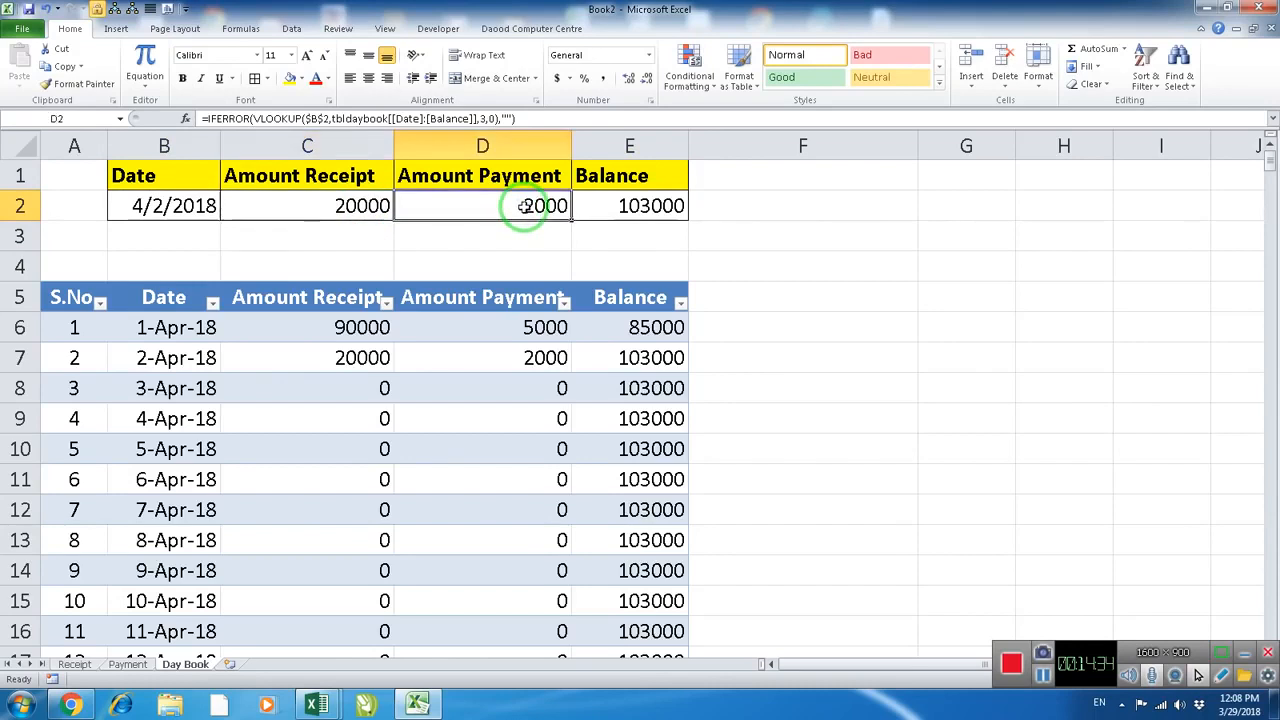
left_click(648, 206)
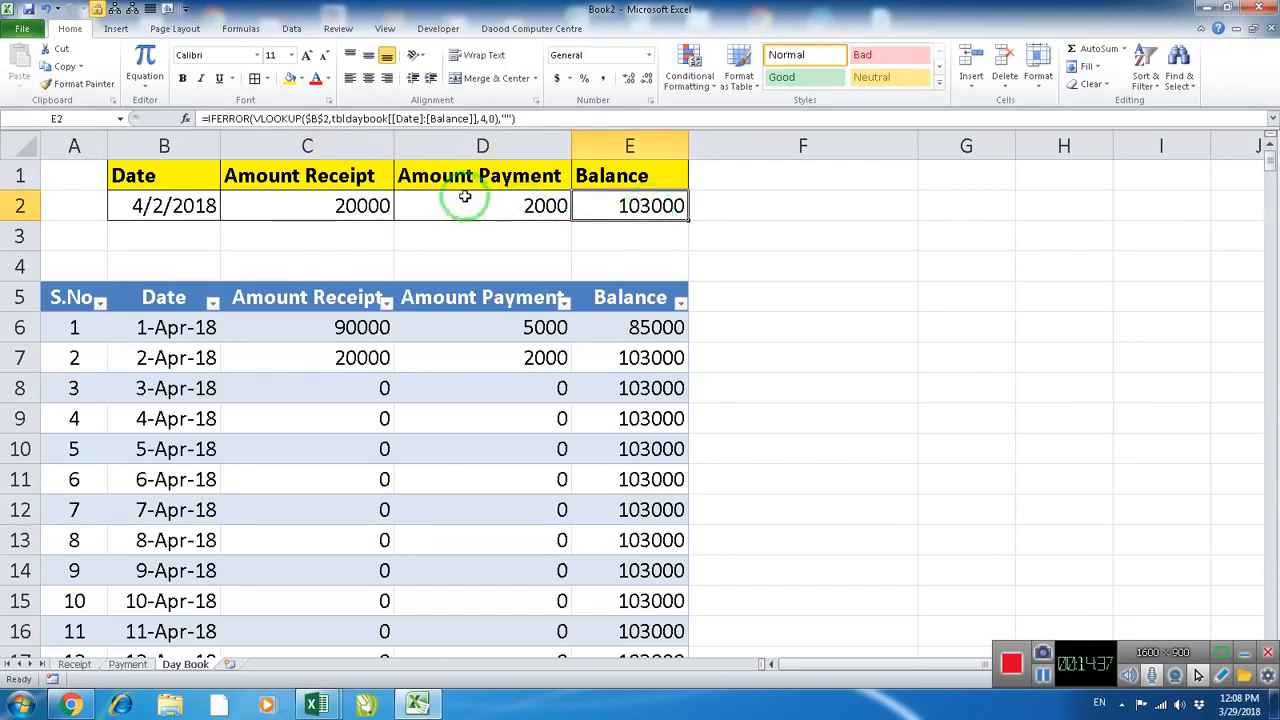
Replace the lookup formula in E2 with =C2-D2 to compute the day's balance
key("Delete")
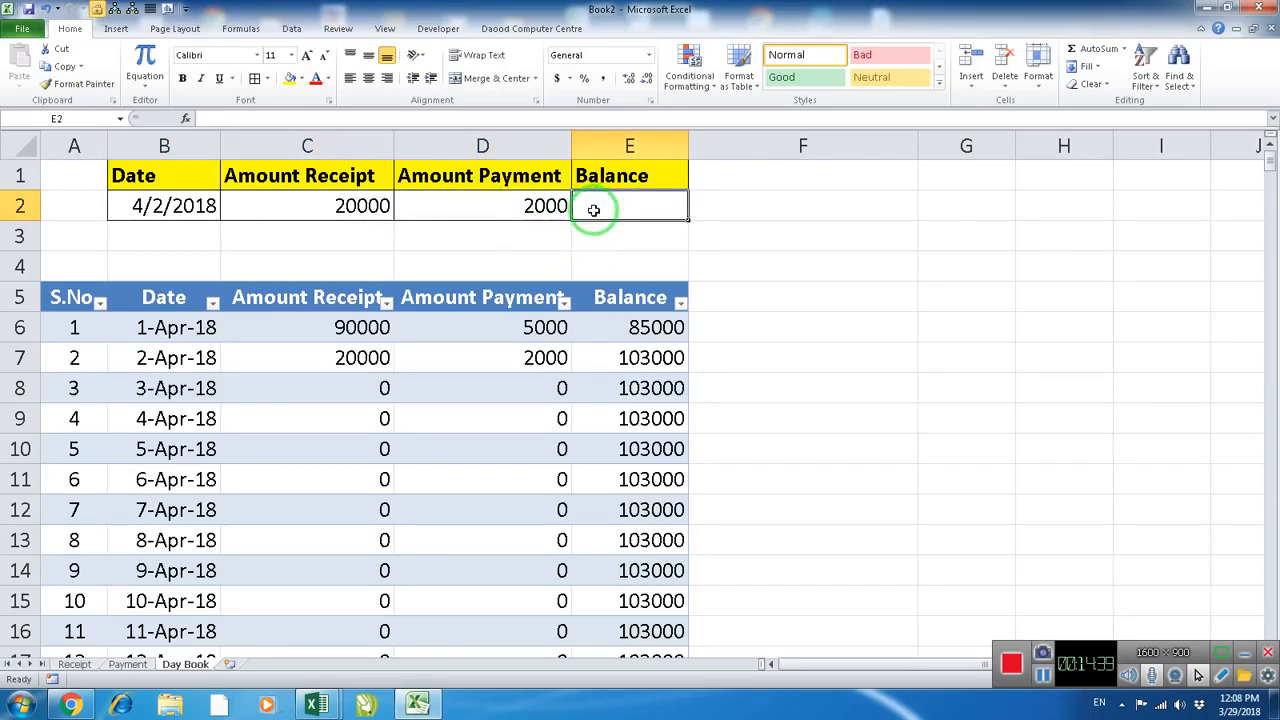
type("=")
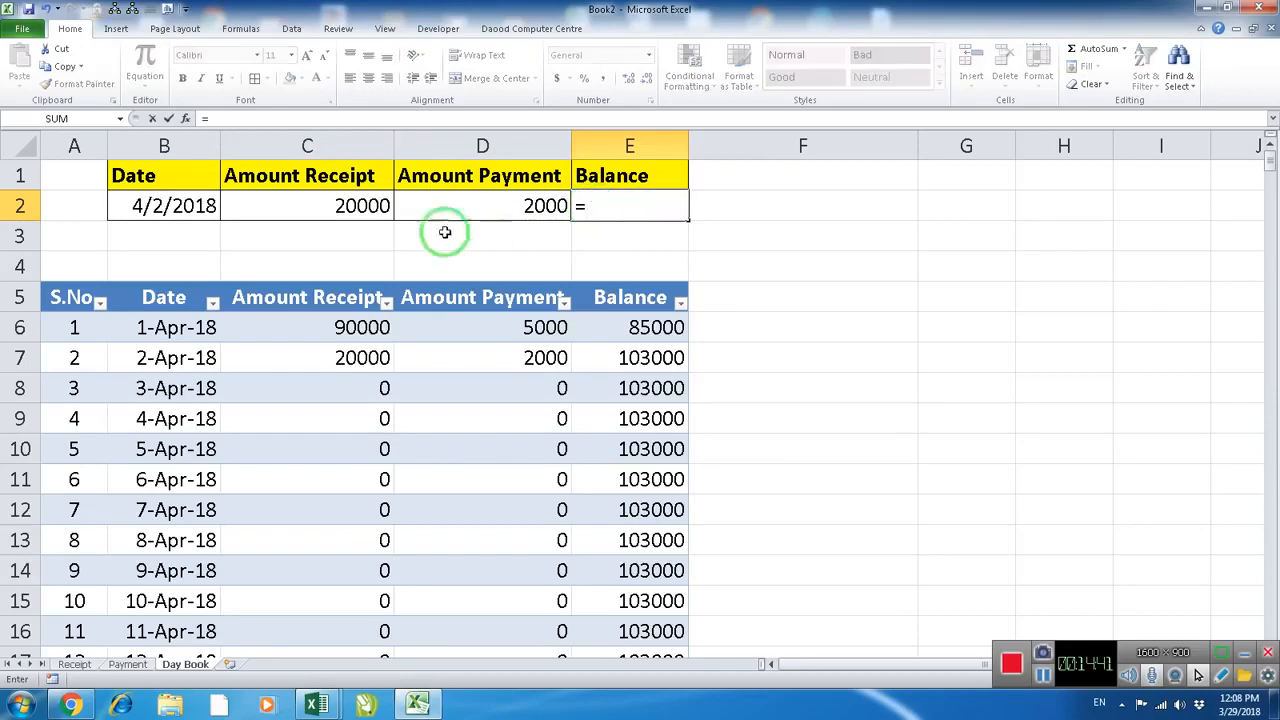
left_click(371, 206)
type("-")
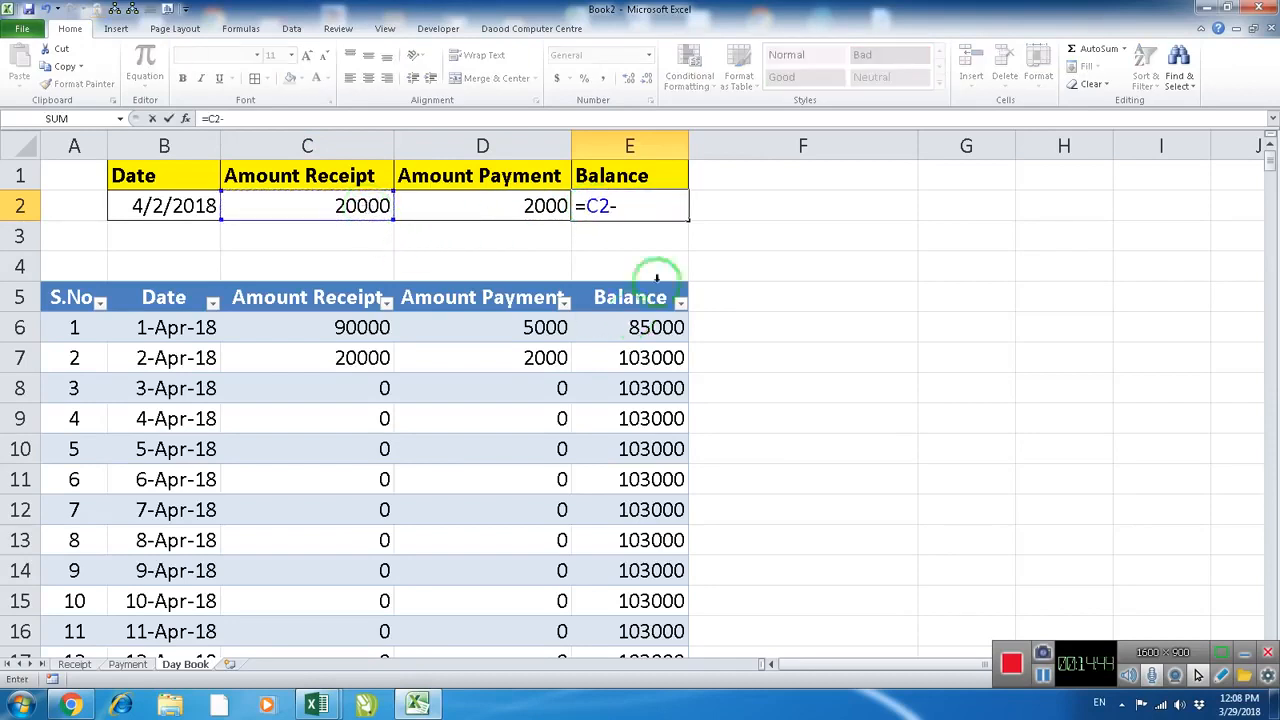
left_click(550, 212)
key("Return")
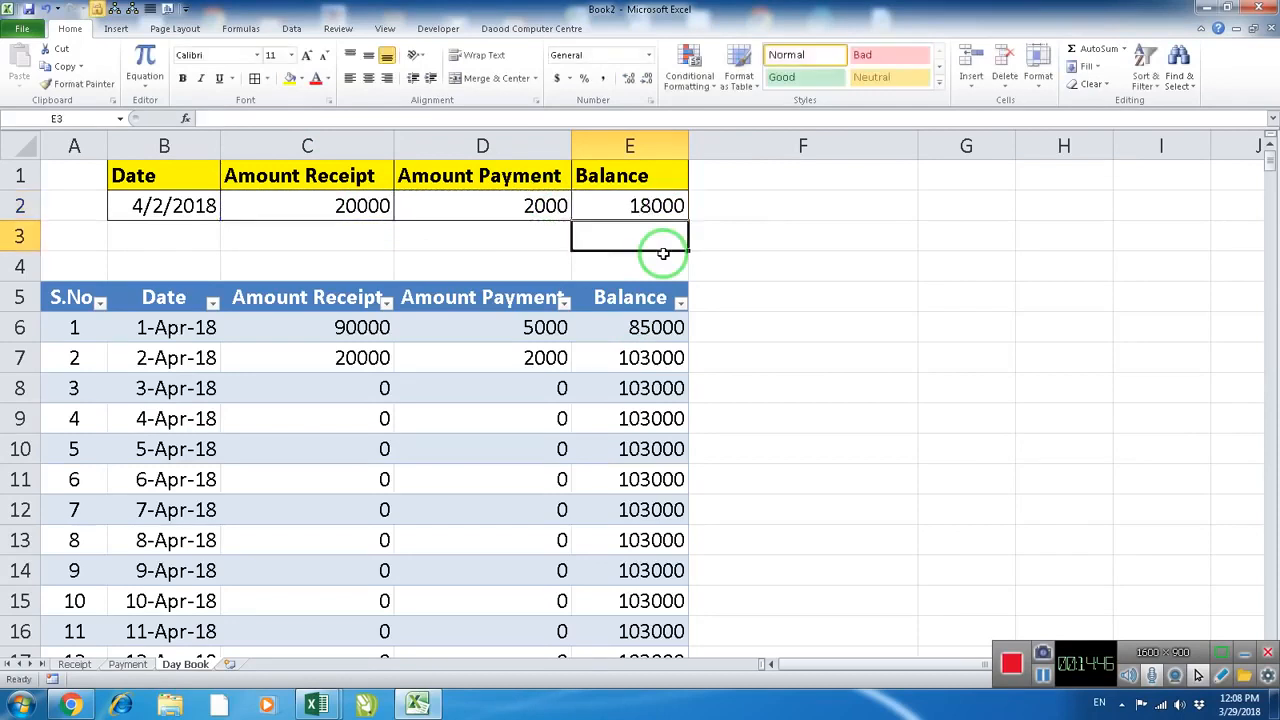
Format the date in B2 with the 14-Mar-01 date type
left_click_drag(648, 207, 190, 200)
left_click(186, 203)
right_click(190, 206)
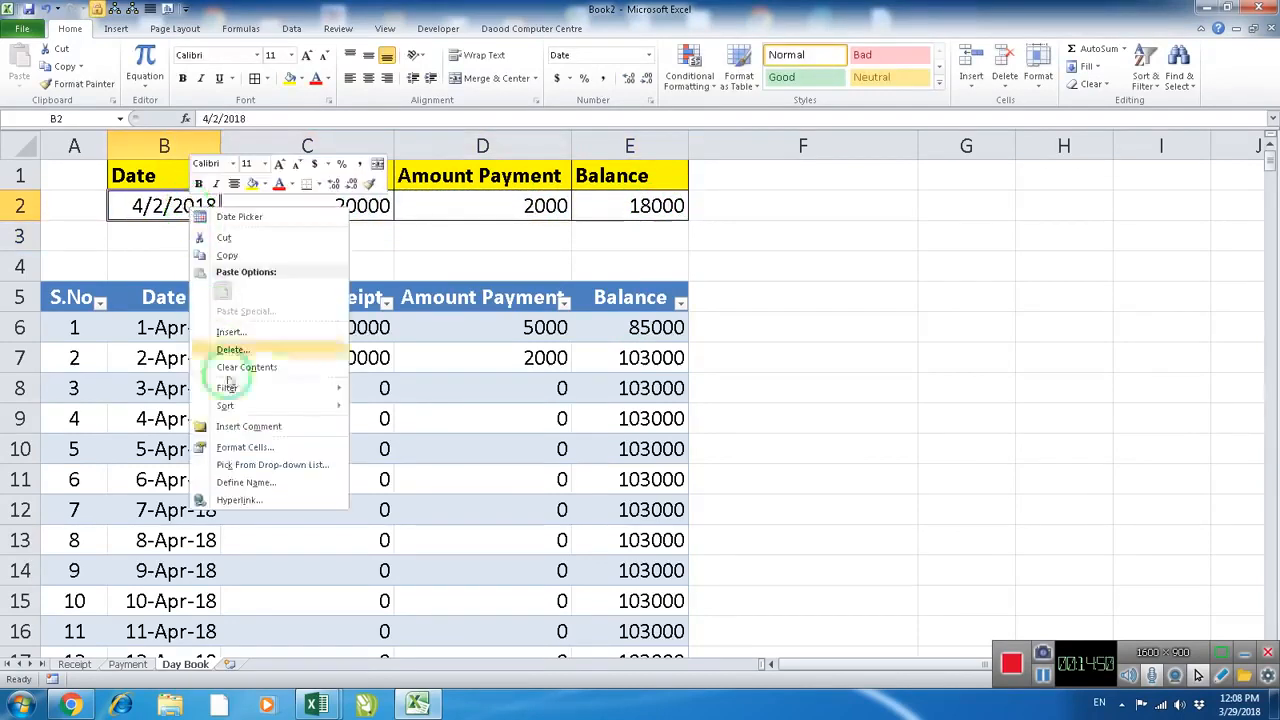
left_click(250, 449)
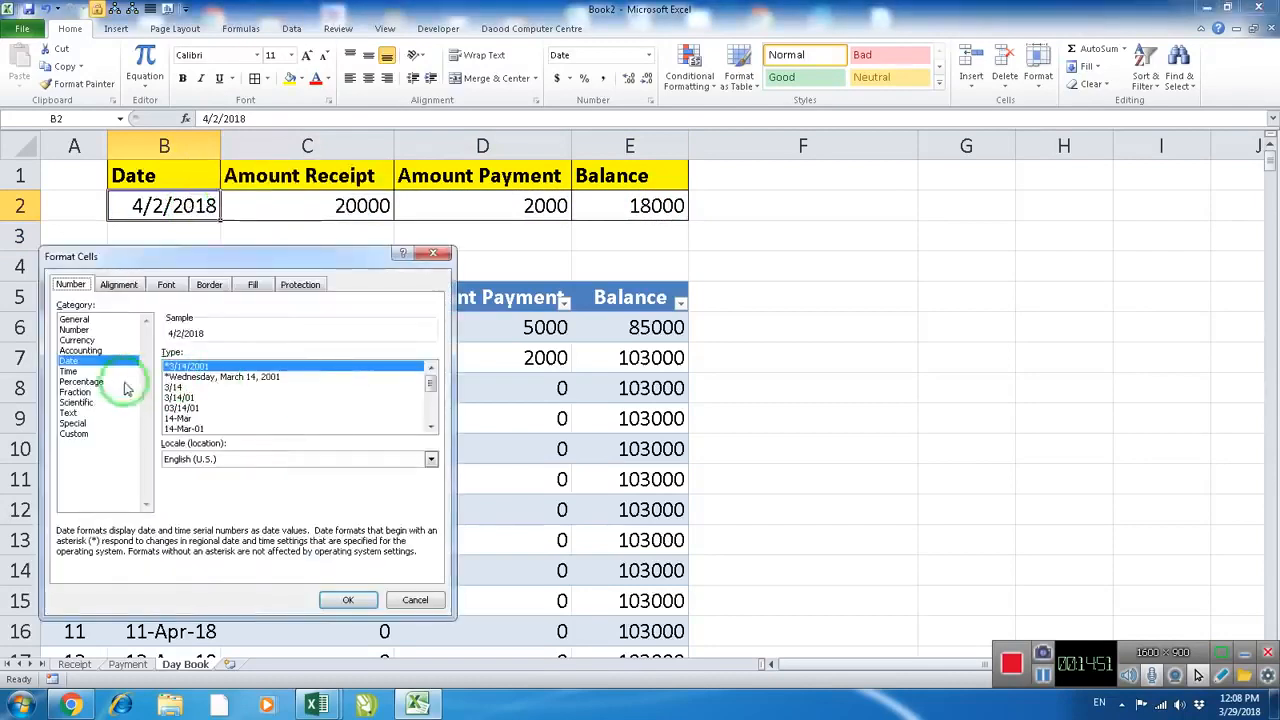
left_click(185, 428)
left_click(346, 599)
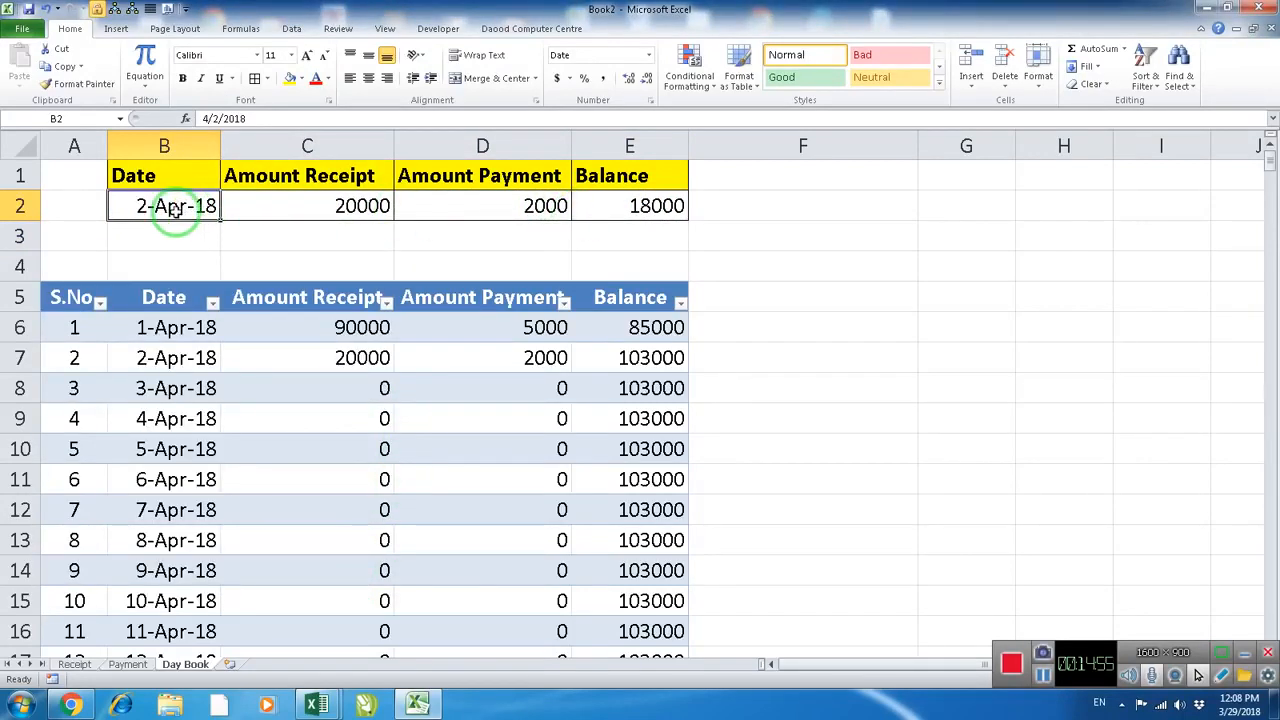
Change the lookup date in B2 to 4/1/18
type("1")
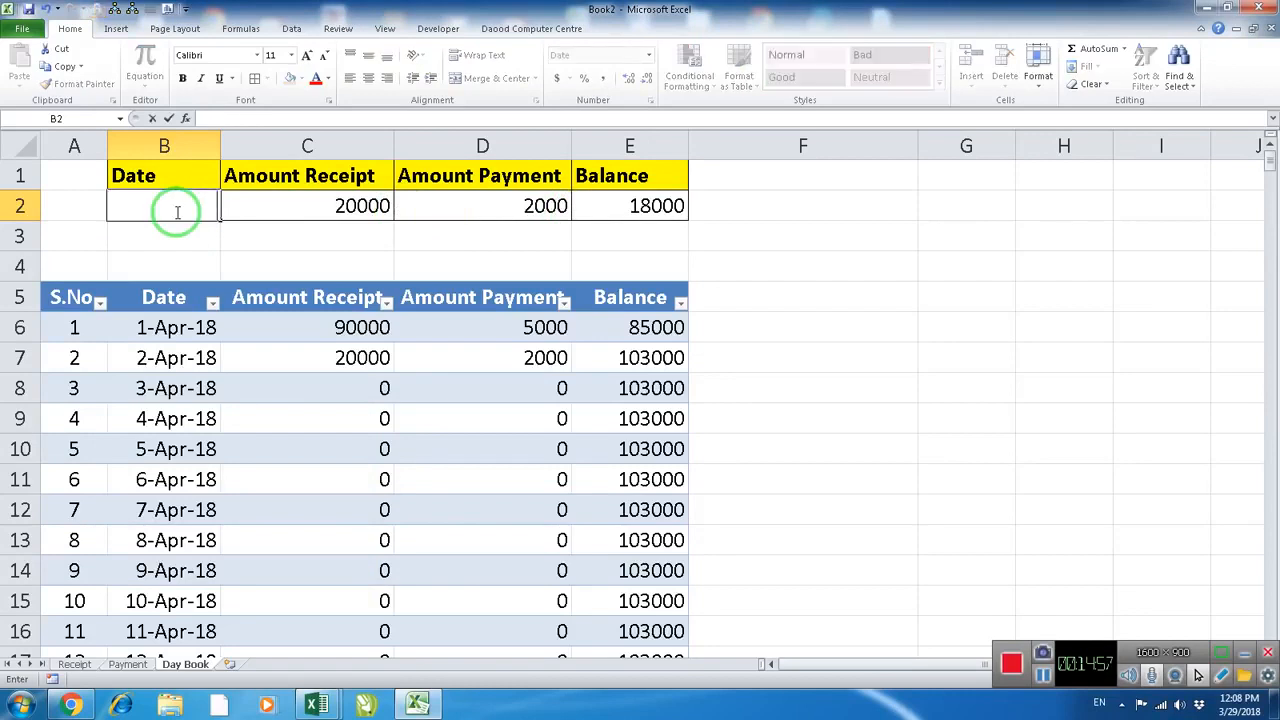
type("4/1/18")
key("Return")
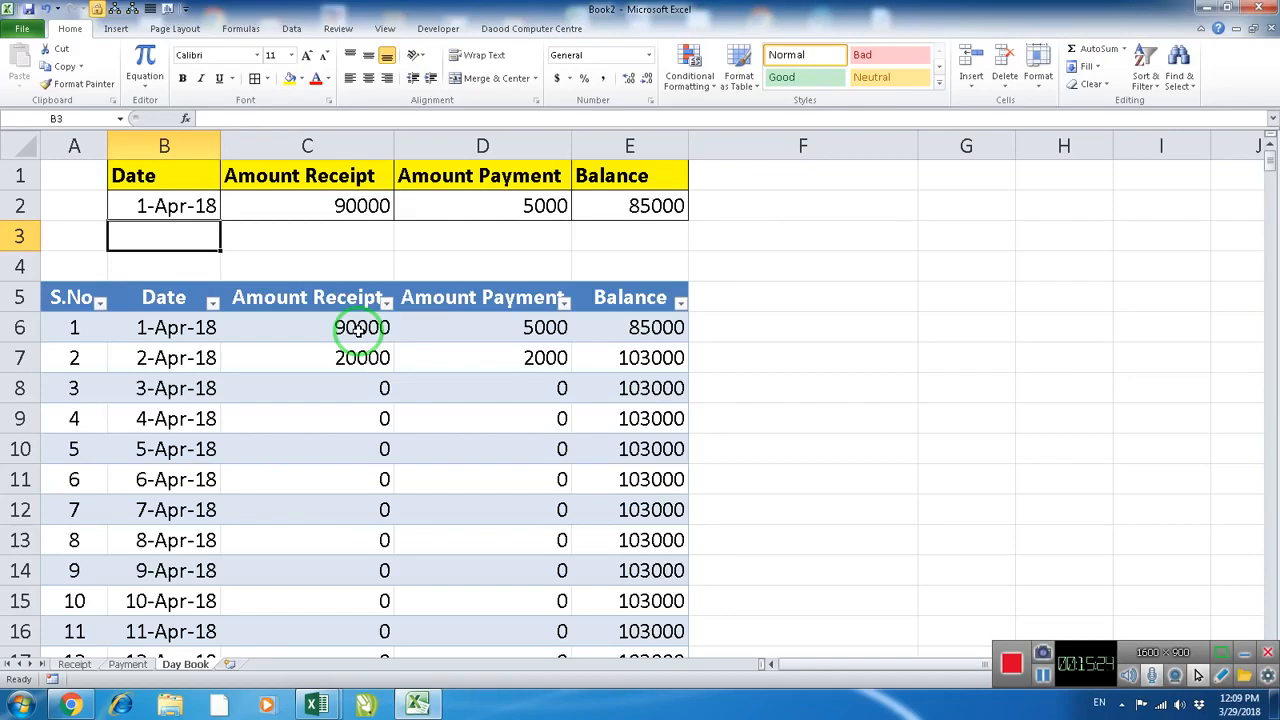
Review the Receipt and Payment sheets and return to the Day Book sheet
left_click(76, 666)
left_click(125, 666)
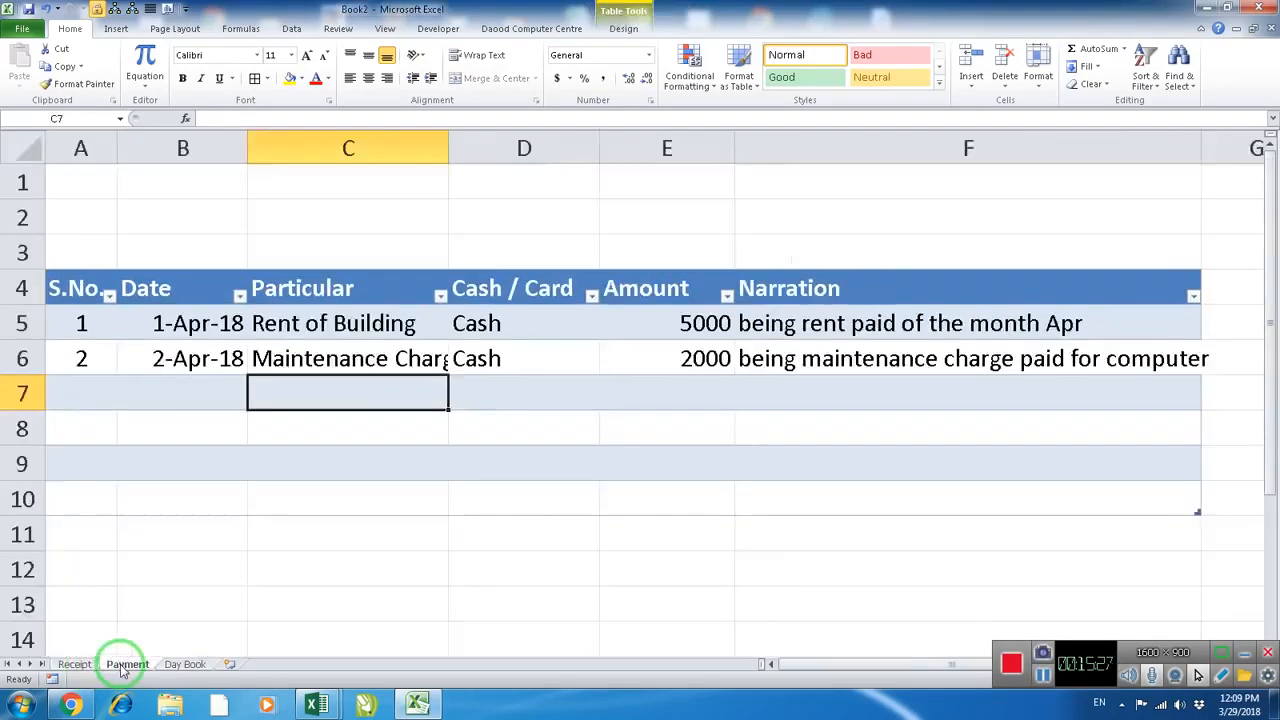
left_click(76, 665)
left_click(128, 664)
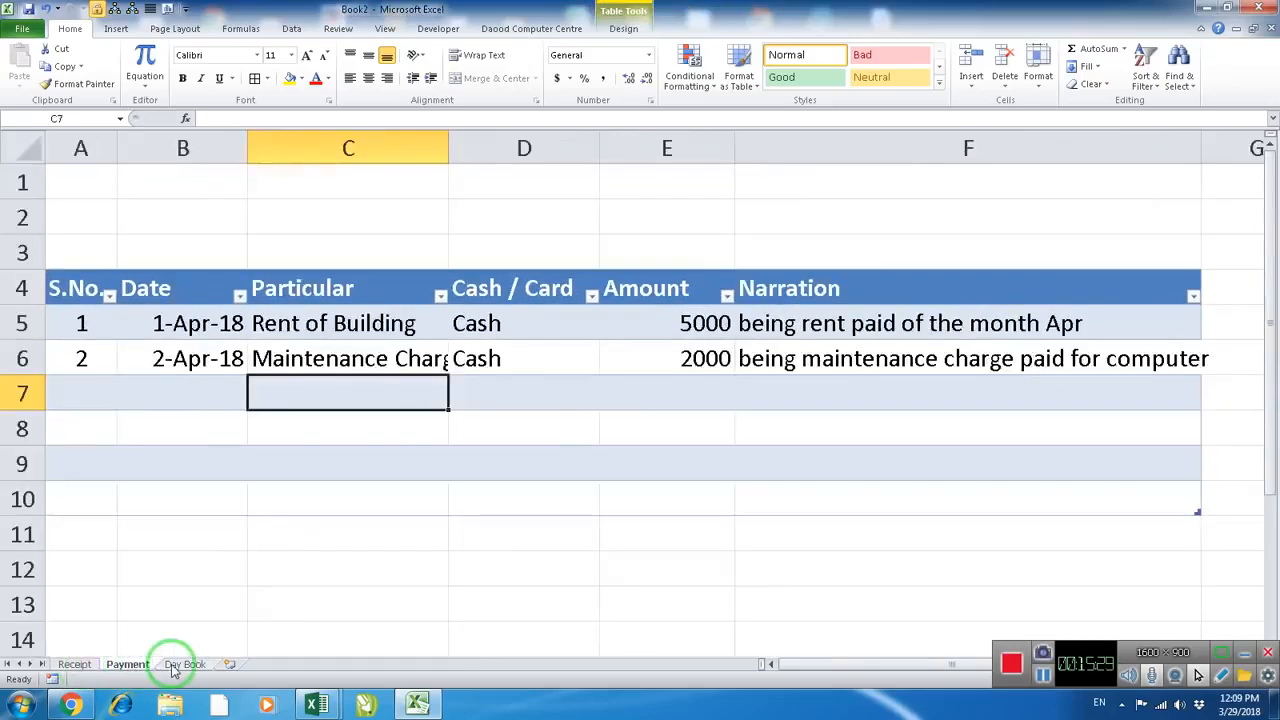
left_click(185, 664)
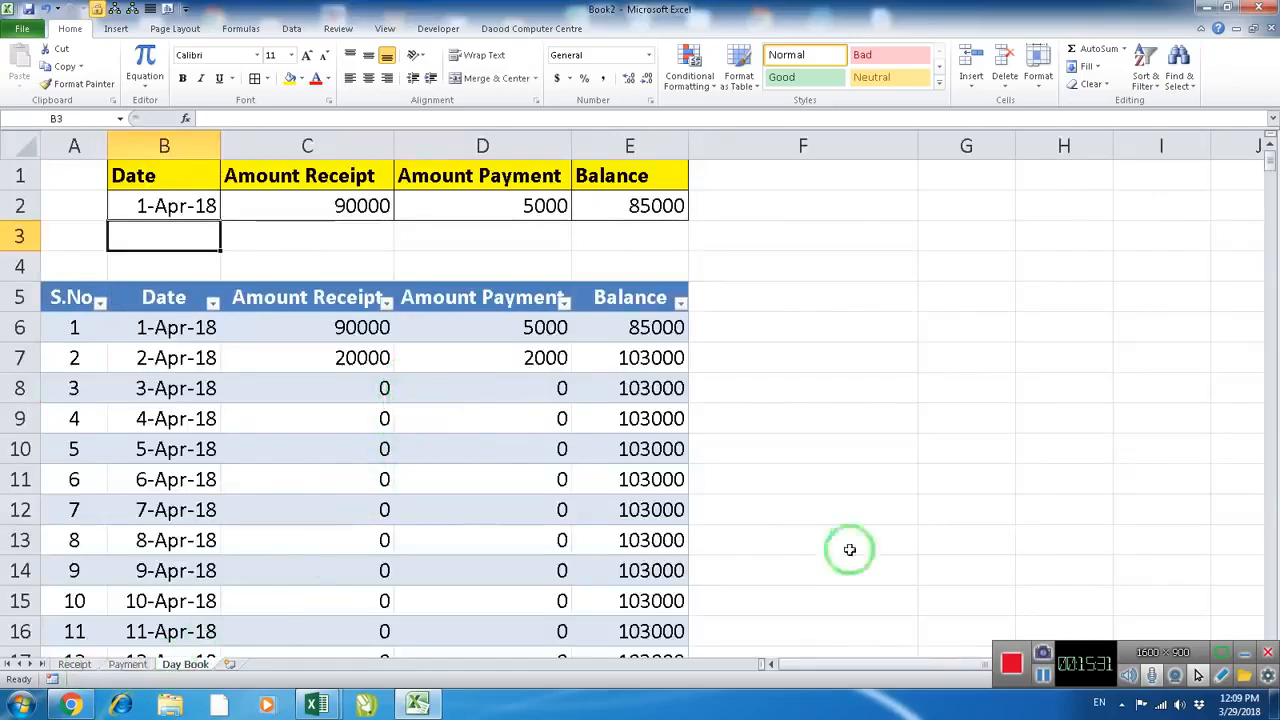